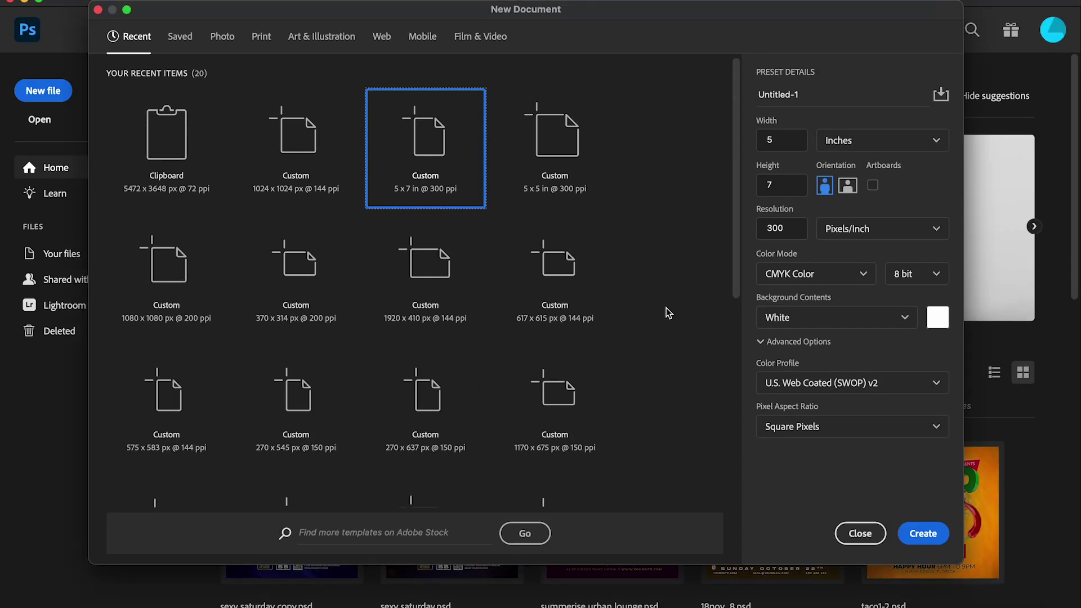
Step: Create a 1024 x 1024 px square document at 150 ppi
click(298, 144)
key(Tab)
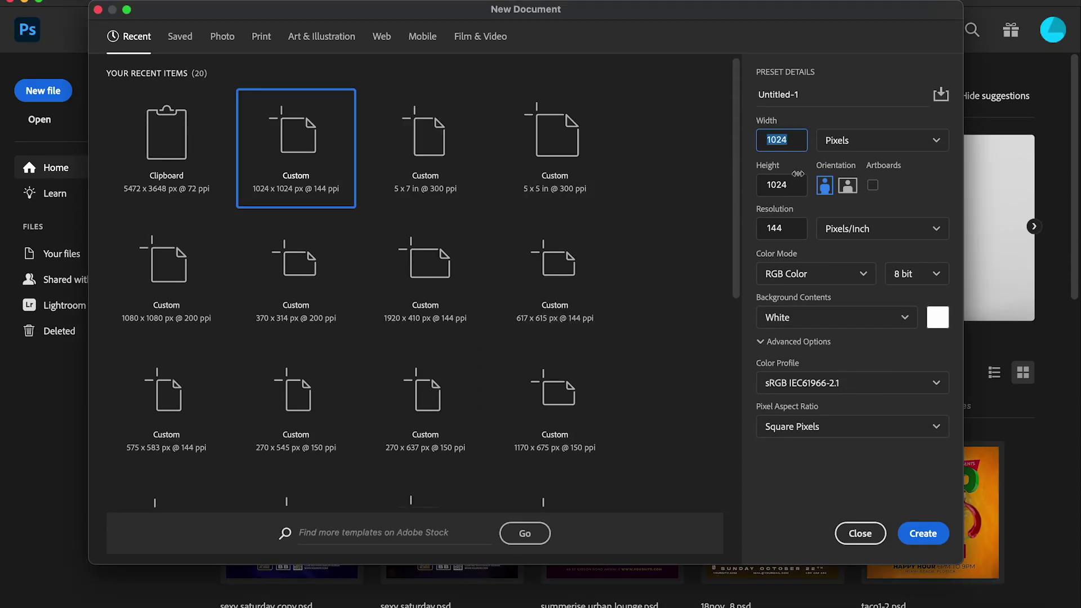
key(Tab)
click(791, 228)
text(150)
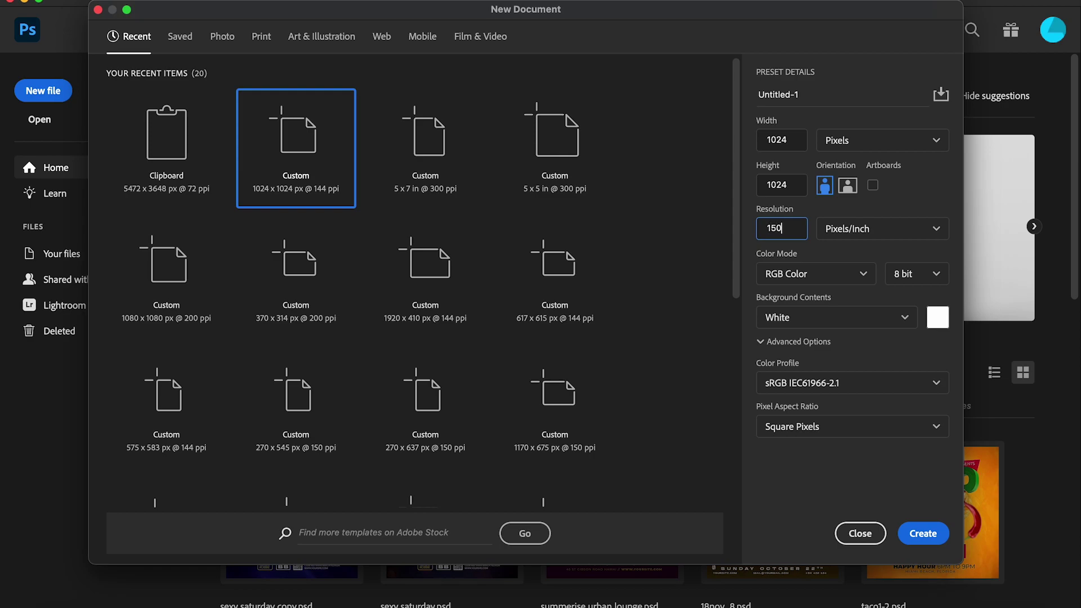
click(924, 533)
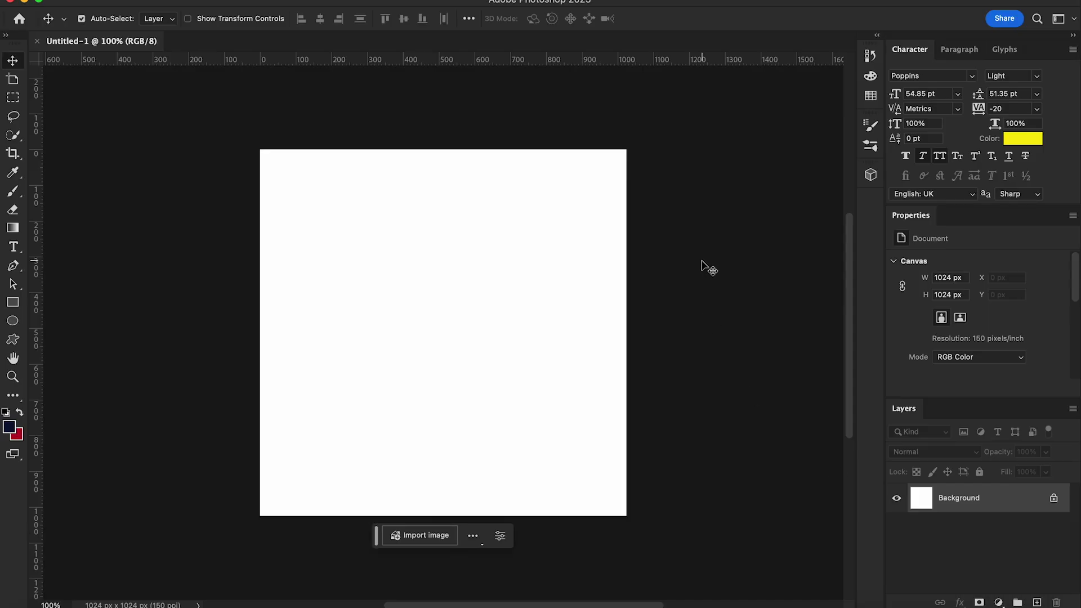
Step: Discard a stray guide and add a Gradient Fill layer
mouse_move(438, 65)
mouse_down()
mouse_move(442, 140)
mouse_move(425, 56)
mouse_up()
scroll(445, 259, up, 1)
scroll(445, 259, up, 1)
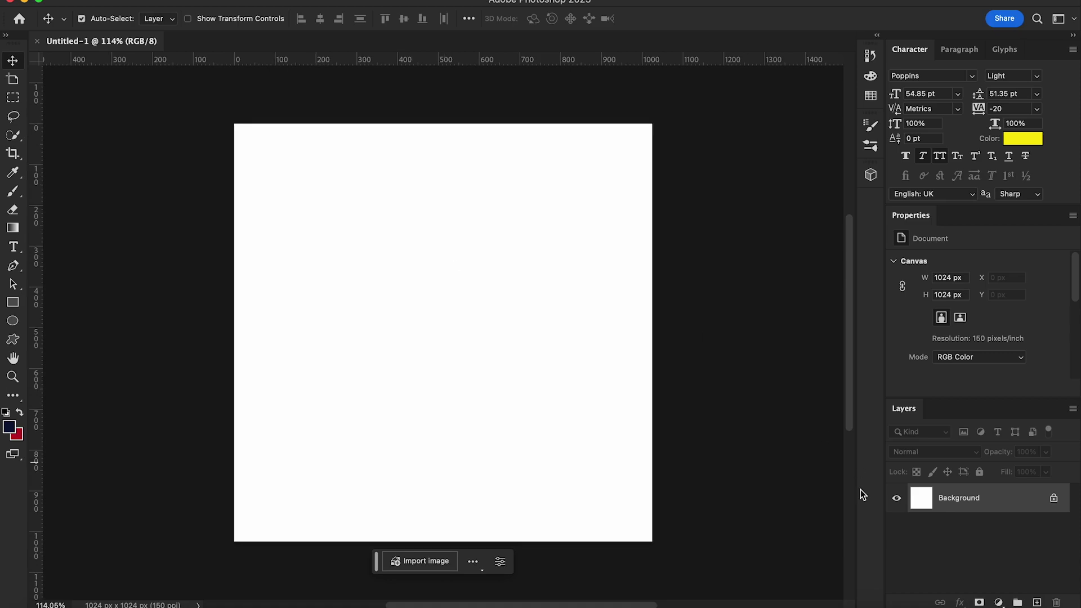
click(1000, 602)
click(997, 405)
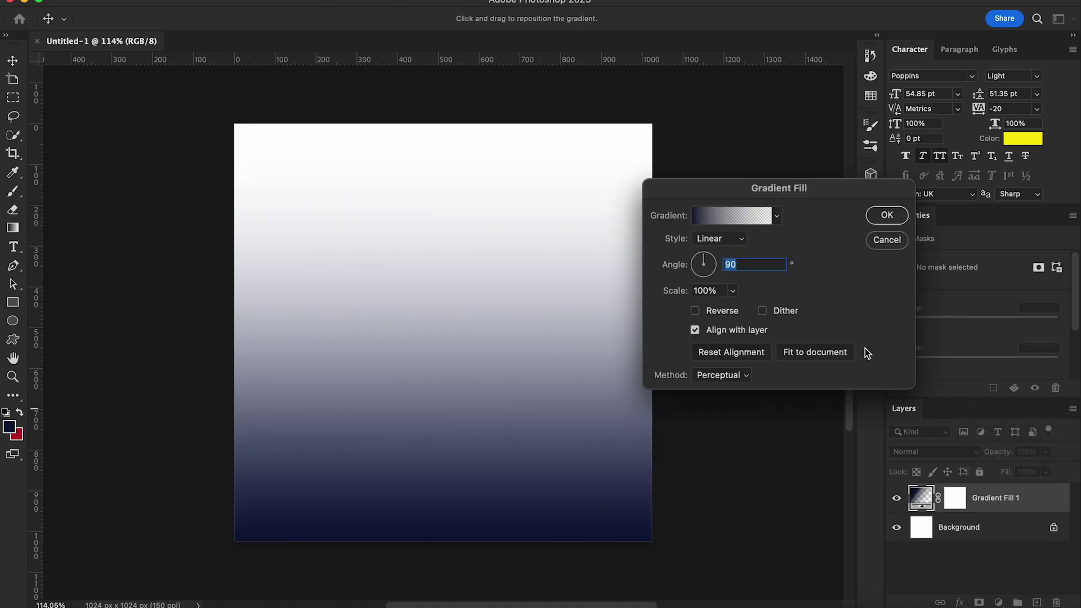
Step: Start from a Blues preset gradient and set its first stop to dark blue
click(725, 217)
click(724, 148)
click(731, 196)
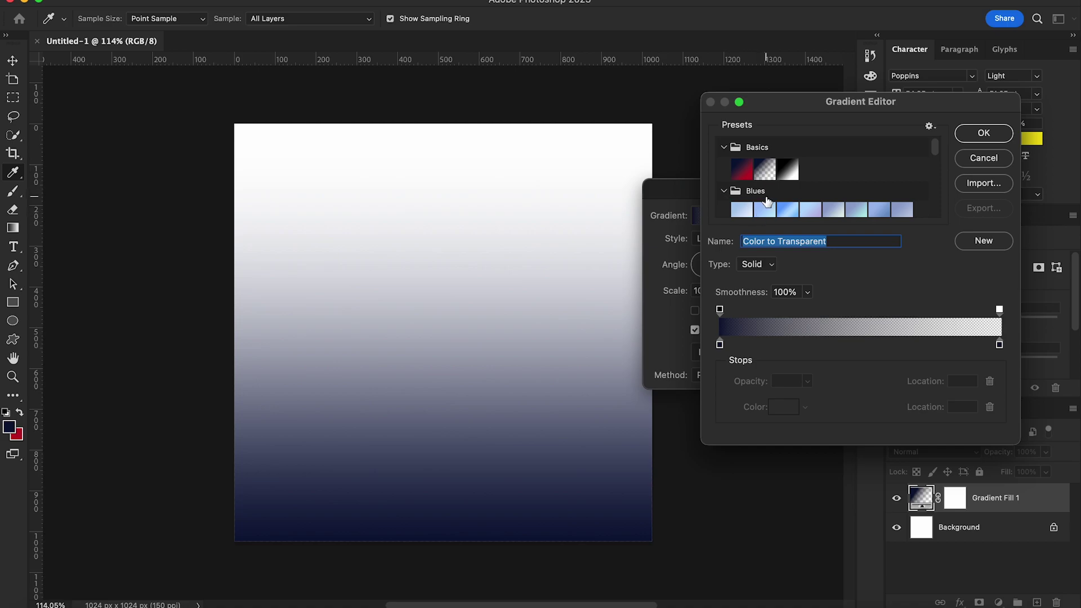
scroll(763, 199, down, 2)
click(766, 176)
double_click(721, 345)
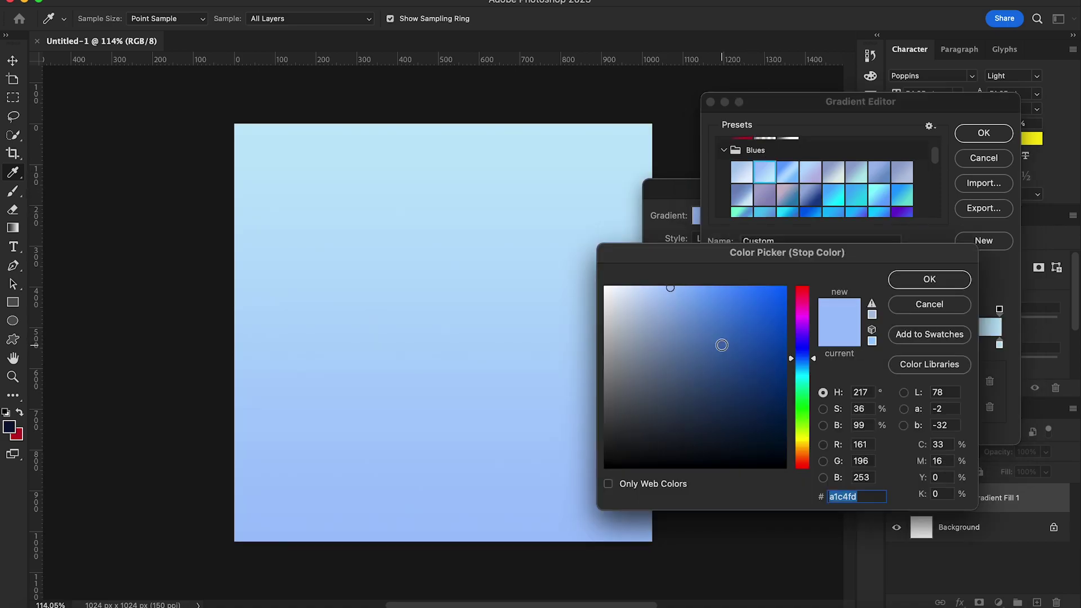
click(773, 327)
mouse_move(803, 354)
mouse_down()
mouse_move(775, 345)
mouse_move(775, 361)
mouse_up()
click(912, 280)
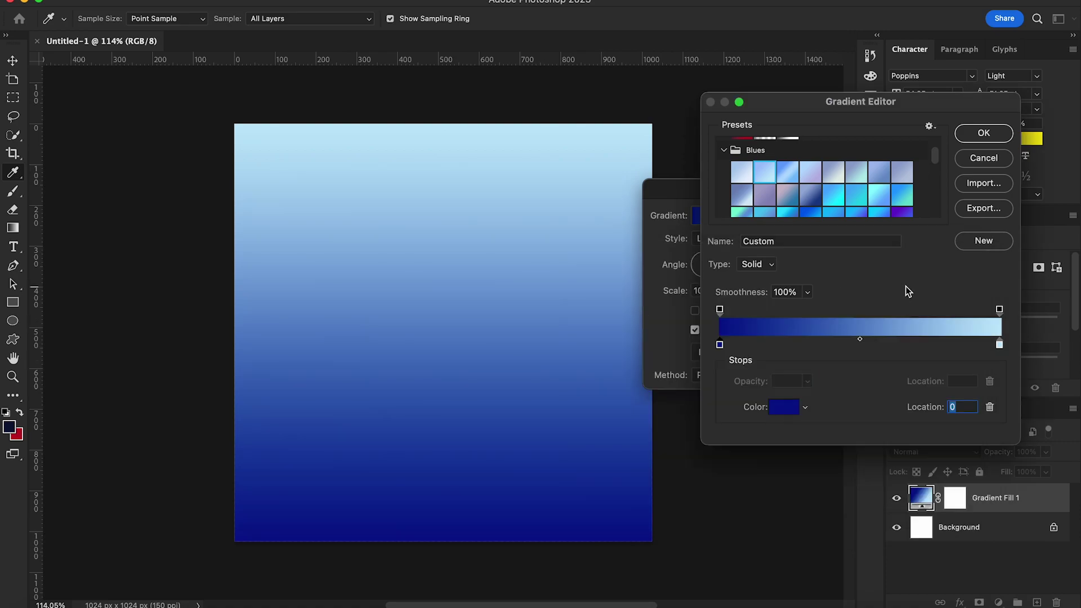
Step: Set the second stop to near-black and make the gradient Radial at 125% scale
click(1000, 344)
double_click(1000, 344)
drag(803, 360, 803, 346)
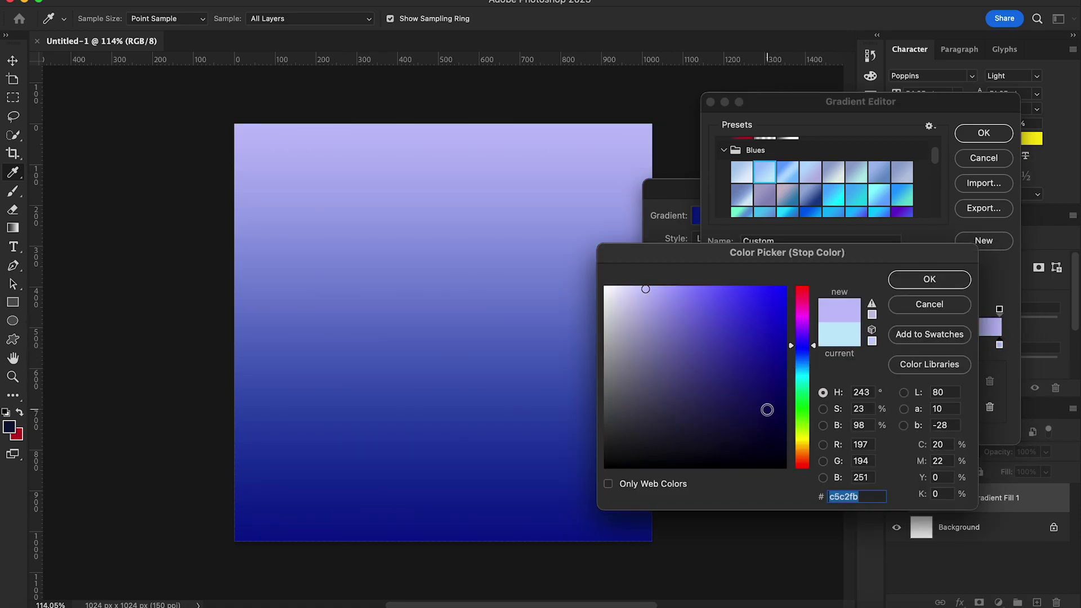
drag(768, 408, 772, 447)
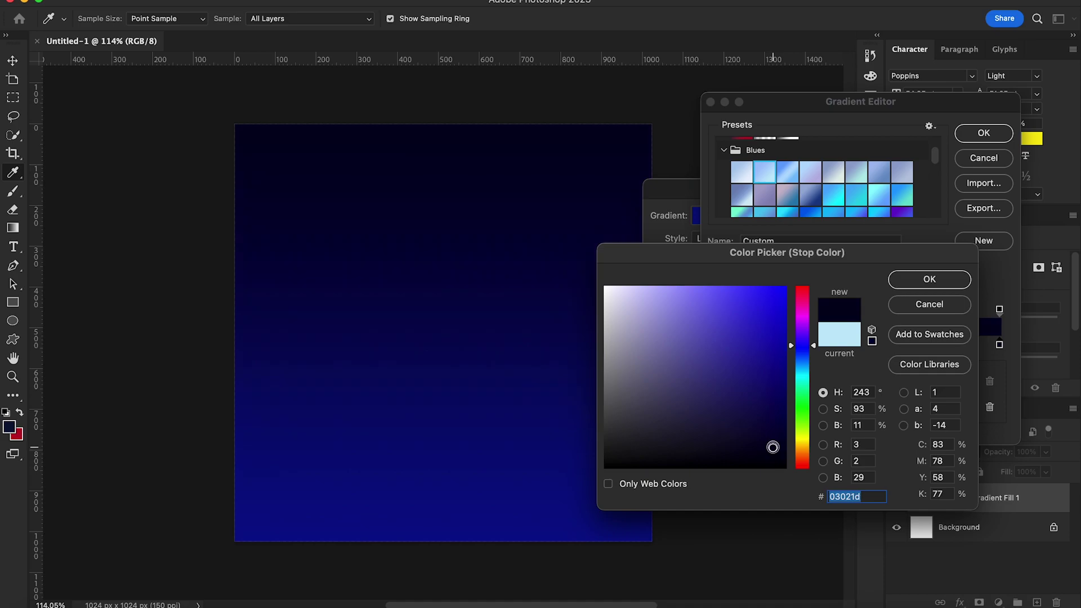
click(918, 280)
click(984, 133)
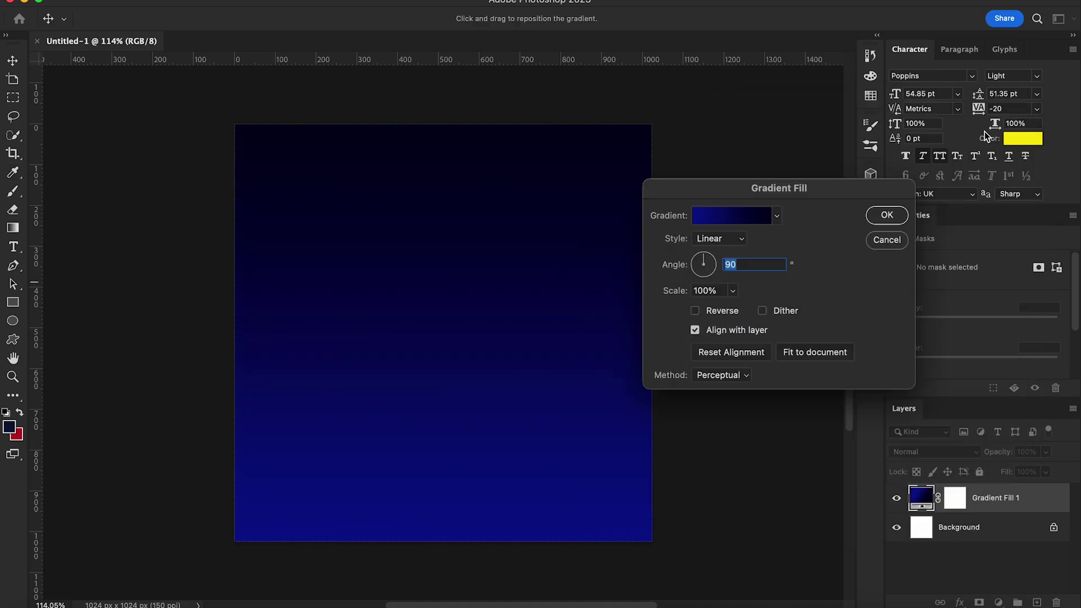
click(733, 240)
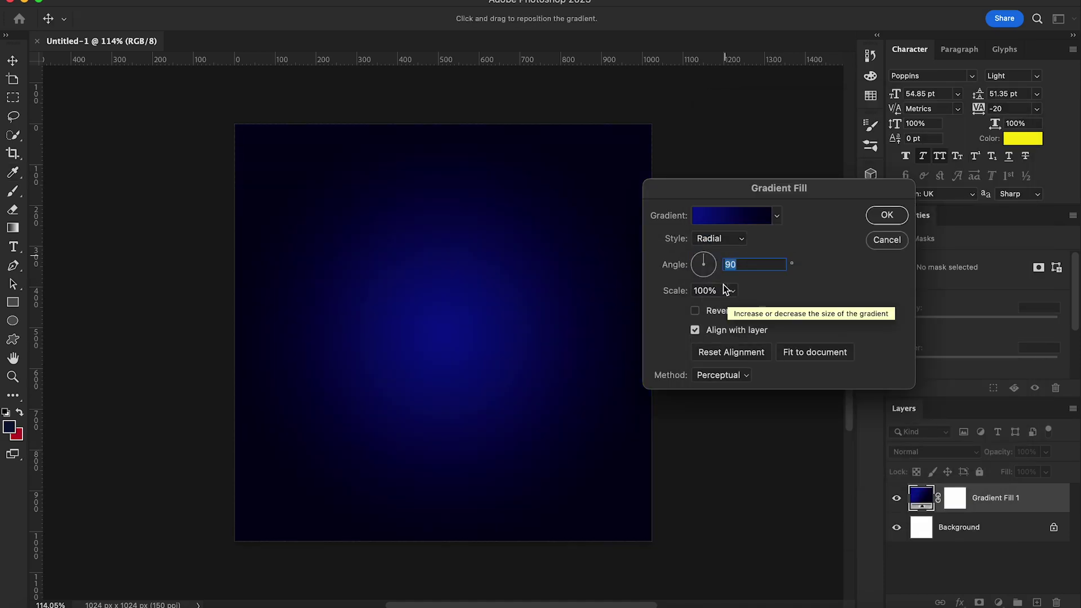
click(731, 292)
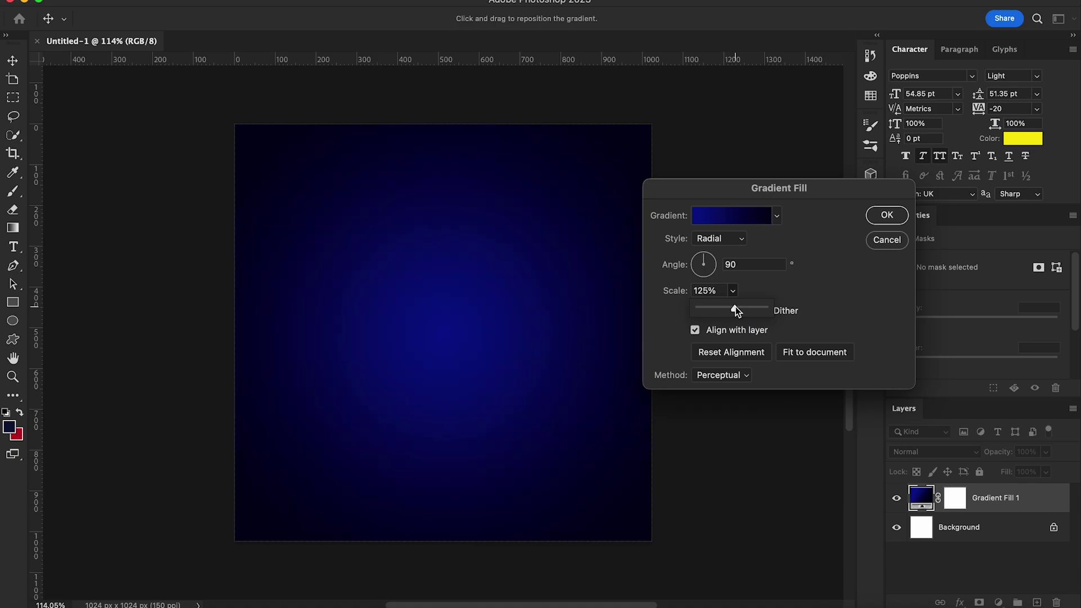
click(887, 215)
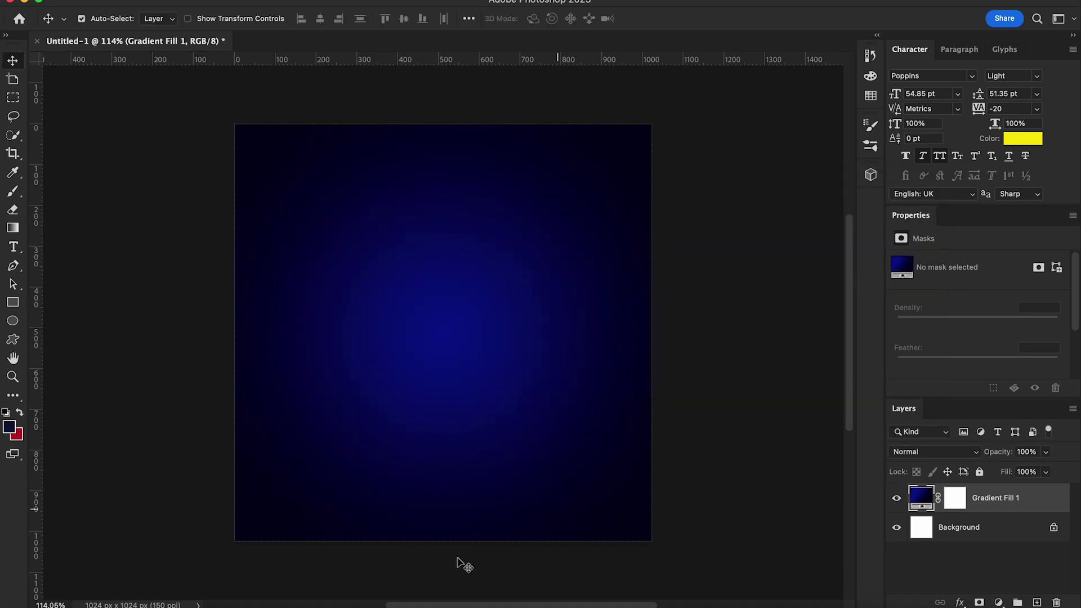
Step: Place crowd.jpg from Finder mid-flyer and scale it to the full canvas width
click(45, 606)
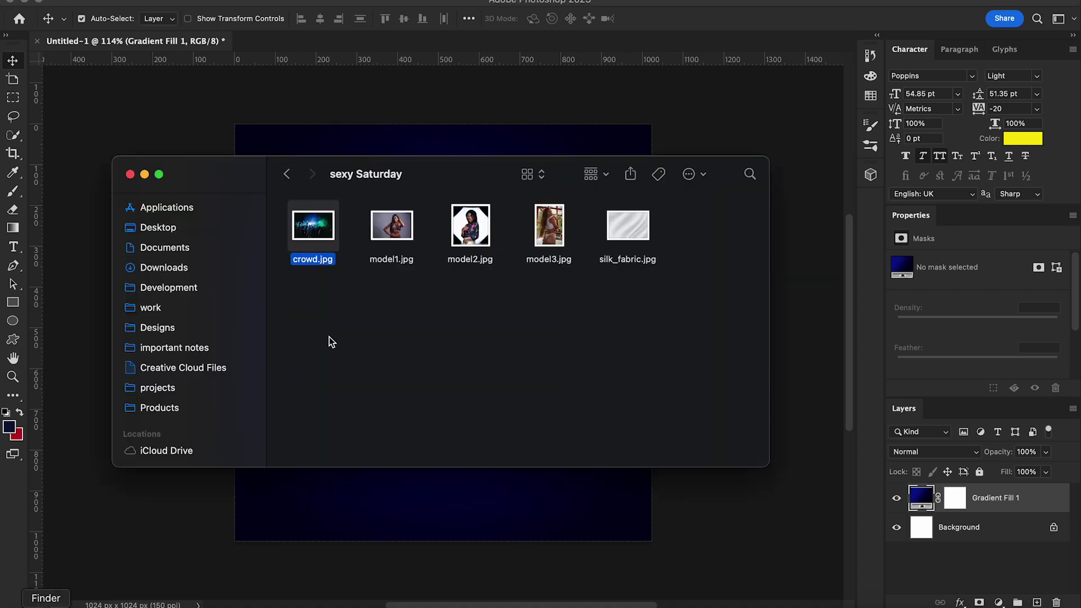
drag(323, 240, 415, 511)
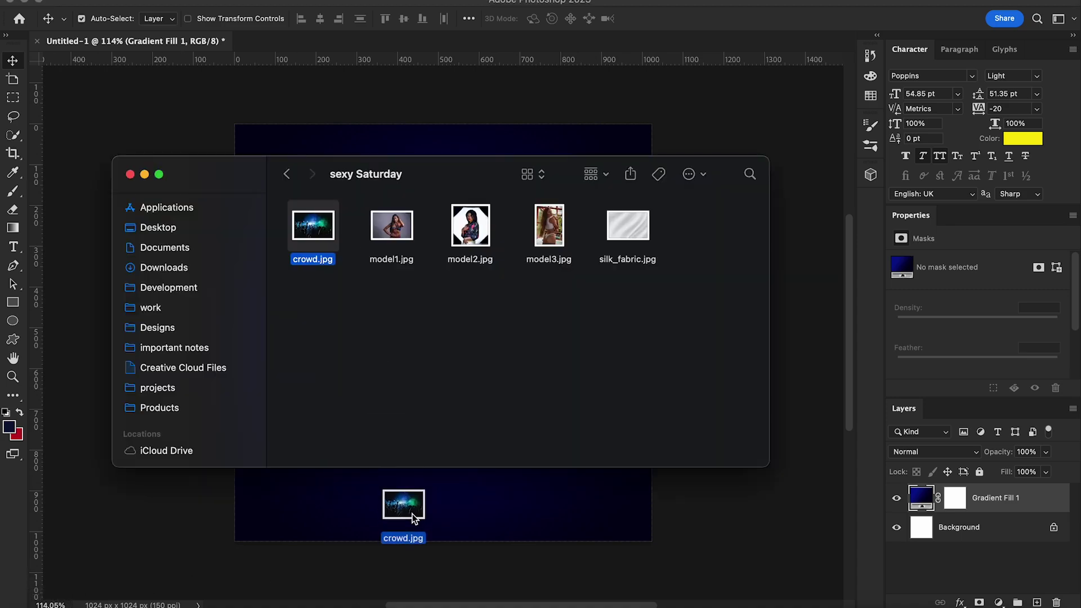
drag(466, 437, 465, 417)
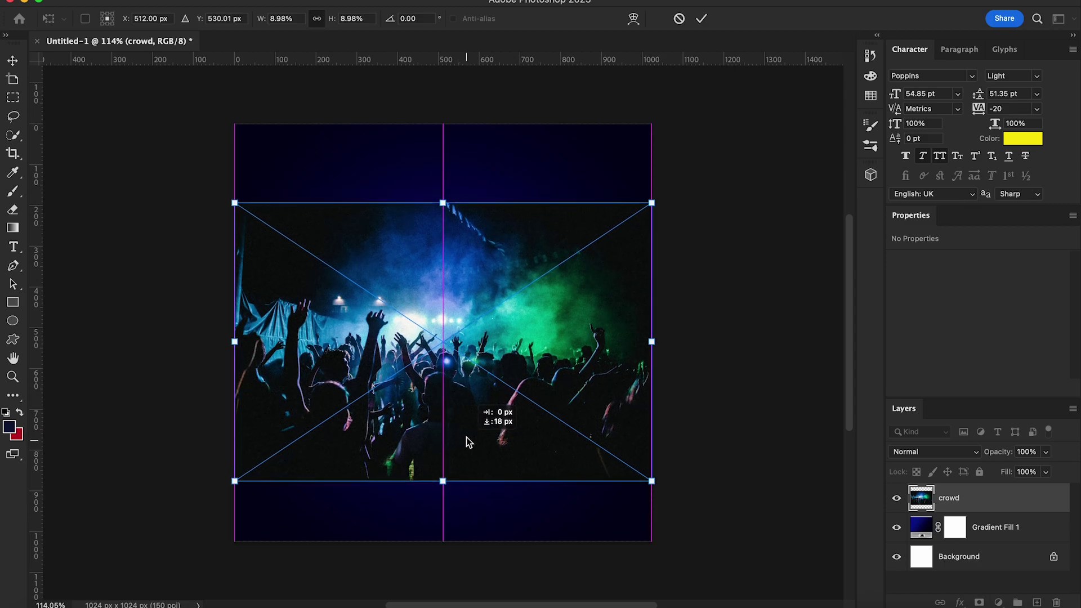
key(Return)
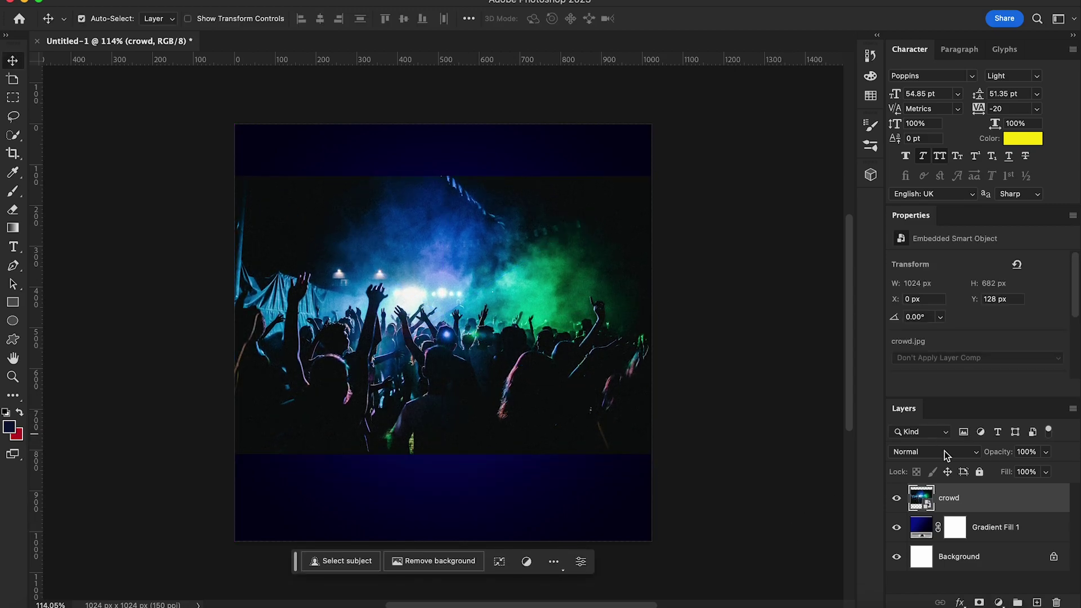
key(ctrl+t)
drag(652, 454, 655, 457)
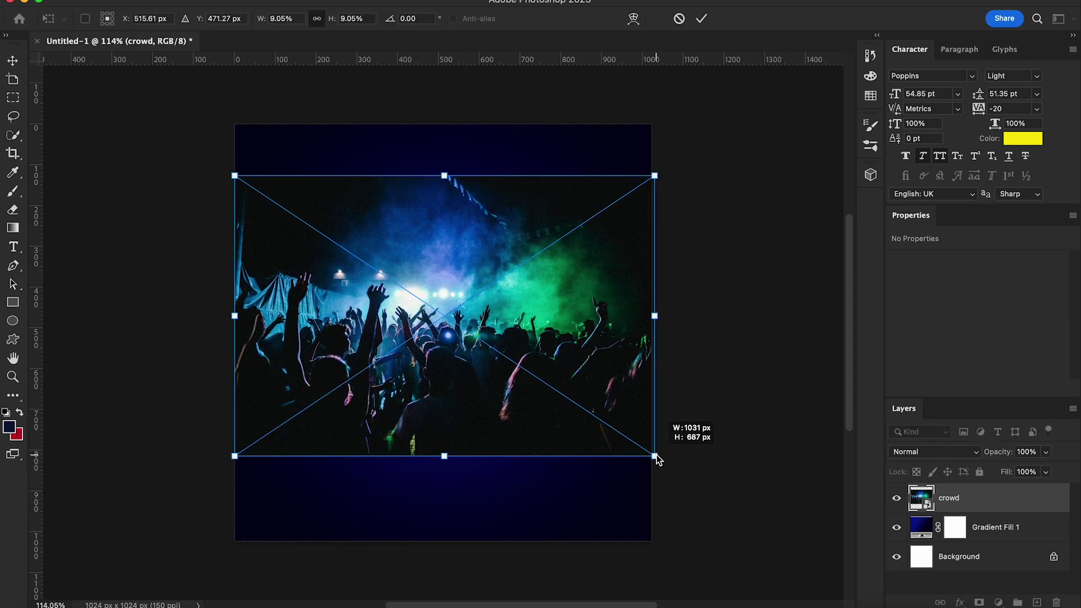
drag(233, 458, 234, 456)
key(Return)
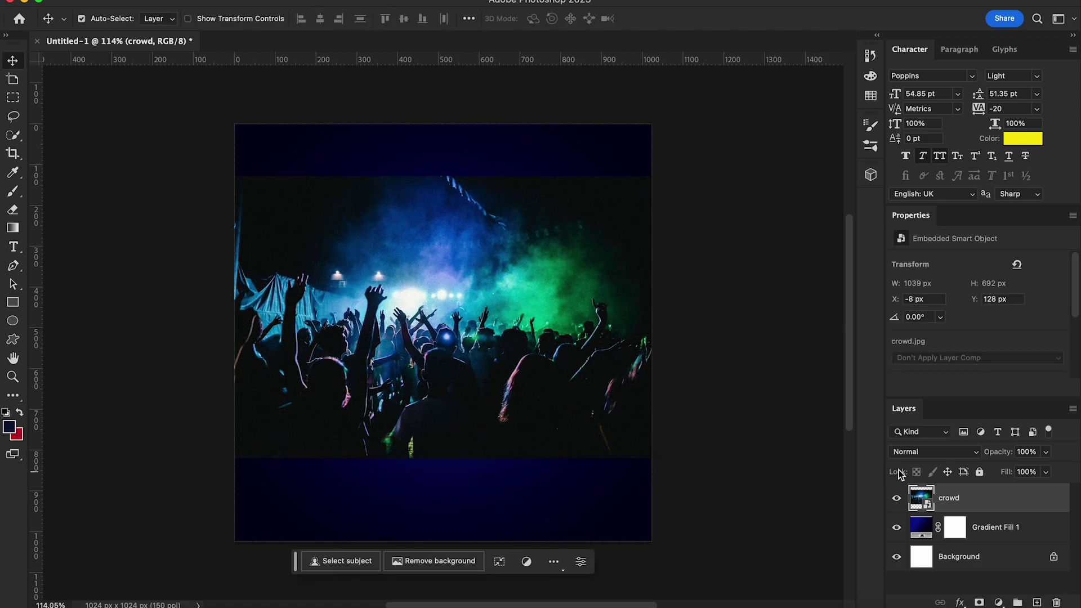
Step: Set the crowd layer's blend mode to Exclusion
click(962, 452)
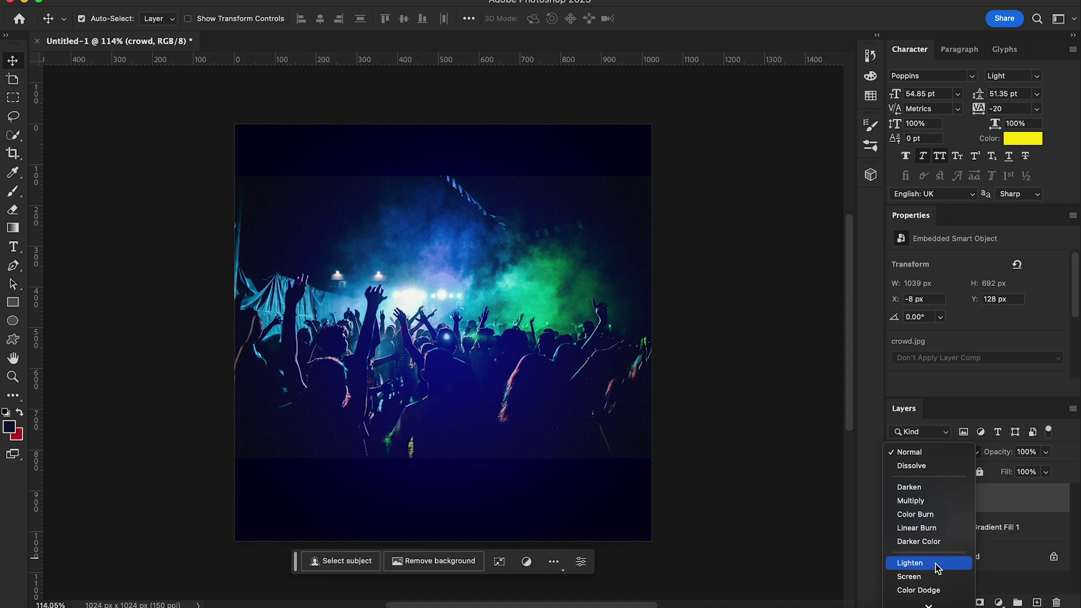
scroll(935, 563, down, 3)
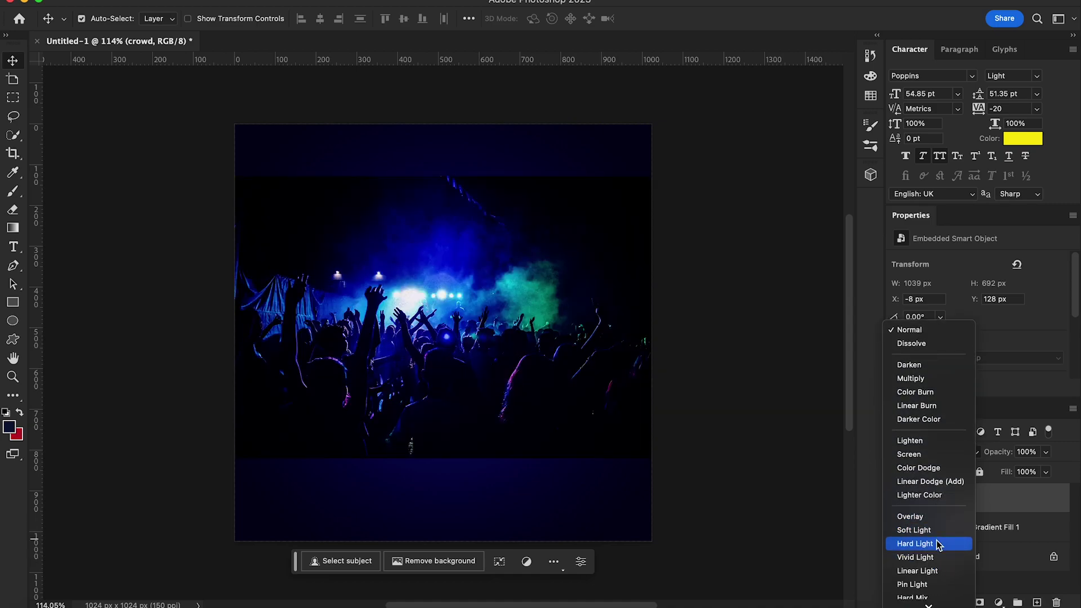
scroll(937, 544, down, 5)
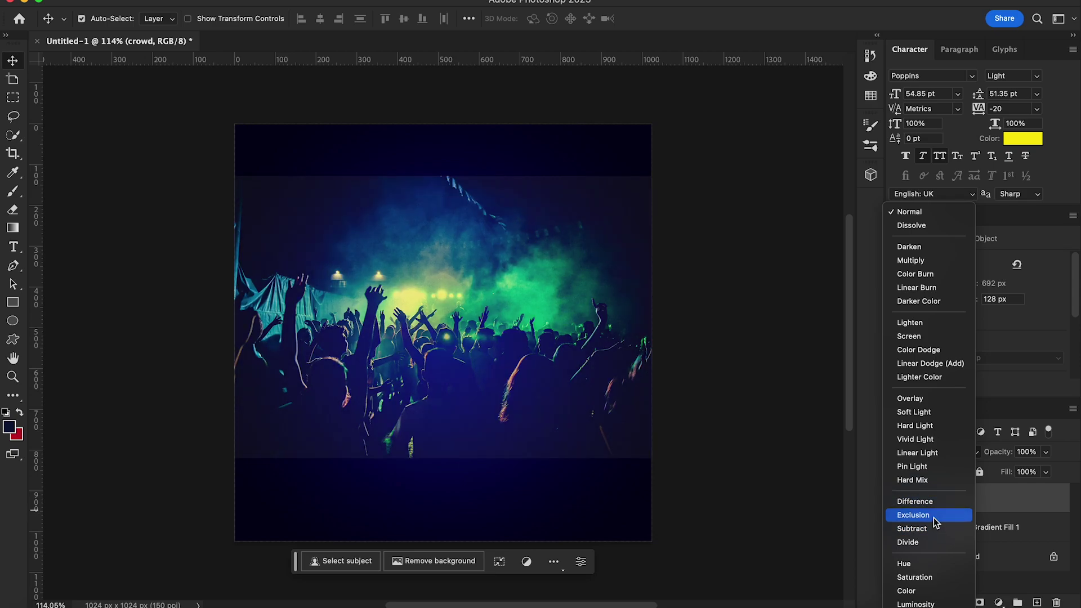
click(934, 516)
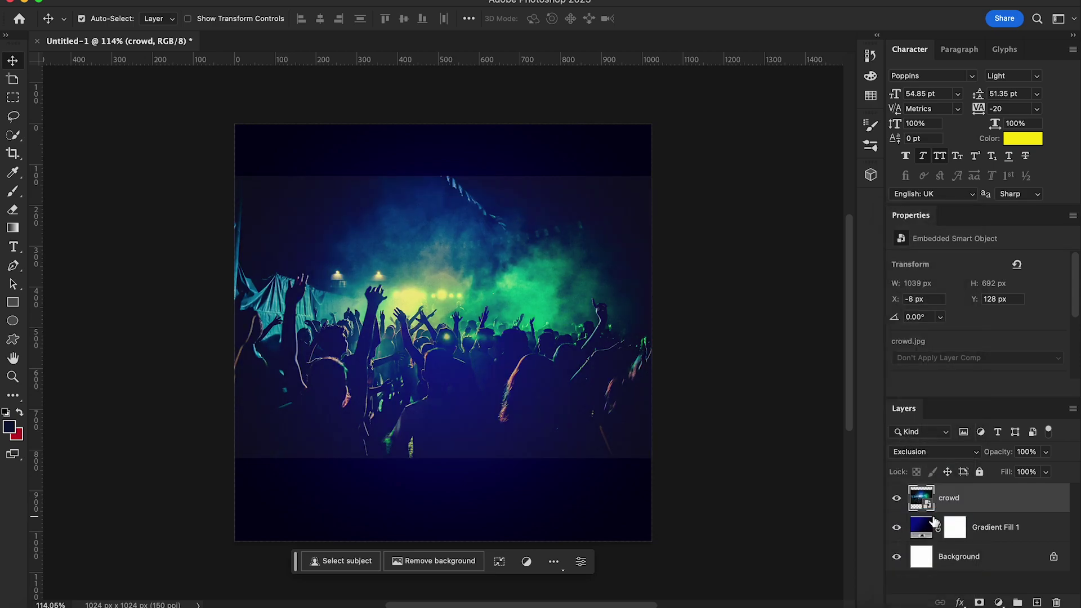
Step: Mask out the crowd photo's top and bottom edges with a black brush and nudge it up
click(980, 603)
key(b)
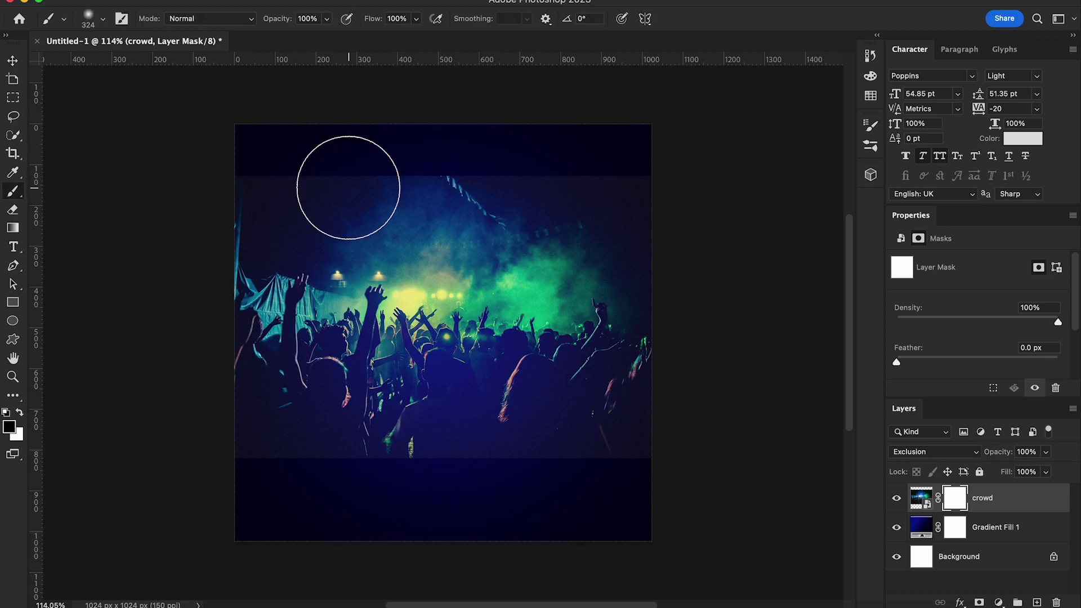
drag(374, 169, 659, 162)
mouse_move(638, 399)
mouse_down()
mouse_move(567, 490)
mouse_move(242, 473)
mouse_up()
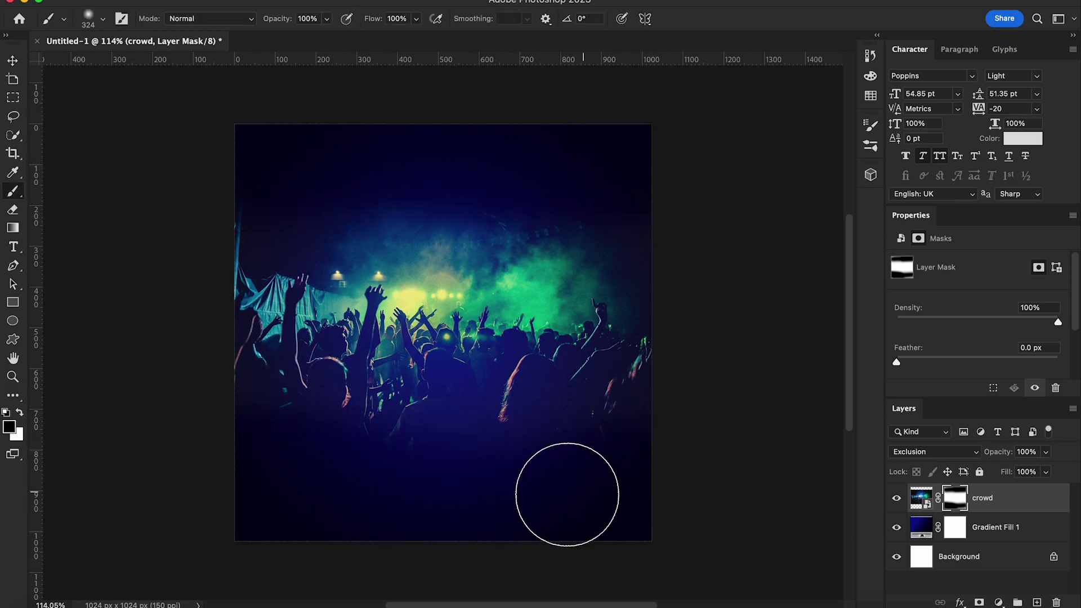
click(12, 60)
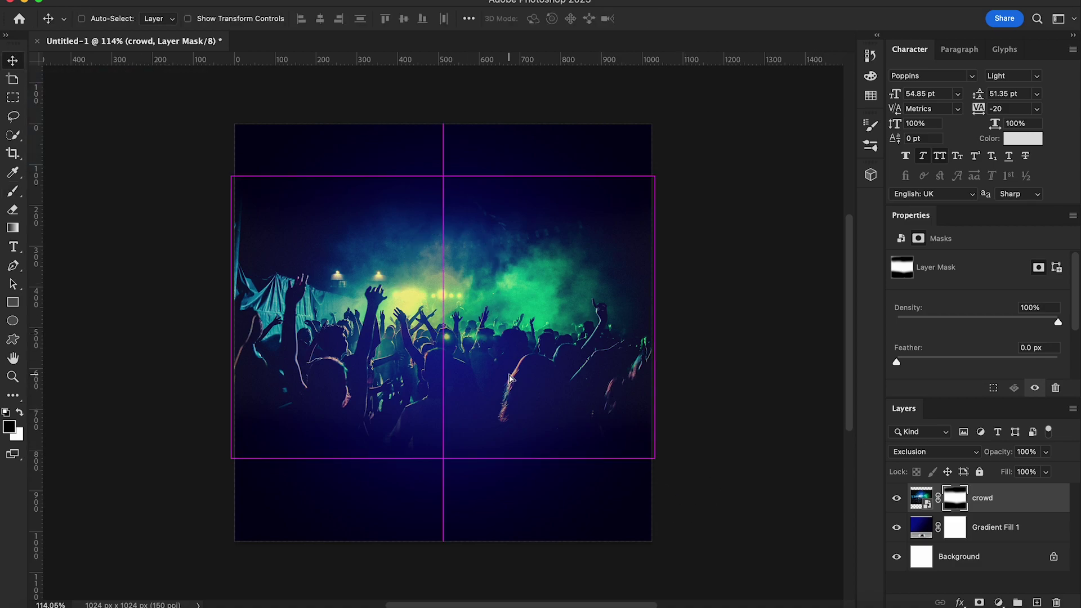
drag(510, 383, 510, 375)
key(super+Tab)
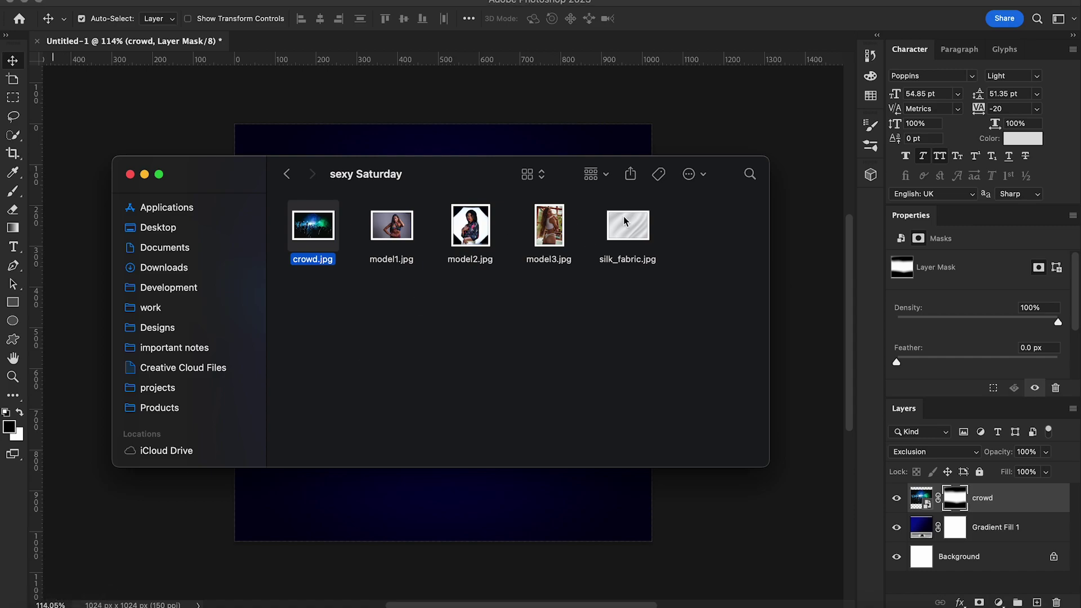
Step: Place the silk_fabric image at the flyer's top and widen it past the left edge
drag(628, 225, 499, 535)
drag(536, 371, 541, 296)
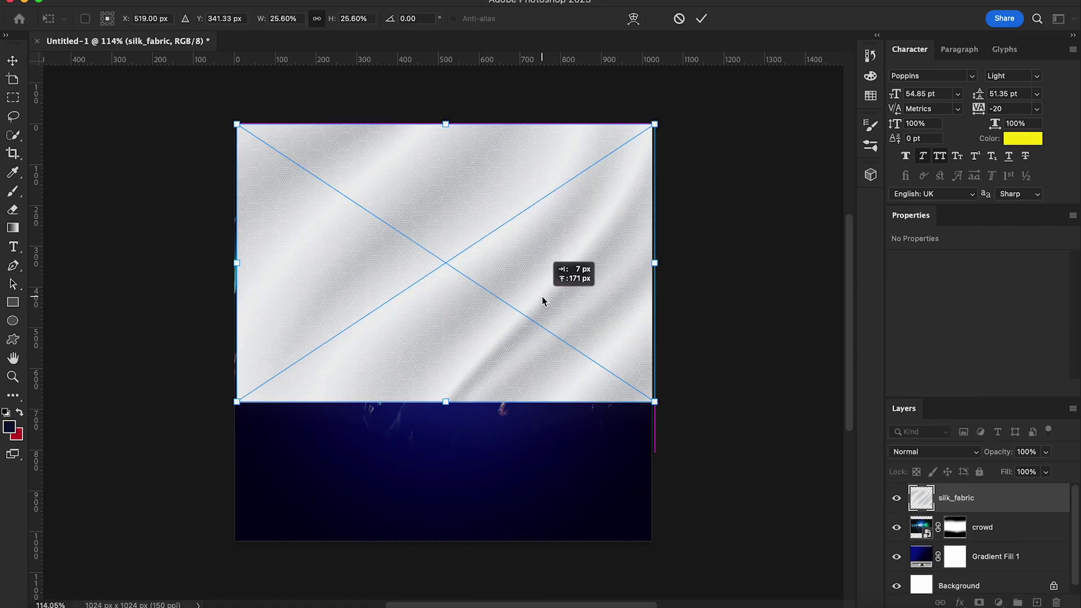
key(Return)
key(ctrl+t)
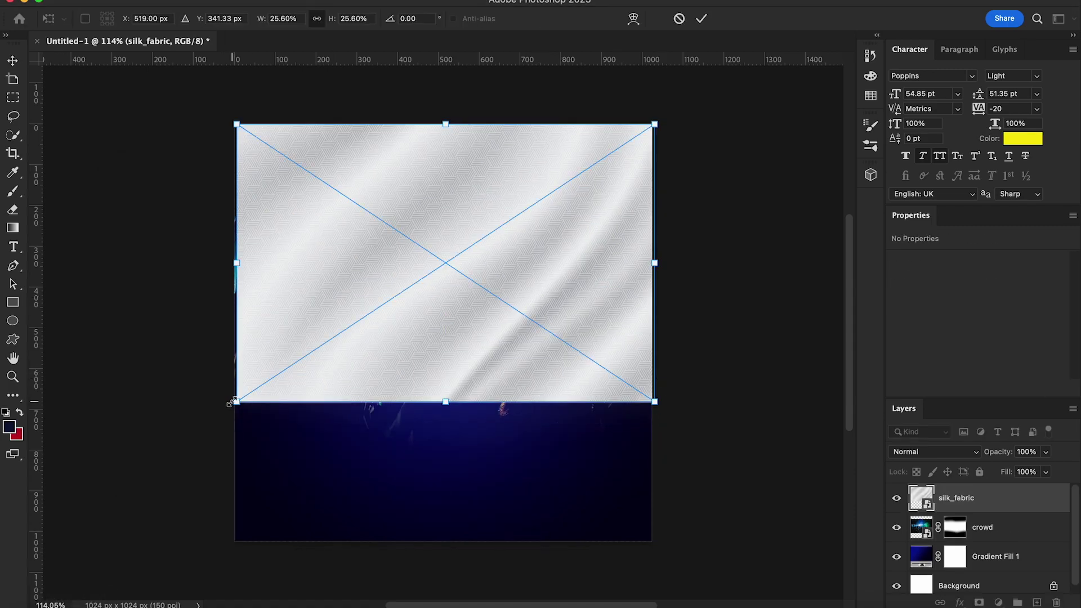
drag(237, 403, 228, 408)
key(Return)
Step: Blend silk_fabric in Vivid Light at 47% opacity
click(955, 452)
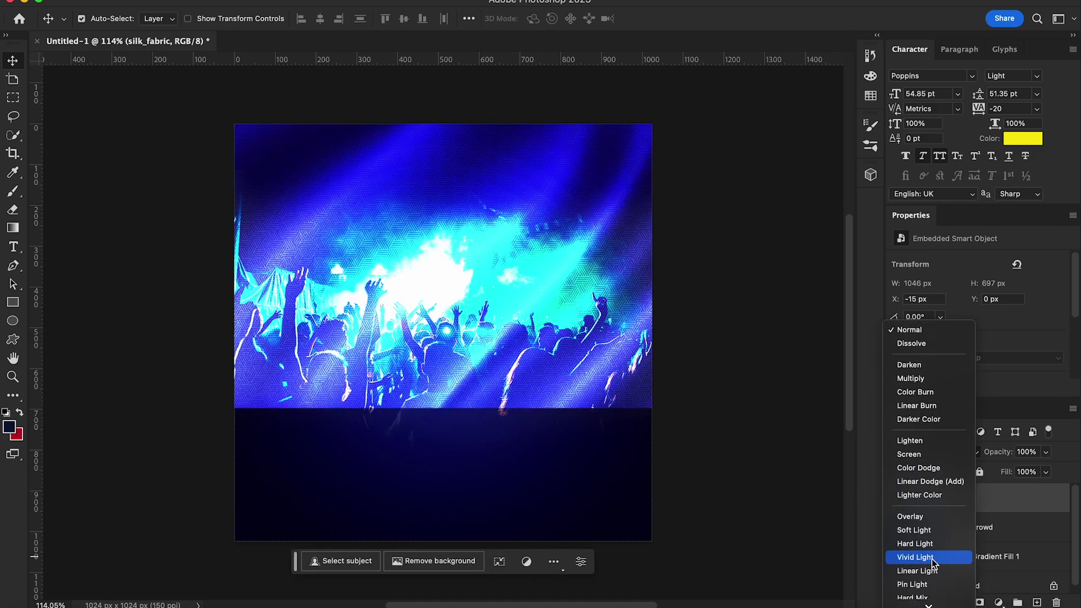
click(916, 558)
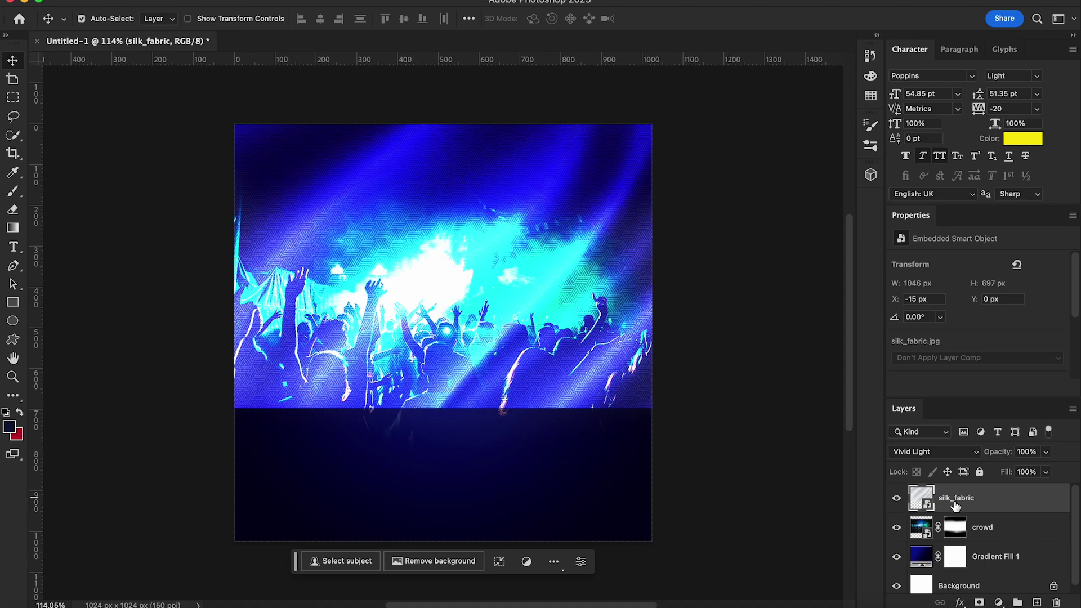
mouse_move(1046, 451)
mouse_down()
mouse_move(1046, 471)
mouse_move(1011, 470)
mouse_up()
Step: Mask silk_fabric and paint out its bottom edge with a 492 px soft brush
click(980, 602)
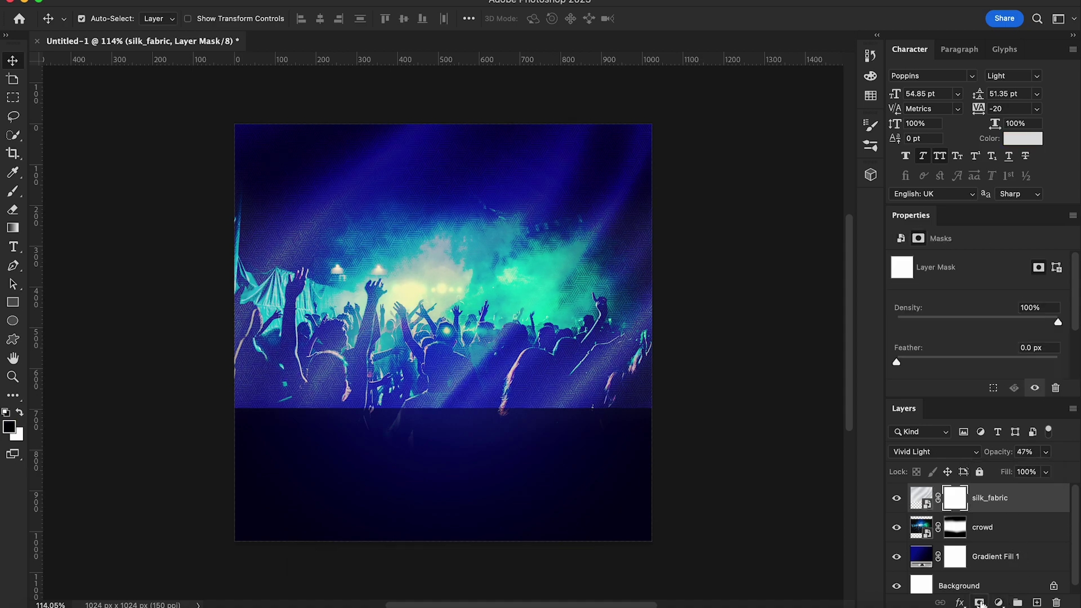
key(b)
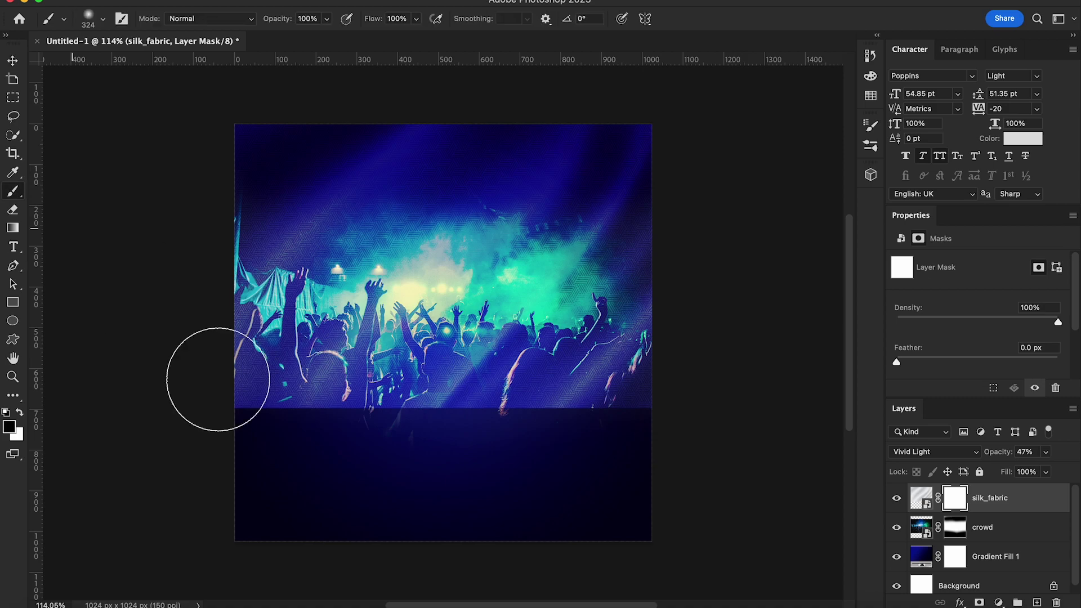
click(103, 19)
drag(162, 64, 166, 63)
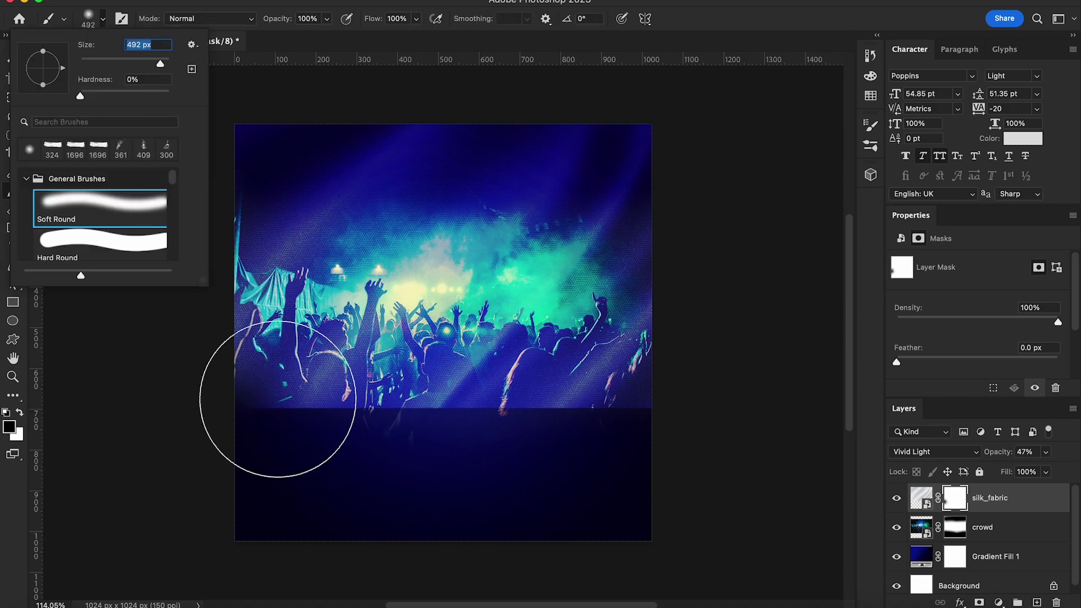
click(277, 410)
drag(314, 459, 260, 459)
drag(359, 468, 597, 516)
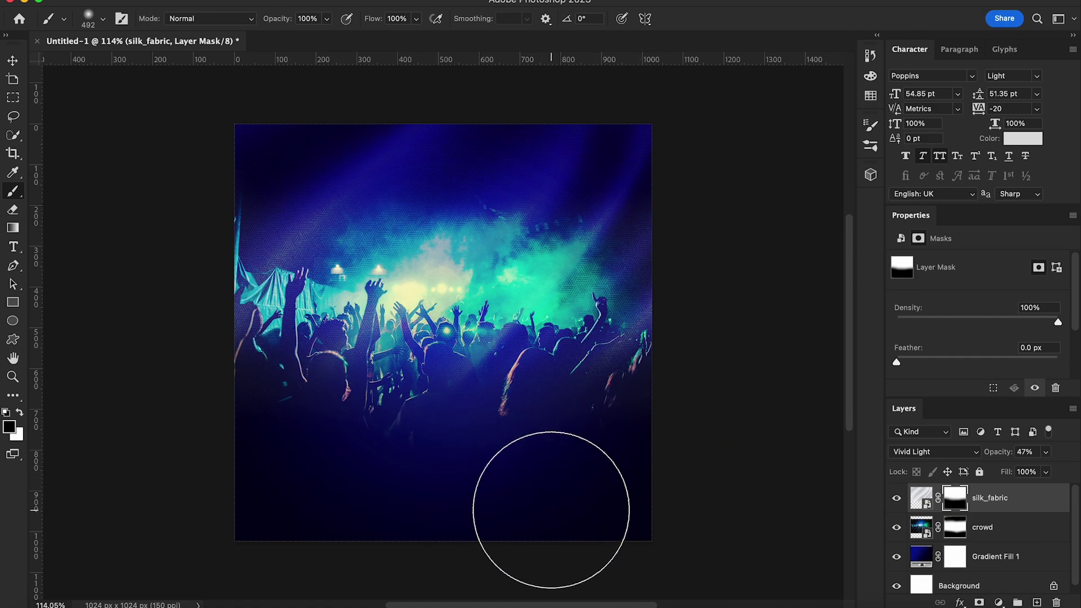
click(10, 62)
Step: Duplicate silk_fabric, flip the copy vertically, and move it over the lower flyer
right_click(948, 512)
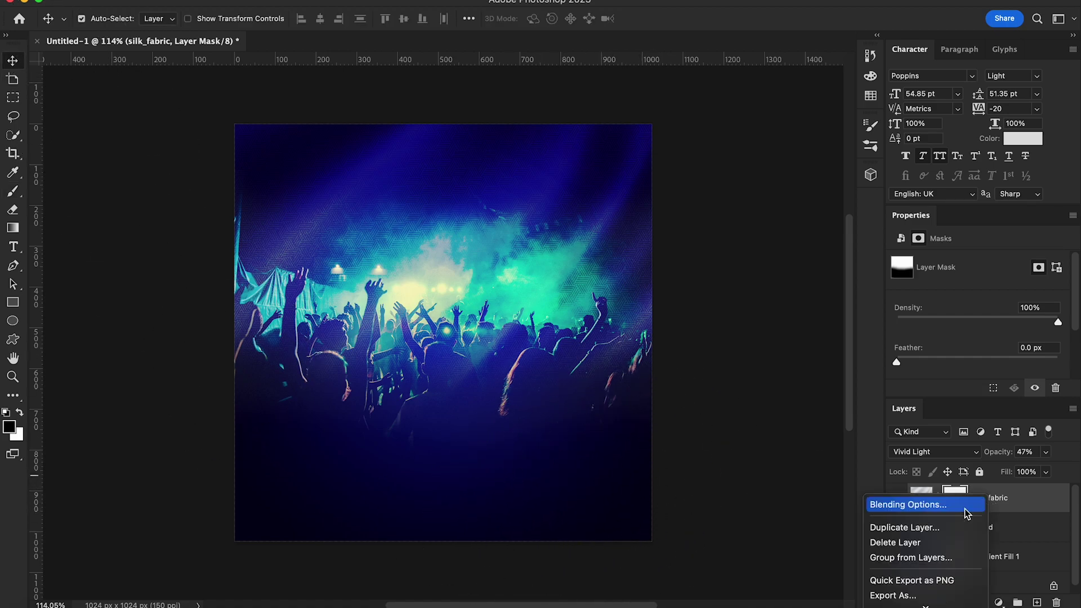
click(905, 526)
click(671, 254)
key(ctrl+t)
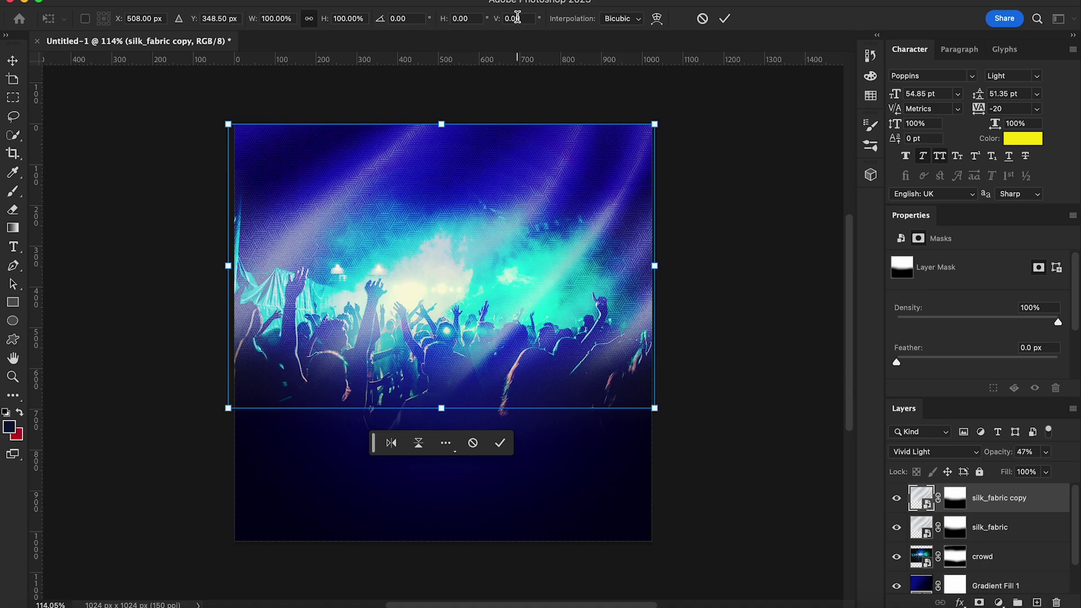
click(129, 1)
mouse_move(154, 298)
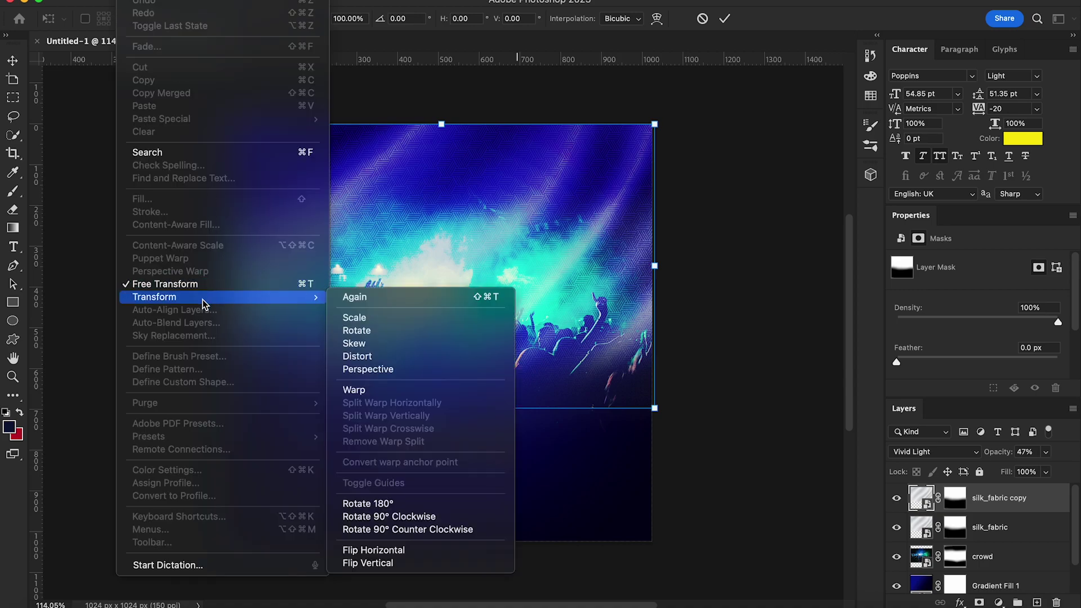
click(368, 564)
mouse_move(482, 369)
mouse_down()
mouse_move(482, 498)
mouse_move(449, 503)
mouse_up()
scroll(462, 501, down, 3)
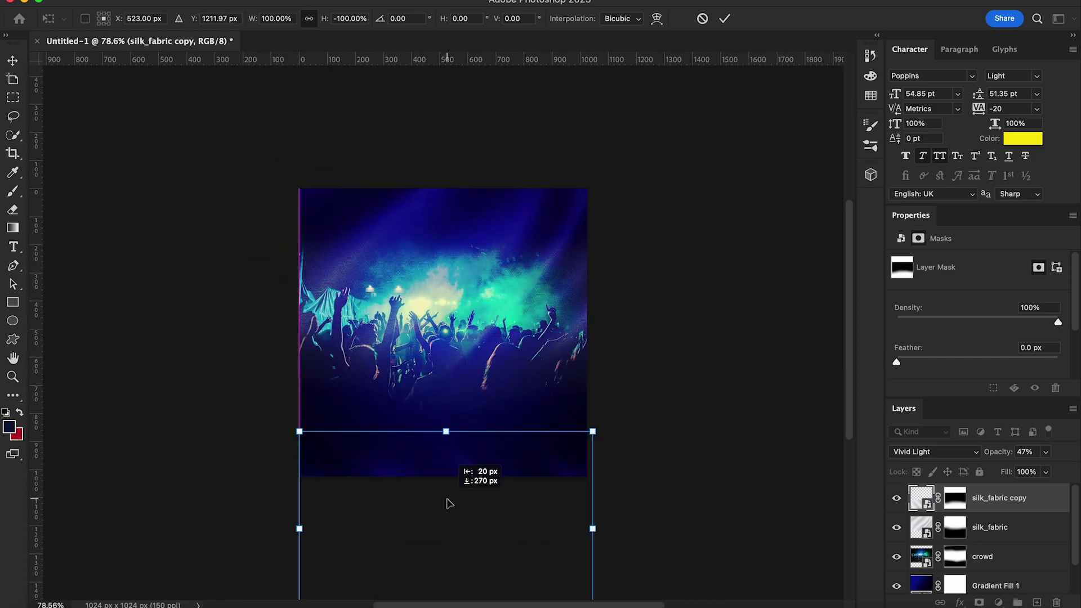
mouse_move(449, 503)
mouse_down()
mouse_move(448, 493)
mouse_move(503, 476)
mouse_up()
key(Return)
Step: Paint on the copy's layer mask to soften its edge
scroll(555, 514, up, 3)
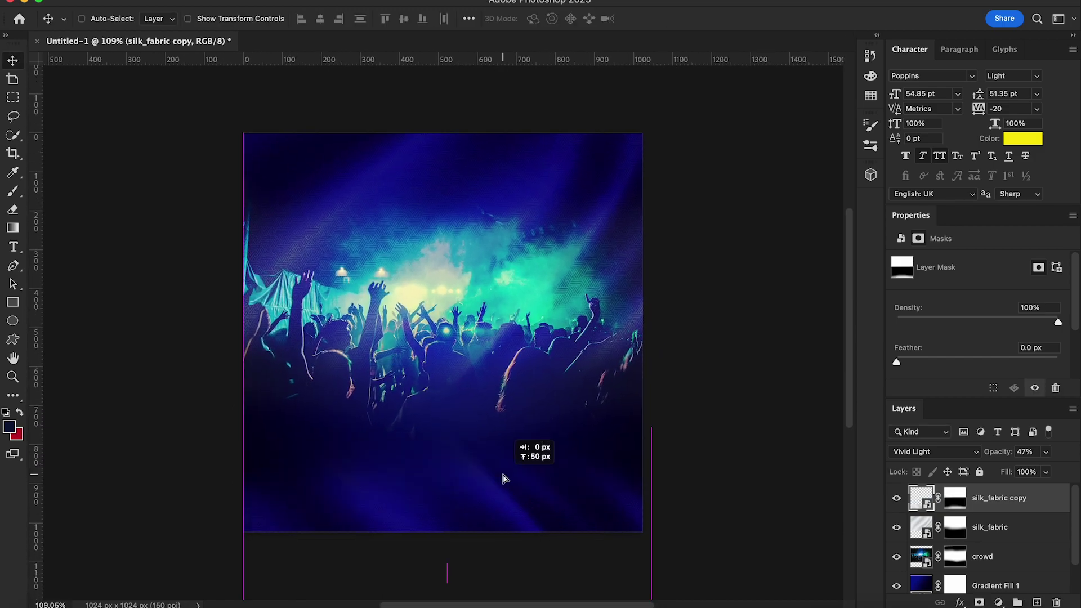
scroll(721, 541, down, 2)
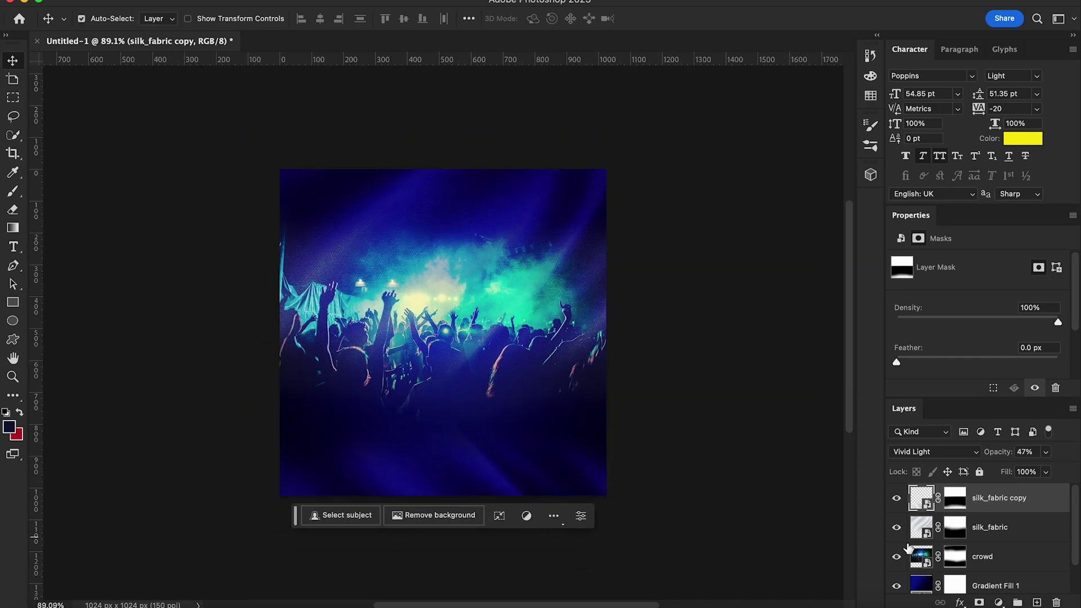
click(955, 498)
click(22, 192)
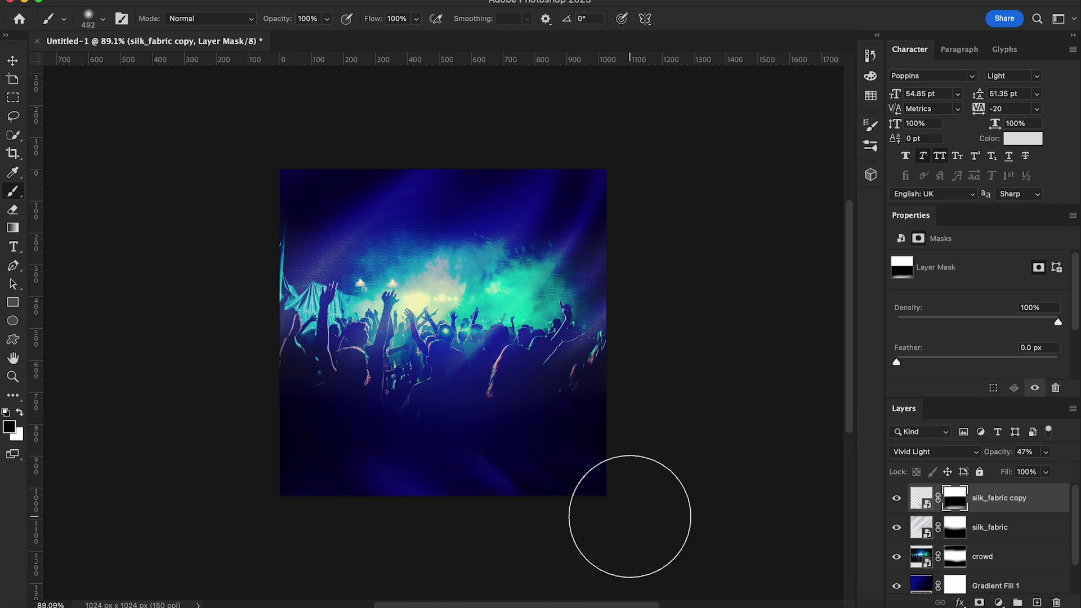
click(13, 60)
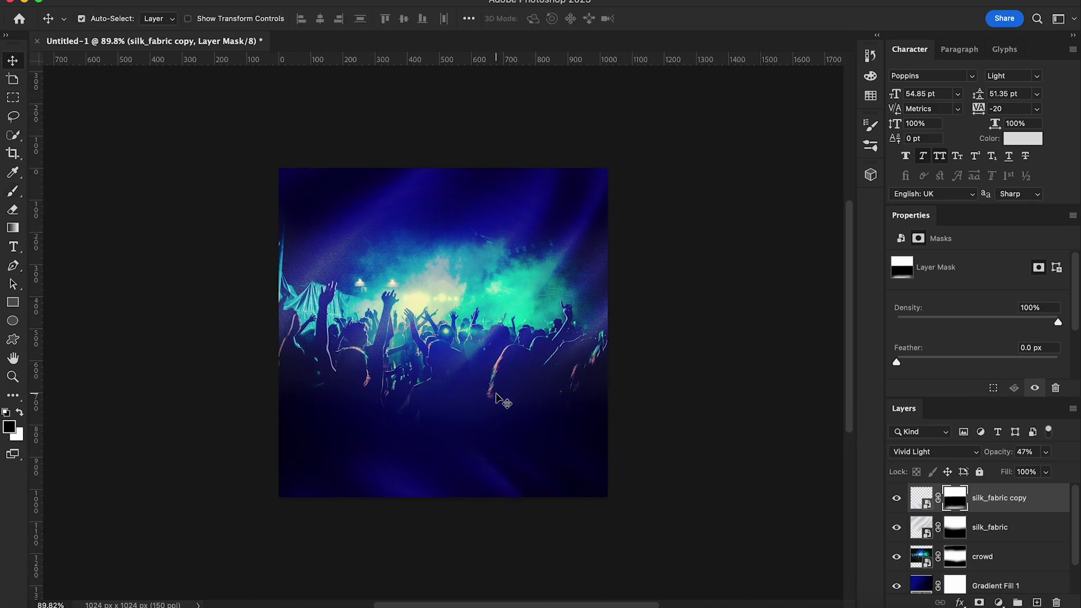
scroll(496, 397, up, 3)
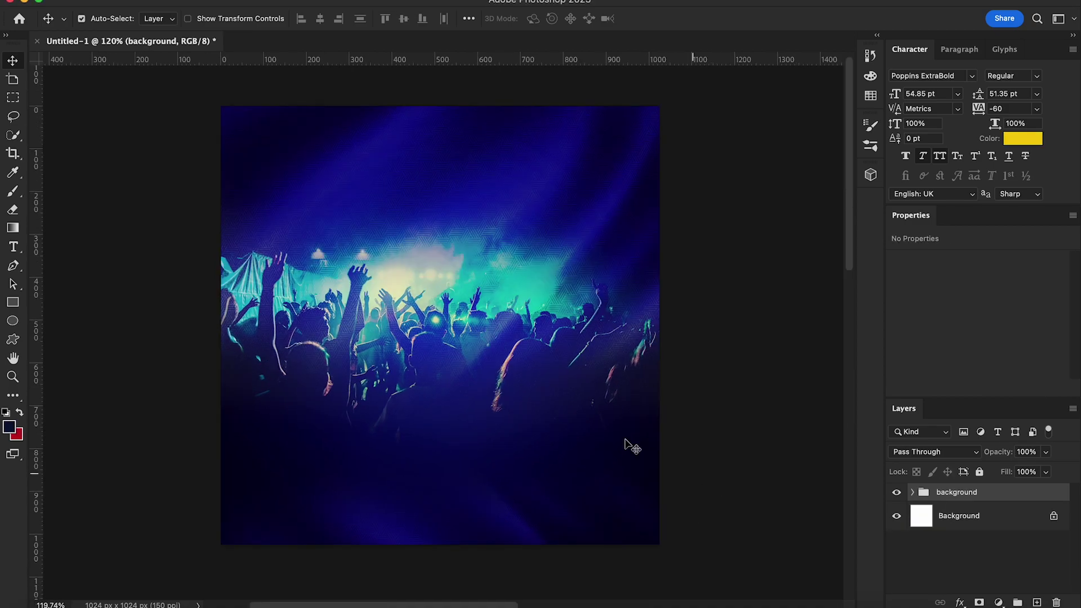
Step: Draw a wide rectangle near the flyer's top with 32 px rounded corners
click(14, 305)
drag(309, 145, 580, 248)
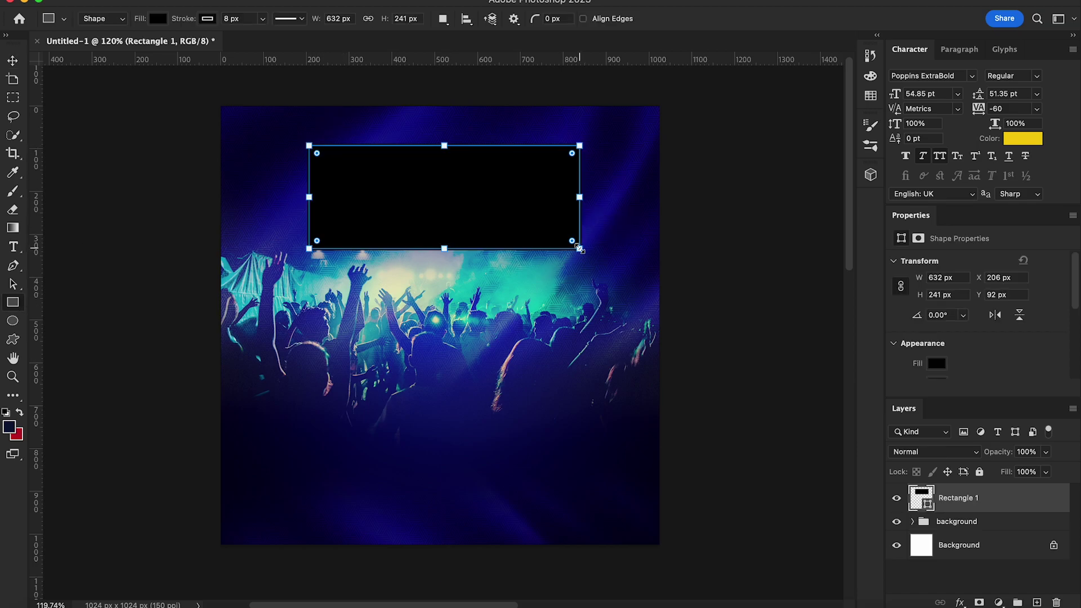
scroll(972, 353, down, 5)
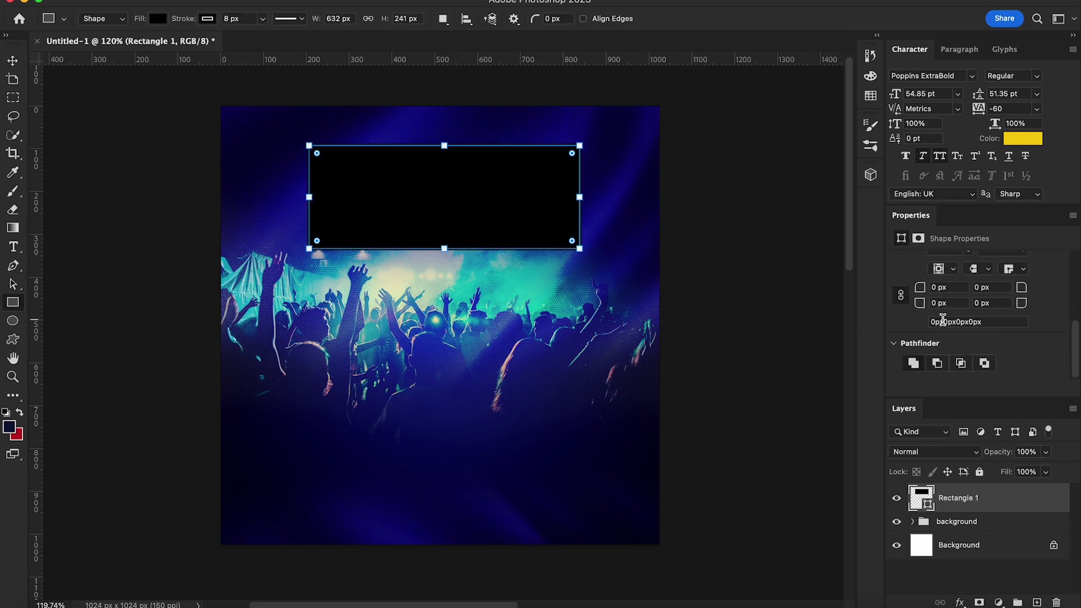
drag(919, 293, 941, 297)
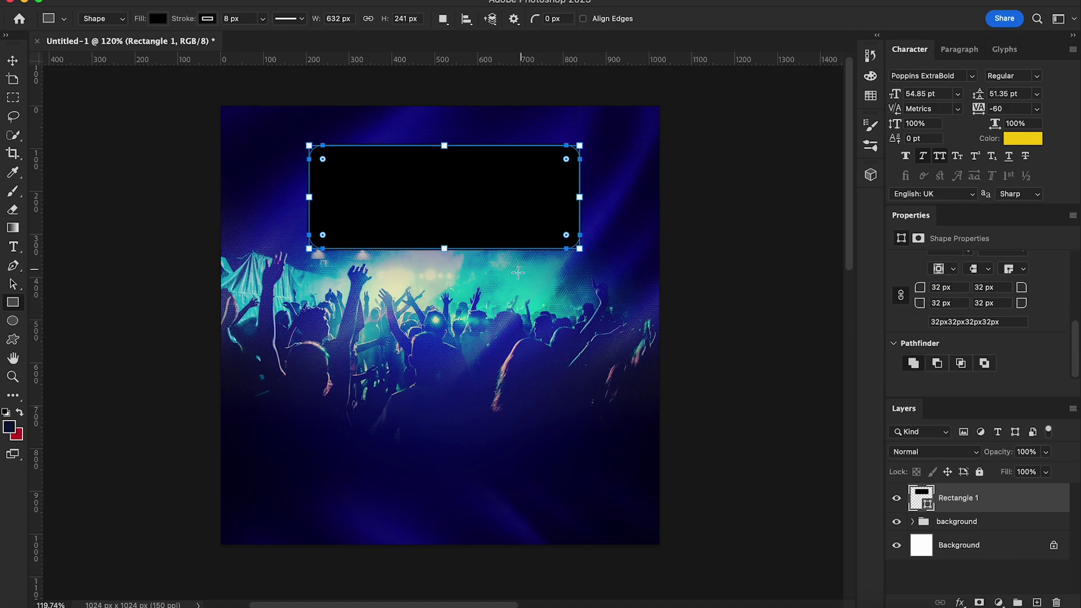
Step: Give the rectangle no fill and a white stroke, then nudge it up and left
click(158, 19)
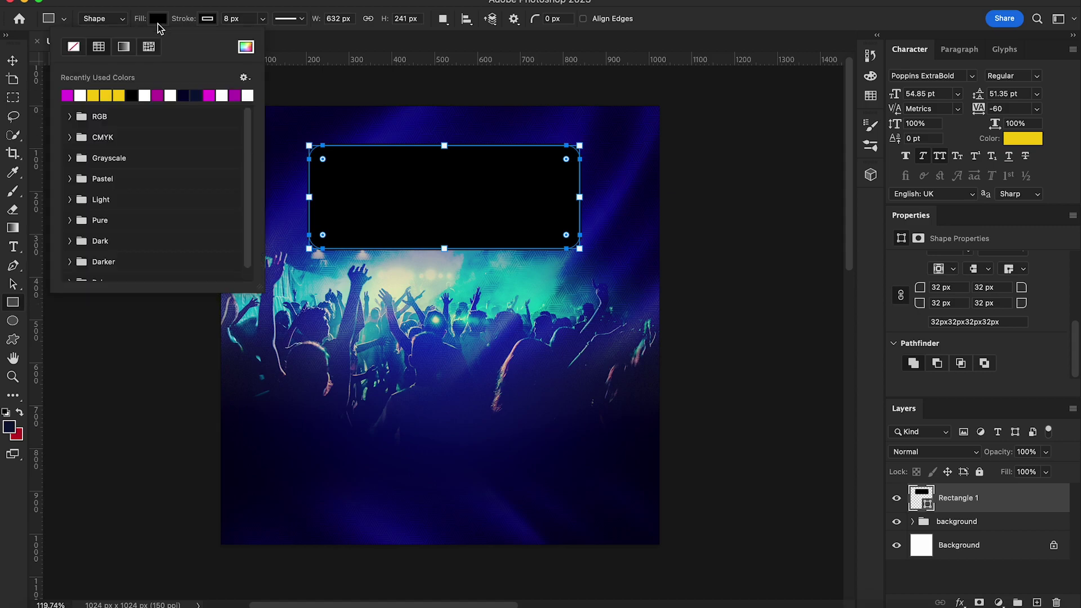
click(73, 46)
click(208, 20)
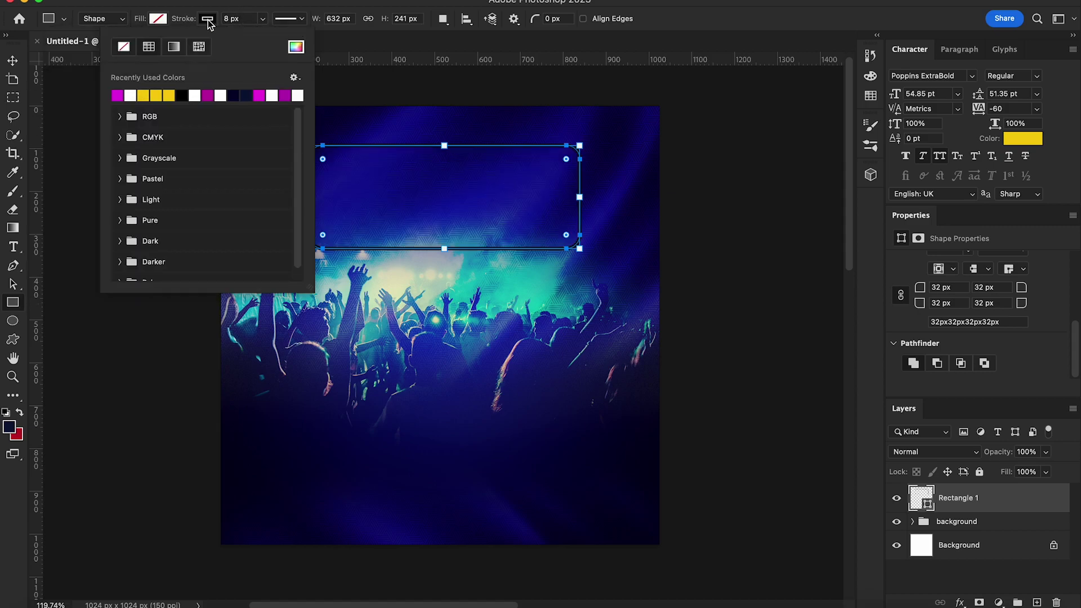
click(220, 95)
key(v)
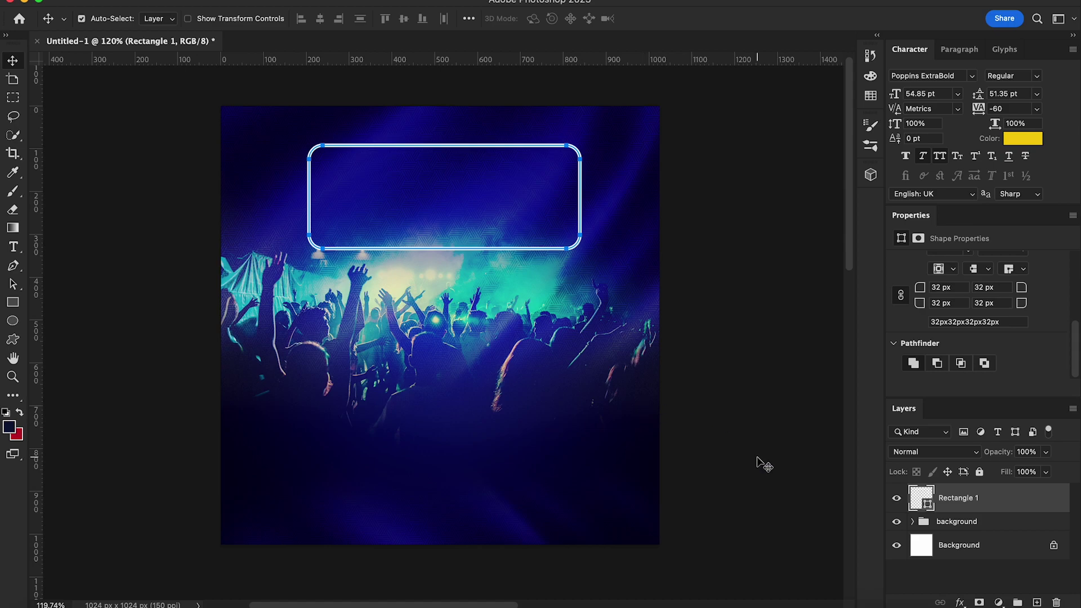
key(ctrl)
drag(592, 226, 587, 216)
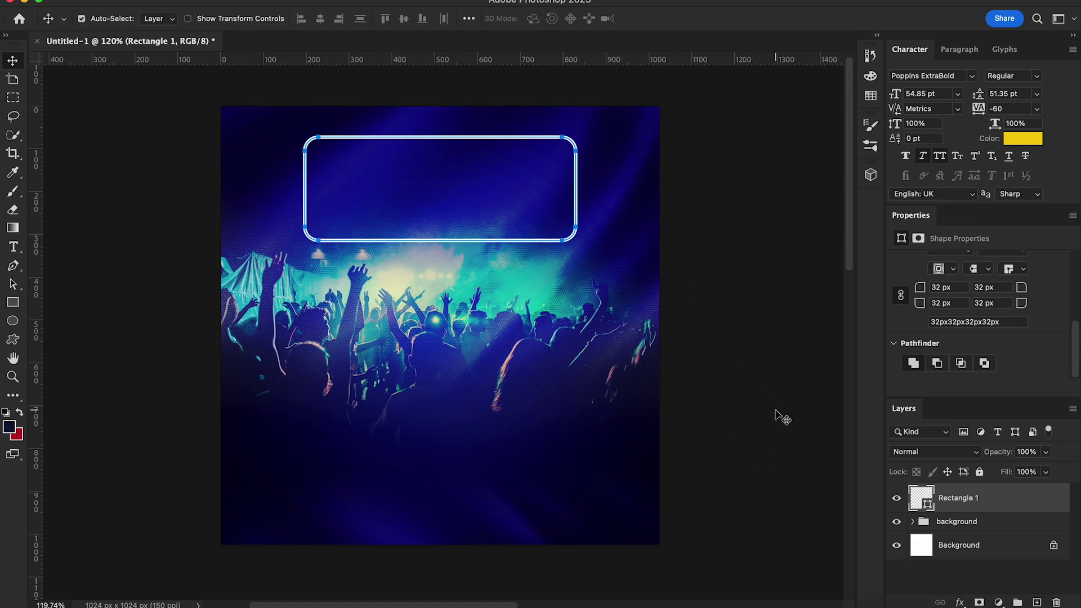
Step: Add magenta Stroke and magenta Outer Glow layer styles to Rectangle 1
right_click(973, 505)
click(968, 515)
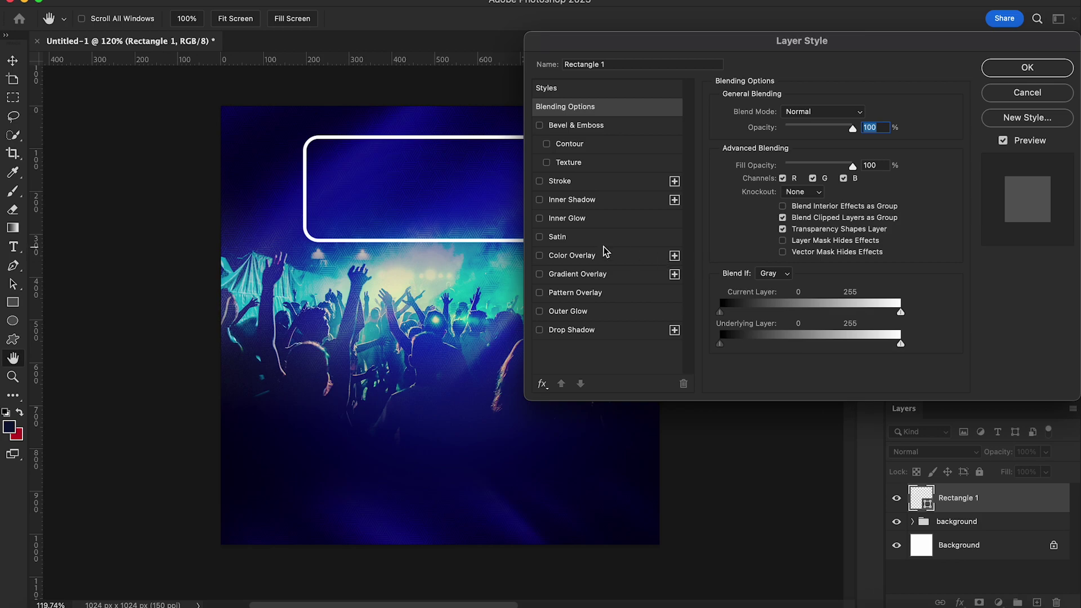
click(560, 181)
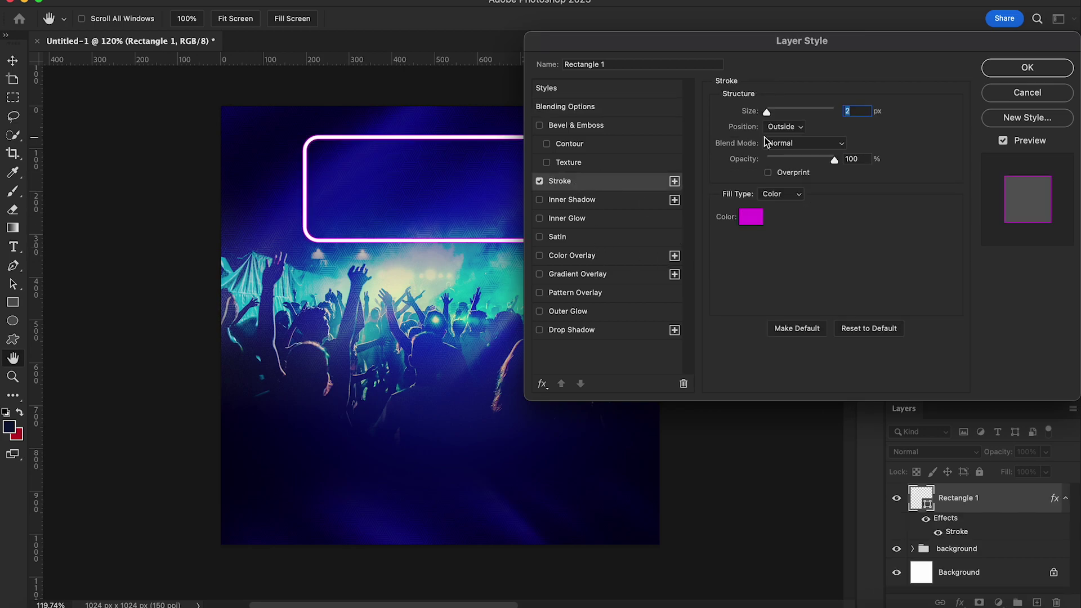
click(586, 311)
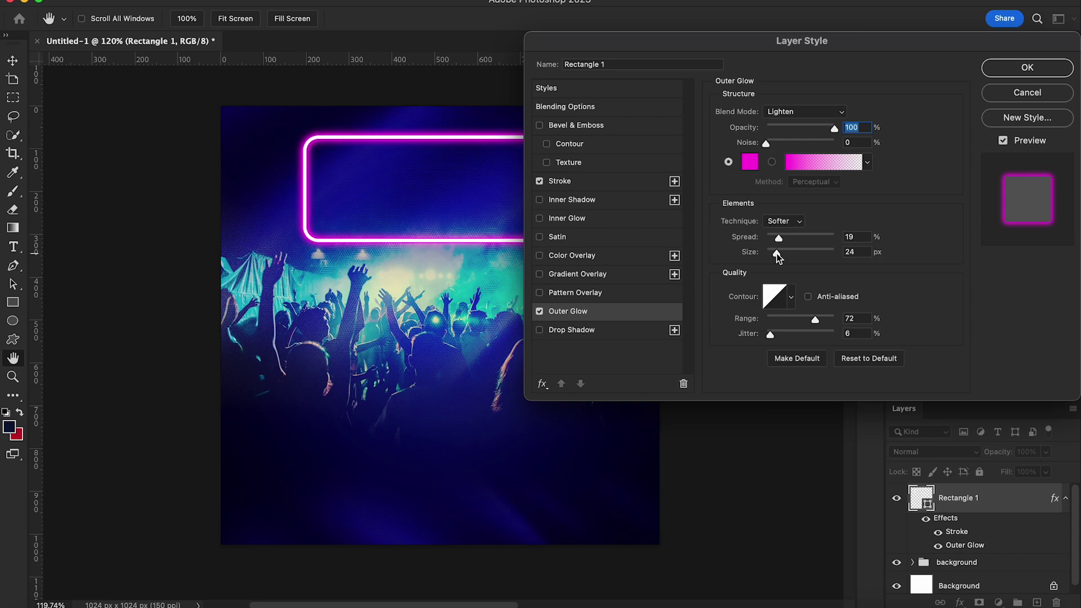
click(1017, 68)
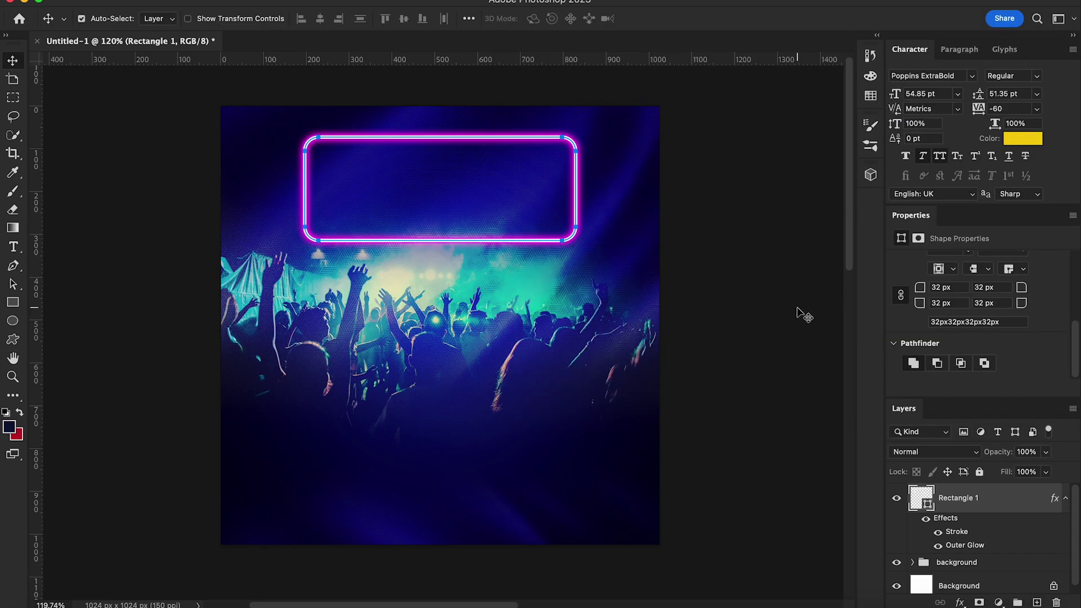
key(ctrl+t)
key(Return)
Step: Rasterize Rectangle 1 and switch Free Transform to Perspective mode
right_click(979, 501)
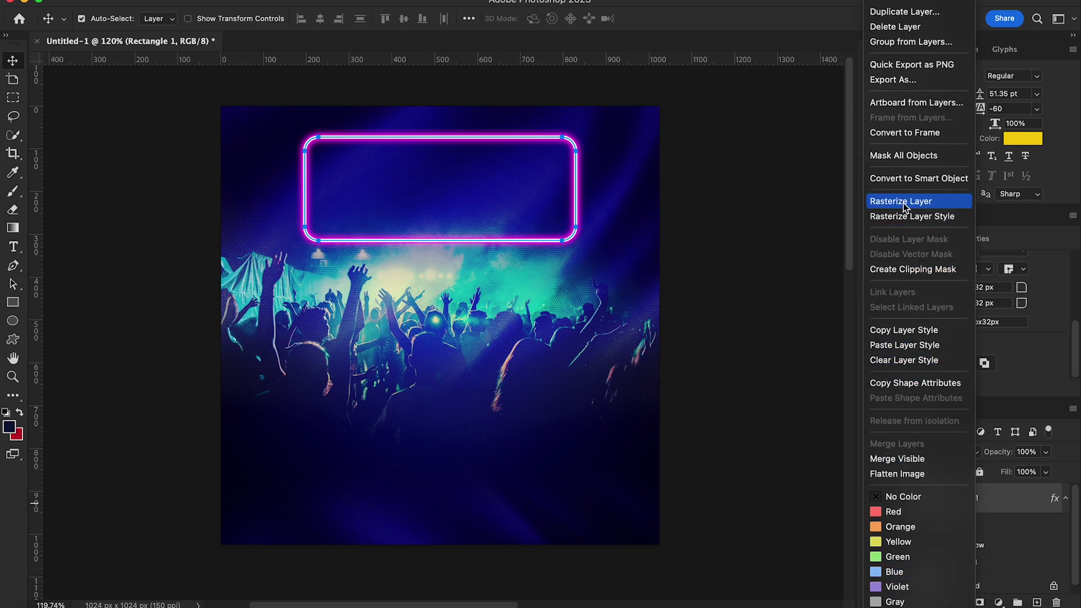
click(901, 202)
key(ctrl+t)
right_click(485, 186)
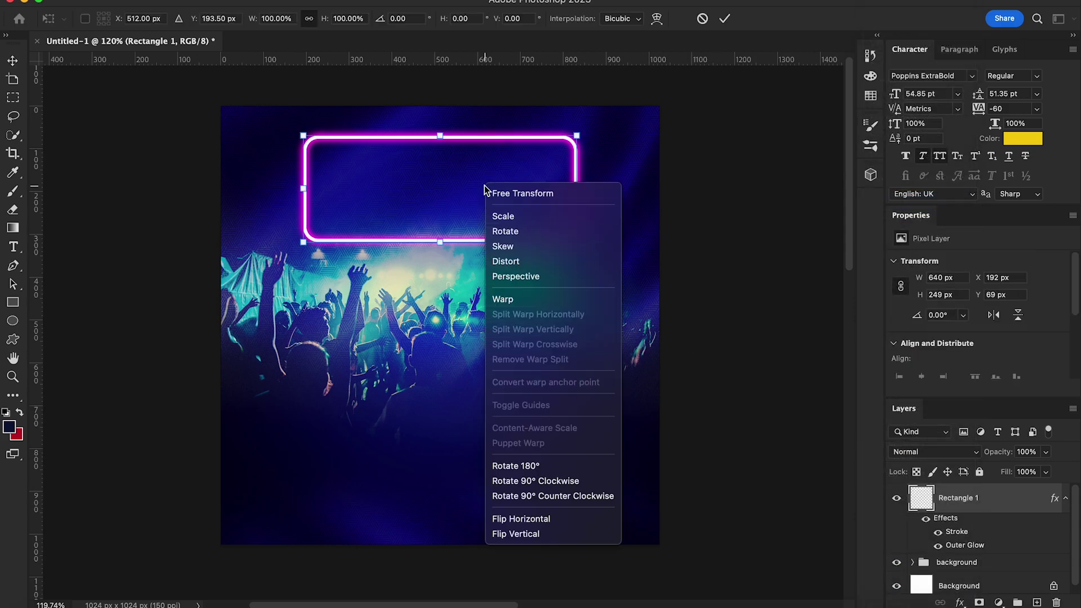
click(536, 275)
Step: Drag the neon box's corners to give it a slight perspective tilt
drag(576, 244, 590, 248)
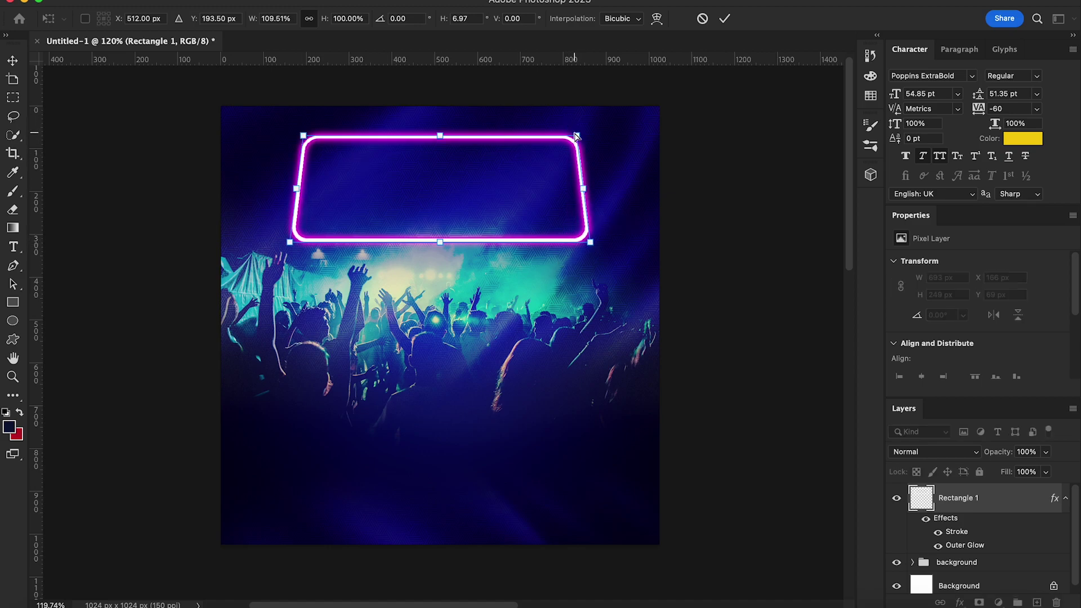
drag(577, 136, 576, 126)
drag(303, 136, 303, 143)
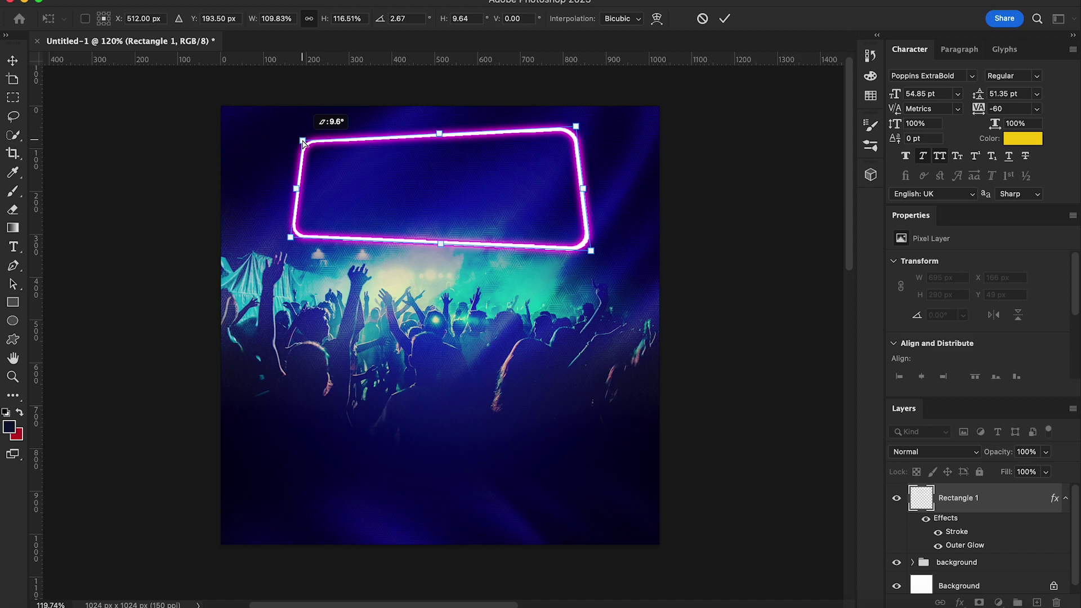
drag(289, 239, 296, 233)
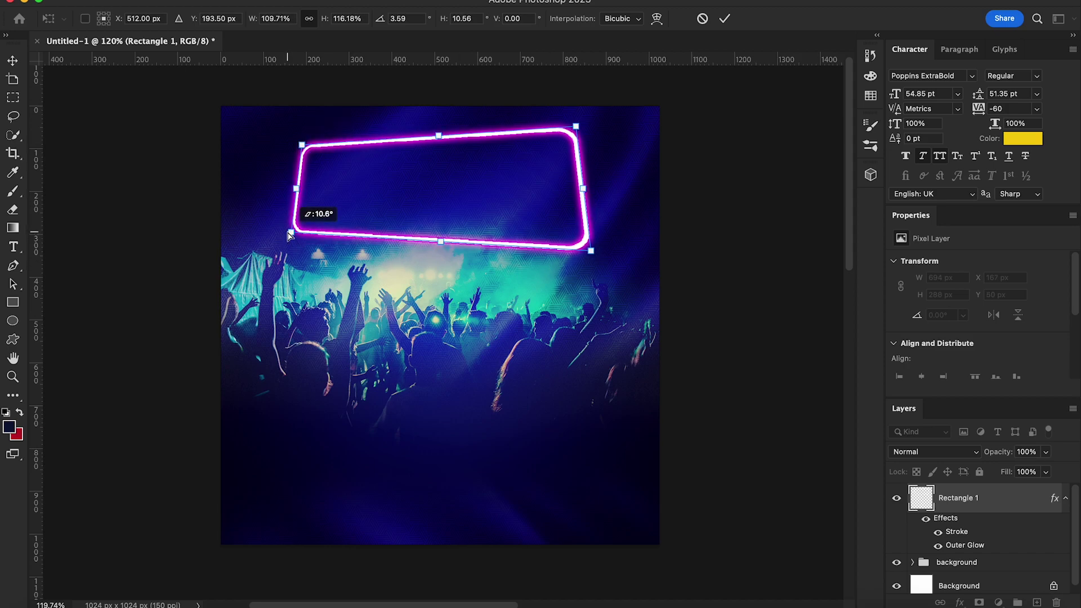
drag(591, 250, 590, 245)
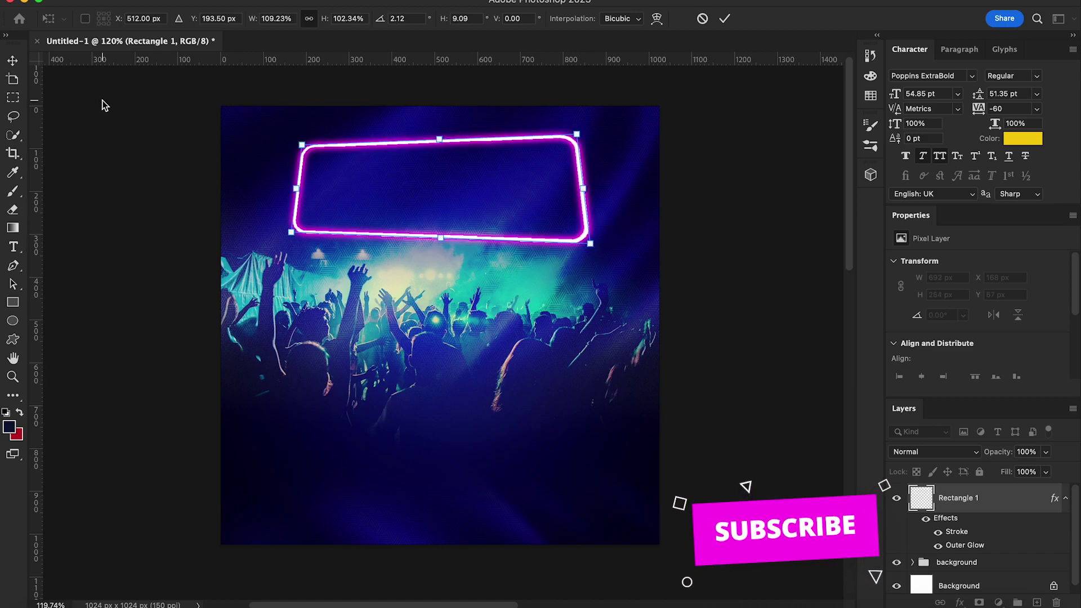
click(12, 60)
Step: Move the neon rectangle lower and add the text 'SEXY'
drag(495, 212, 487, 237)
key(t)
click(338, 143)
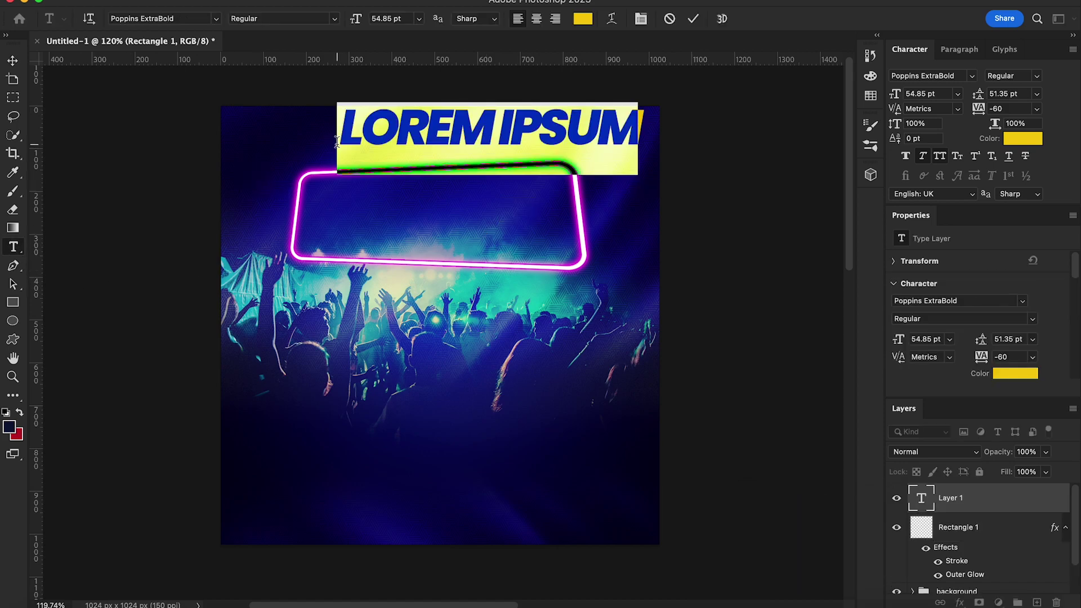
text(SEXY)
key(ctrl+Return)
Step: Enlarge the SEXY text into the neon rectangle and stretch it wider on both sides
key(ctrl+t)
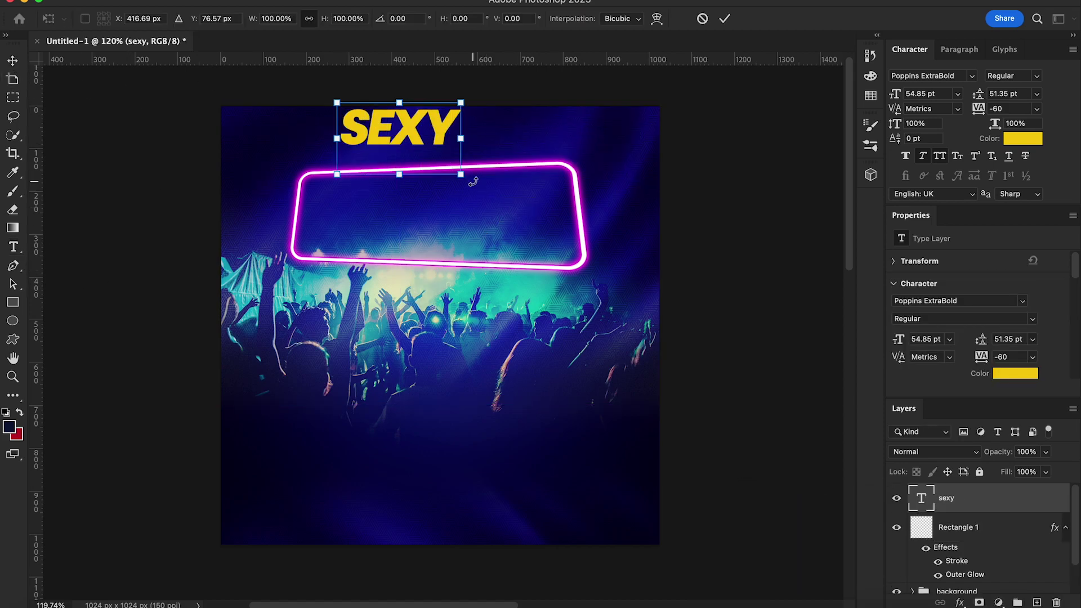
drag(462, 175, 554, 241)
drag(498, 172, 504, 239)
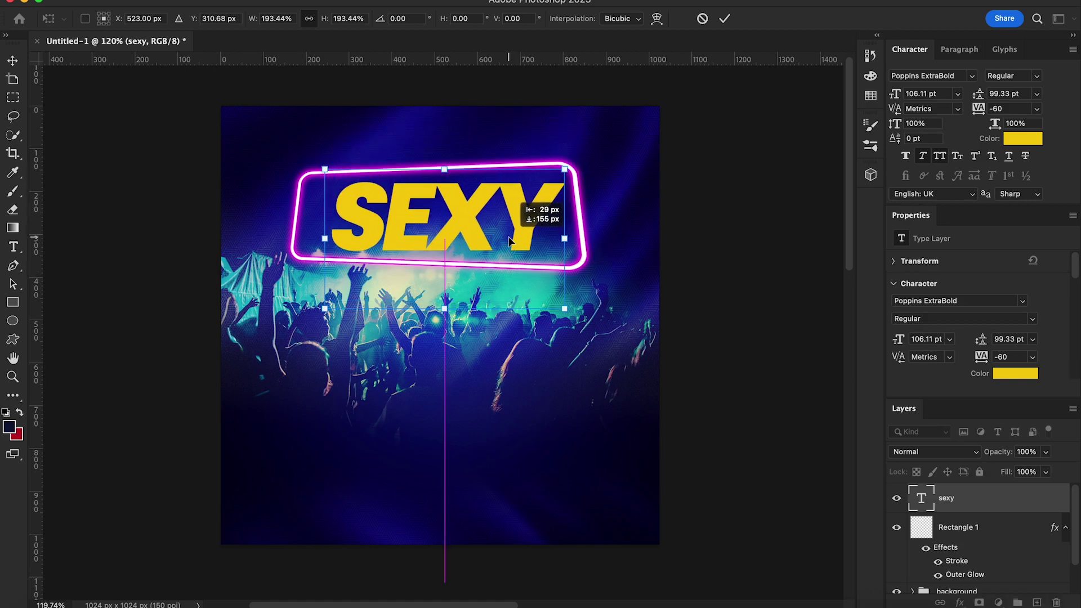
key(Return)
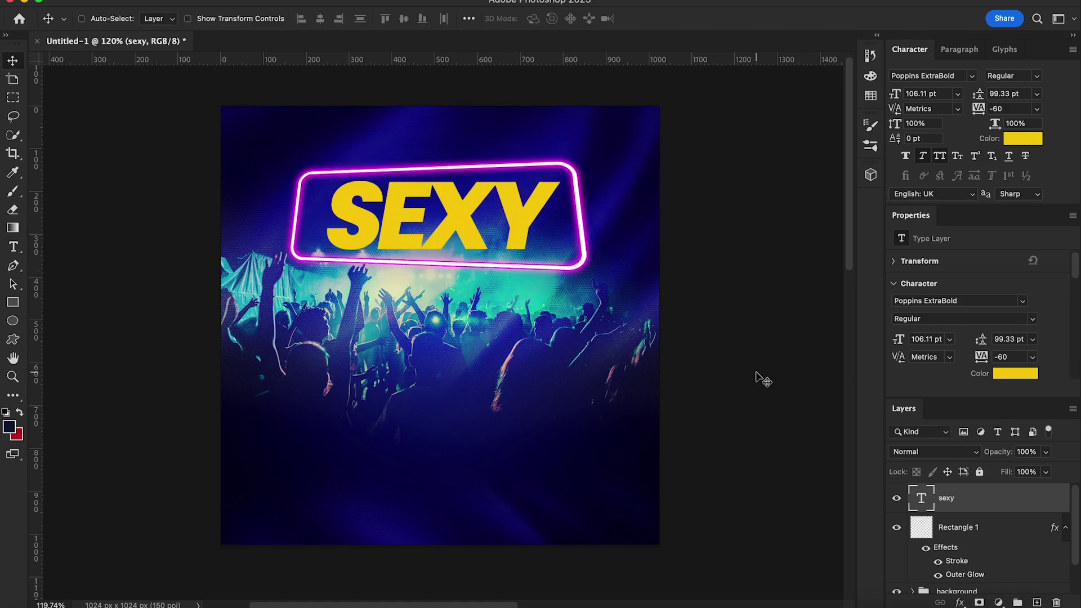
key(ctrl+t)
drag(566, 241, 574, 239)
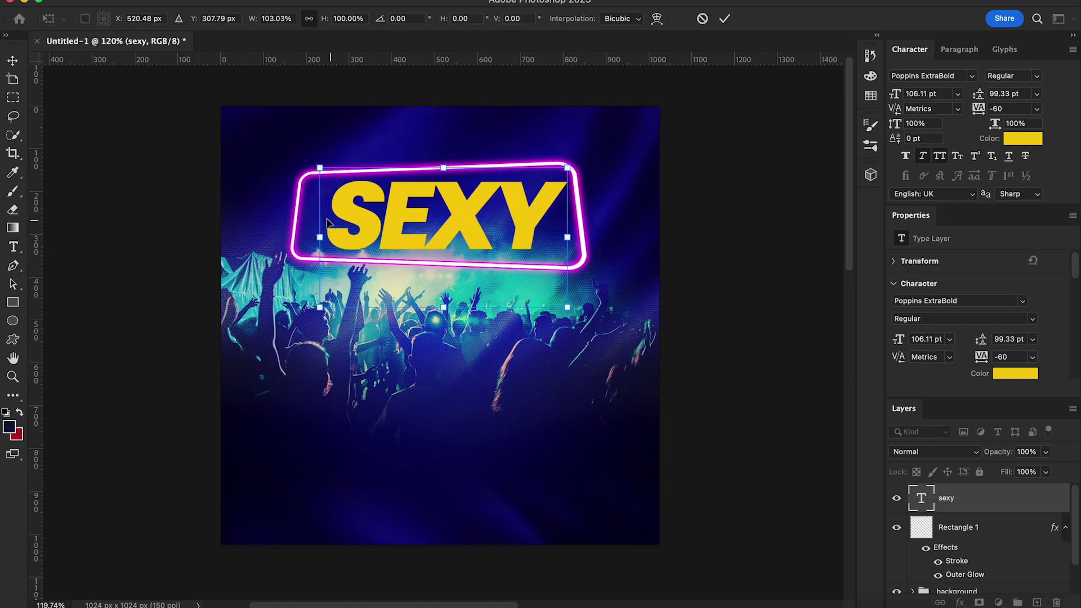
drag(320, 237, 316, 238)
key(Return)
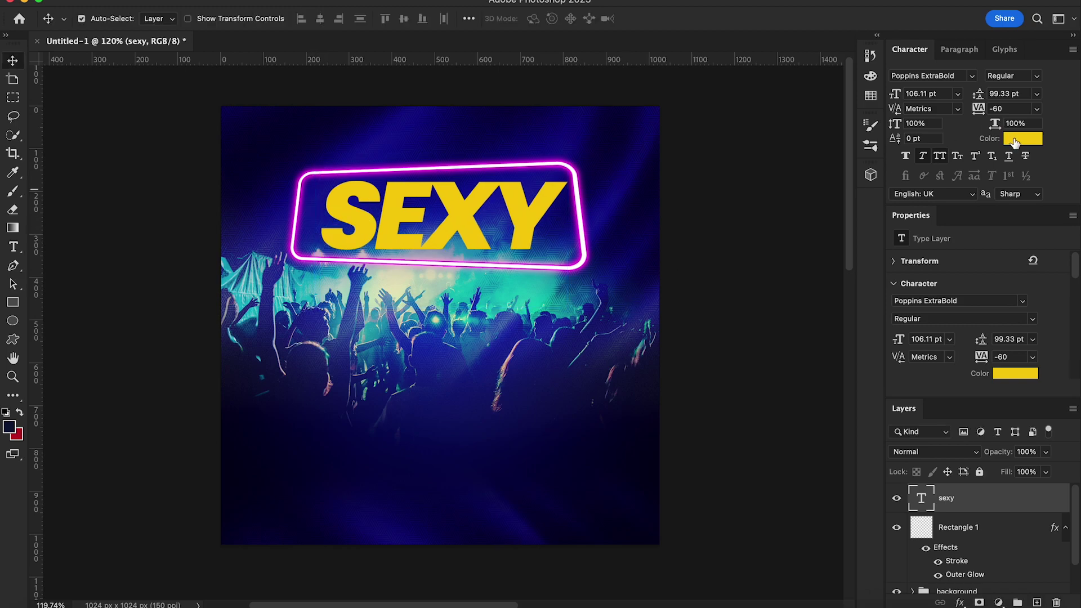
Step: Recolour the SEXY text a bright, saturated magenta sampled from the neon border
click(1015, 142)
click(580, 169)
click(583, 203)
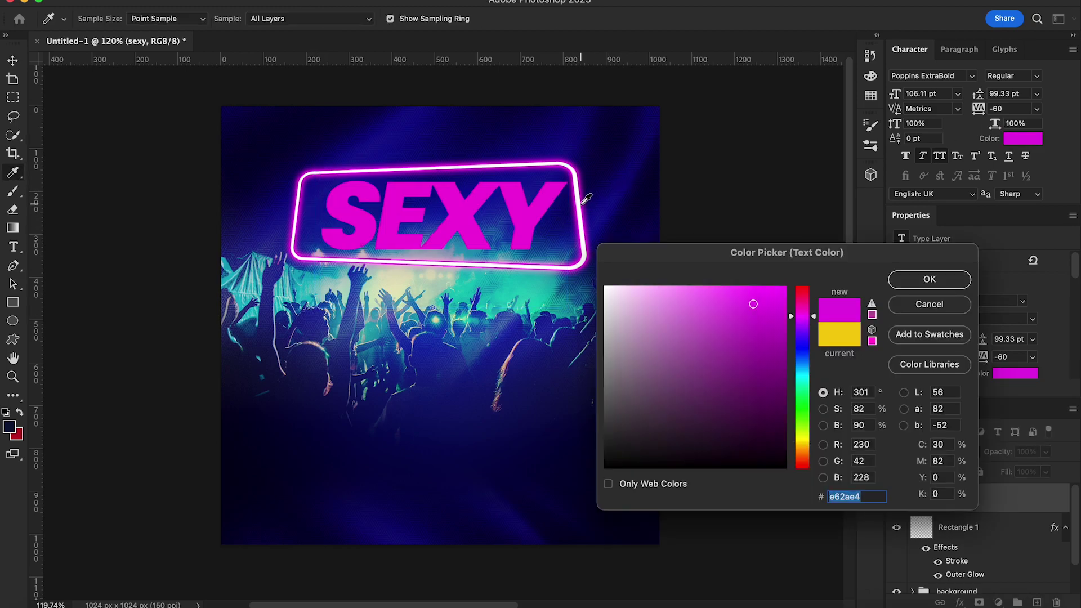
drag(768, 323, 772, 291)
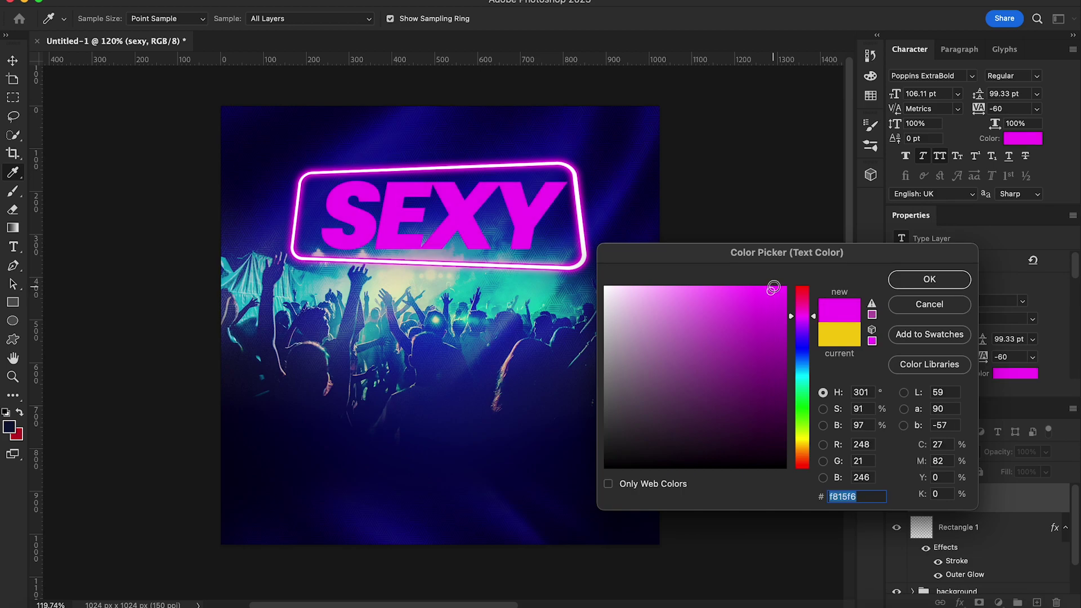
click(930, 279)
Step: Give the SEXY text layer a white 4 px stroke
right_click(986, 498)
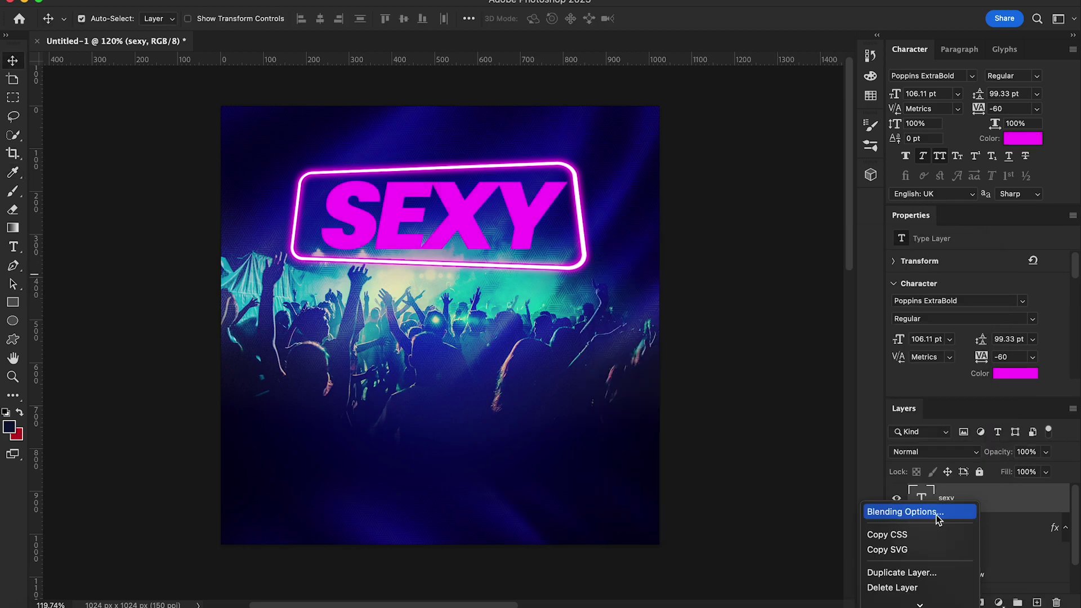
click(901, 509)
click(574, 180)
click(751, 217)
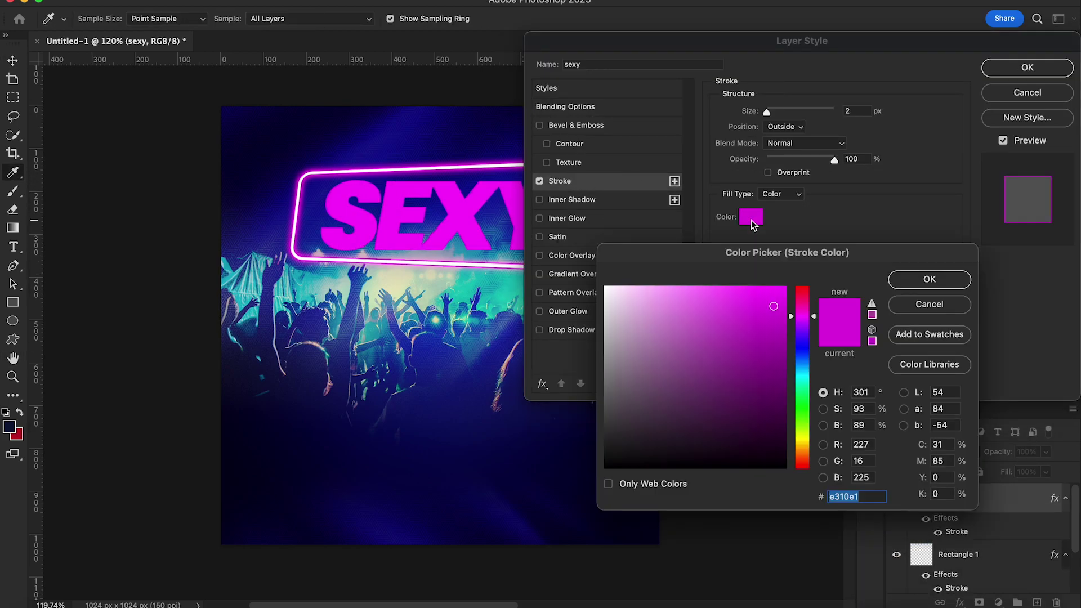
click(606, 288)
click(924, 280)
drag(768, 111, 769, 113)
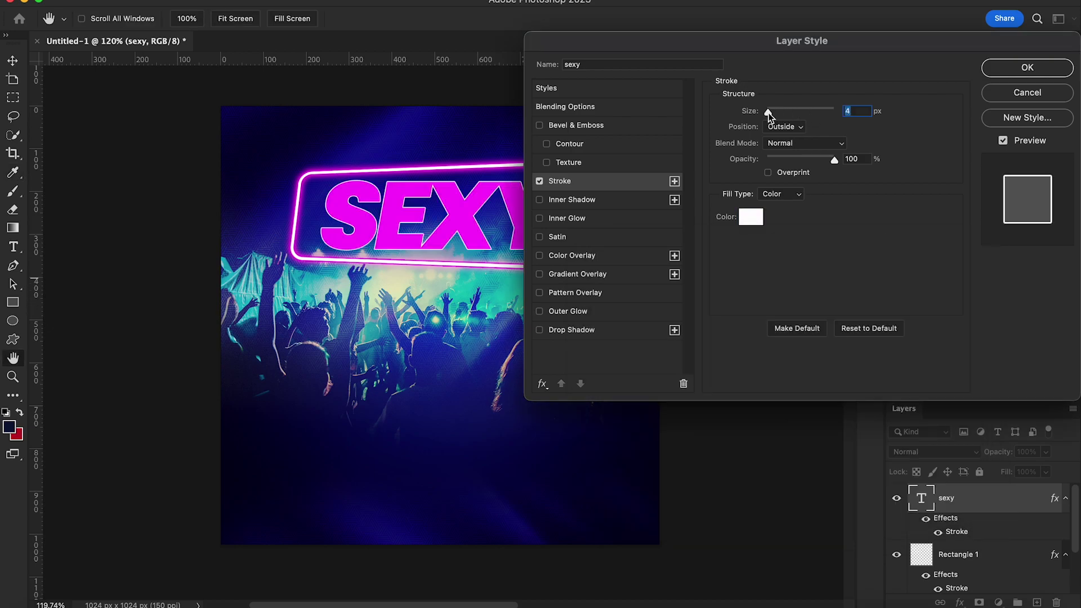
Step: Add a drop shadow and outer glow to the SEXY text and apply the styles
click(586, 332)
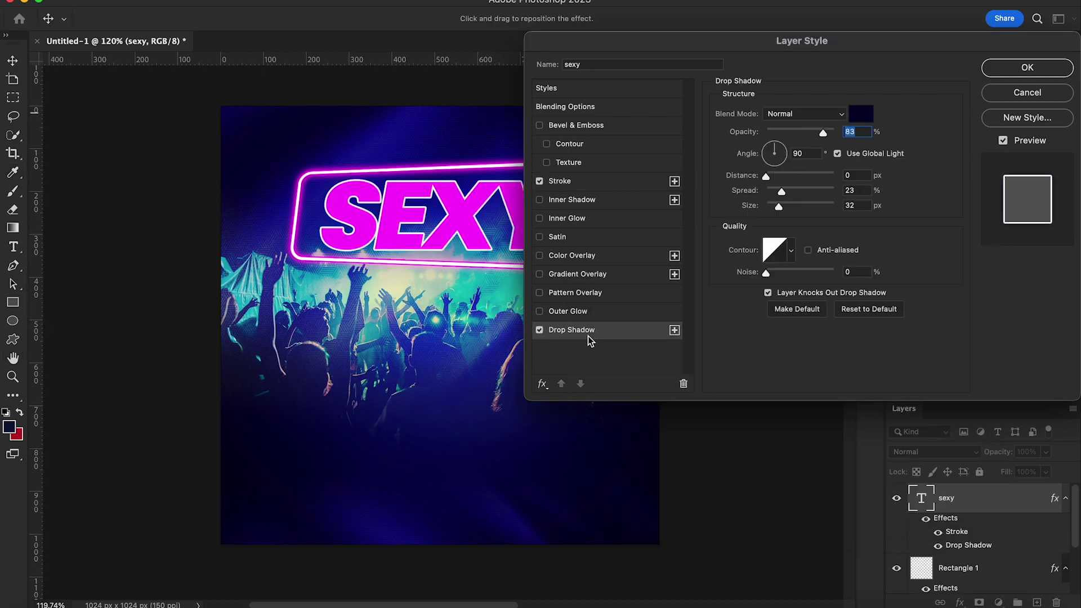
click(580, 314)
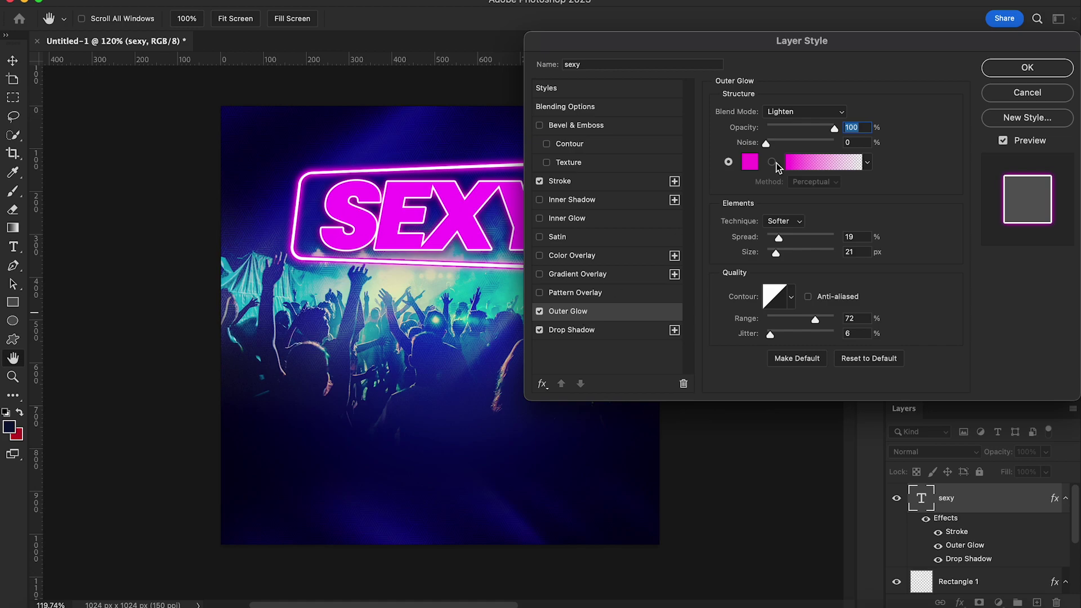
click(777, 255)
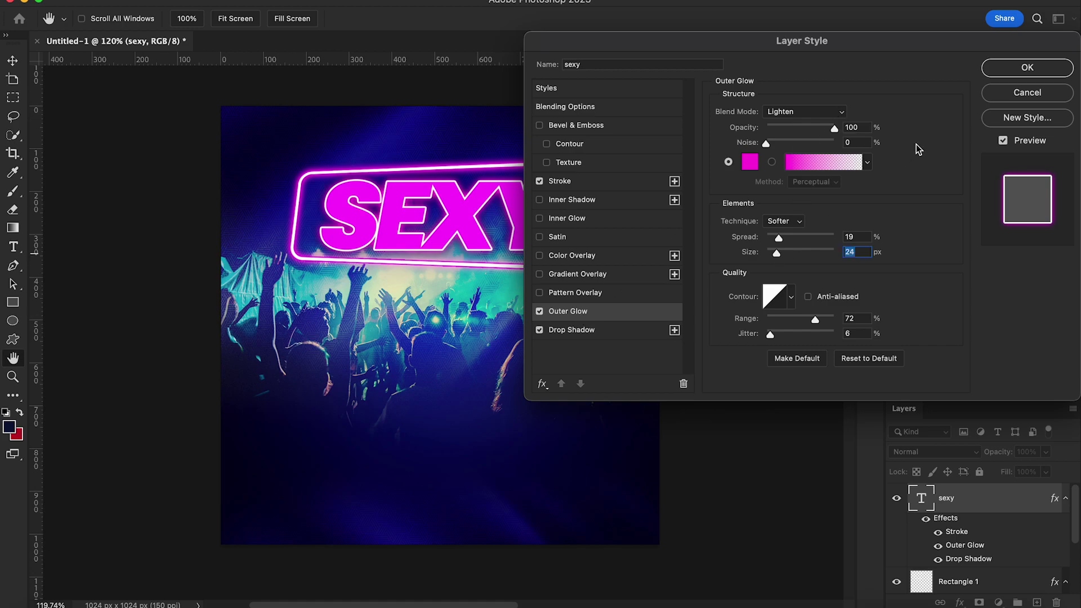
click(1013, 72)
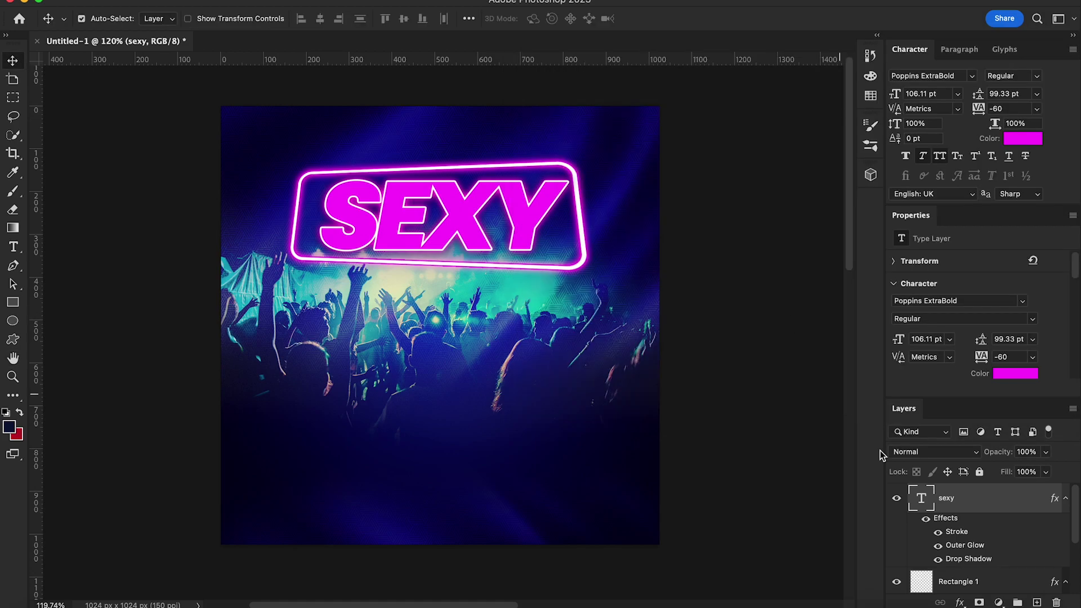
scroll(995, 539, down, 2)
Step: Narrow the neon rectangle, tilt it about five degrees and skew its top-left corner
click(967, 544)
key(ctrl+t)
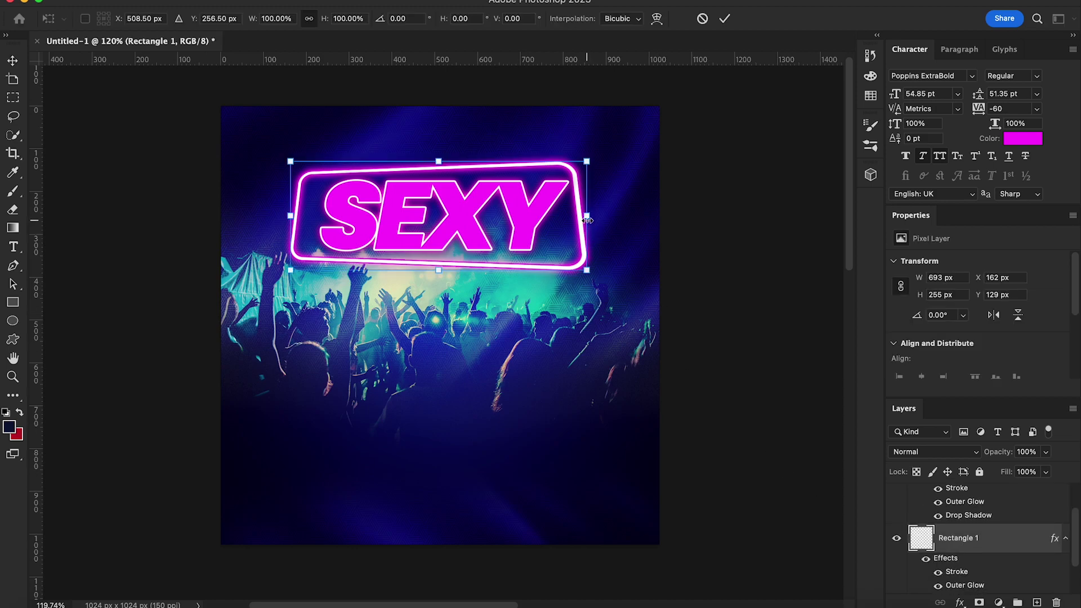
drag(587, 220, 574, 220)
drag(611, 287, 605, 276)
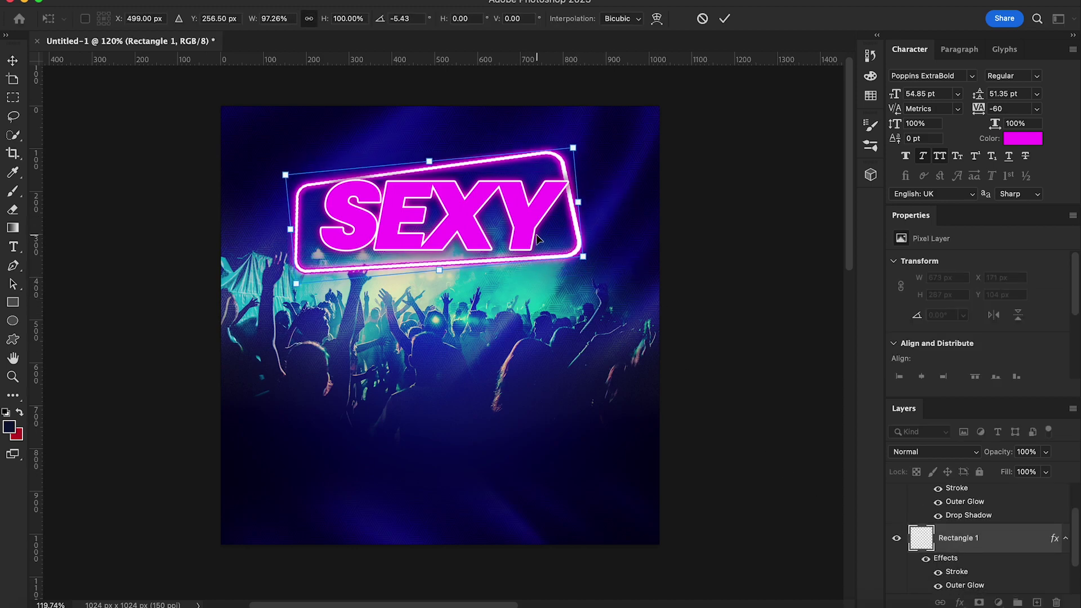
drag(531, 231, 538, 241)
right_click(324, 244)
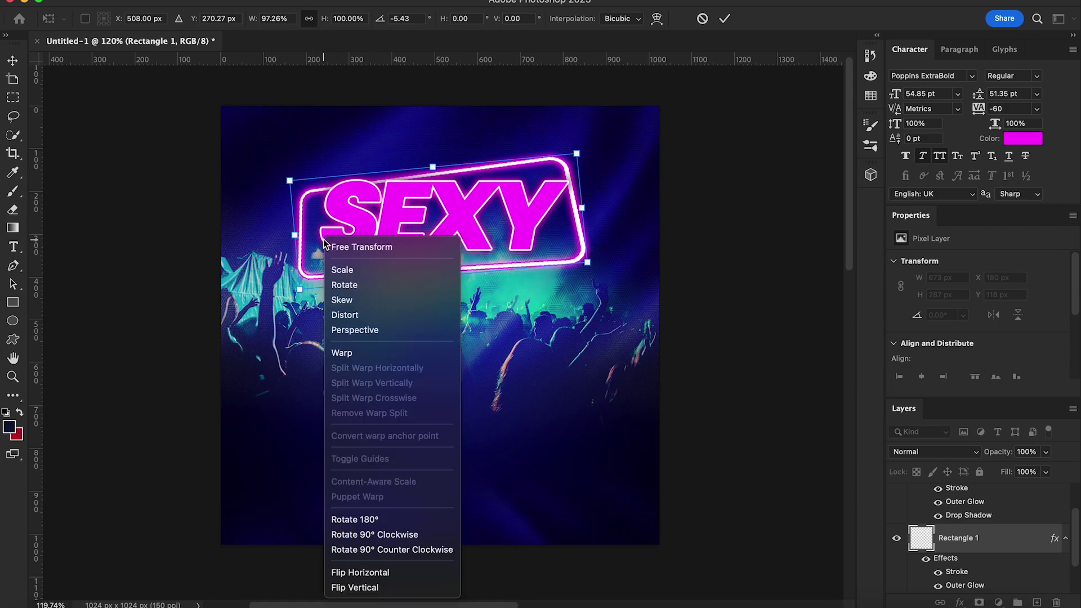
click(342, 300)
drag(289, 180, 276, 181)
key(Return)
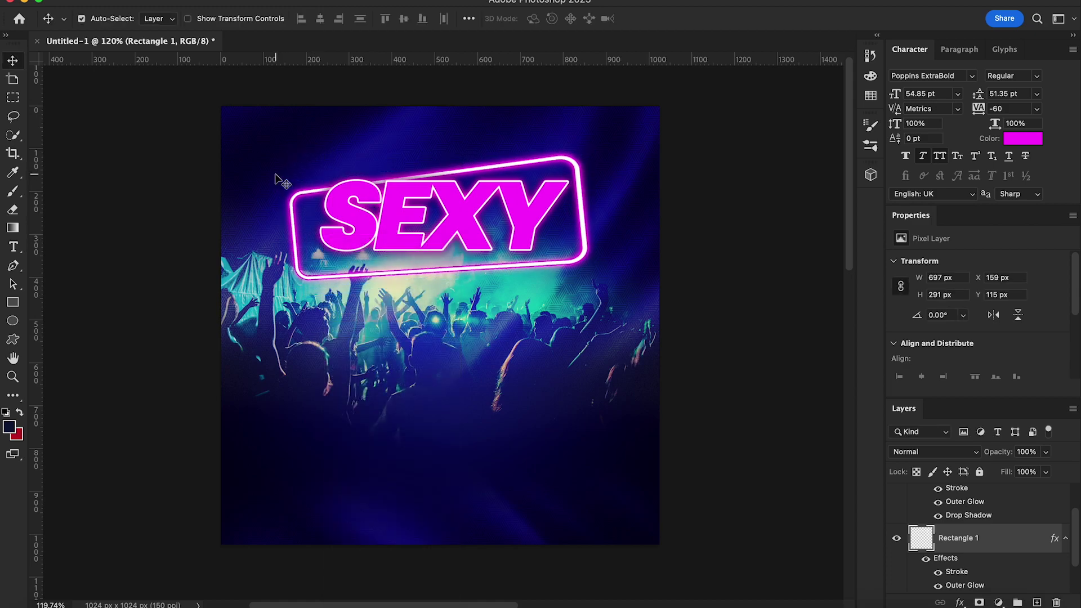
scroll(965, 525, up, 3)
Step: Rotate the SEXY text to match the tilted box and move it slightly down
click(965, 504)
key(ctrl+t)
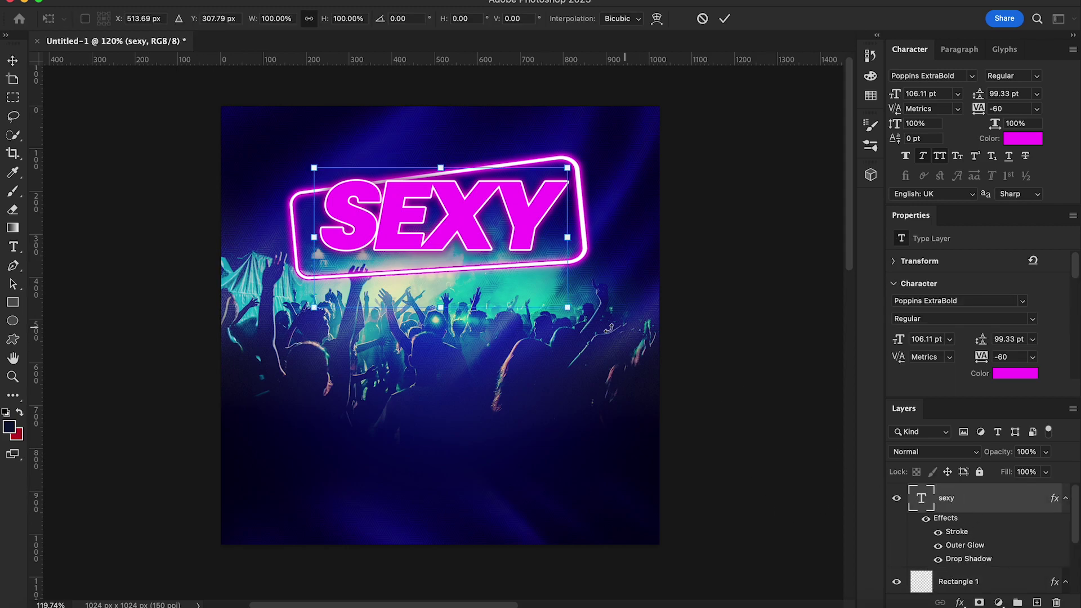
drag(608, 329, 603, 313)
drag(477, 210, 475, 219)
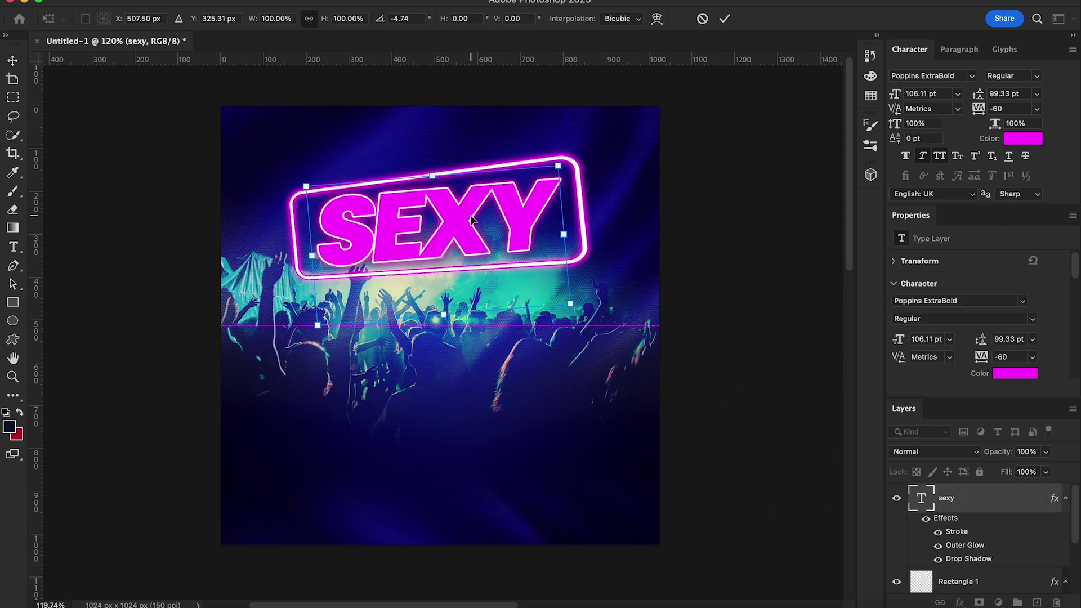
key(Return)
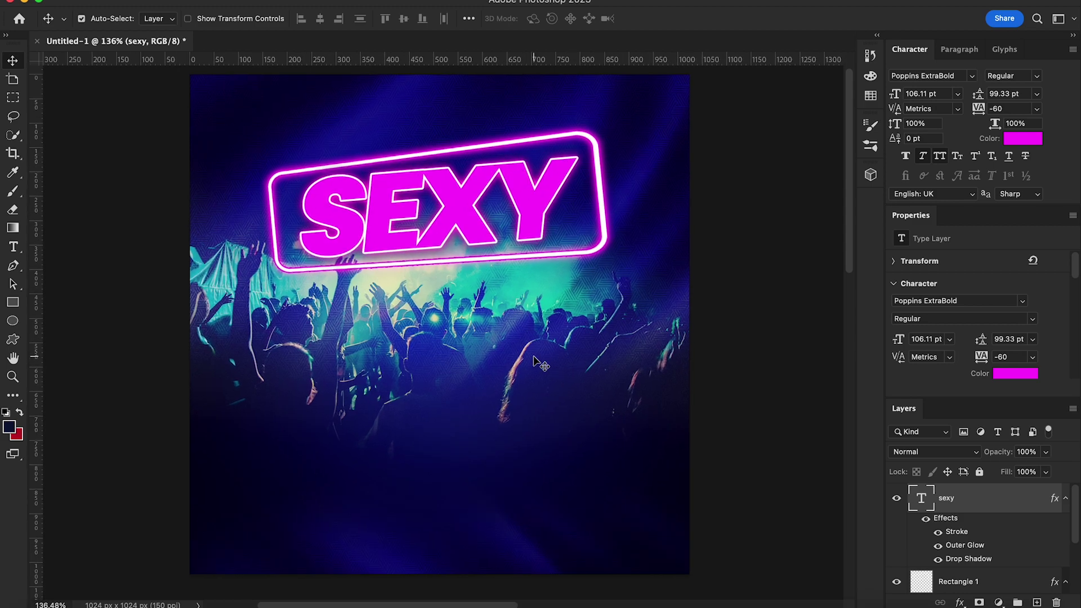
scroll(572, 279, up, 2)
key(ctrl+t)
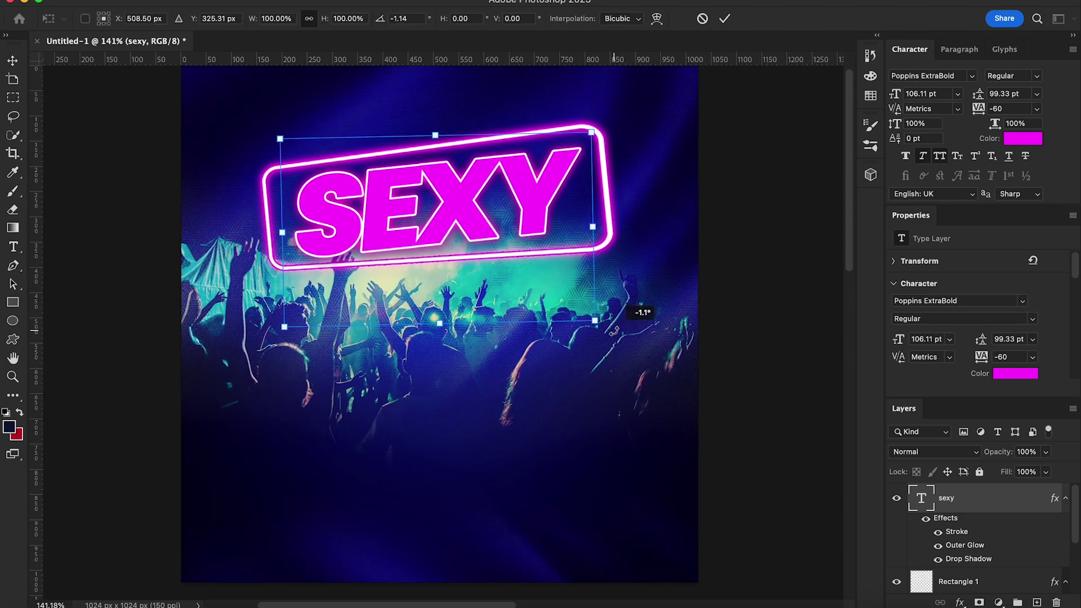
key(Return)
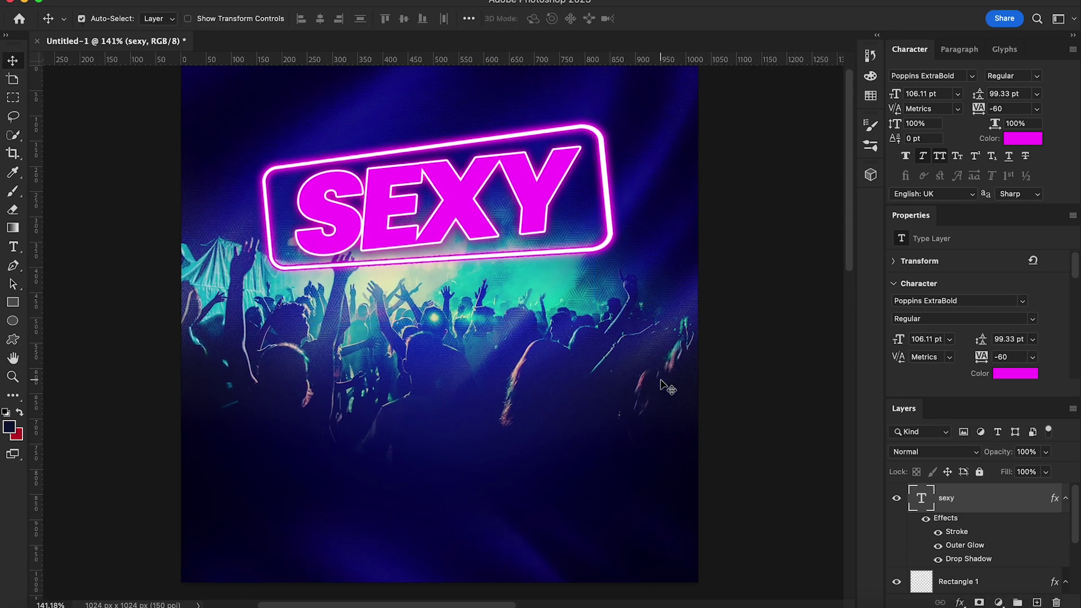
scroll(665, 389, down, 2)
Step: Narrow the neon rectangle slightly from its left and right sides
click(958, 583)
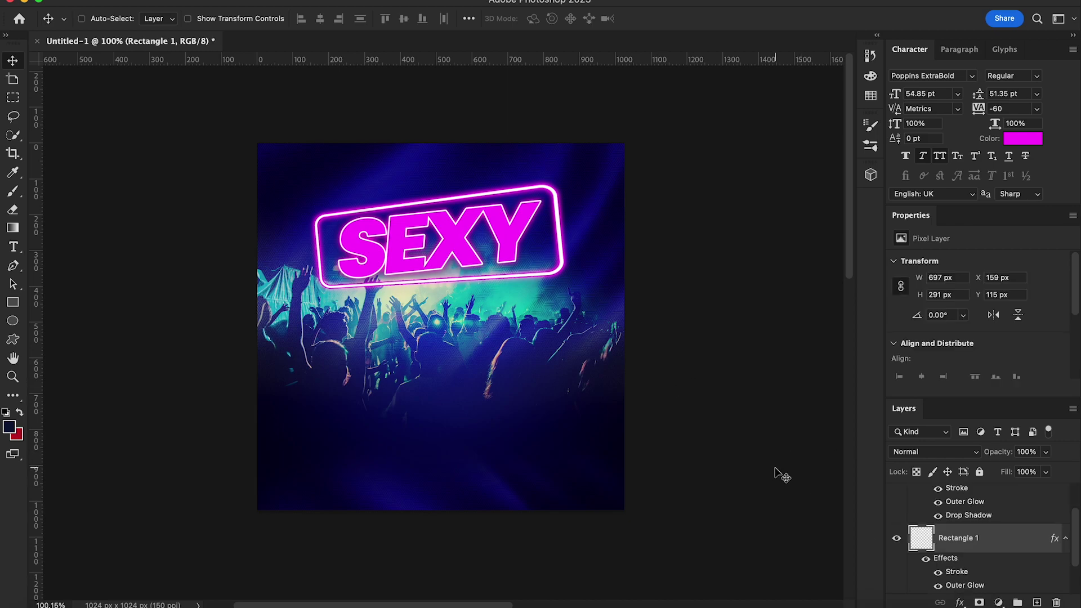
key(ctrl+t)
drag(315, 239, 320, 237)
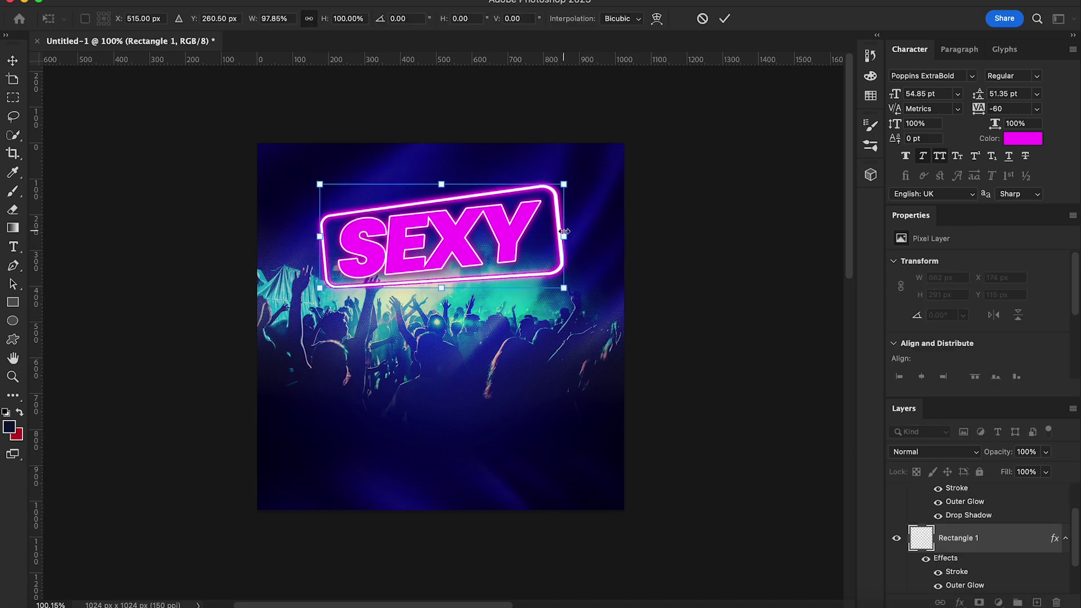
drag(564, 232, 560, 233)
click(13, 63)
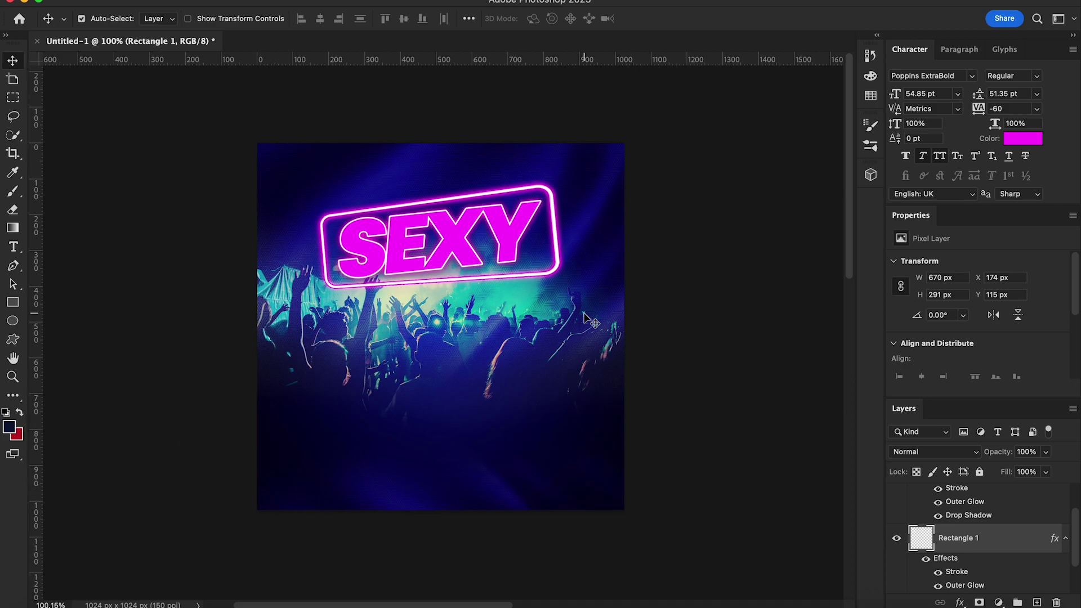
Step: Rasterize the SEXY text, flare it with perspective distortion and nudge it down
right_click(503, 230)
click(510, 233)
right_click(966, 500)
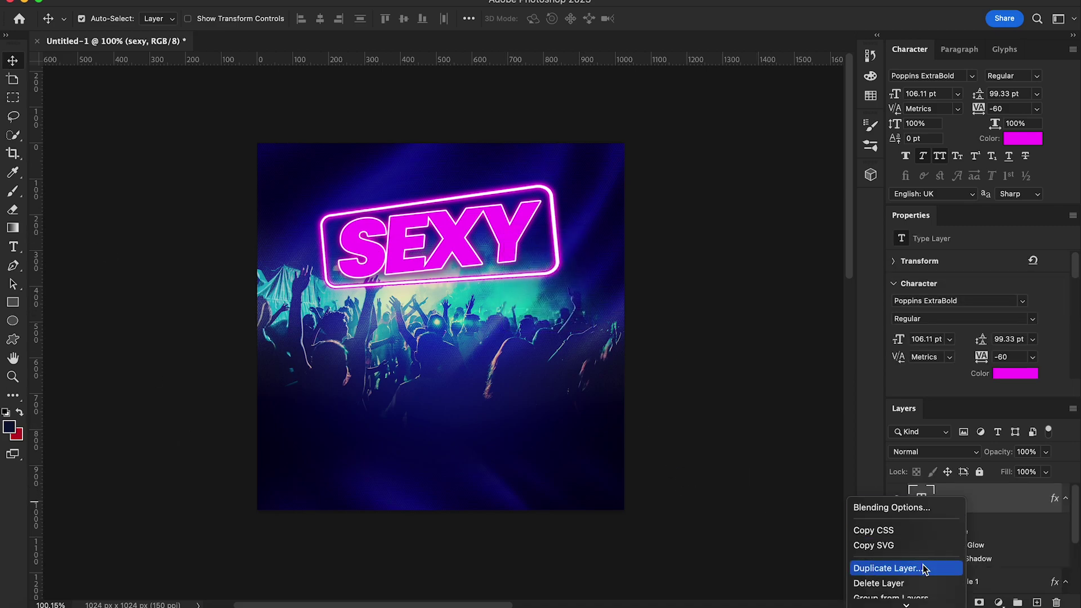
click(902, 285)
key(ctrl+t)
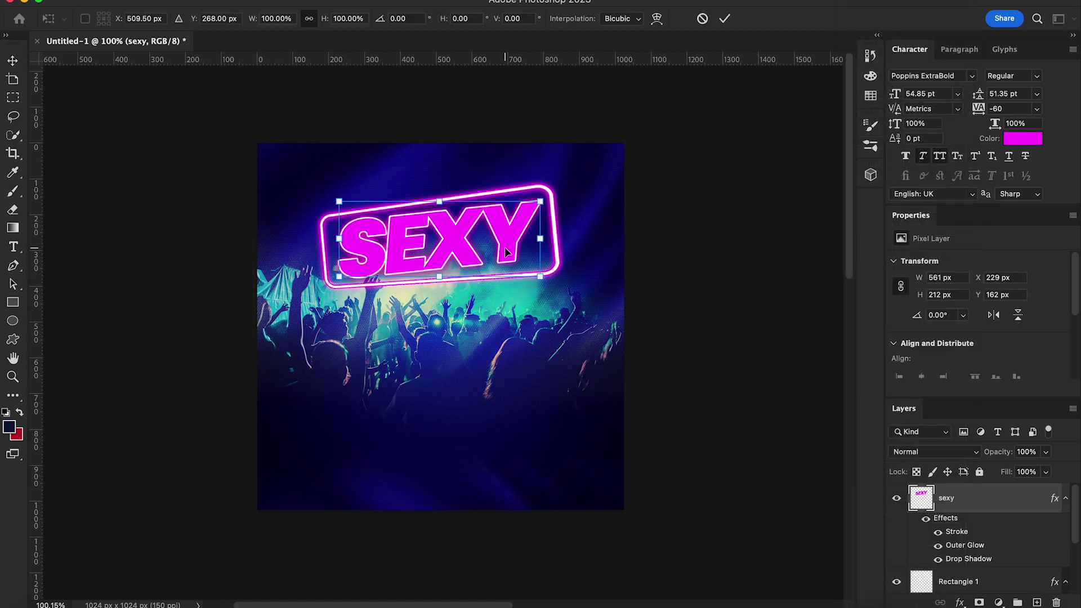
right_click(507, 252)
click(558, 340)
drag(540, 278, 540, 284)
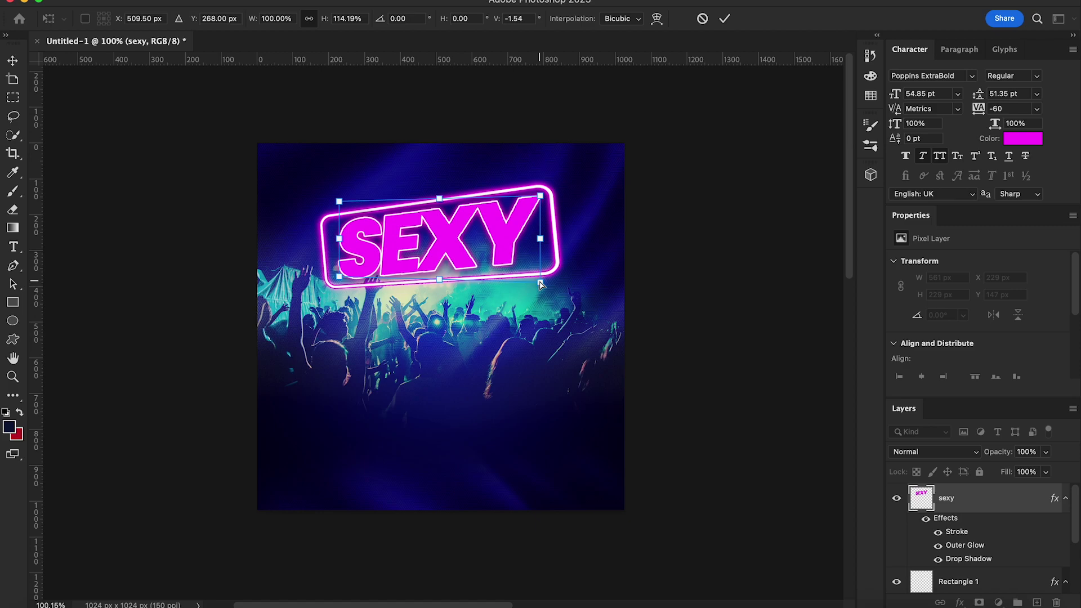
key(Return)
key(Down)
key(Down)
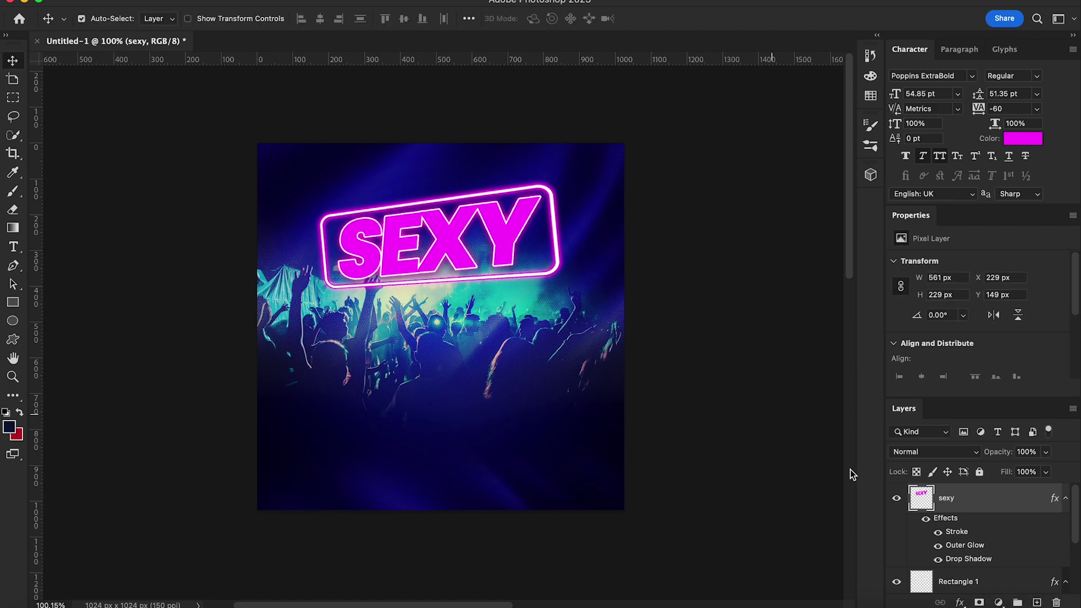
Step: Shrink the SEXY text and its neon box slightly together
shift+click(973, 587)
key(ctrl+t)
drag(560, 293, 553, 292)
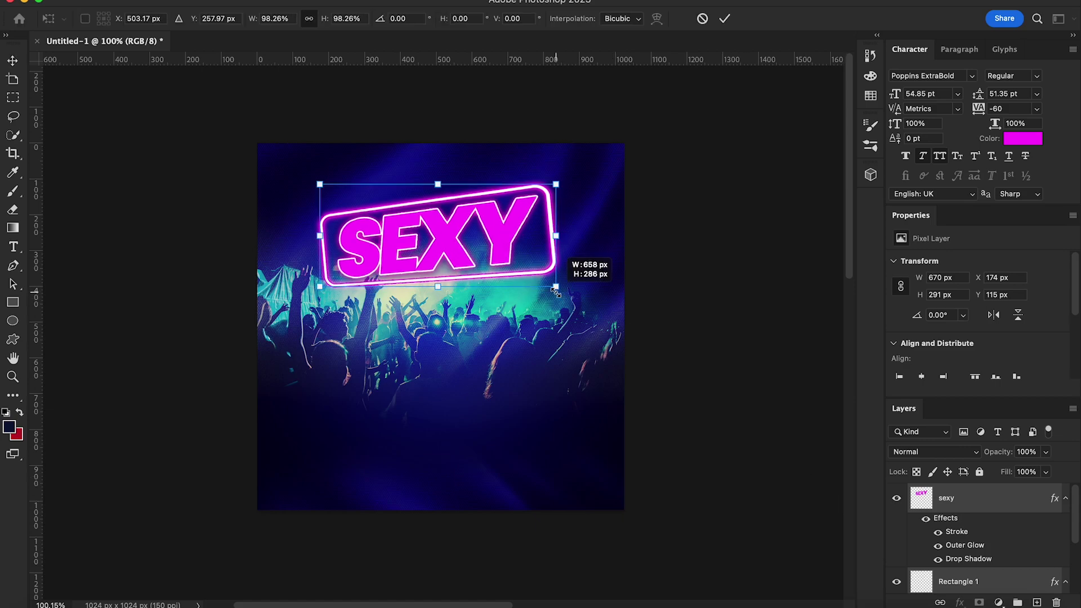
key(Return)
Step: Open model1.jpg and mask out the grey backdrop around the model
click(54, 604)
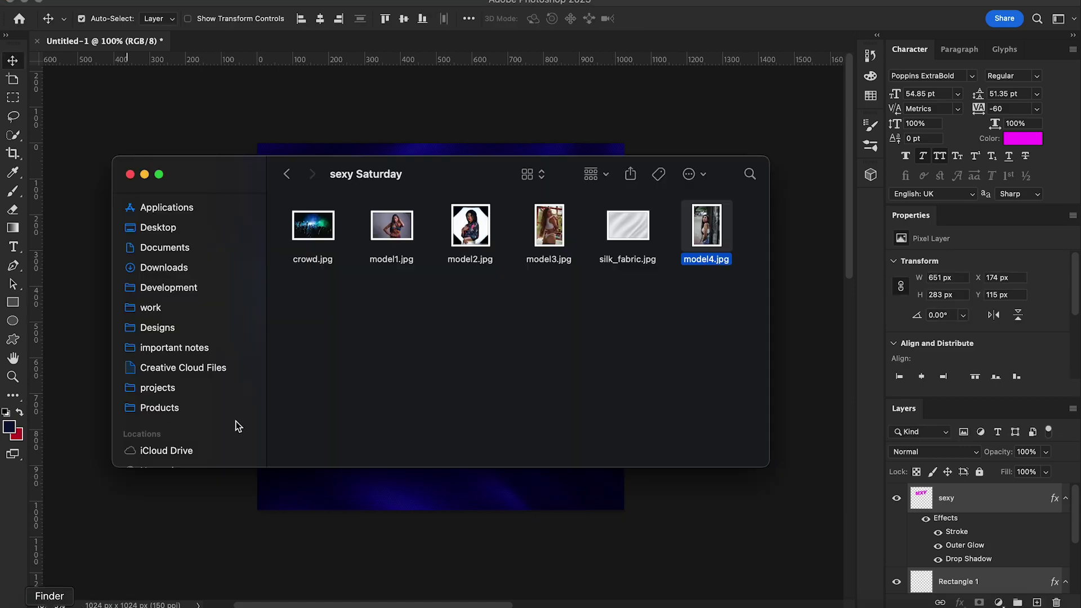
click(392, 225)
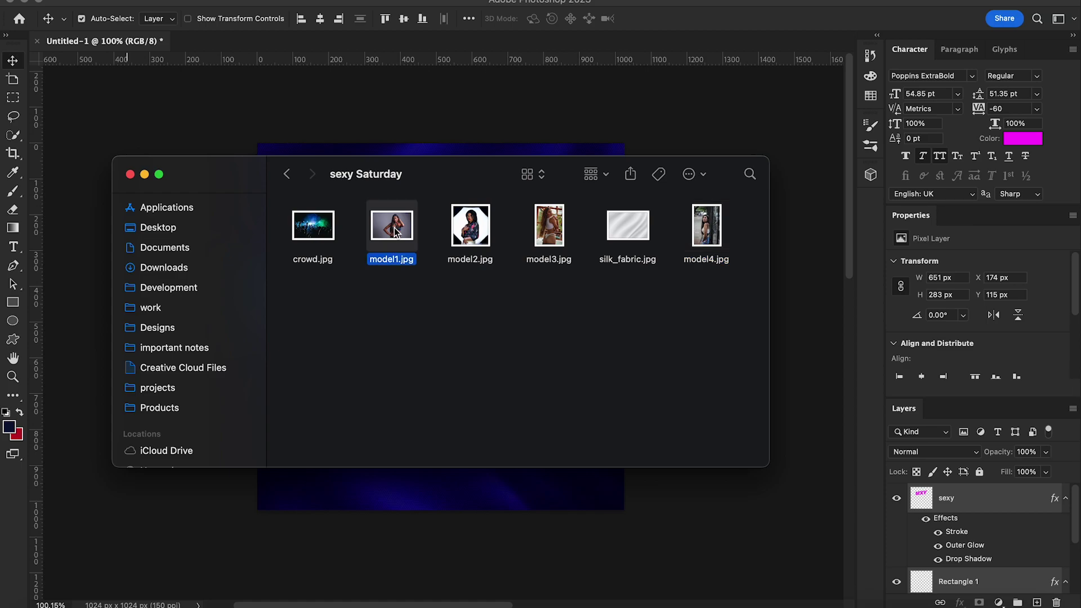
right_click(396, 229)
click(634, 321)
key(w)
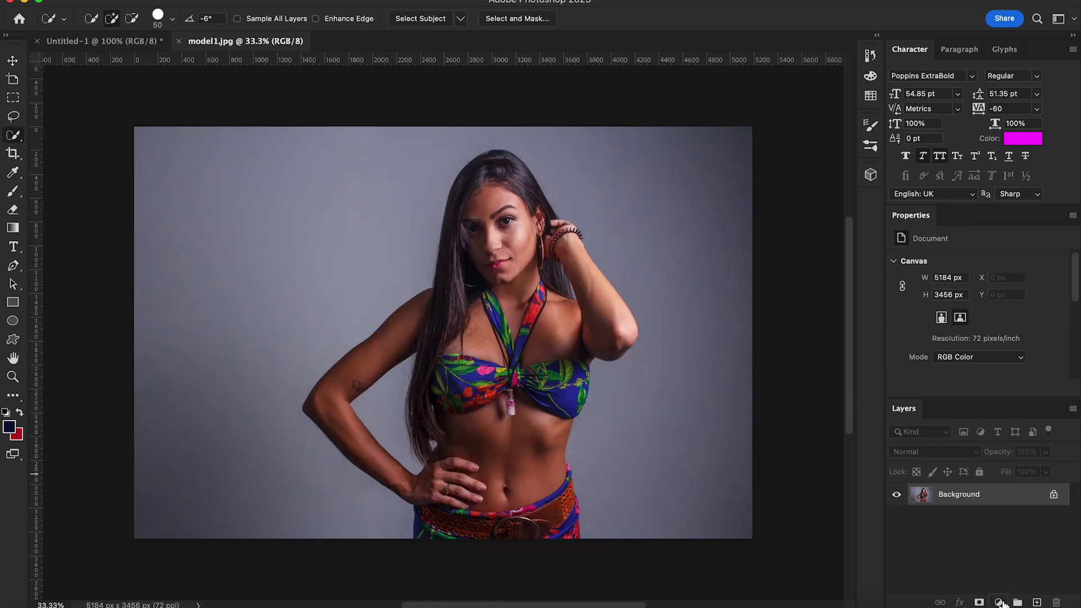
click(1000, 603)
key(Escape)
click(420, 18)
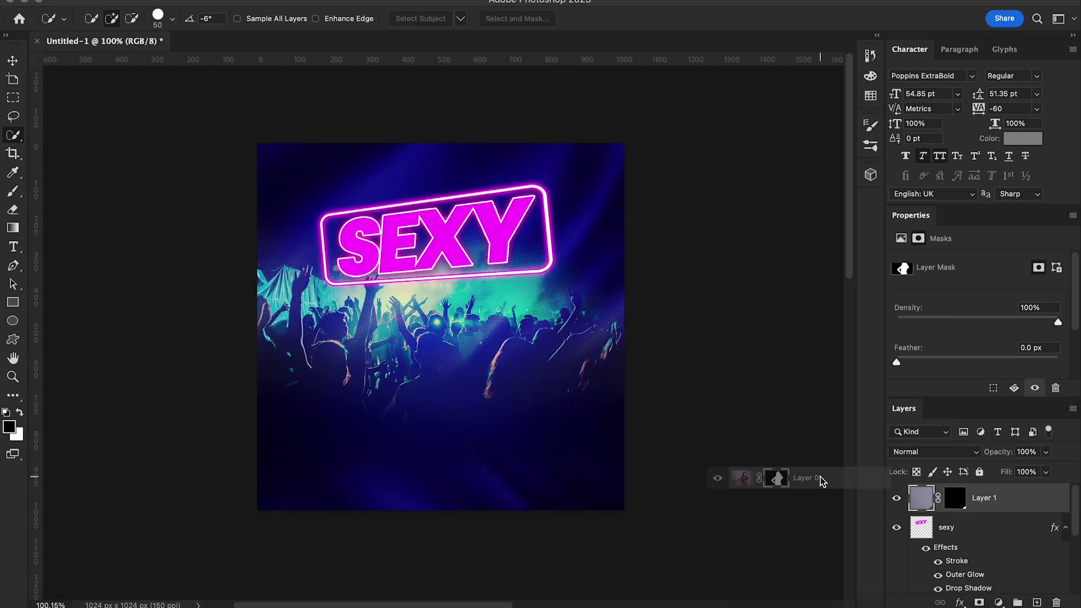
Step: Drag the cut-out model into the flyer, scaled down and centred
drag(958, 495, 766, 479)
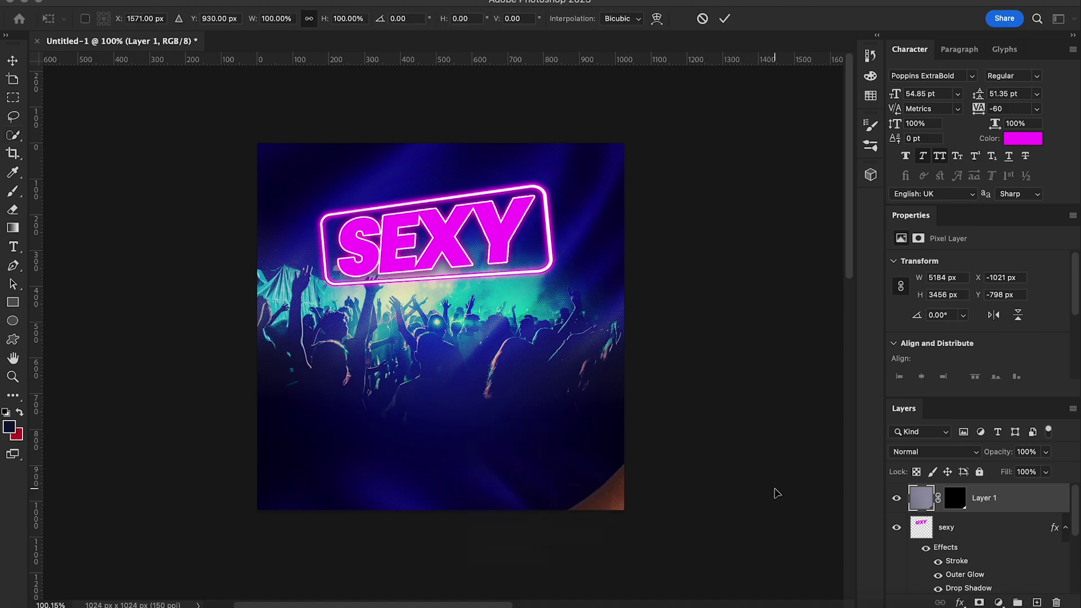
key(ctrl+minus)
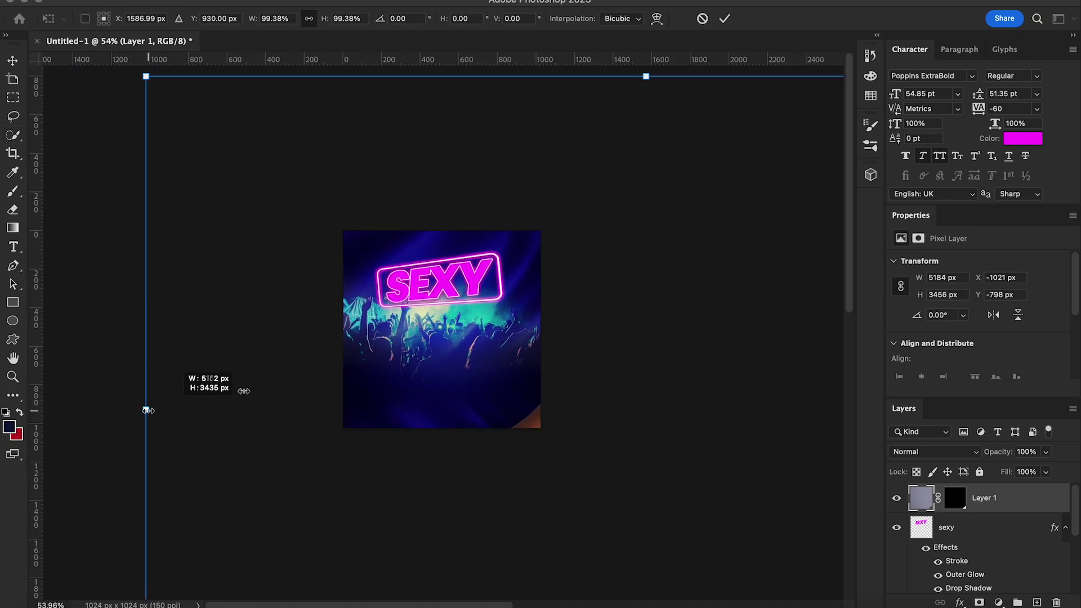
mouse_move(145, 406)
mouse_down()
mouse_move(732, 405)
mouse_move(330, 390)
mouse_up()
drag(616, 511, 483, 429)
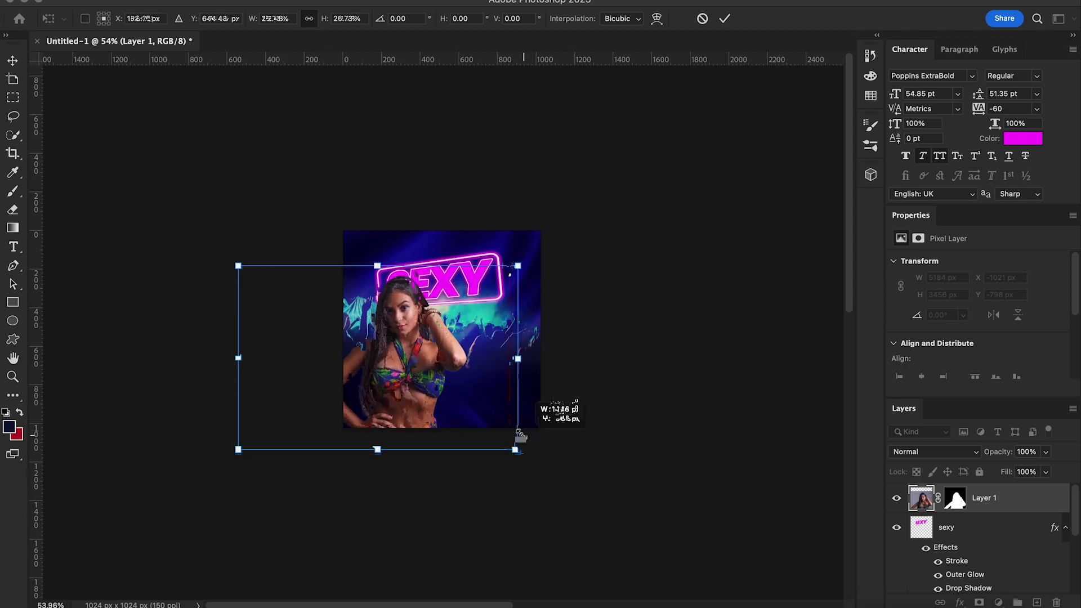
drag(396, 383, 445, 391)
drag(531, 434, 492, 401)
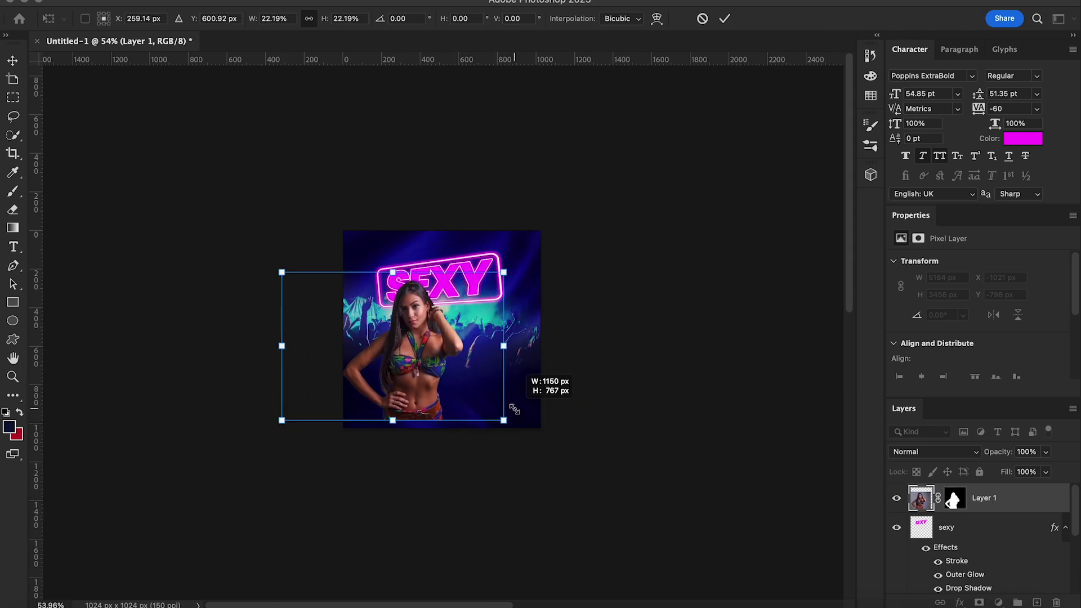
drag(426, 374, 442, 375)
key(Return)
Step: Resize the model to sit under the sign and apply her layer mask permanently
key(w)
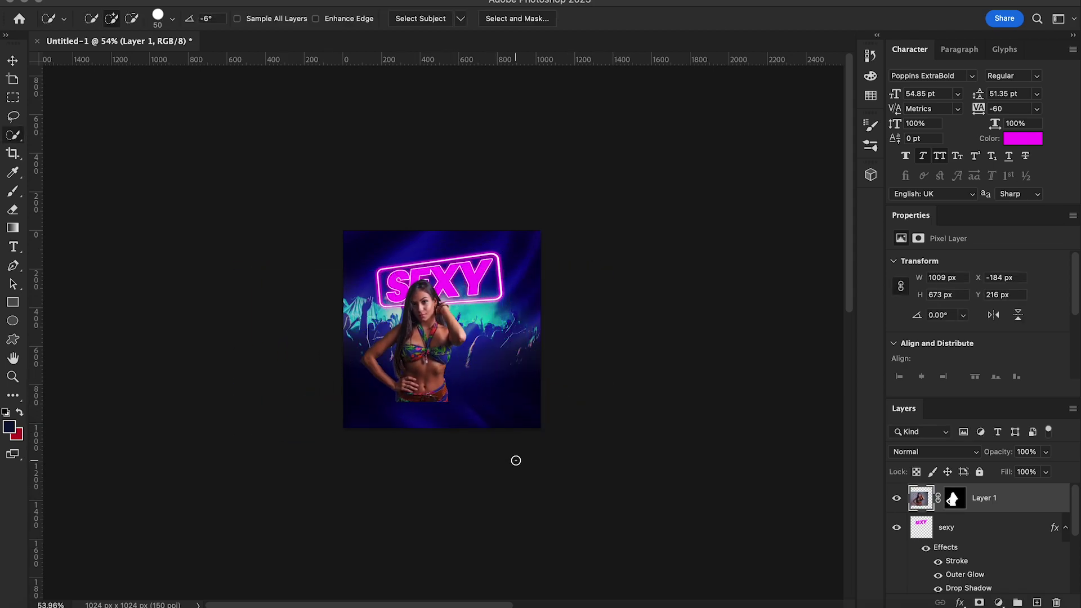
key(ctrl+0)
key(ctrl+t)
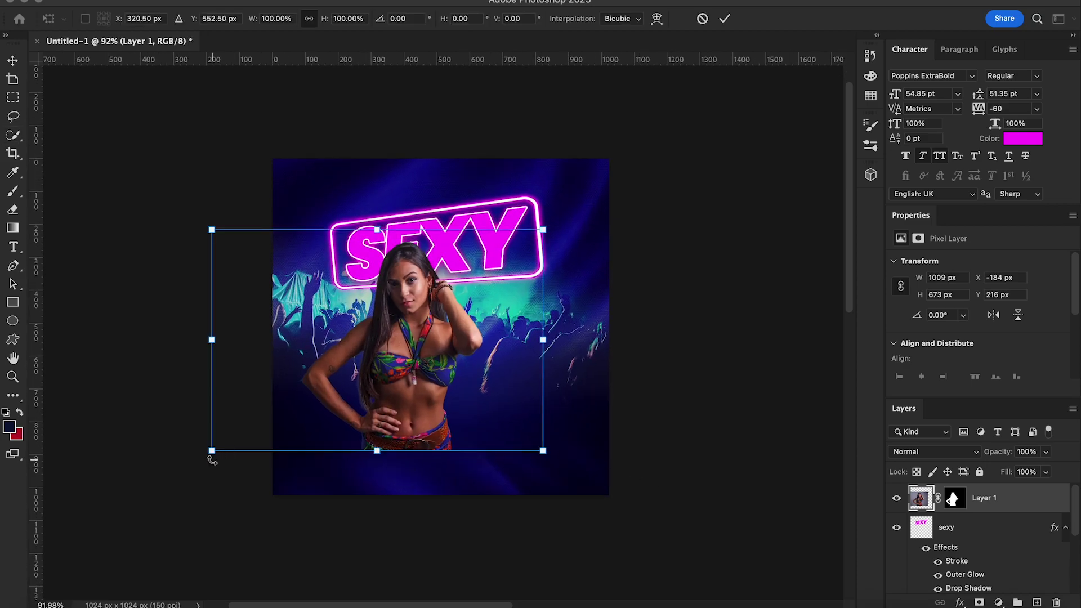
drag(211, 457, 235, 438)
drag(546, 438, 543, 434)
drag(435, 383, 442, 387)
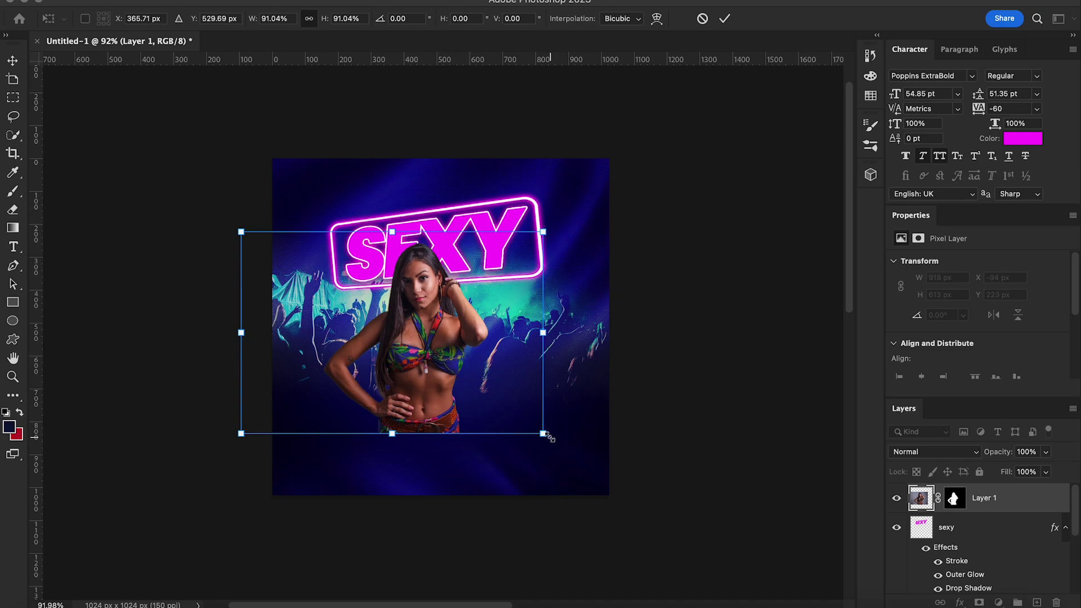
key(Return)
key(w)
right_click(952, 502)
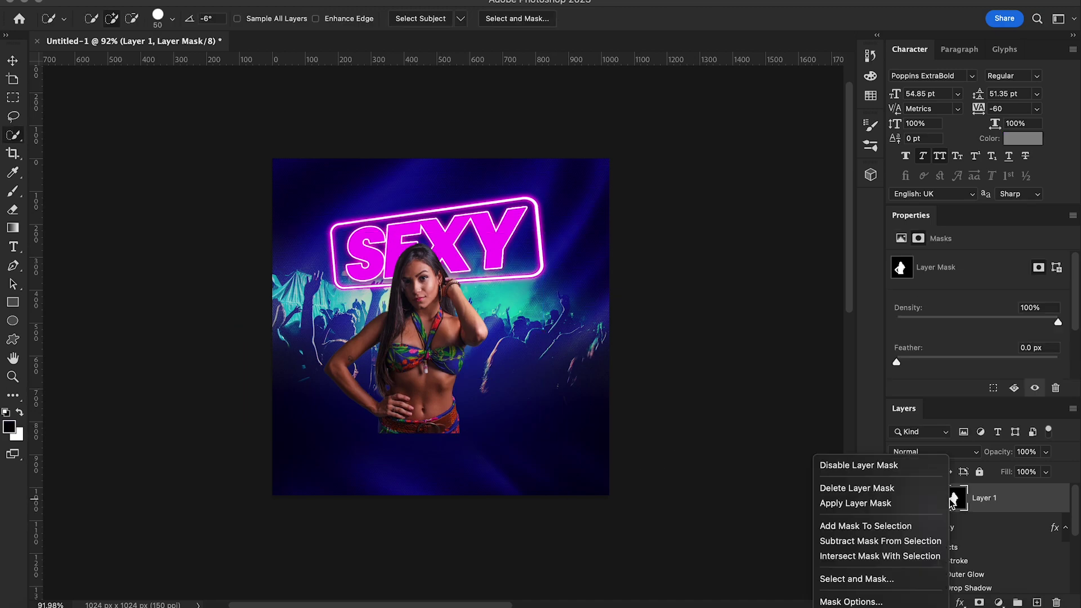
click(878, 503)
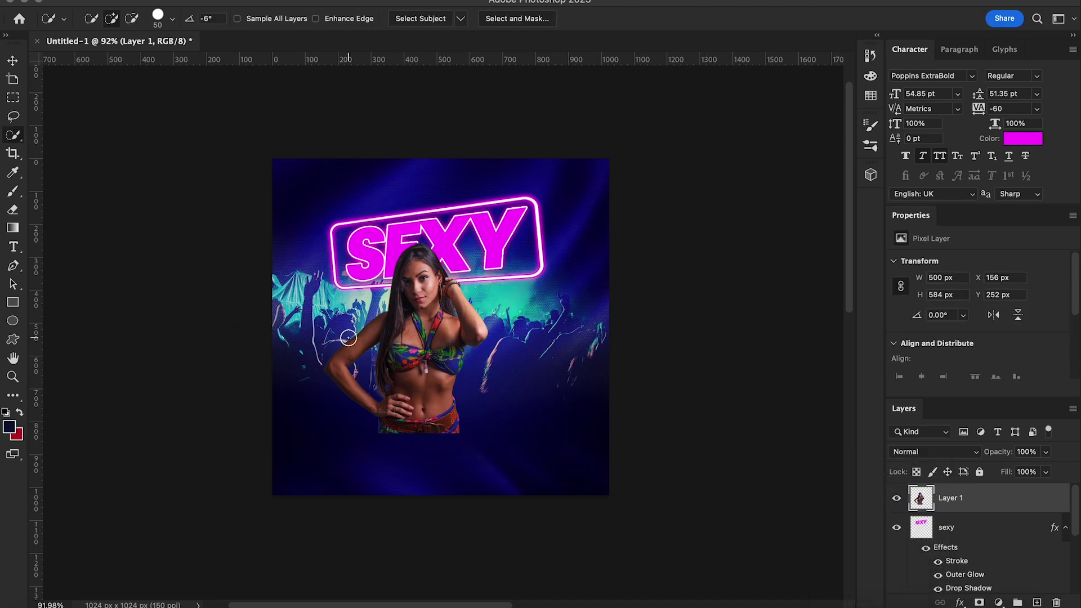
Step: Open model4.jpg and mask out the street behind the second model
click(49, 601)
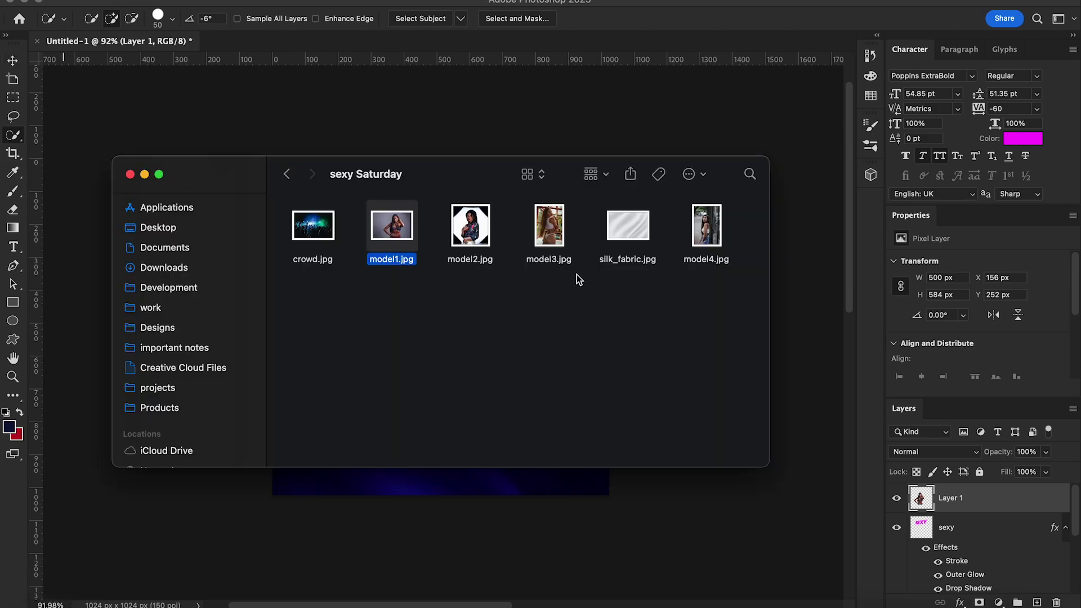
click(707, 225)
right_click(707, 227)
click(923, 324)
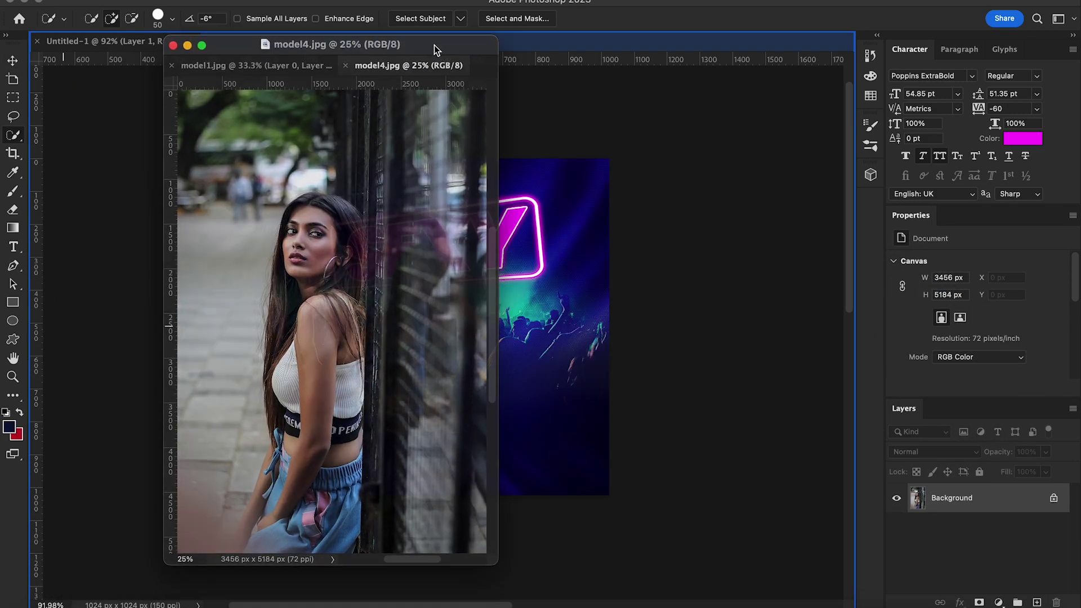
drag(434, 45, 434, 46)
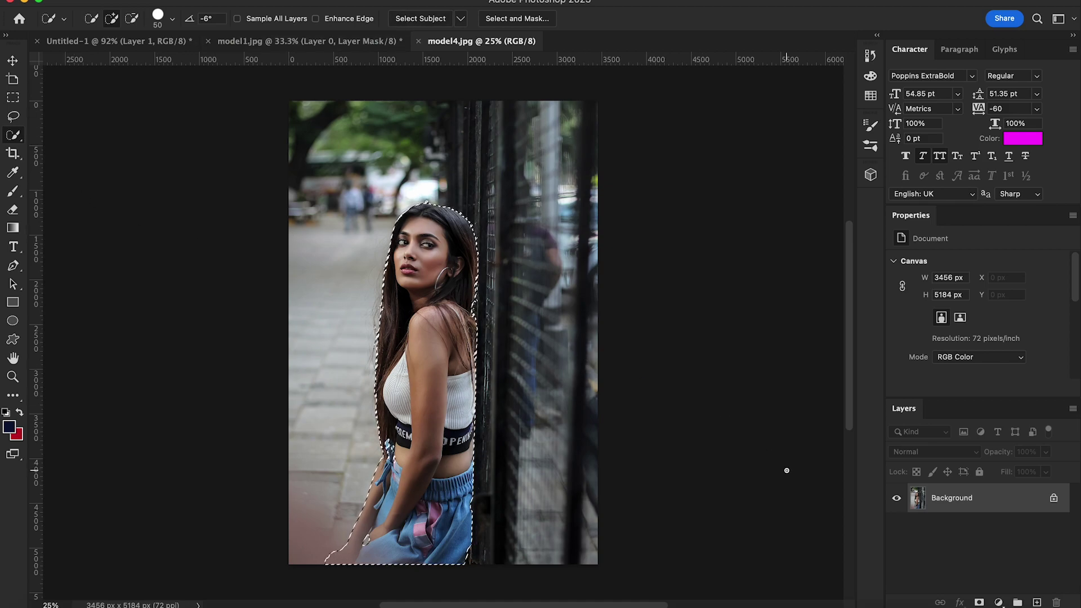
click(979, 602)
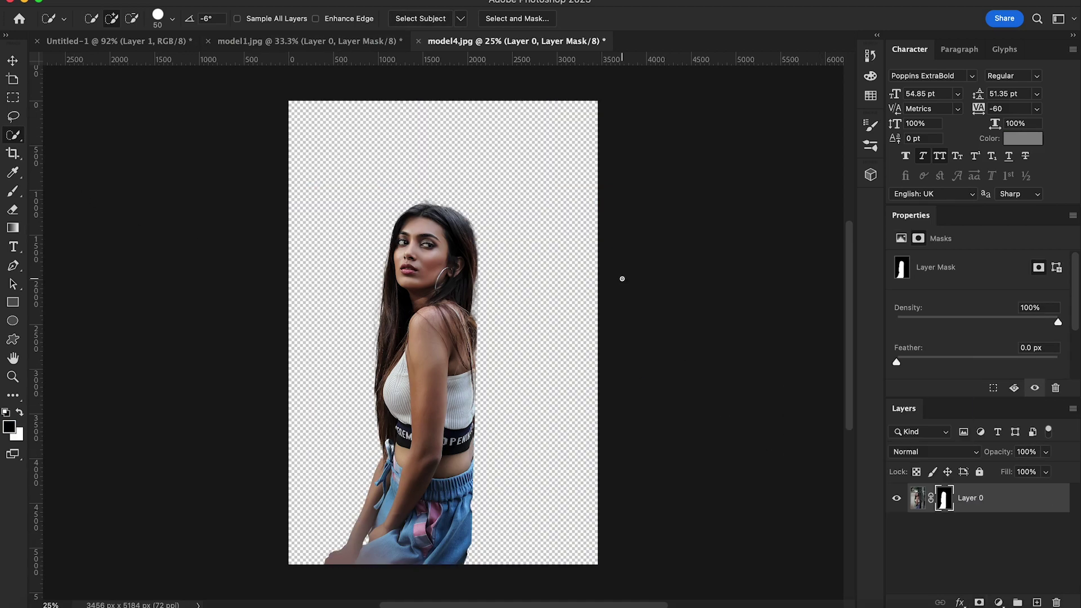
drag(544, 45, 259, 157)
Step: Drop the second model into the flyer, scale her down and flip her horizontally
drag(918, 498, 587, 411)
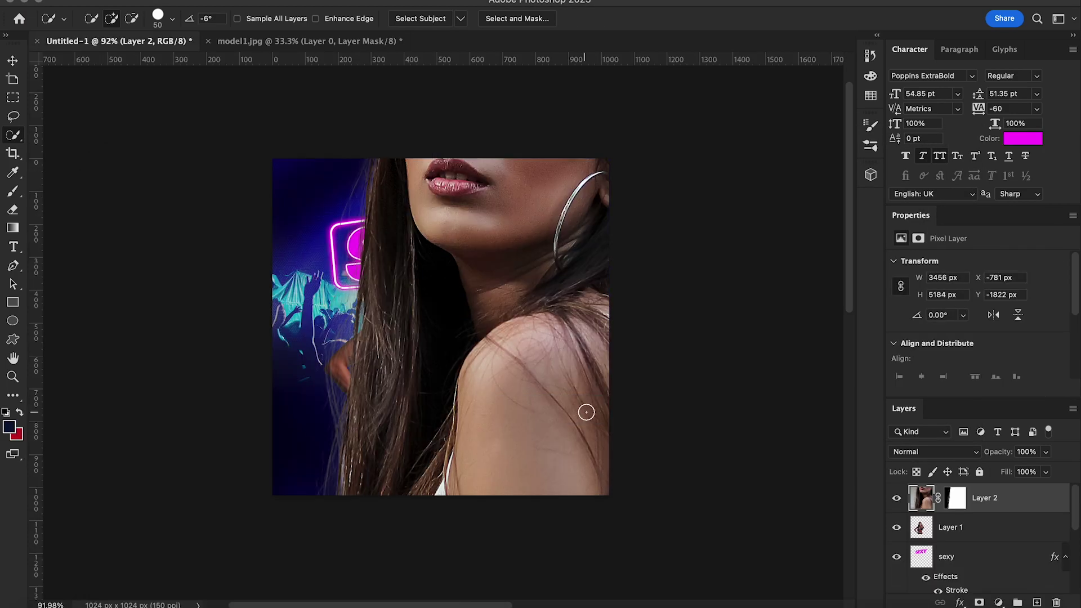
key(ctrl+t)
scroll(701, 477, down, 3)
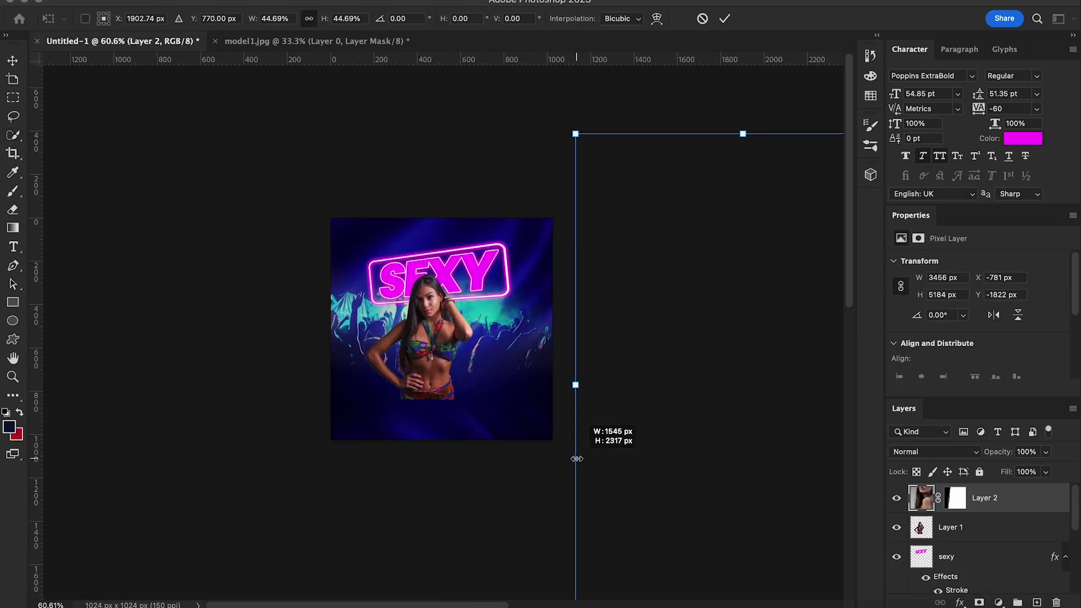
mouse_move(161, 386)
mouse_down()
mouse_move(764, 385)
mouse_move(532, 388)
mouse_up()
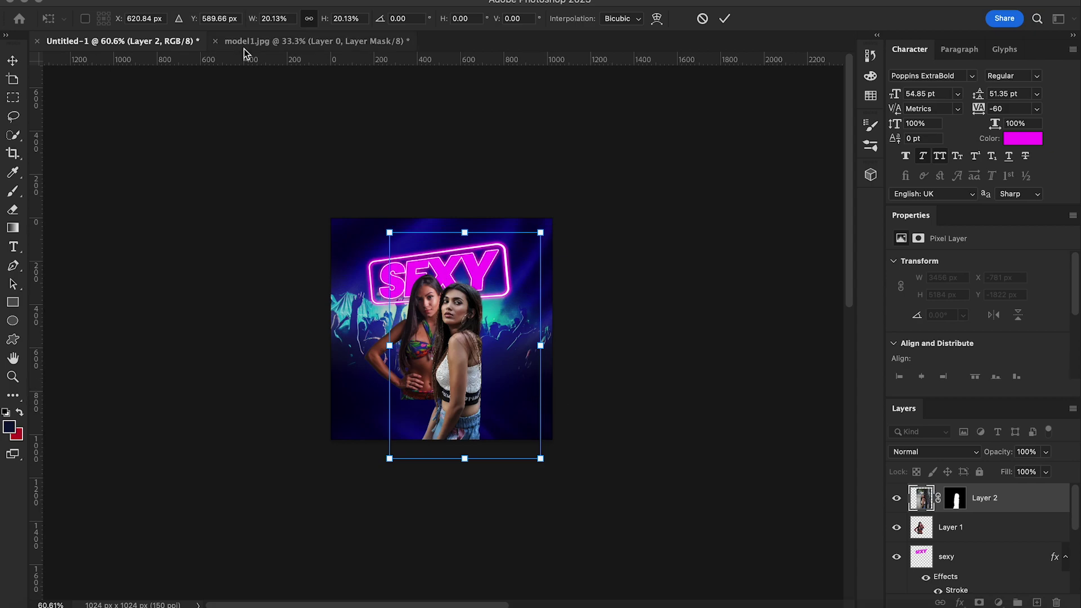
click(135, 2)
click(371, 551)
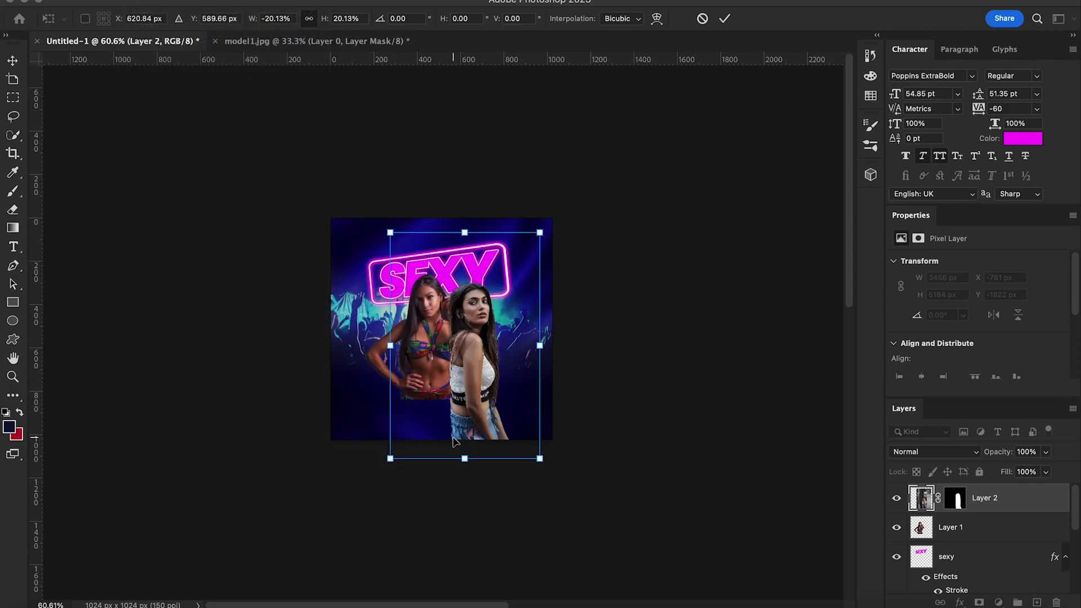
drag(476, 398, 470, 389)
key(Return)
Step: Move the second model's layer below the first and apply its mask
drag(994, 507, 982, 542)
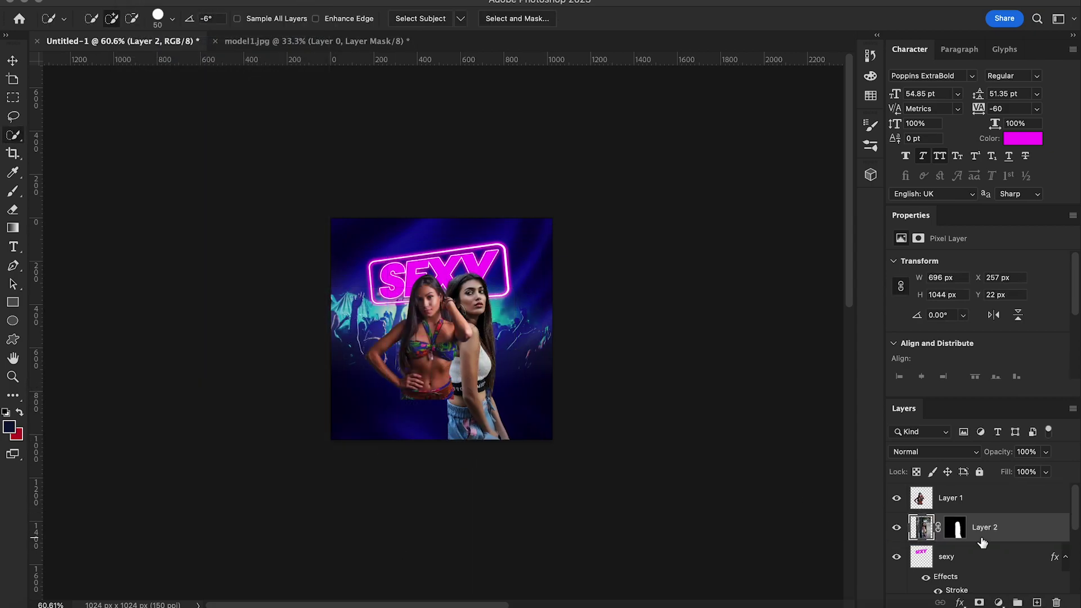
click(956, 527)
right_click(956, 527)
click(867, 485)
scroll(720, 437, up, 3)
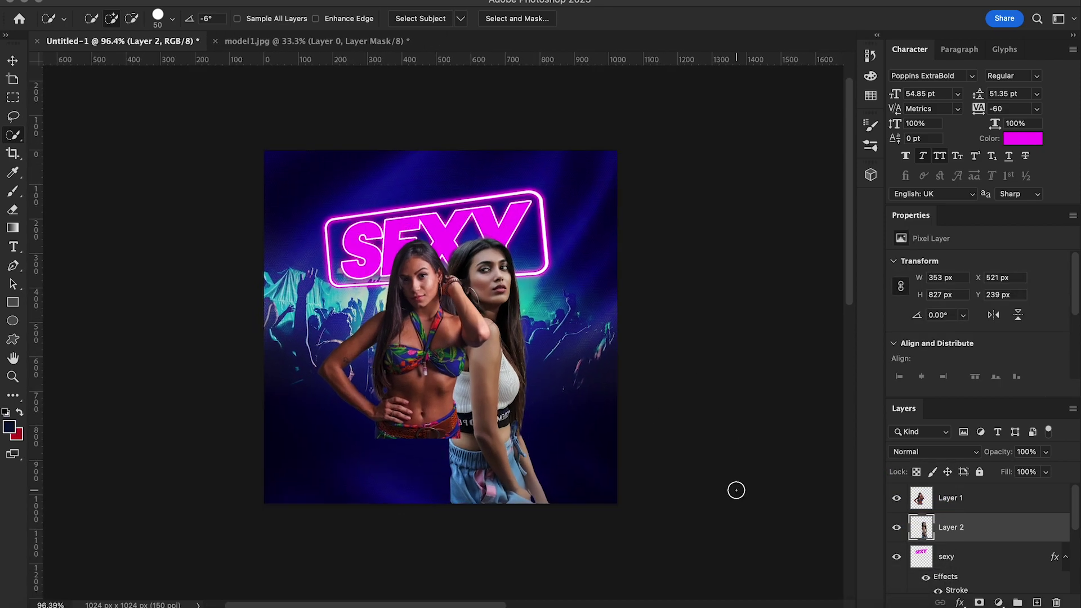
Step: Move both models down and left and resize them together
shift+click(980, 497)
key(ctrl+t)
drag(503, 468, 487, 480)
drag(558, 523, 549, 514)
Step: Confirm the pair's size, then mask and brush out the first model's waist in black
key(Return)
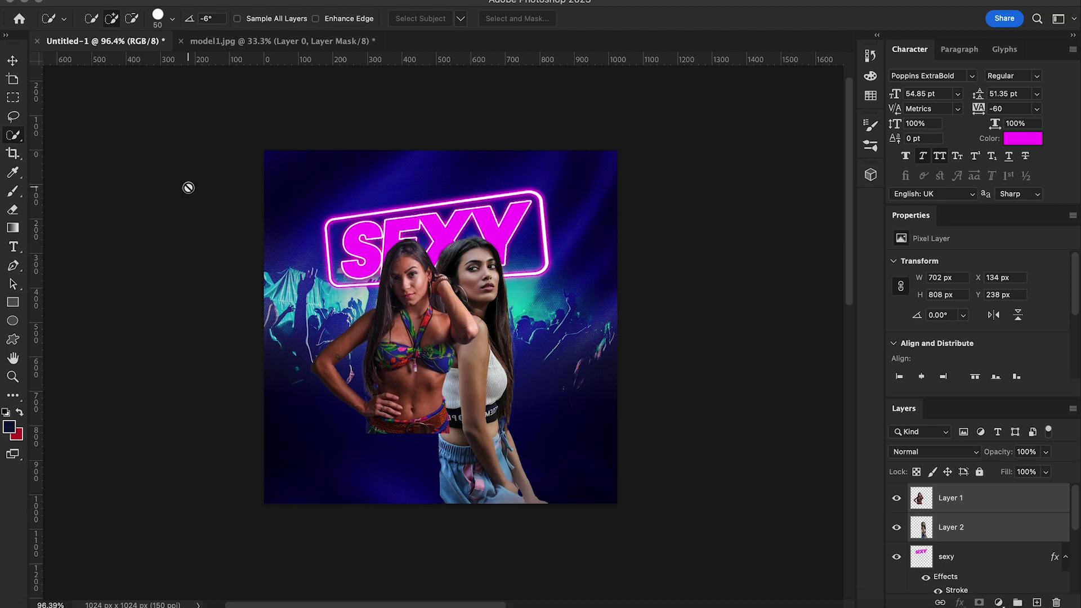
key(b)
click(960, 527)
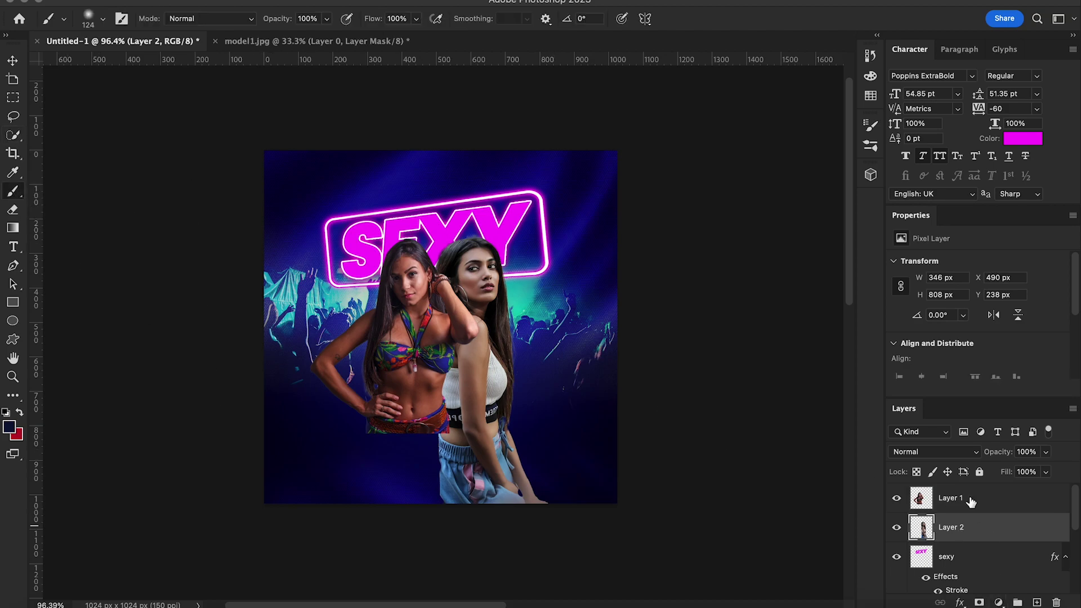
click(971, 498)
click(980, 603)
key(d)
key(x)
mouse_move(400, 441)
mouse_down()
mouse_move(352, 437)
mouse_move(455, 423)
mouse_up()
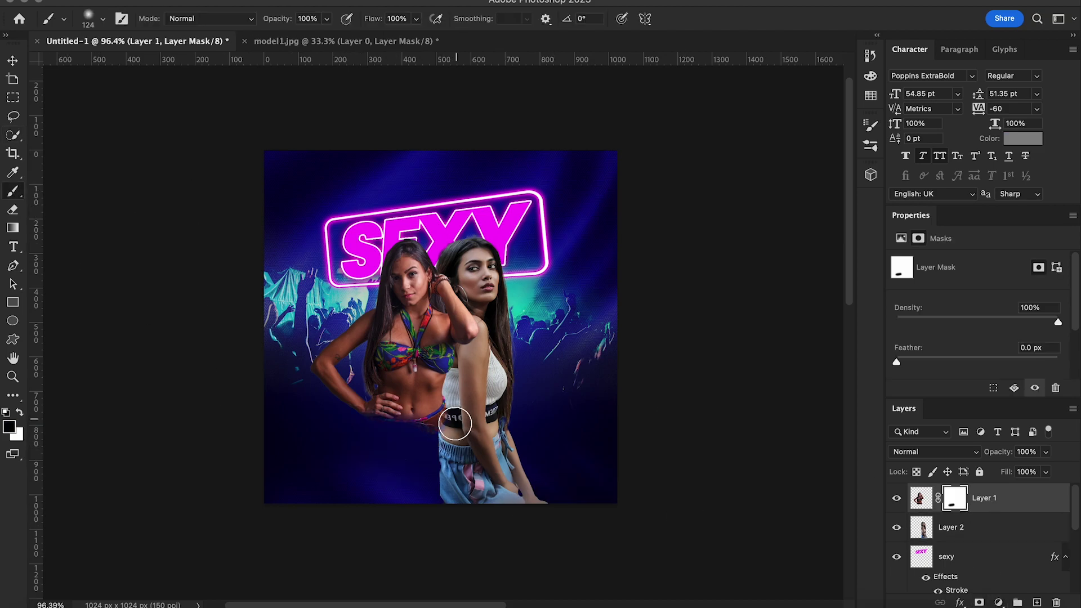
Step: Add a mask to the second model and fade out her lower body and shorts
click(952, 527)
click(980, 602)
drag(433, 490, 561, 489)
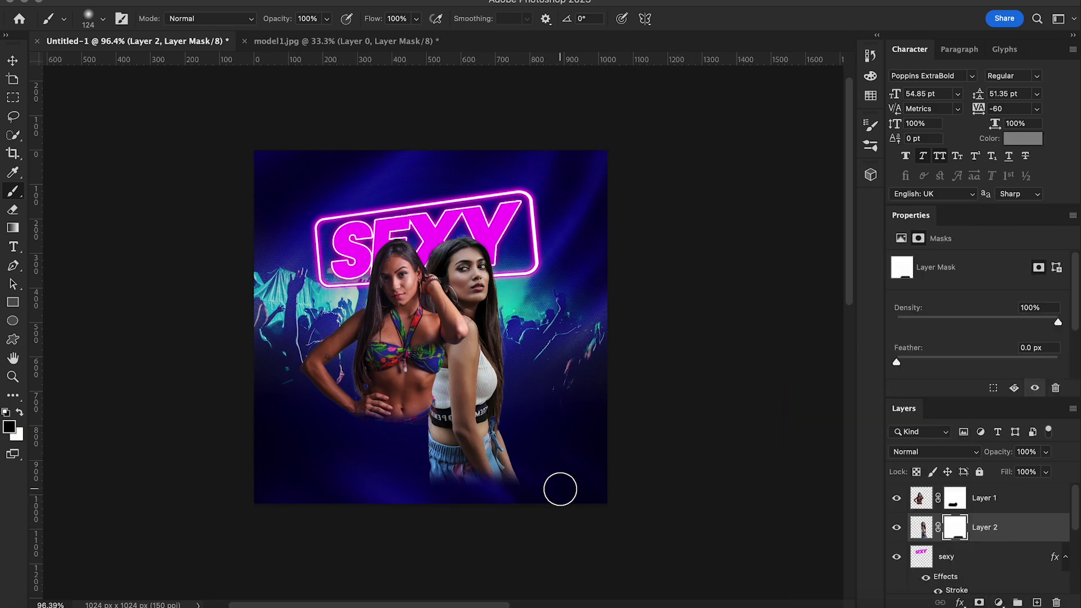
scroll(561, 489, right, 3)
click(103, 19)
mouse_move(484, 490)
mouse_down()
mouse_move(469, 448)
mouse_move(412, 432)
mouse_move(386, 440)
mouse_move(407, 438)
mouse_up()
click(955, 498)
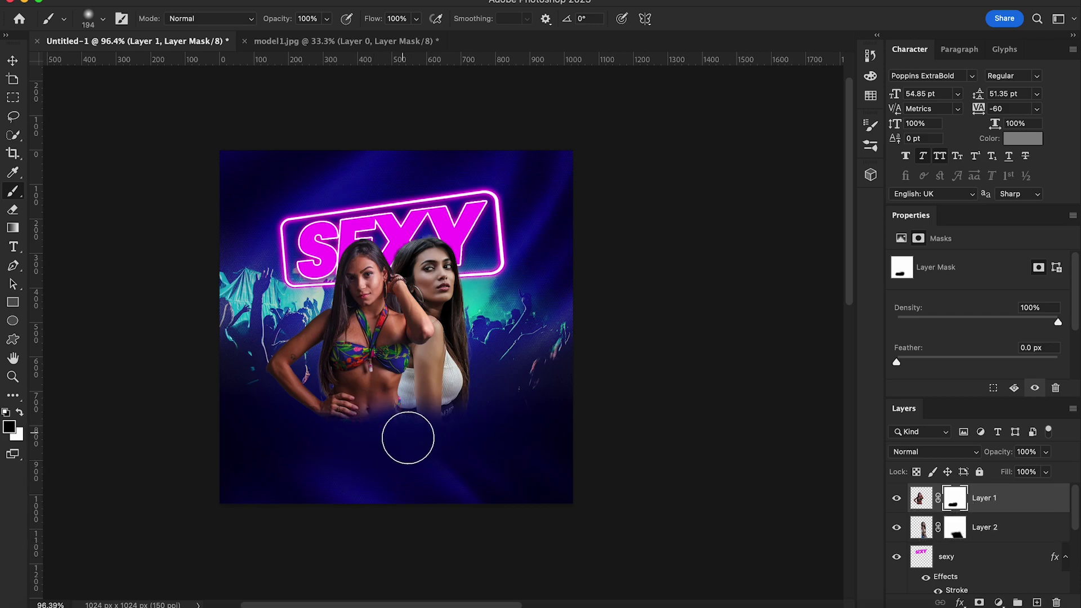
key(v)
scroll(334, 340, left, 4)
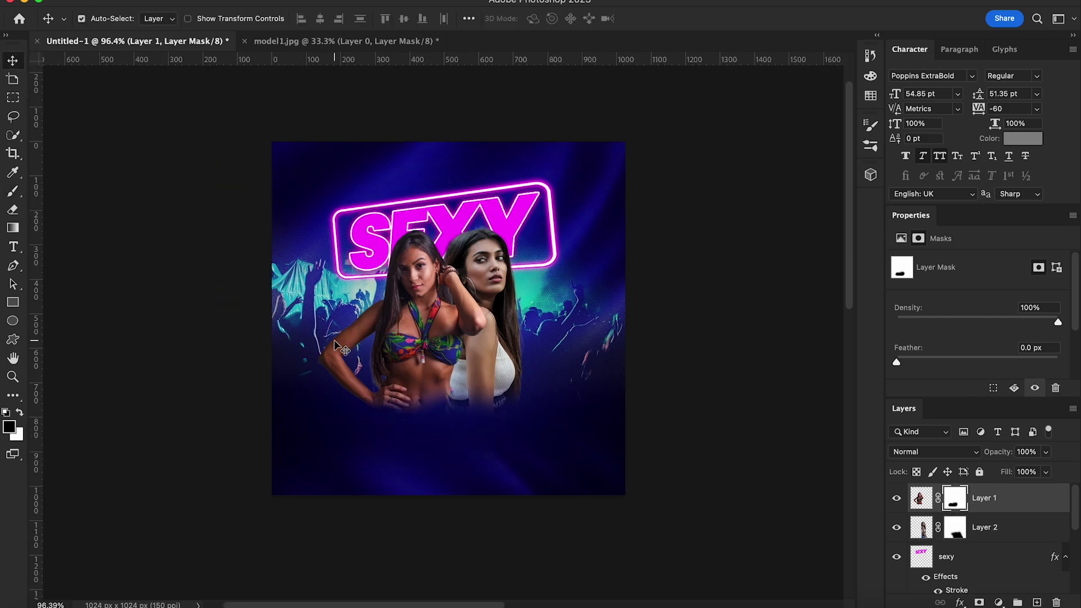
scroll(334, 339, up, 1)
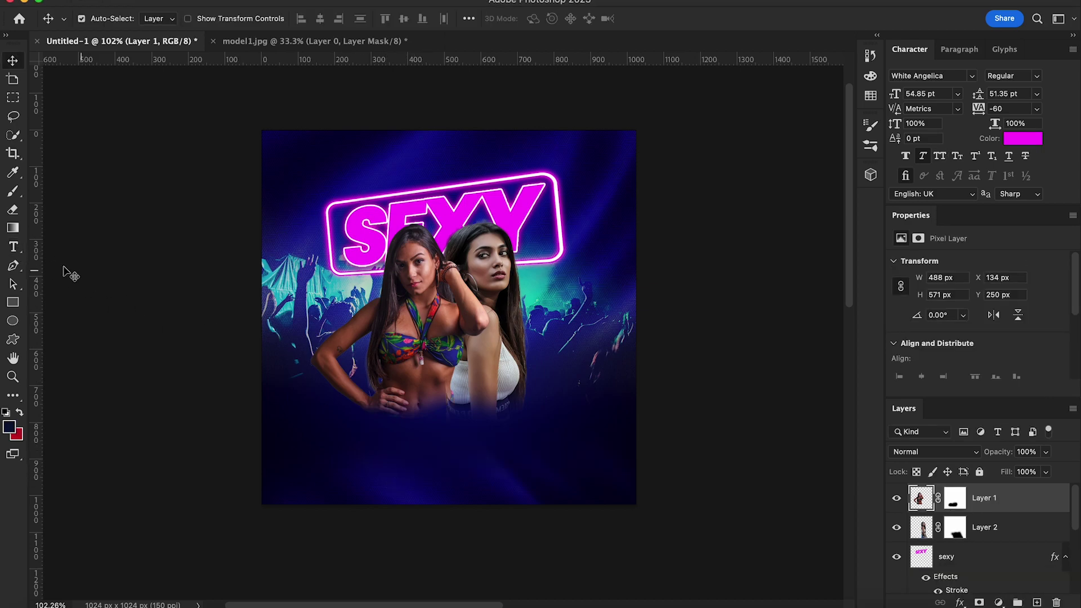
Step: Type 'saturday' below the models and colour it white (#ffffff)
key(t)
click(384, 440)
text(saturd)
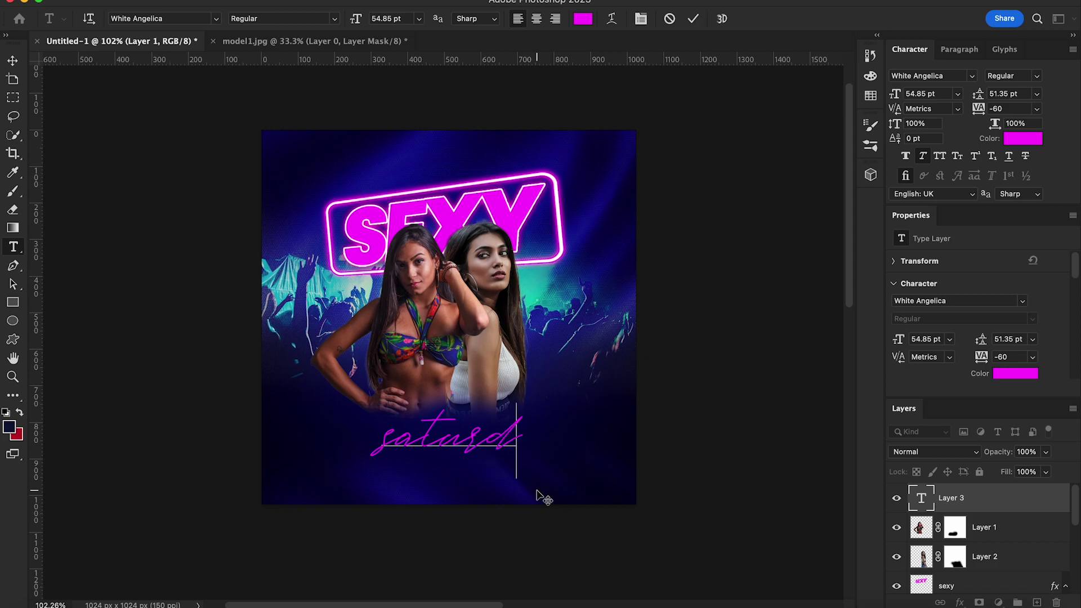
text(ay)
click(12, 59)
click(1041, 136)
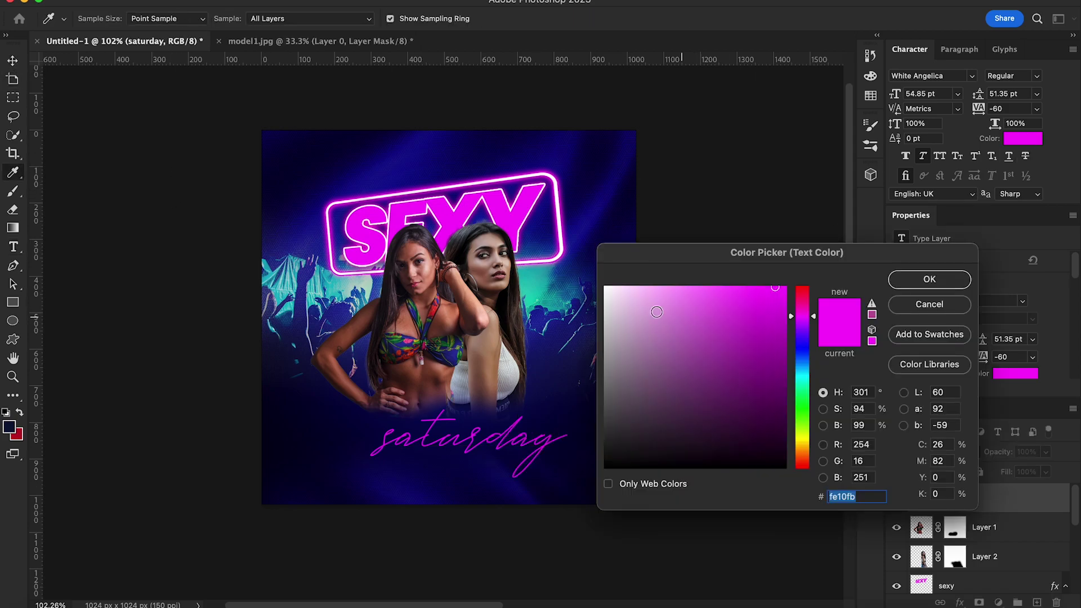
text(ffffff)
click(893, 278)
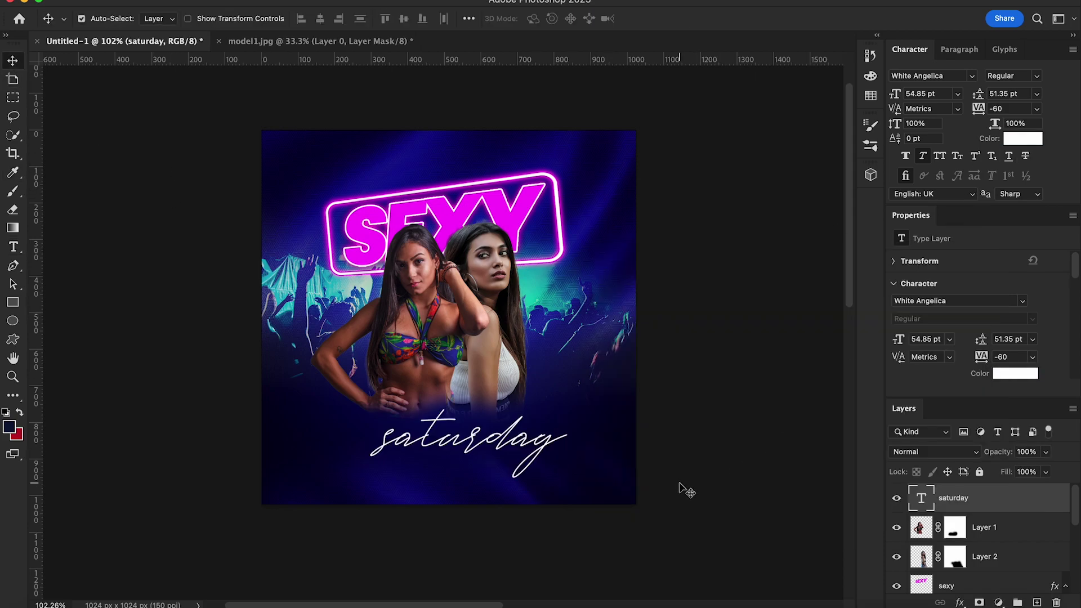
Step: Tilt 'saturday' about -9°, enlarge it slightly, and position it under the models
key(ctrl+t)
drag(589, 484, 563, 445)
drag(496, 428, 475, 405)
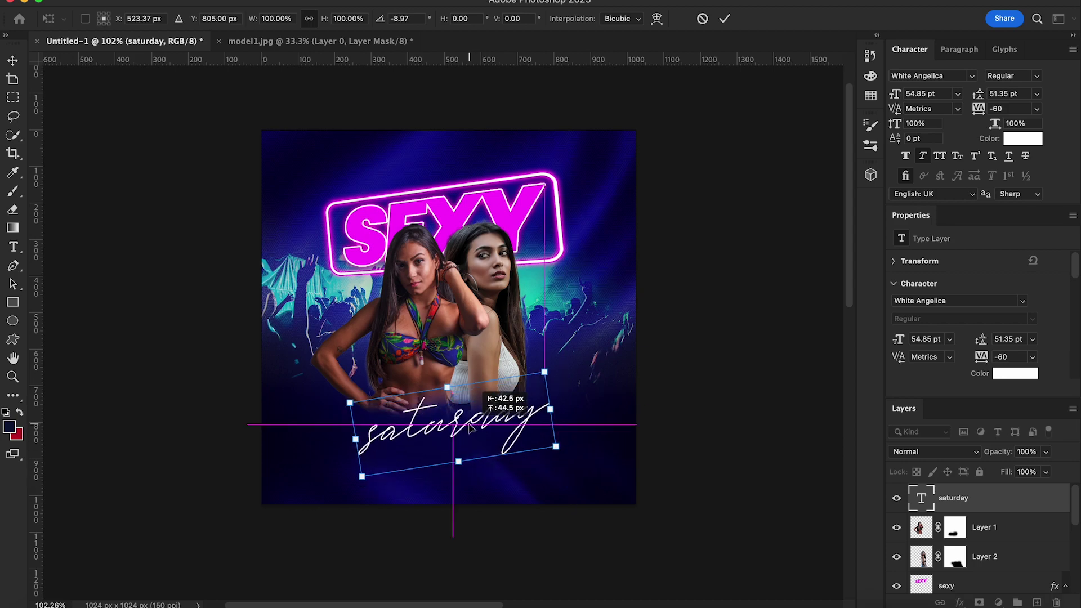
drag(550, 430, 570, 434)
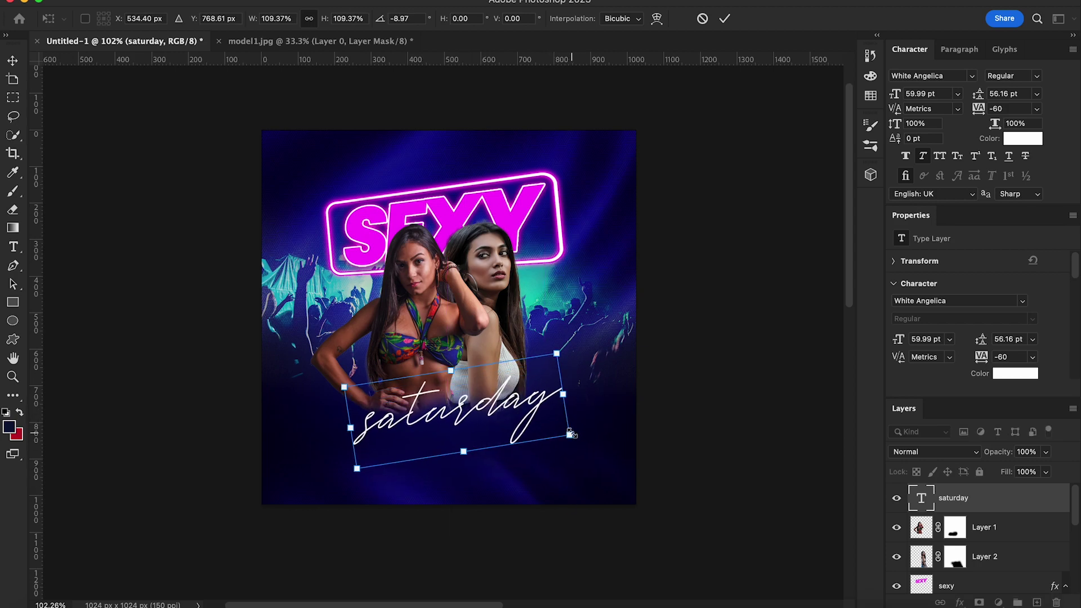
drag(345, 386, 336, 381)
key(Return)
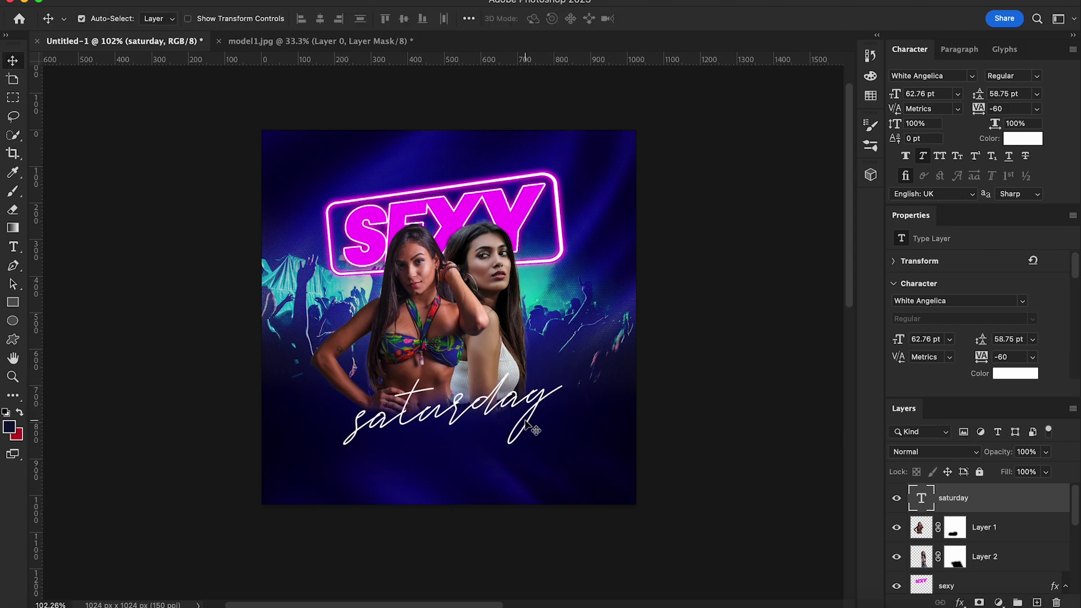
Step: Give 'saturday' a magenta (fe10fc) Outer Glow with a smaller size
right_click(953, 503)
click(960, 508)
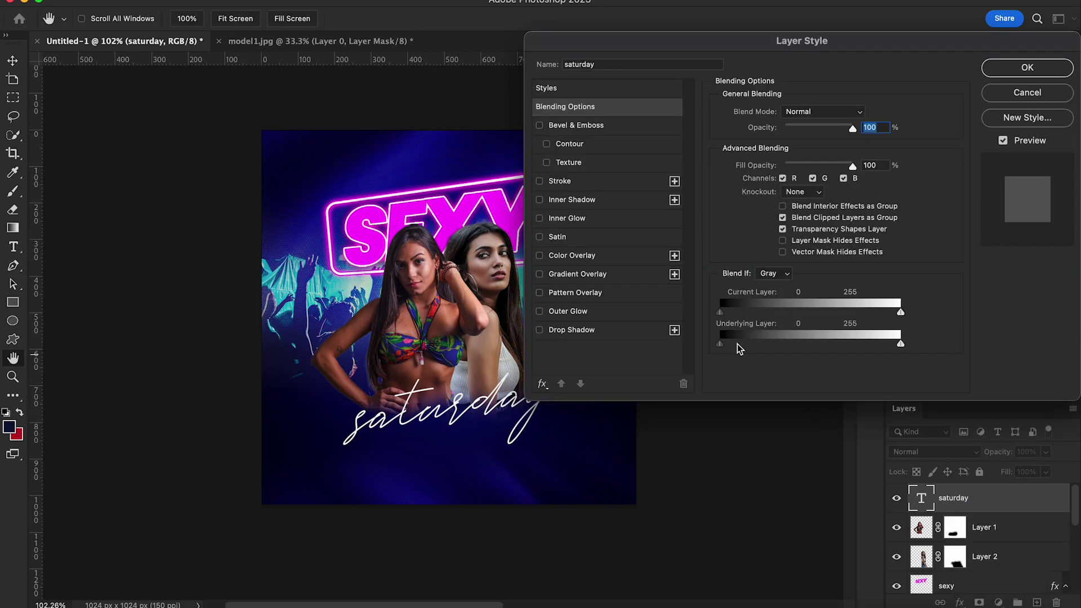
click(613, 311)
click(749, 163)
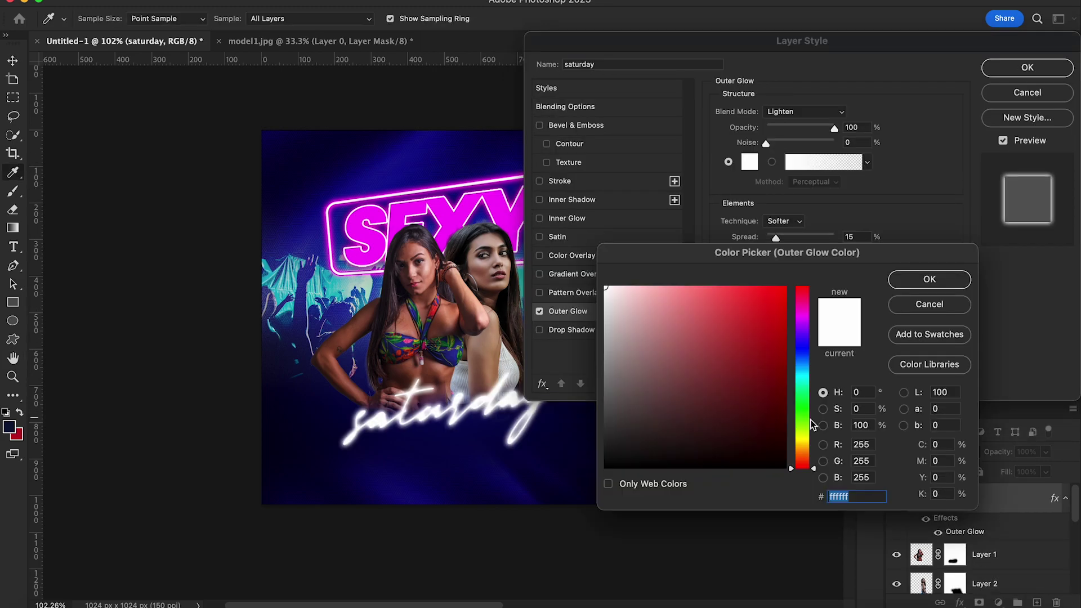
click(511, 213)
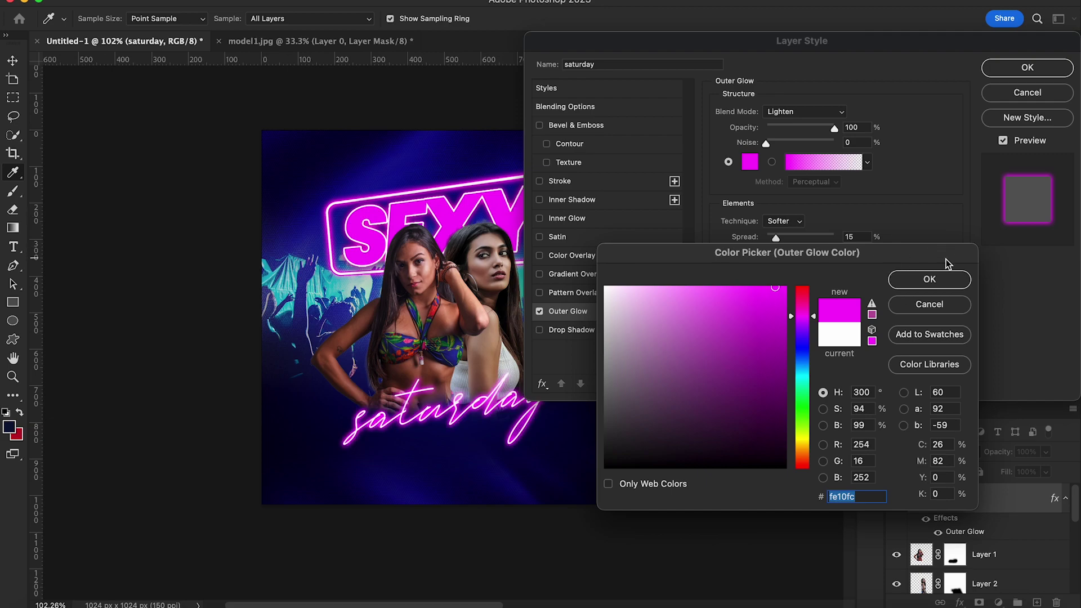
click(930, 279)
drag(777, 254, 785, 236)
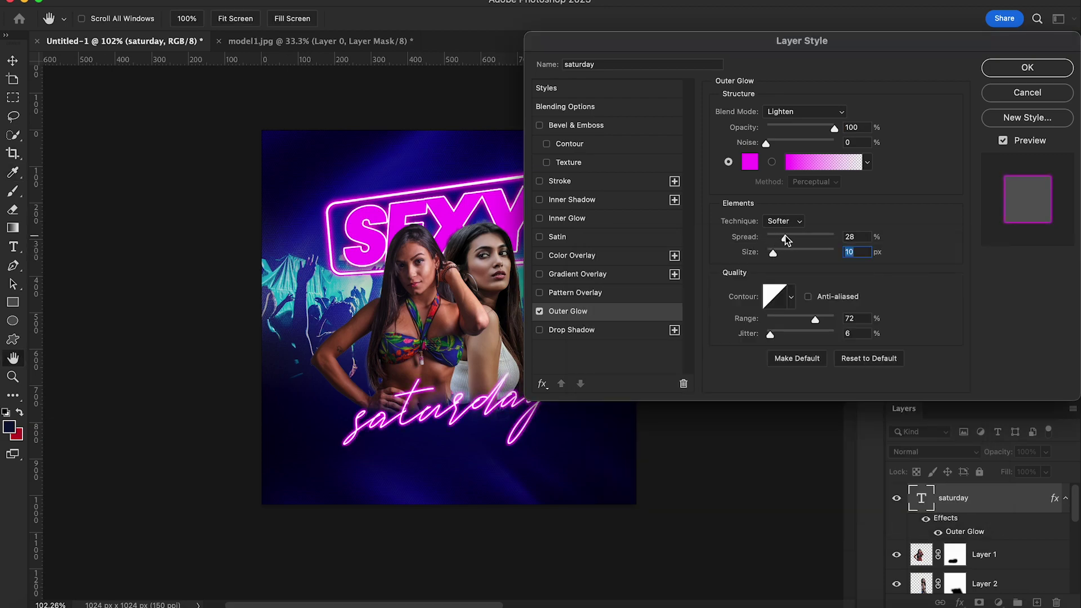
Step: Add a white 2 px Stroke, enlarge the glow size, and apply the effects
click(593, 186)
click(750, 220)
drag(619, 289, 586, 289)
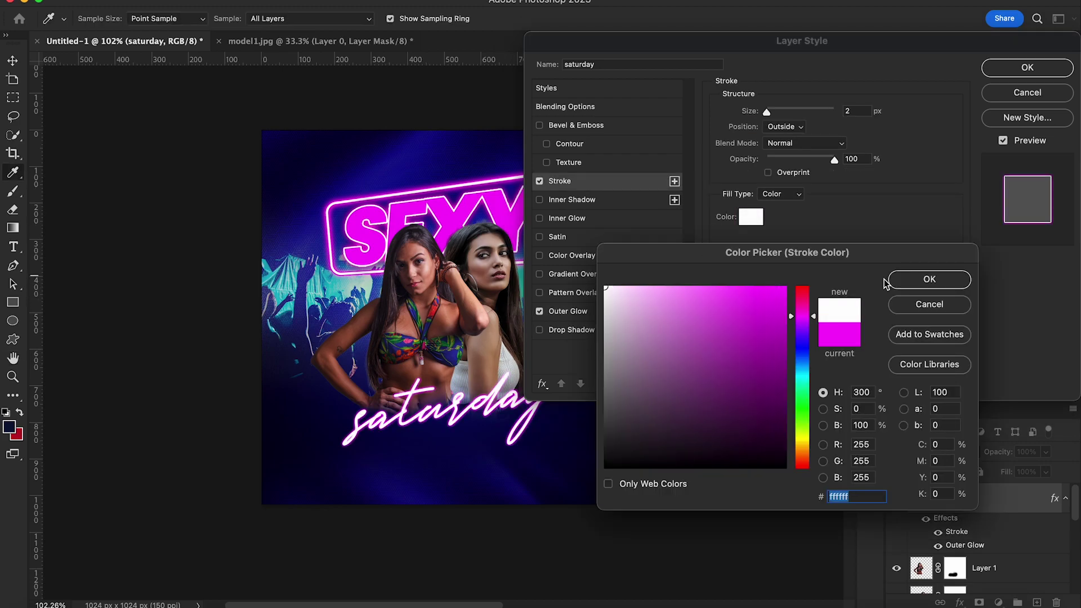
click(912, 281)
click(604, 312)
drag(789, 255, 776, 254)
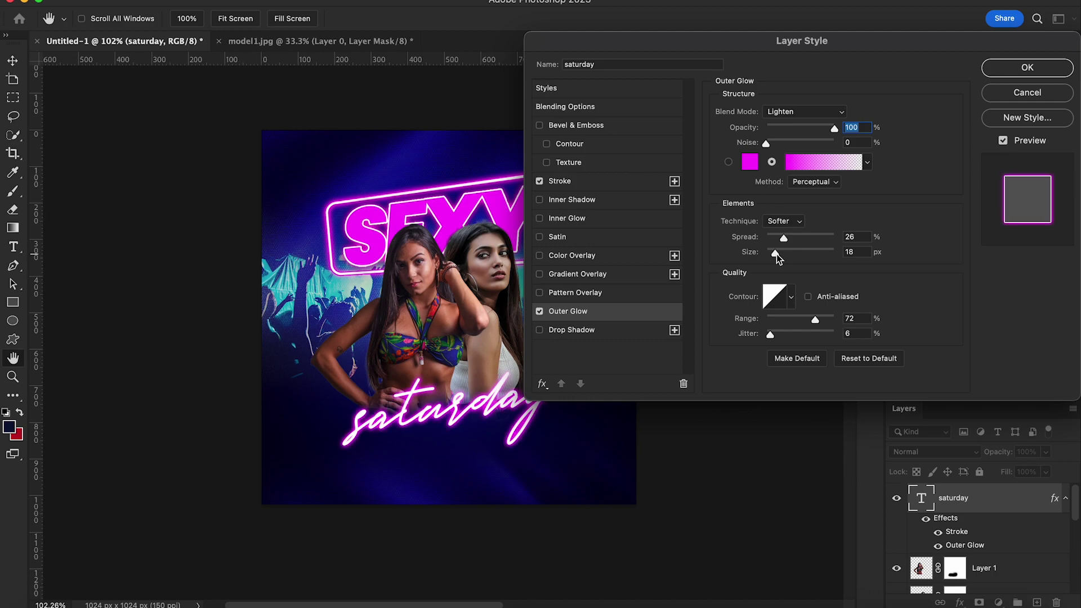
click(776, 254)
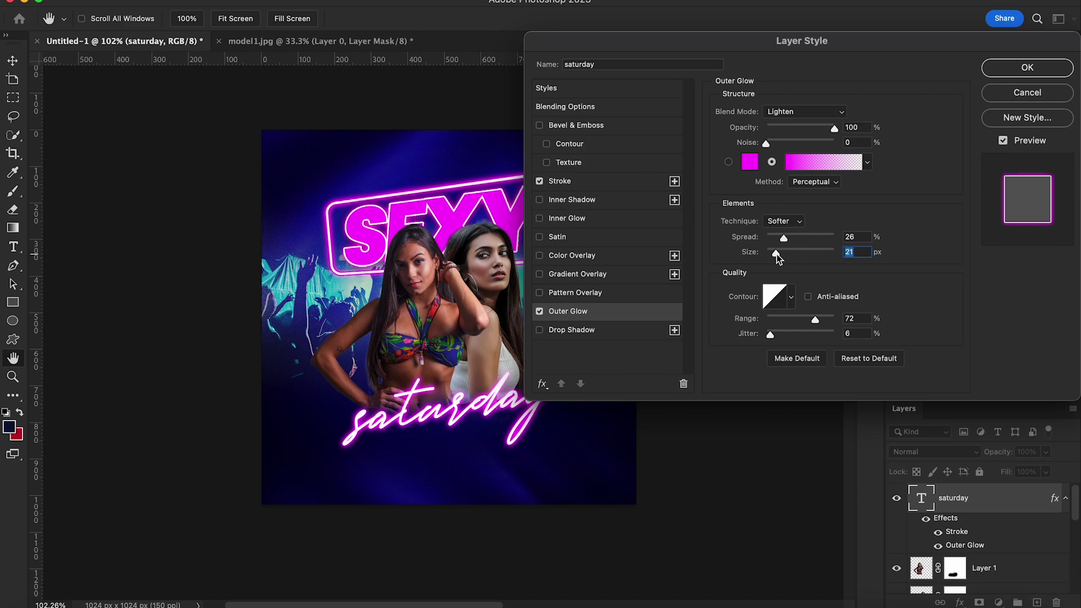
click(1012, 68)
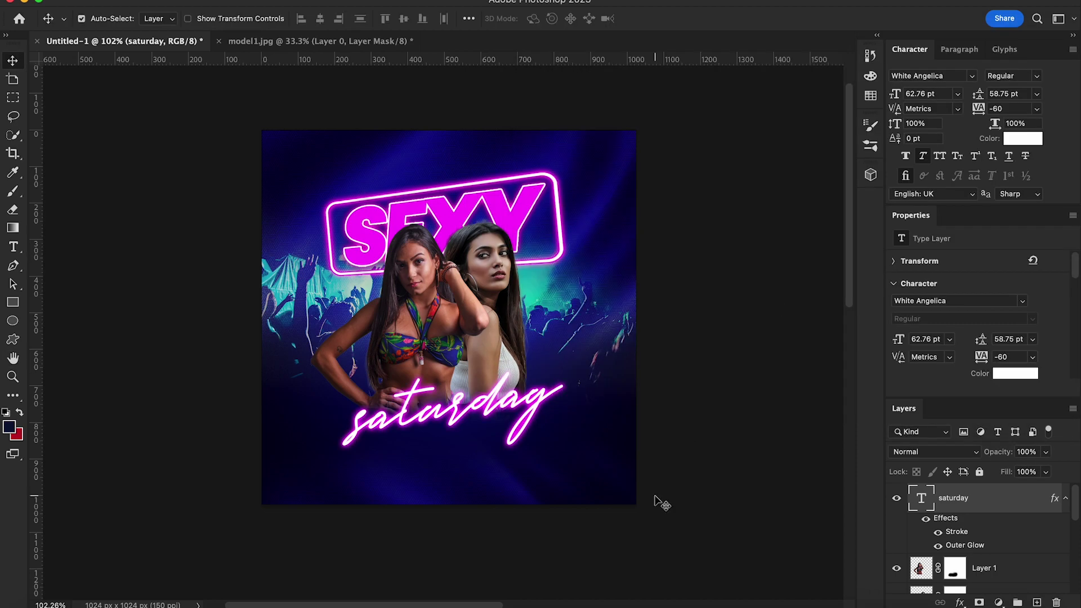
Step: Loosen tracking from -60 to -20, capitalise the first letter to 'Saturday', and shift it slightly left
scroll(475, 508, up, 2)
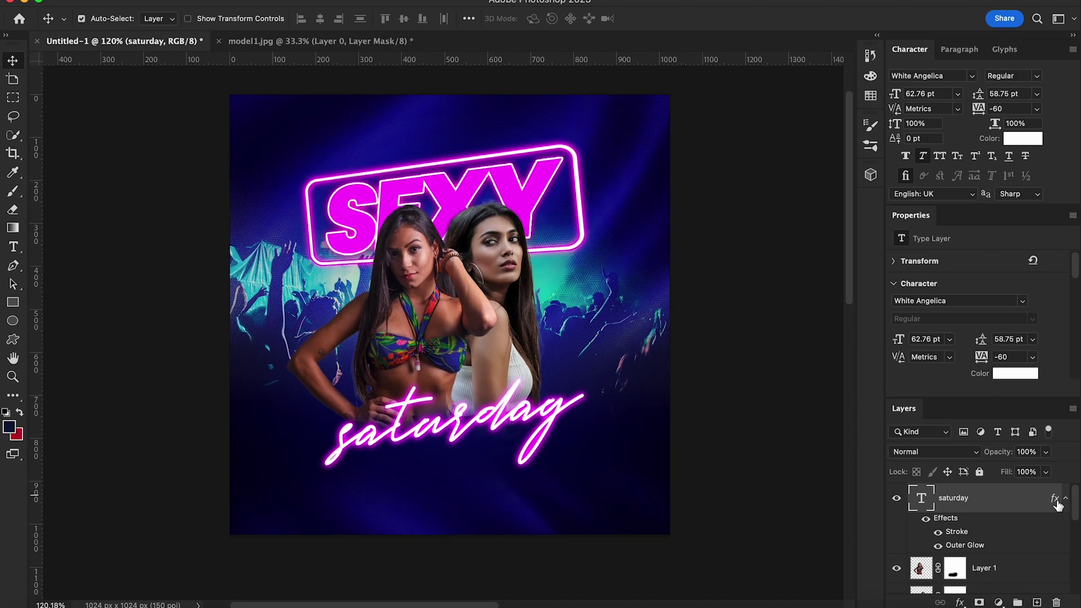
drag(977, 113, 978, 113)
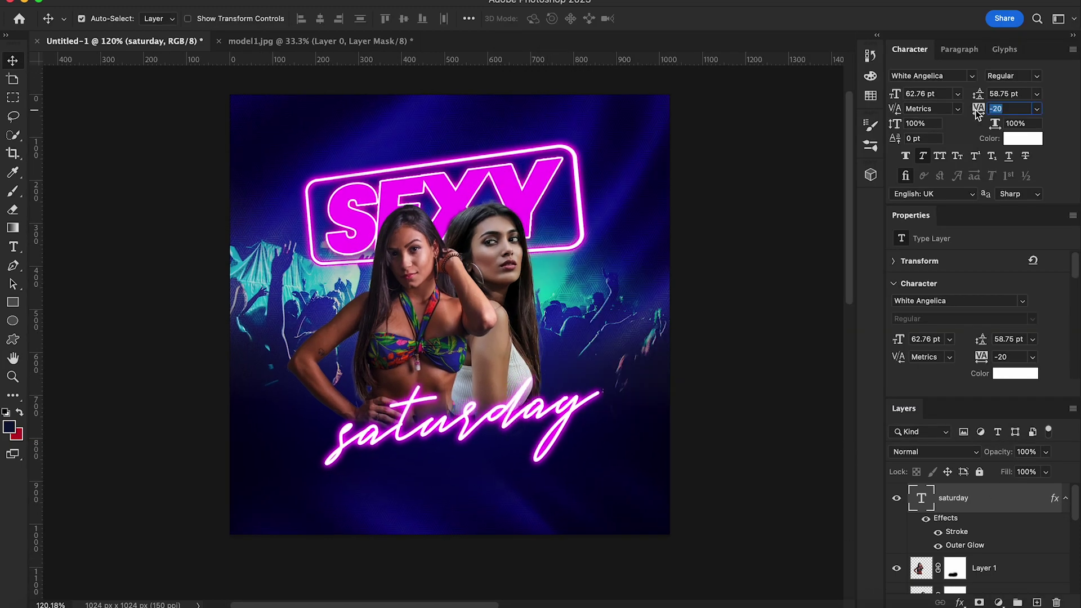
key(t)
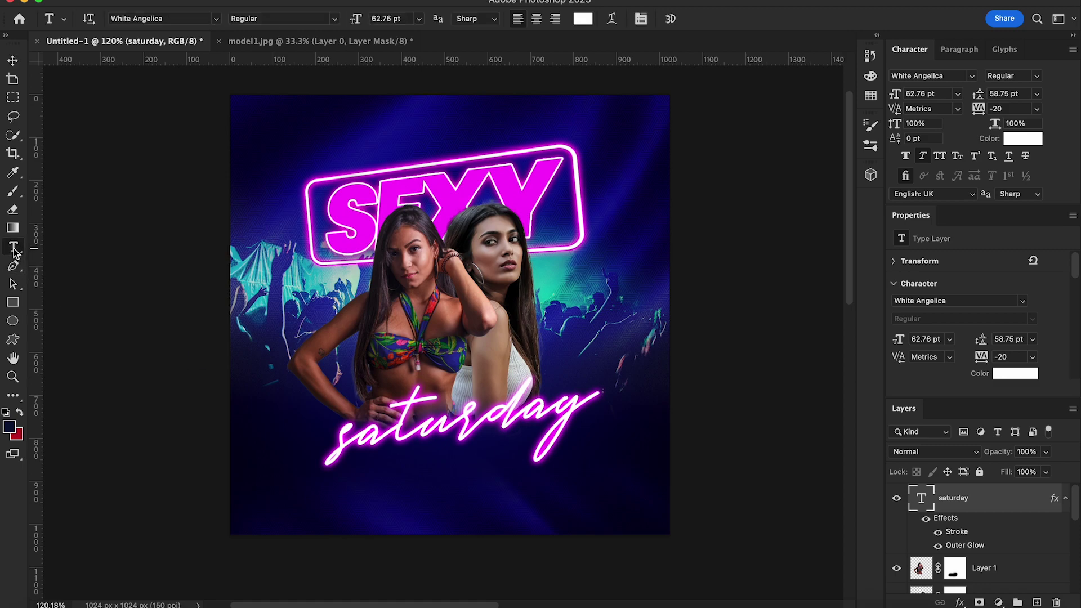
click(360, 445)
key(BackSpace)
text(S)
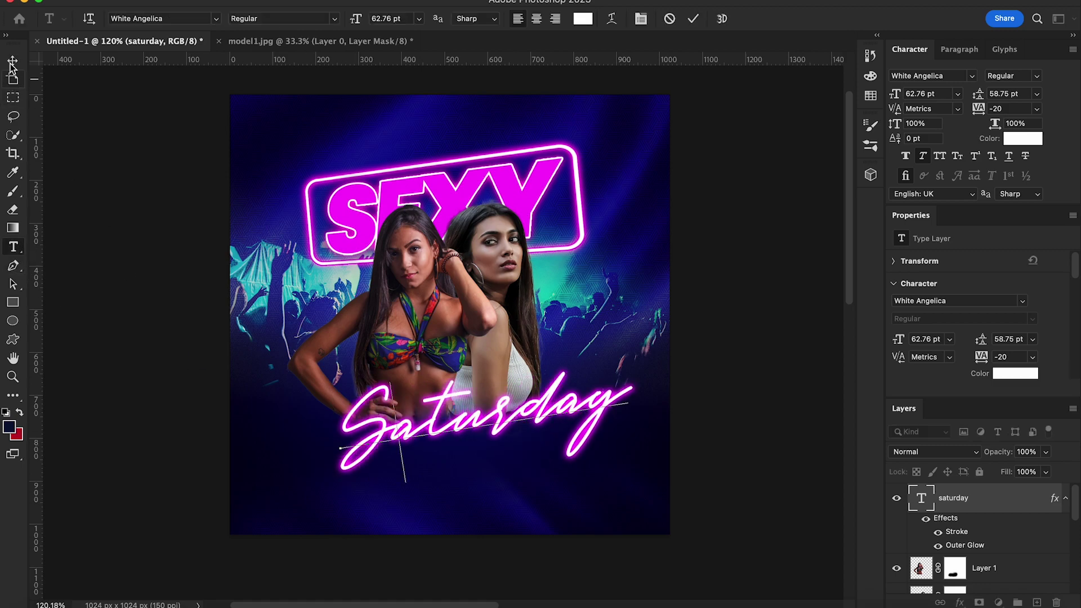
click(12, 61)
drag(504, 424, 475, 426)
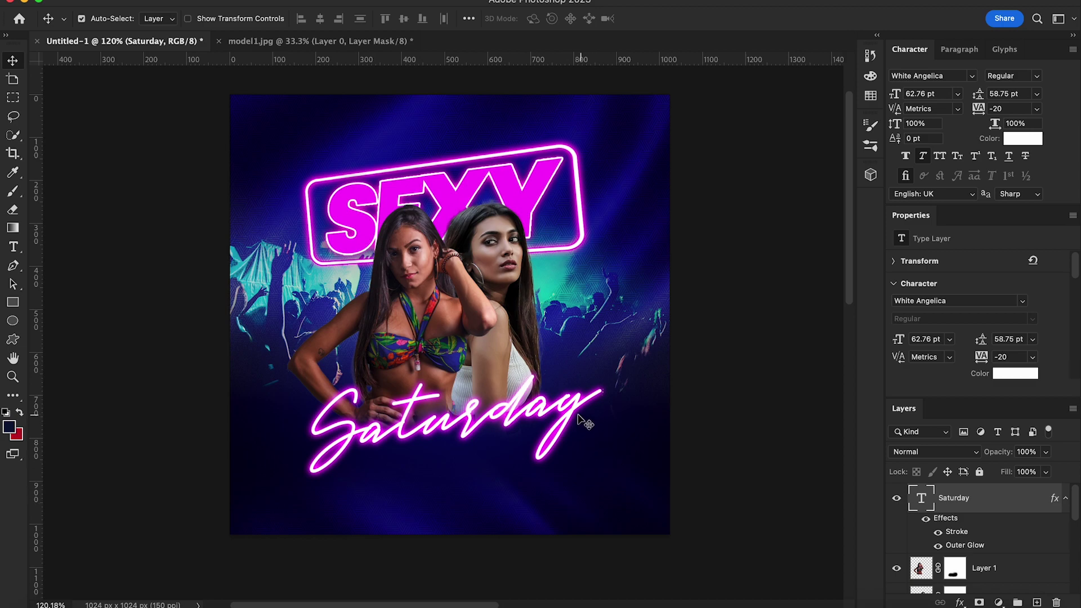
Step: Type 'dj reno / dj max' below Saturday in Poppins ExtraBold
key(t)
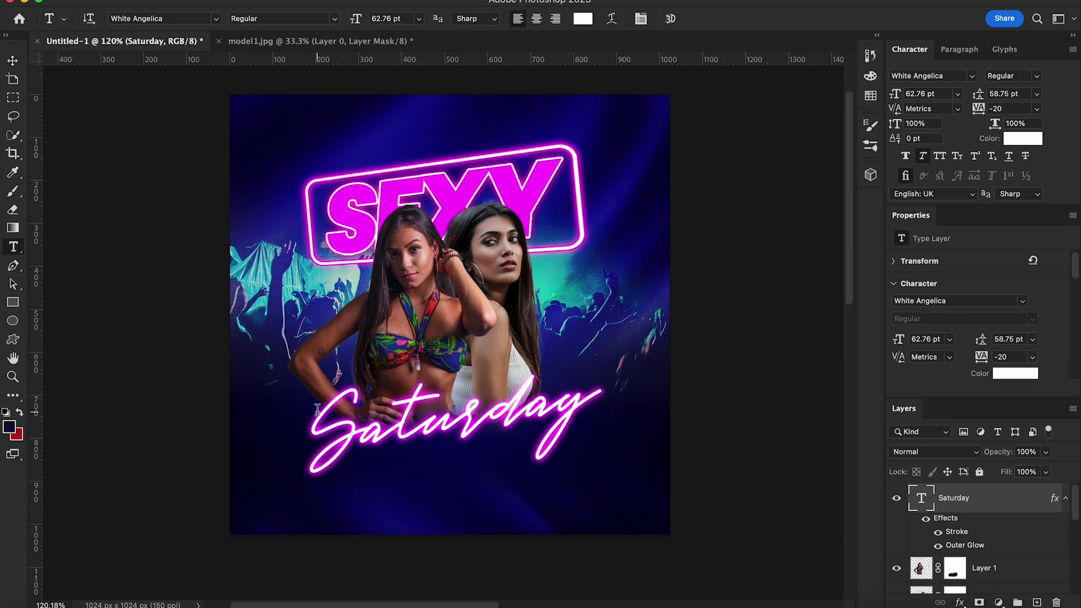
click(368, 487)
text(dj)
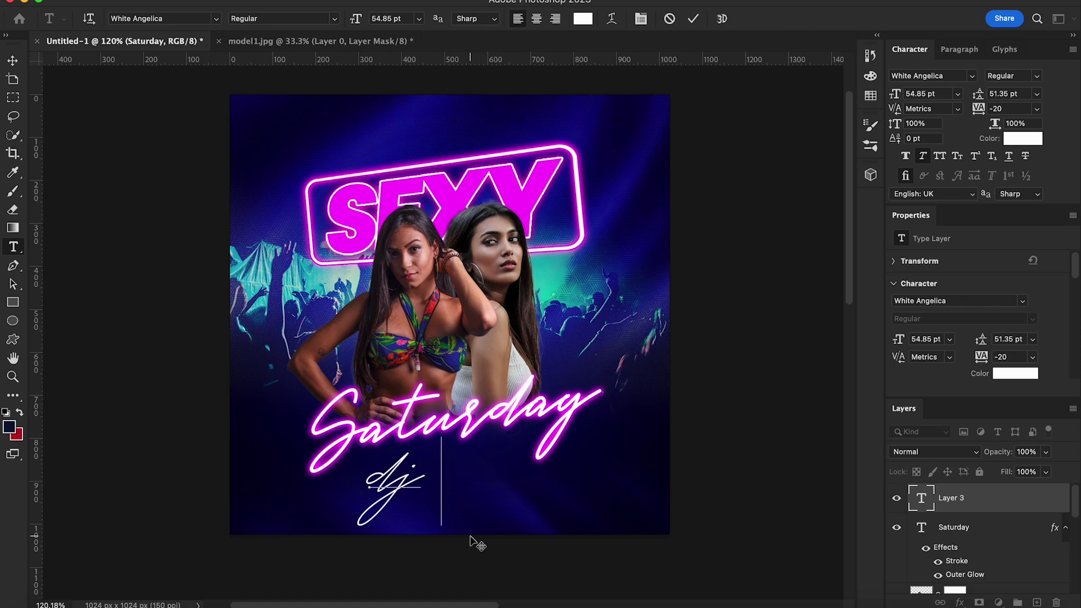
text( reno /)
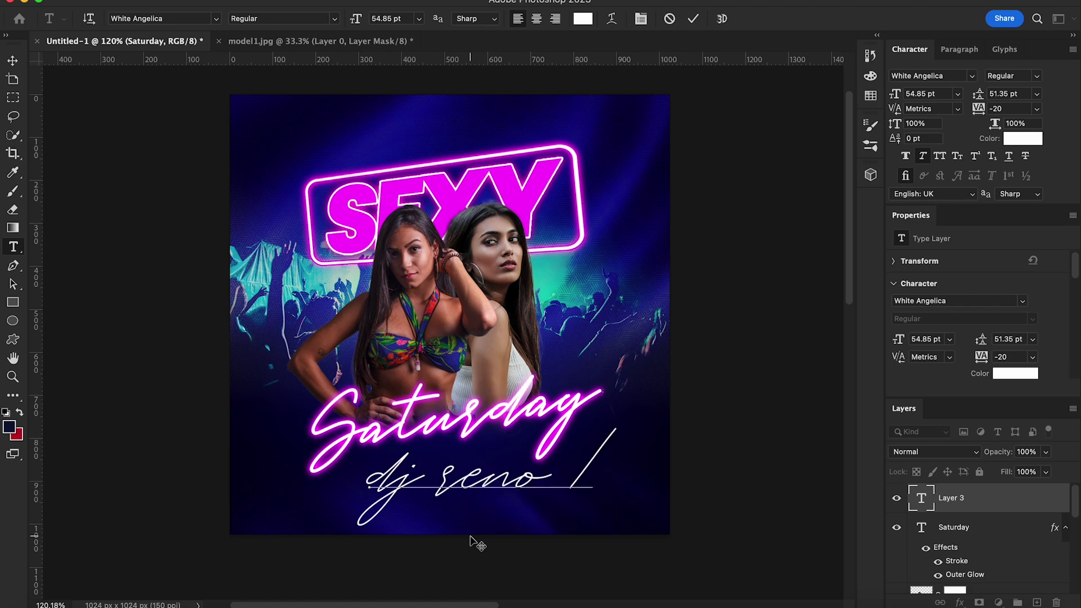
key(Left)
text(/)
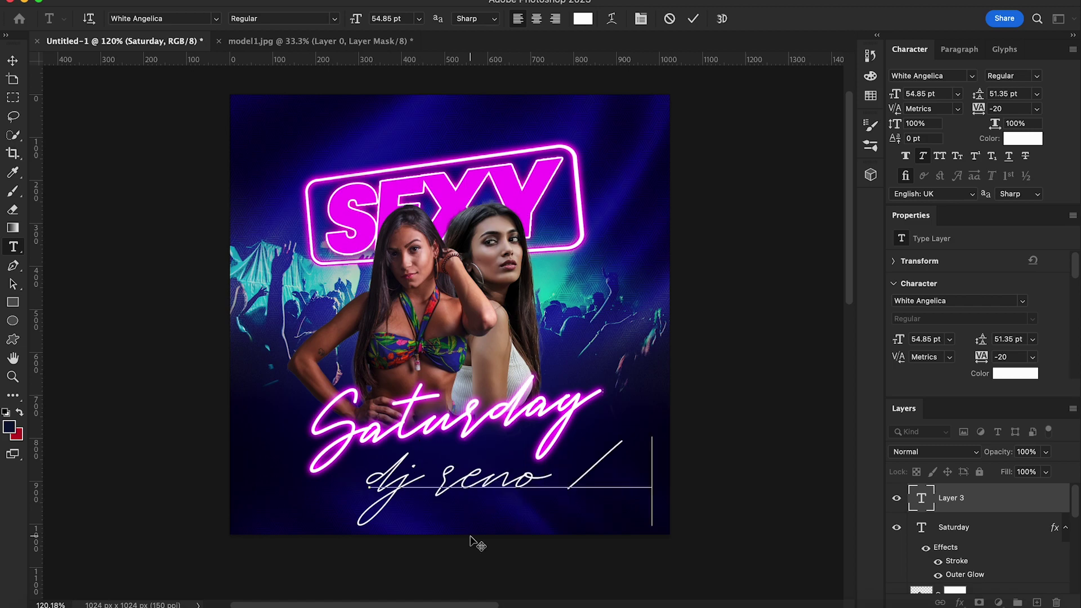
text( dj max)
key(ctrl+Return)
key(v)
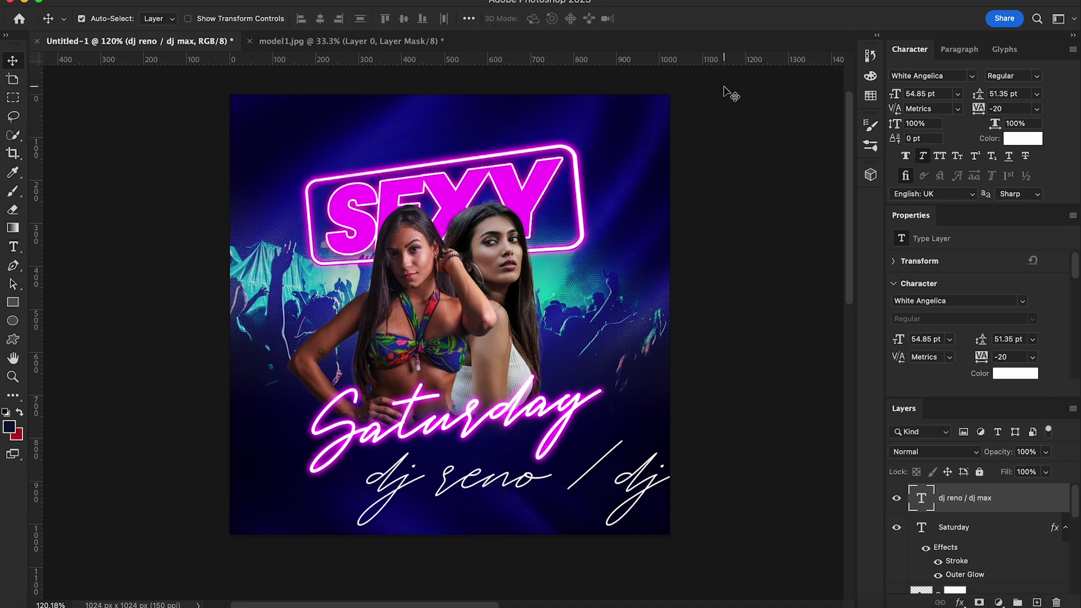
click(972, 75)
key(Escape)
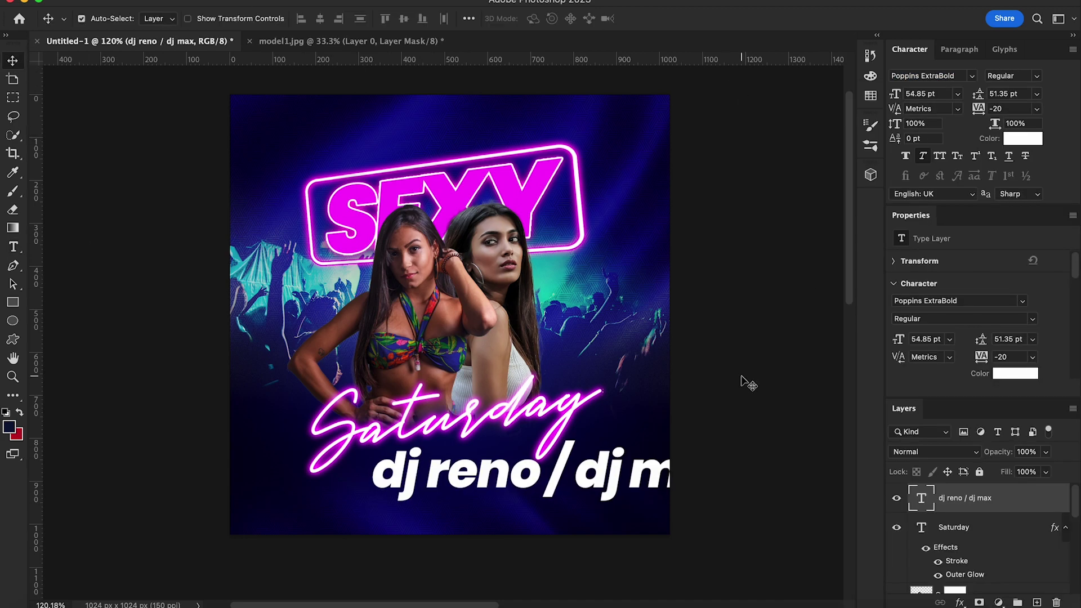
Step: Shrink and slightly tilt the DJ line, set it to All Caps, and colour it magenta fe10fc
key(ctrl+t)
mouse_move(748, 511)
mouse_down()
mouse_move(507, 468)
mouse_move(530, 483)
mouse_move(502, 452)
mouse_up()
key(Return)
click(941, 156)
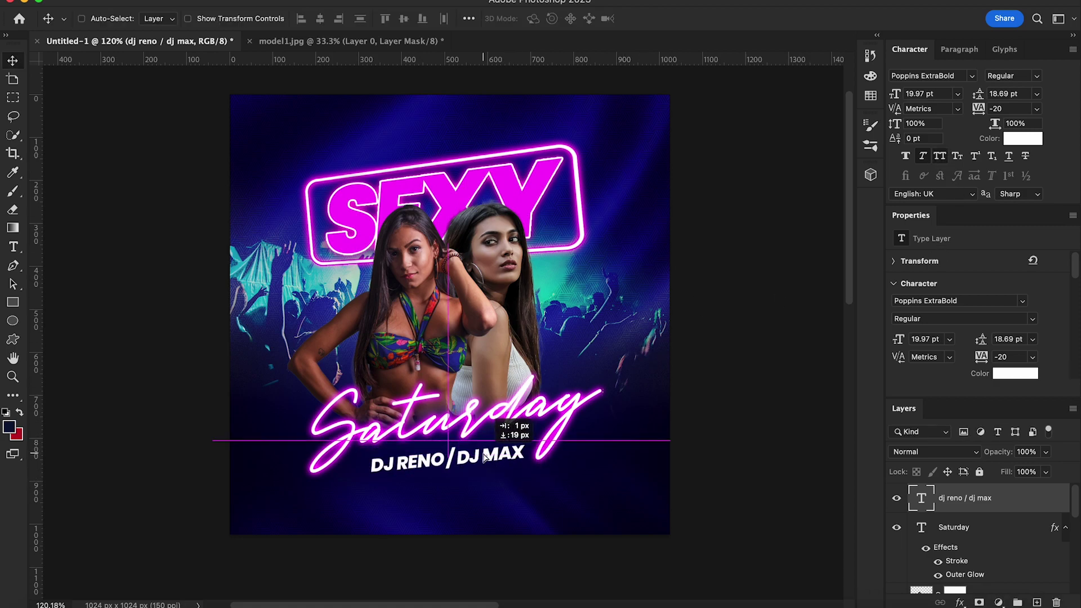
click(1023, 139)
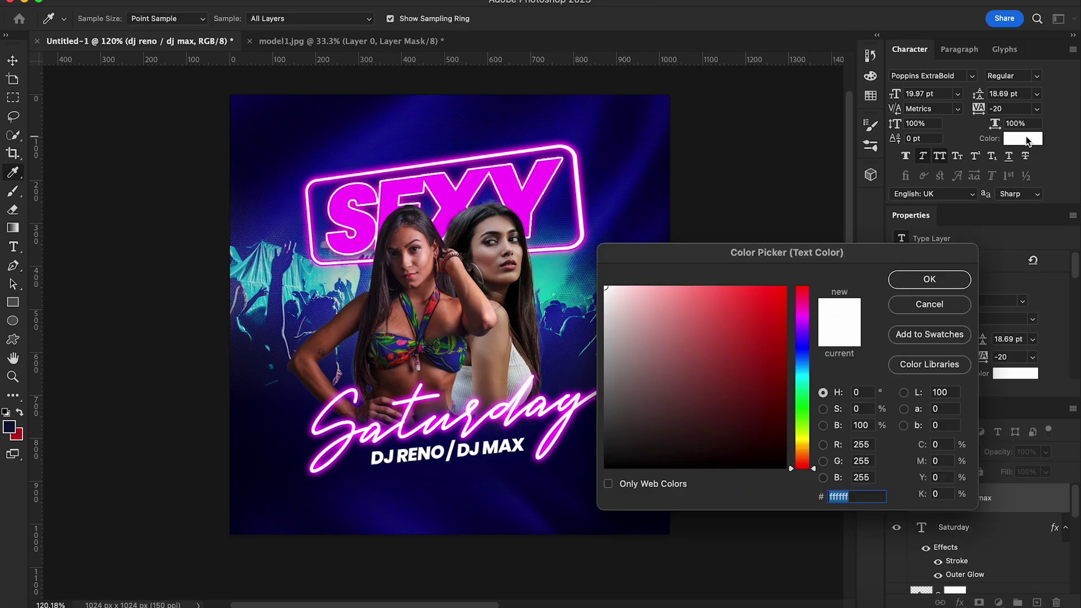
click(551, 167)
click(935, 281)
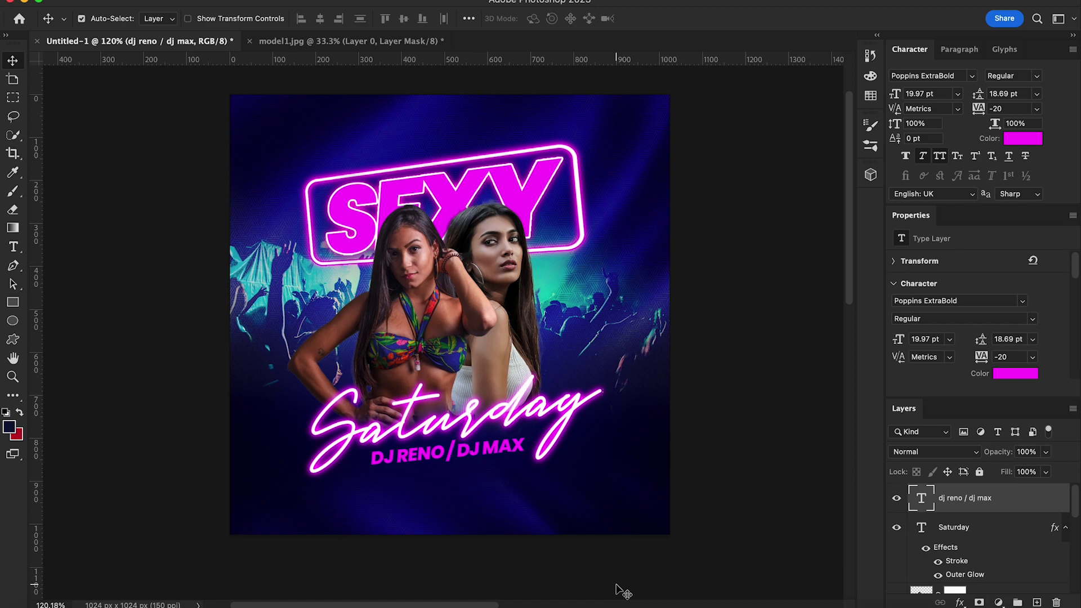
Step: Draw a thin rounded-corner bar above the SEXY sign
click(13, 304)
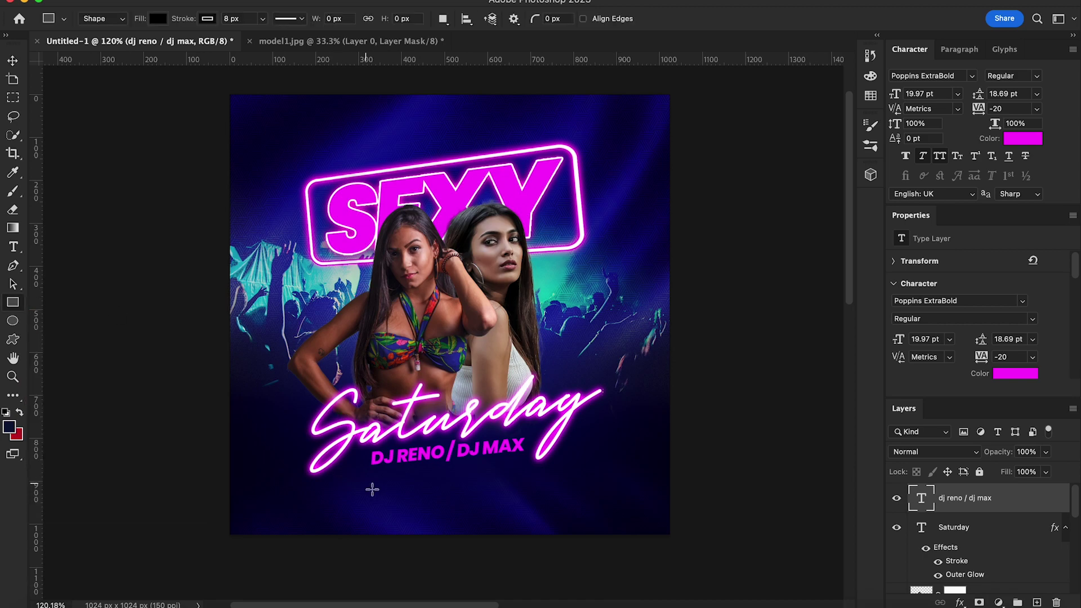
drag(309, 143, 458, 161)
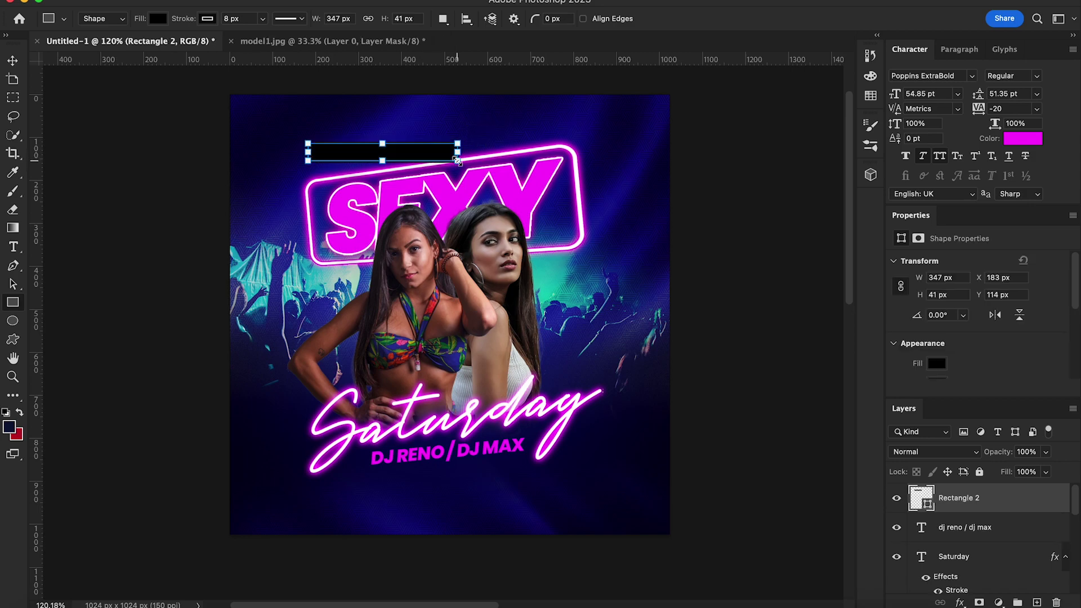
scroll(966, 346, down, 5)
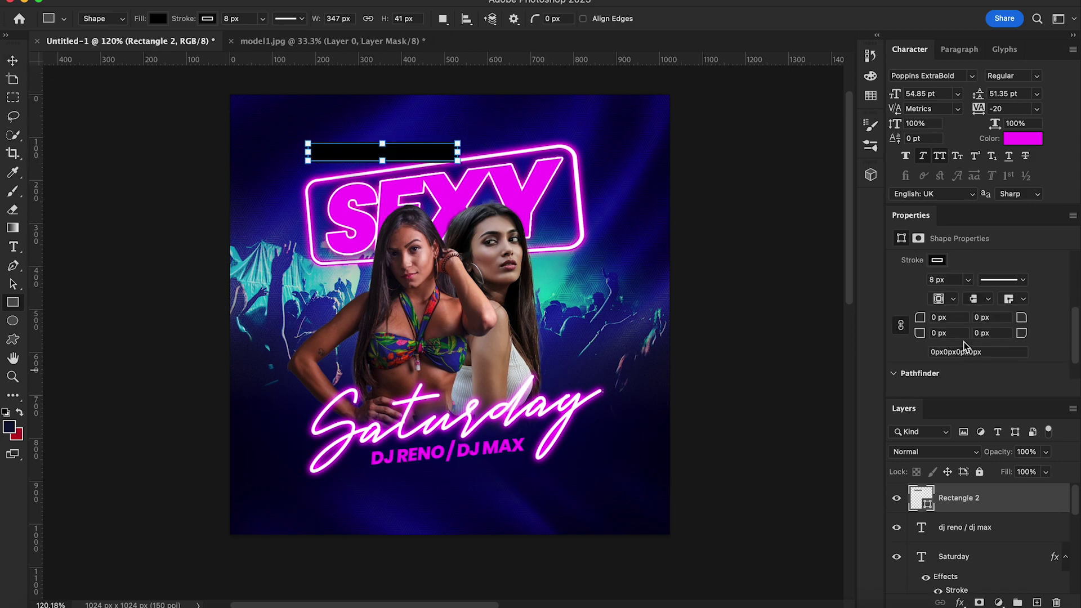
drag(920, 312, 933, 312)
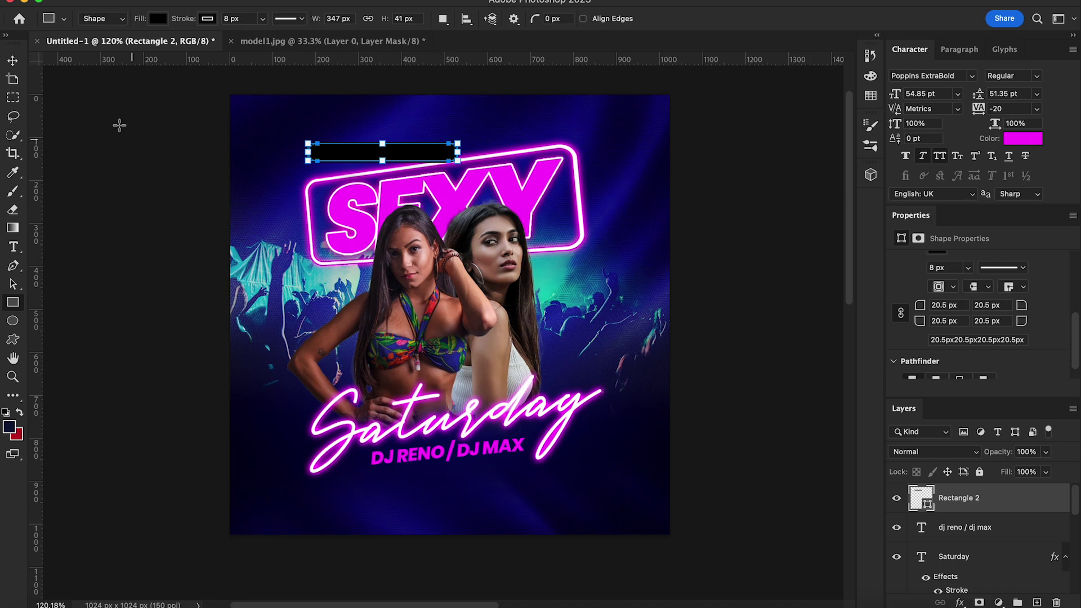
click(13, 61)
Step: Fill the bar magenta and rotate it to match the sign's slant
click(12, 303)
click(158, 22)
click(79, 90)
click(13, 61)
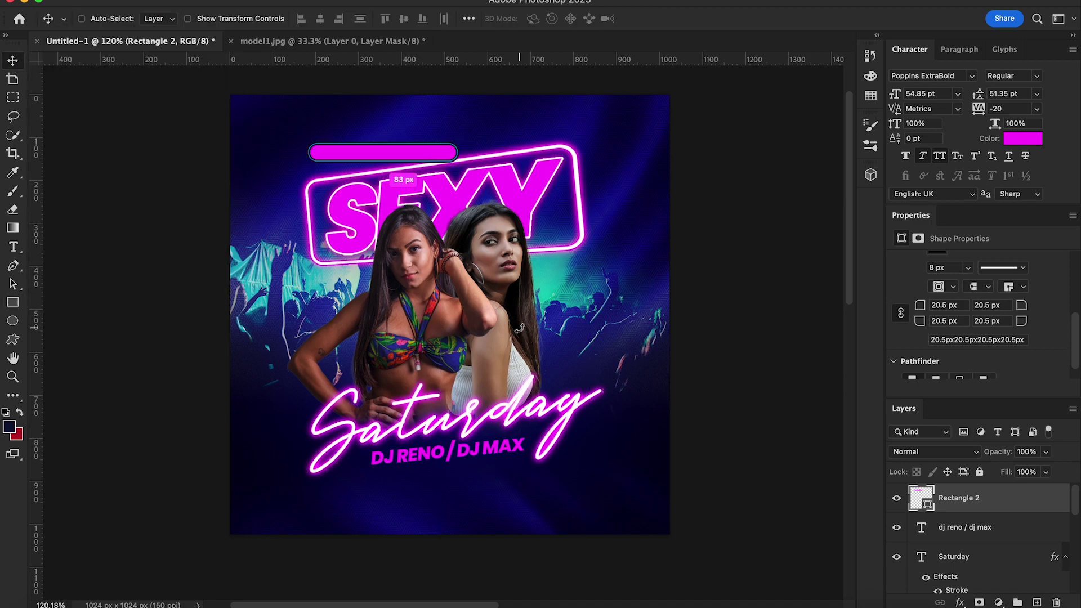
key(ctrl+t)
drag(478, 175, 482, 161)
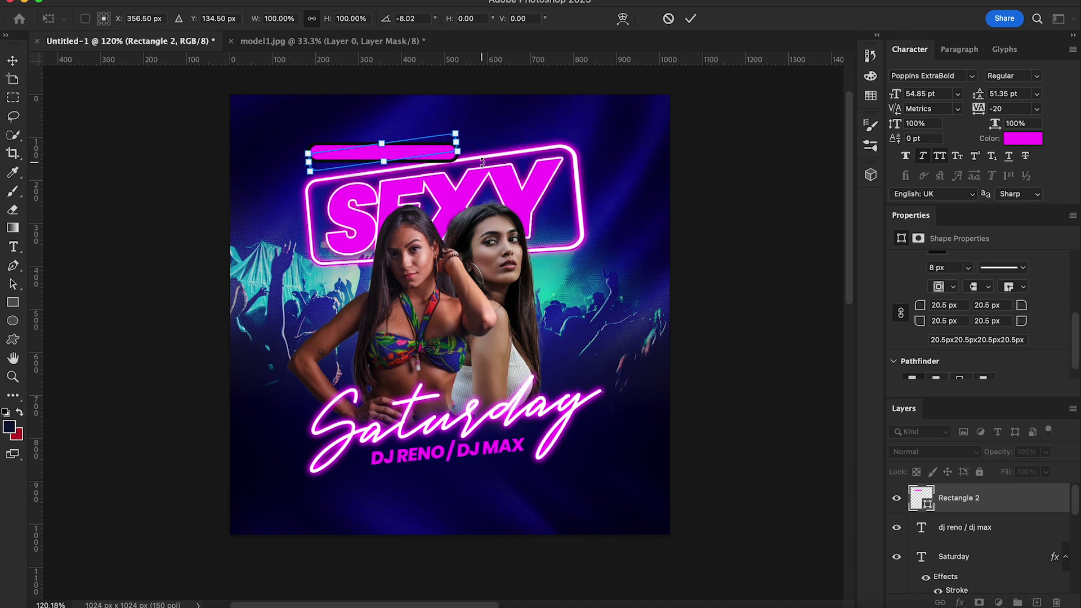
key(Return)
Step: Check the bar's stroke colour options, then deselect the bar
click(13, 302)
click(211, 19)
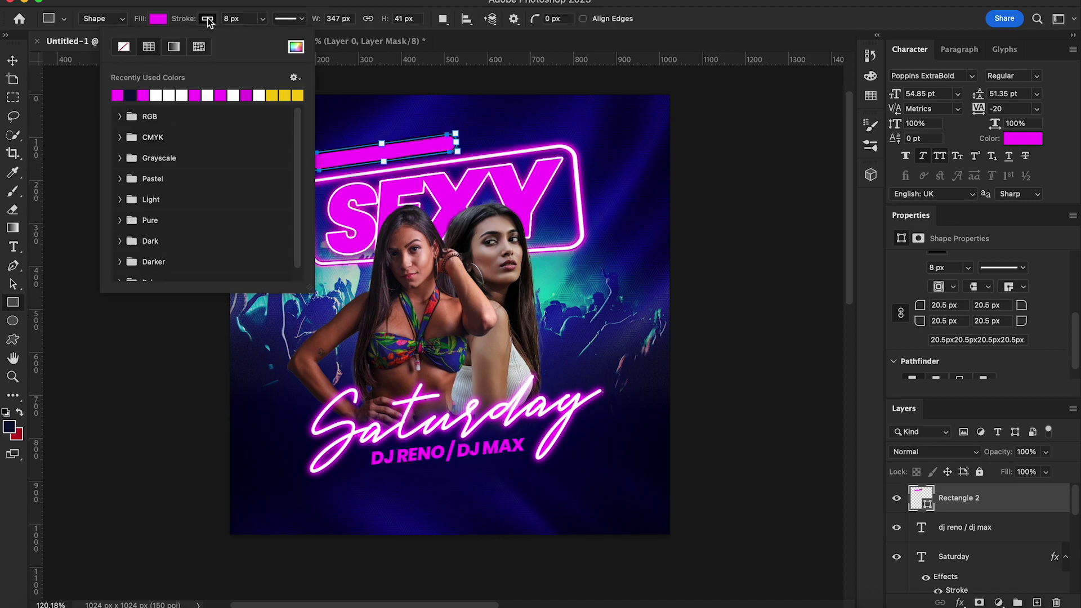
click(12, 61)
click(759, 313)
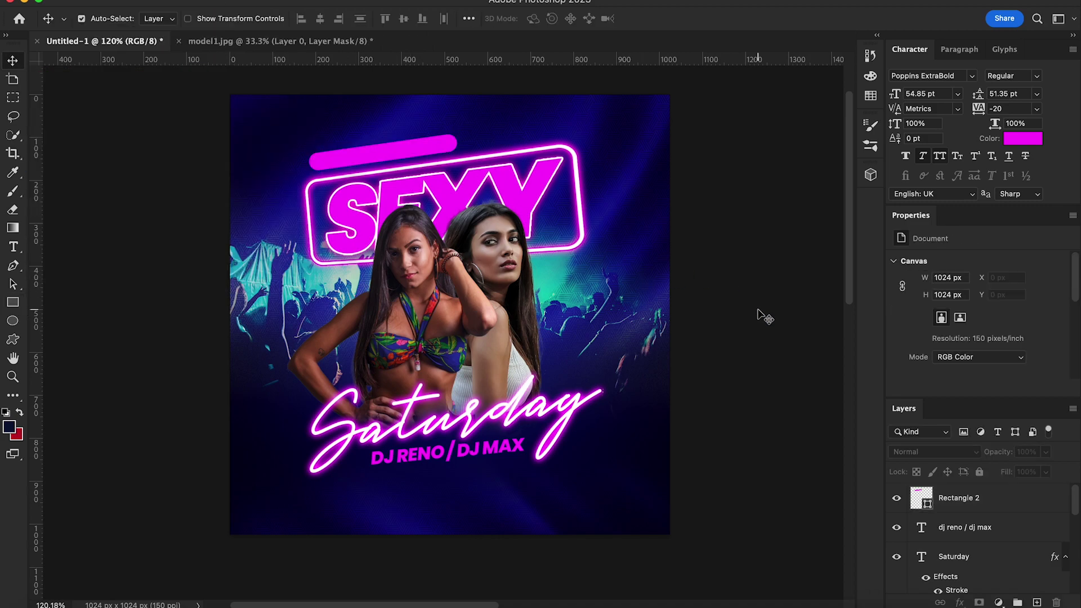
Step: Type 'YOUR CLUB PRESENTS' above the pill and shrink it to fit the flyer width
key(t)
scroll(204, 288, up, 2)
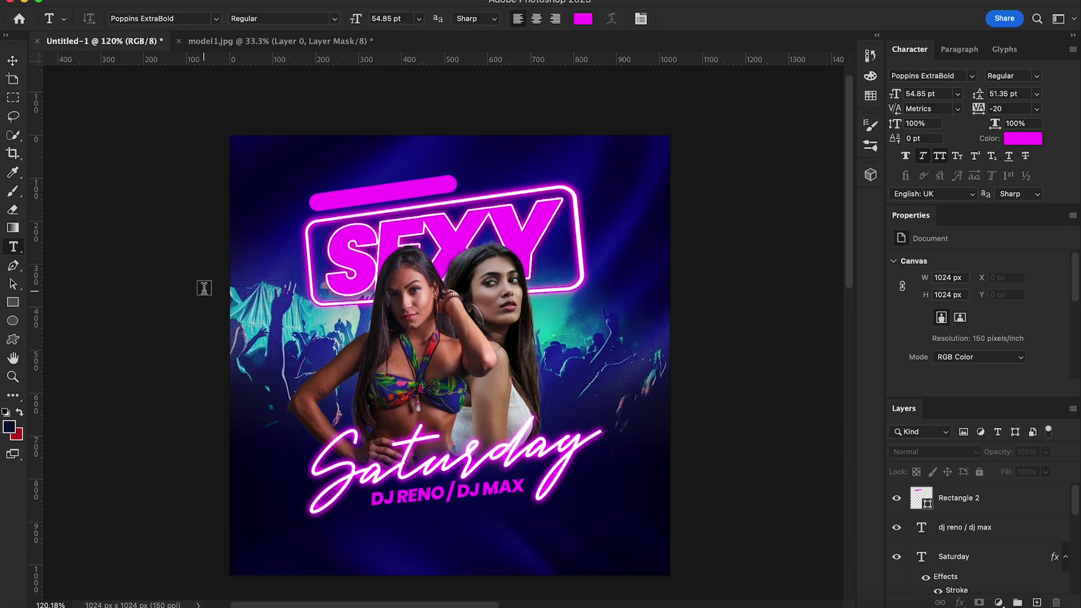
click(280, 189)
text(YOUR CL)
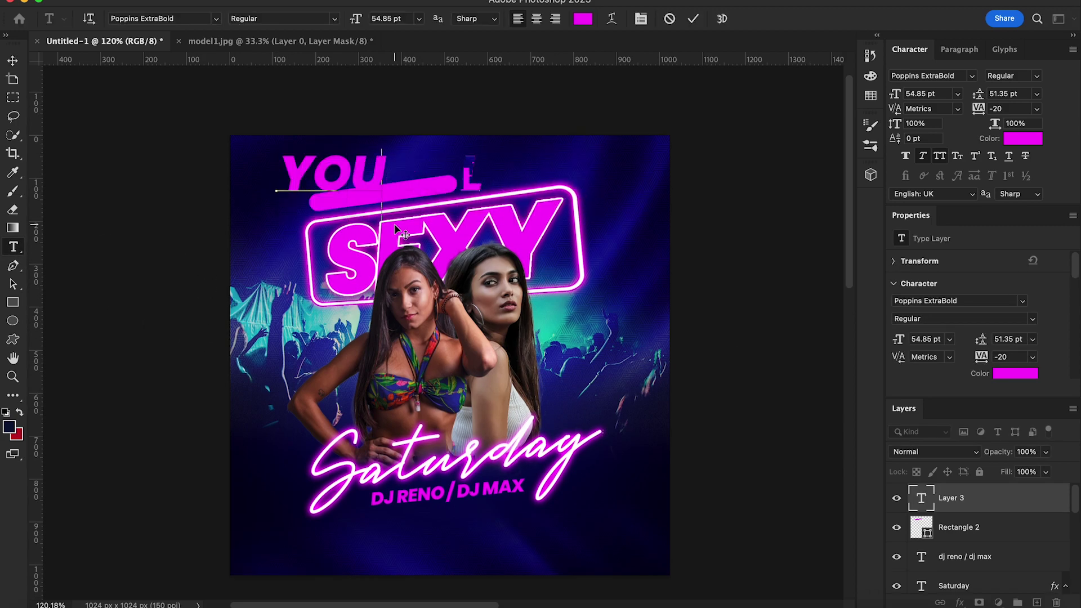
text(UB PRES)
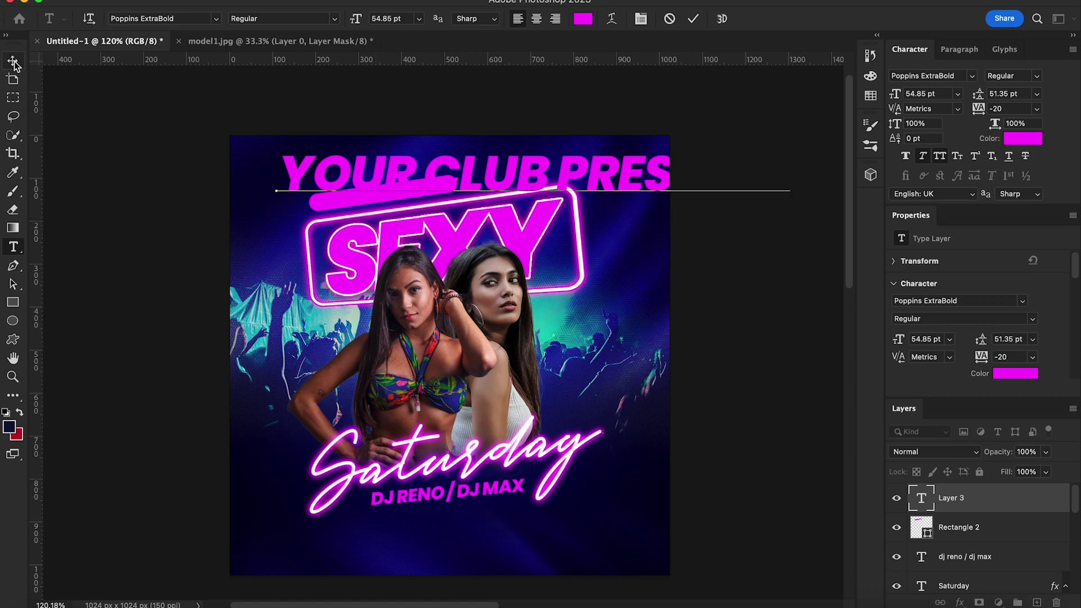
click(14, 65)
key(ctrl+t)
drag(795, 222, 550, 183)
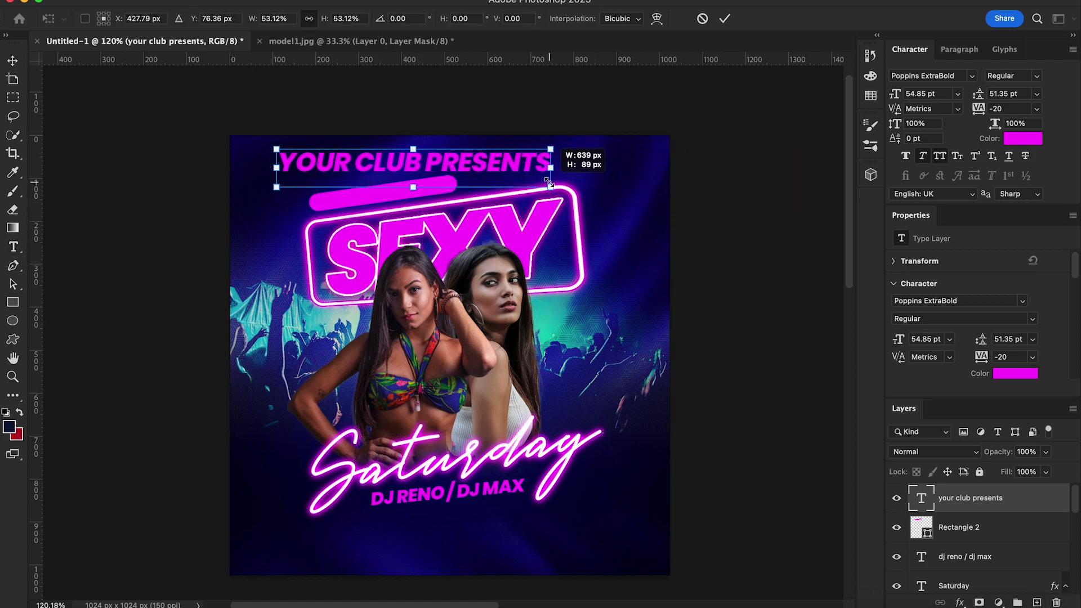
key(Return)
Step: Set the heading weight to Light and shrink it to about half size
click(971, 76)
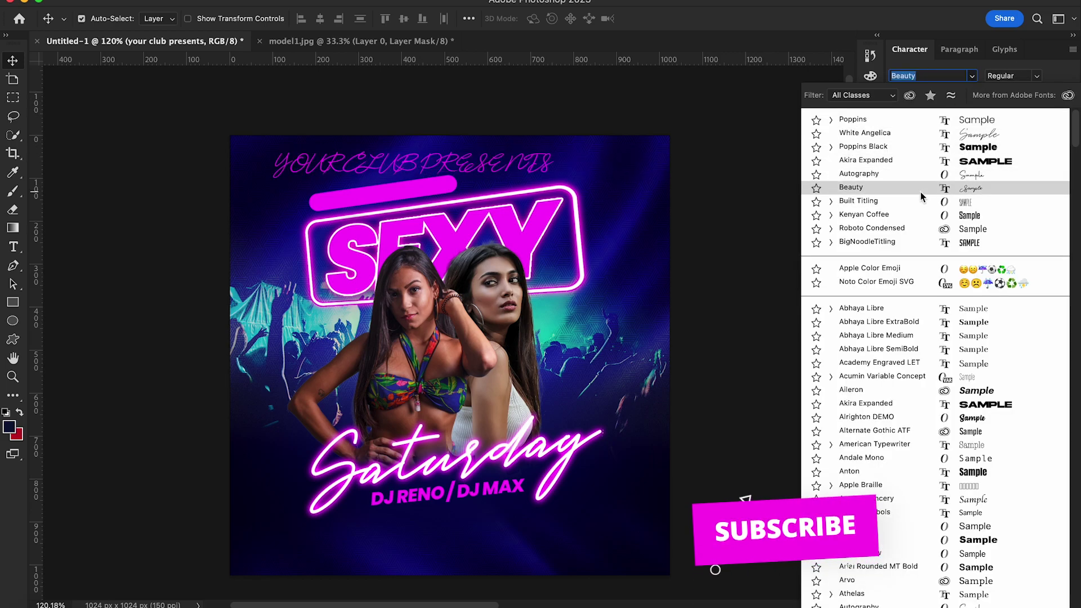
key(Escape)
click(1035, 80)
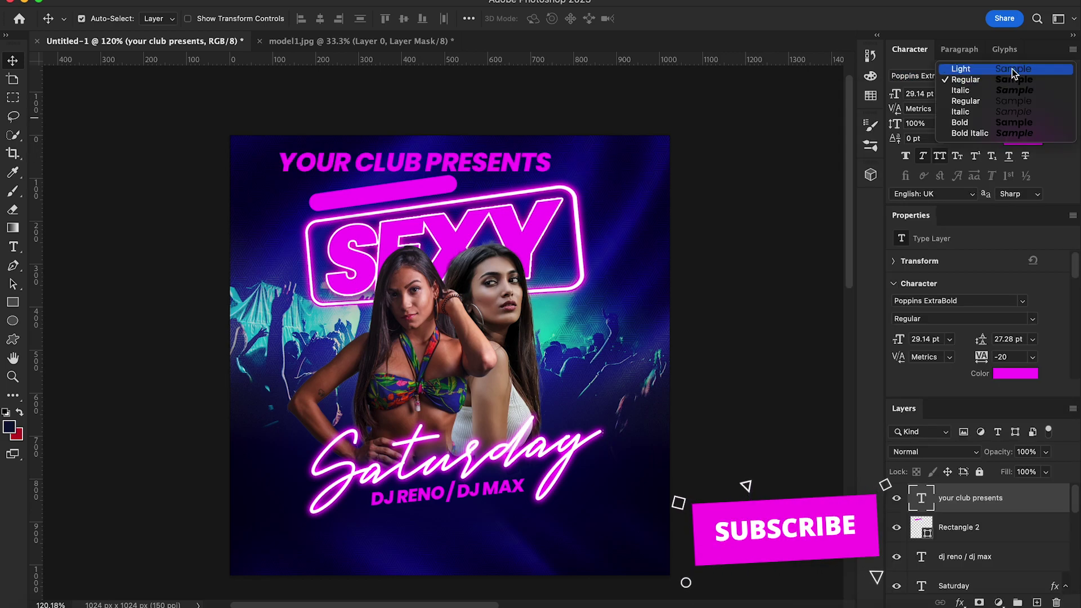
key(ctrl+t)
mouse_move(542, 193)
mouse_down()
mouse_move(397, 153)
mouse_move(444, 183)
mouse_up()
key(Return)
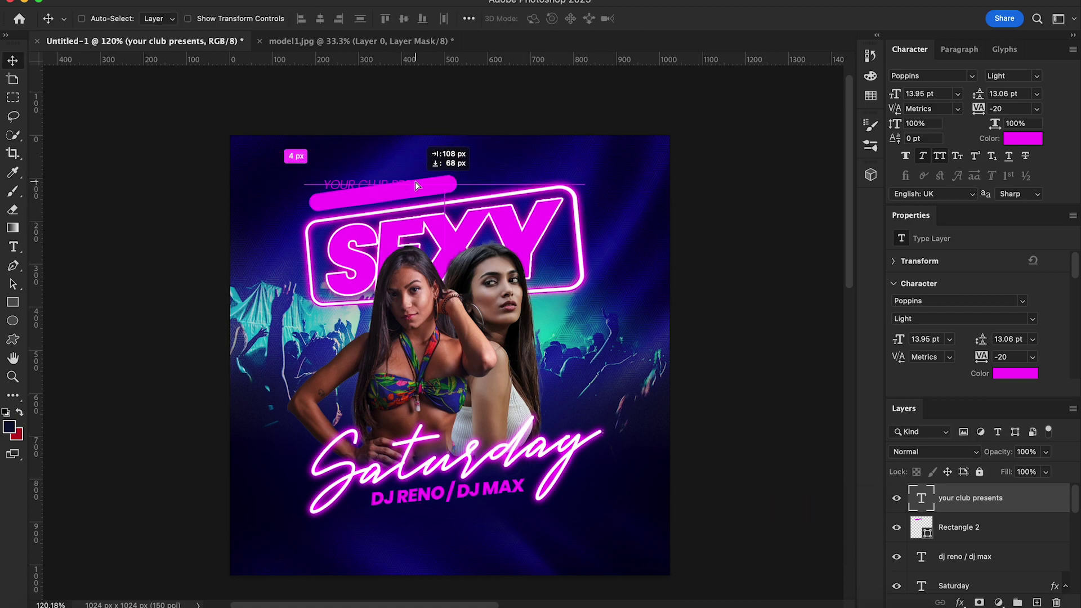
Step: Colour the heading white, then tilt and move it onto the magenta pill
click(1024, 139)
drag(609, 463, 595, 477)
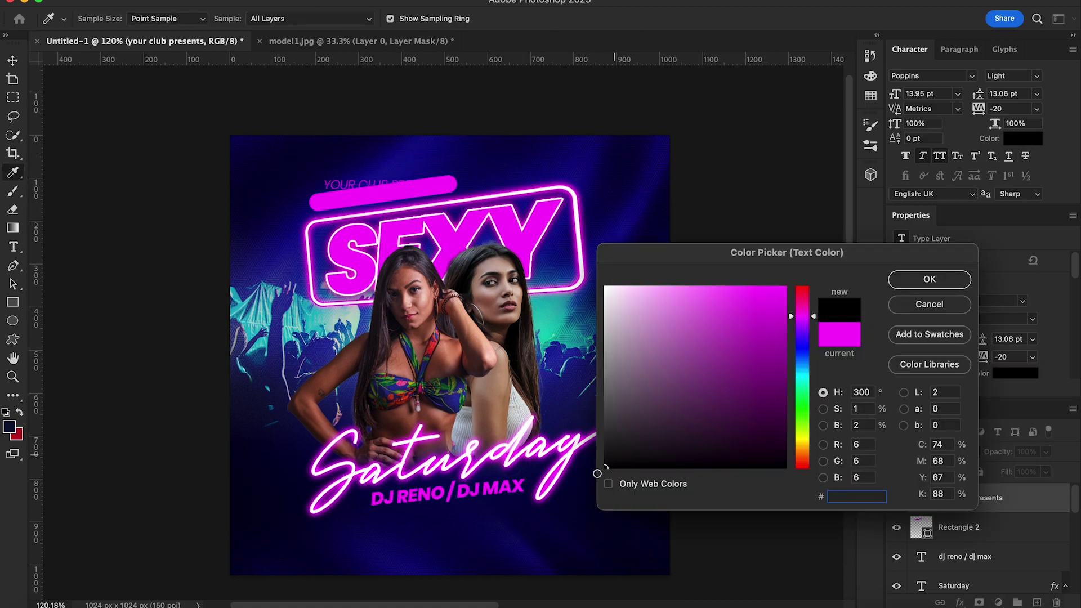
drag(630, 307, 587, 278)
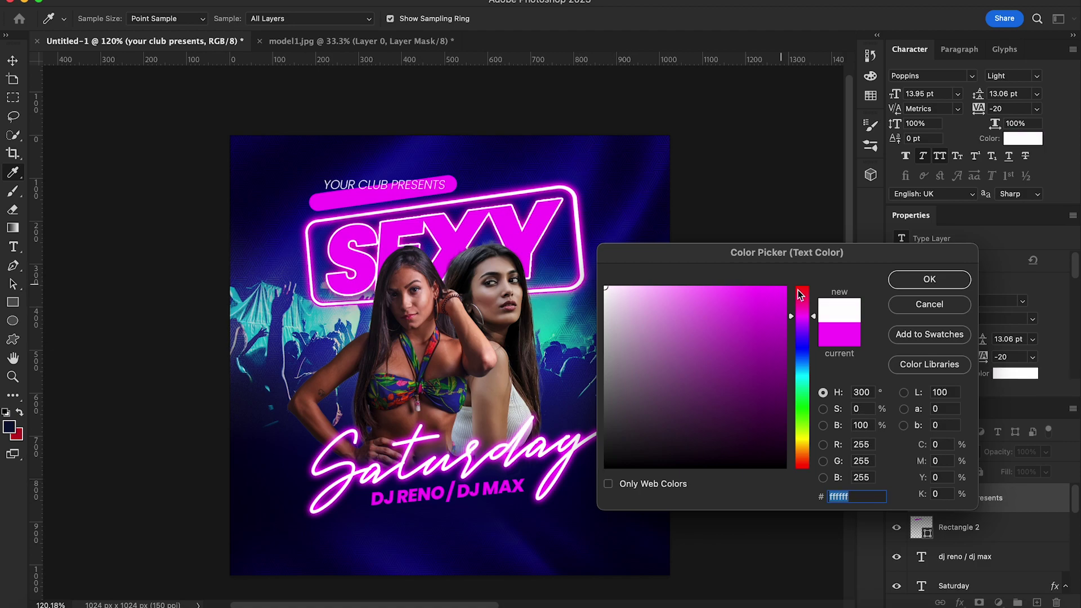
click(890, 282)
key(ctrl+t)
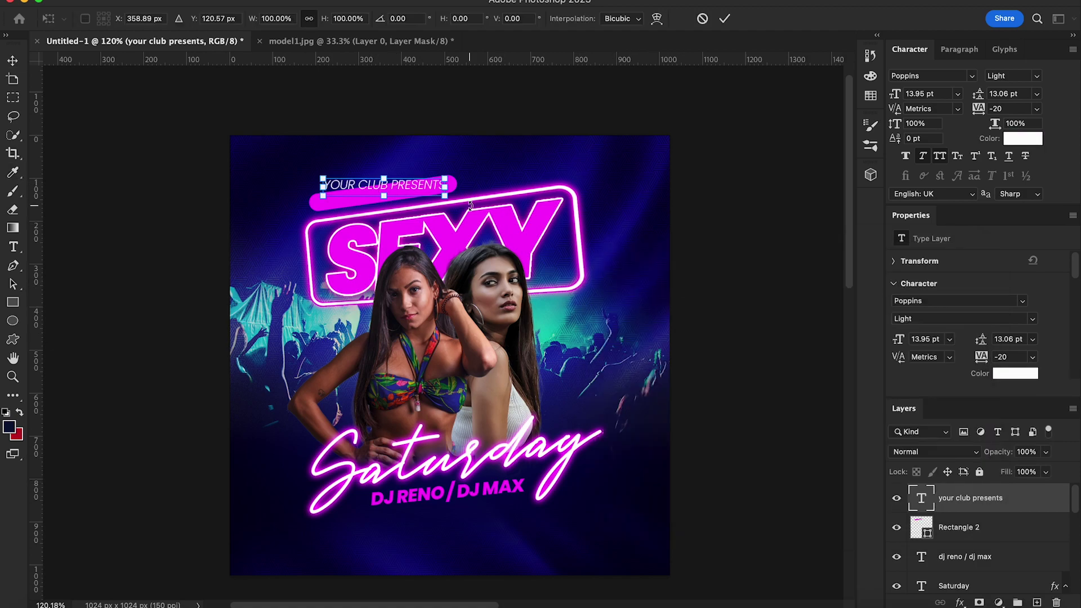
drag(471, 205, 473, 185)
drag(394, 186, 403, 194)
key(Return)
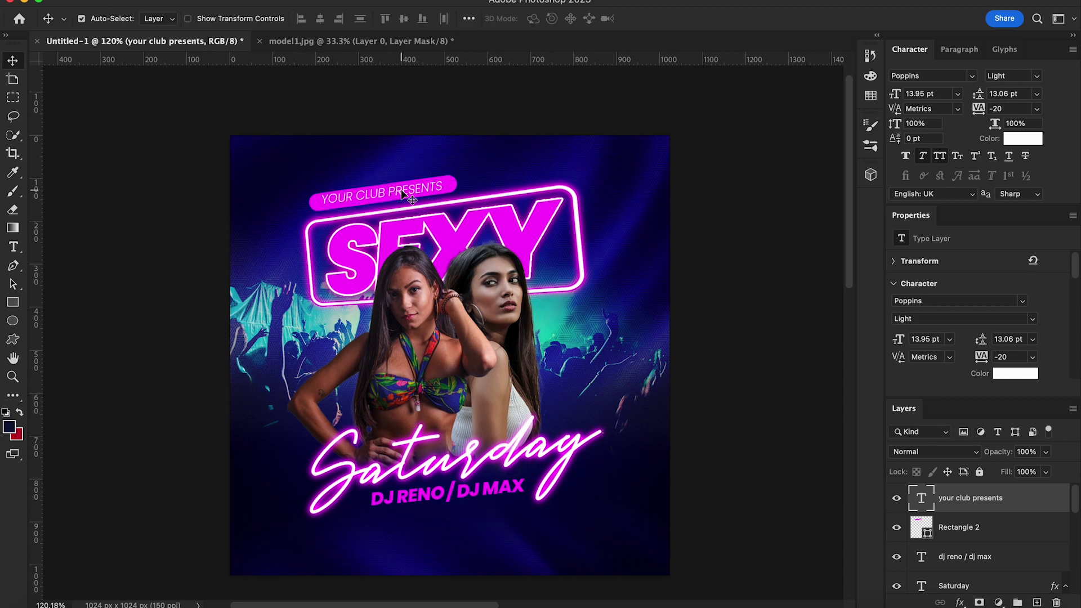
Step: Fine-tune the heading's tilt to match the pill's angle
scroll(443, 210, up, 3)
key(ctrl+t)
drag(459, 214, 467, 220)
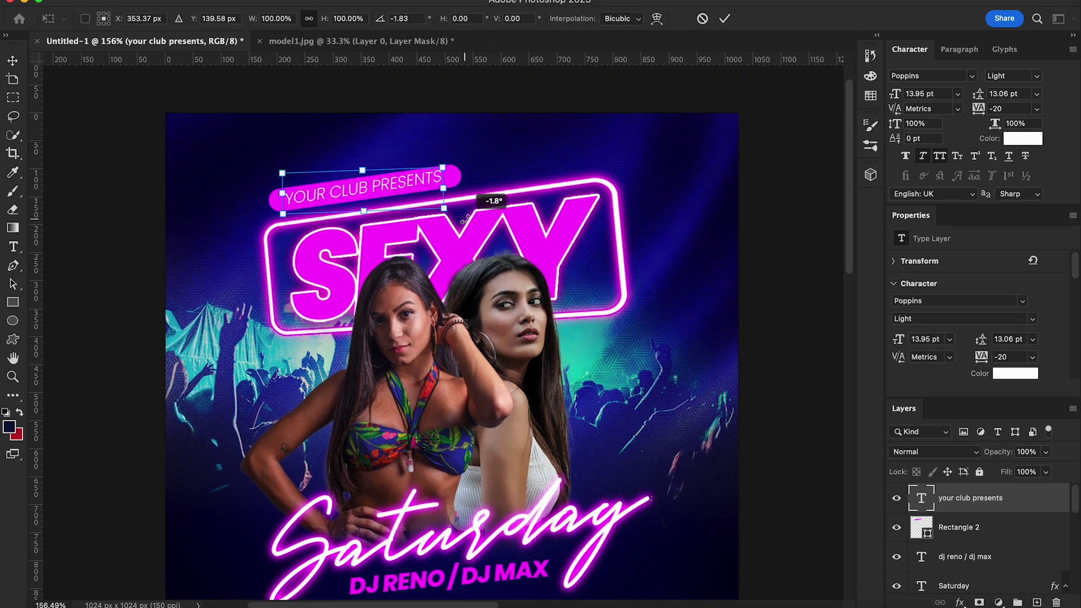
key(Return)
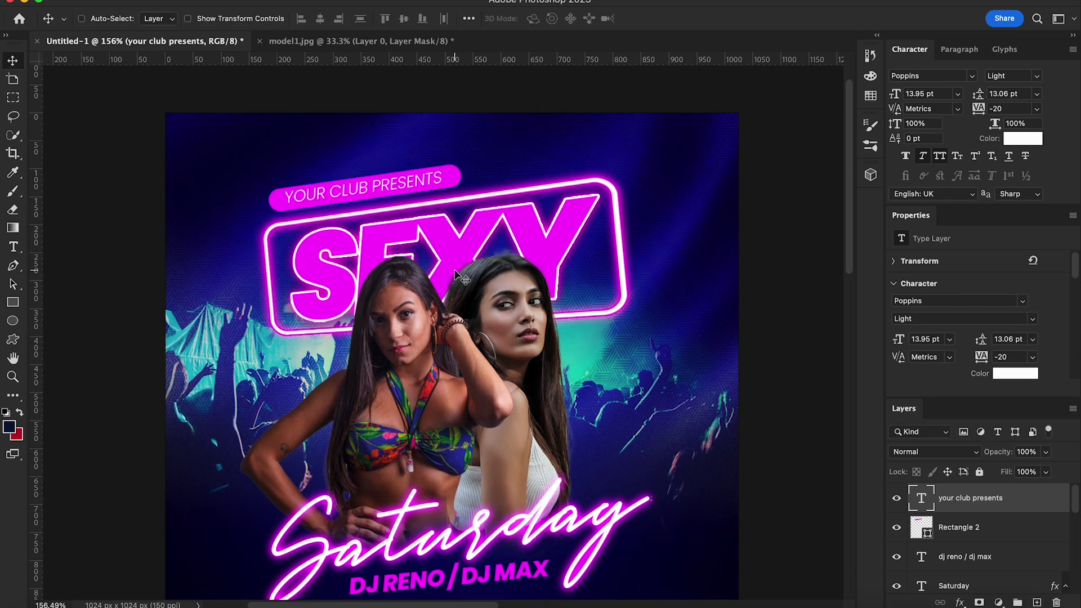
key(ctrl+t)
drag(458, 214, 459, 216)
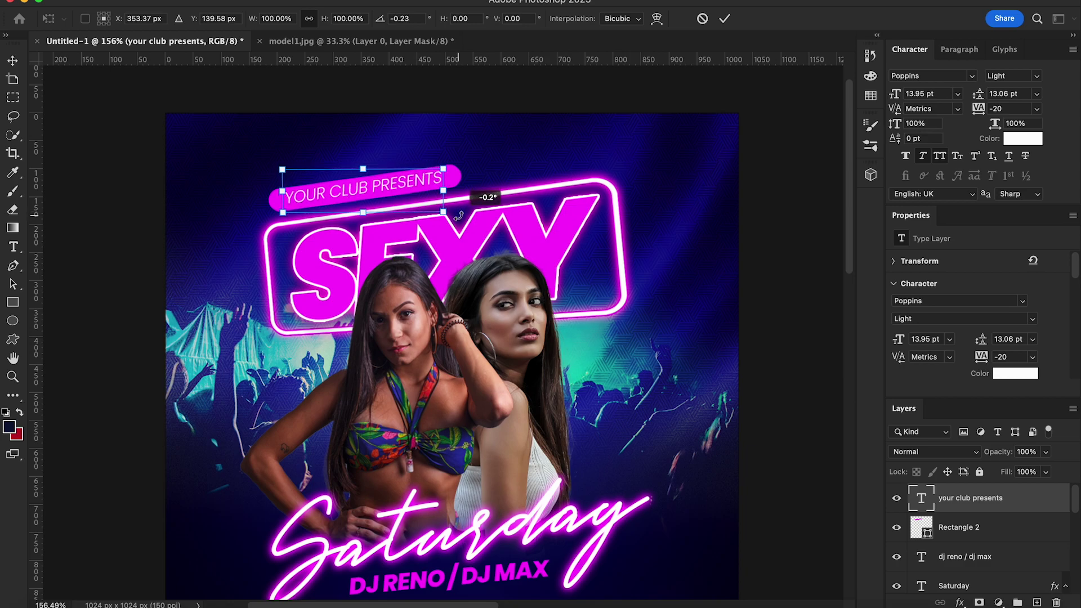
key(Return)
Step: Make the words 'YOUR CLUB' bold in the heading
key(t)
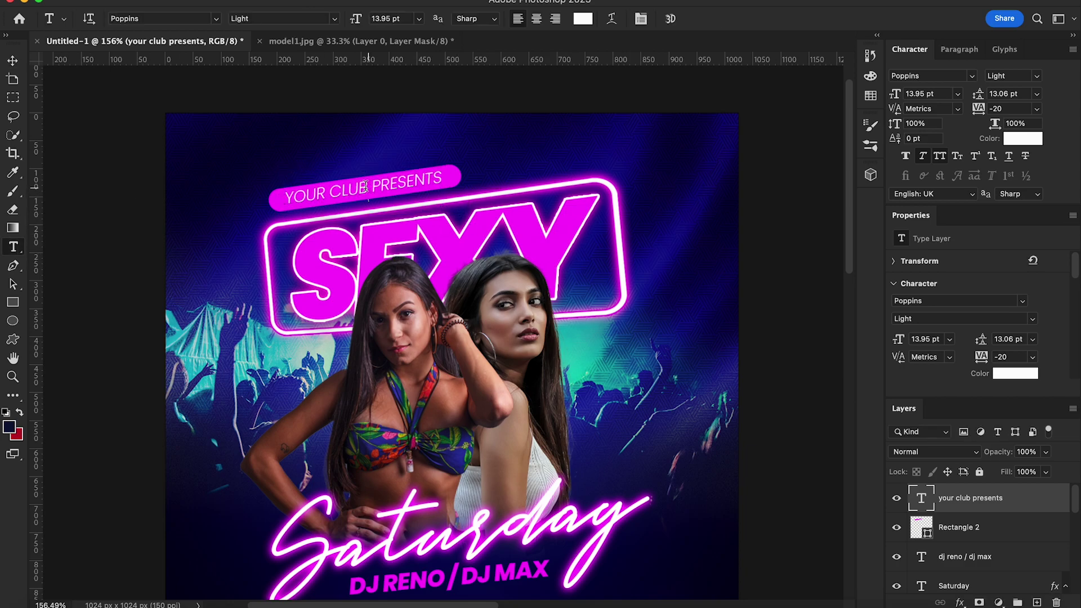
drag(364, 187, 284, 198)
click(1012, 76)
click(1012, 116)
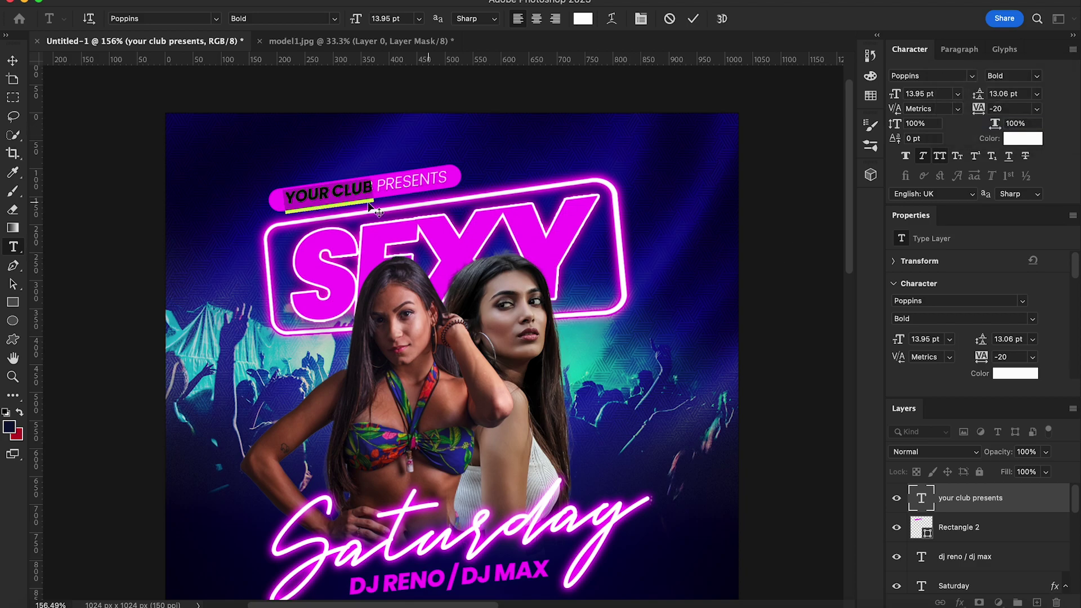
key(ctrl+Return)
key(v)
key(ctrl+minus)
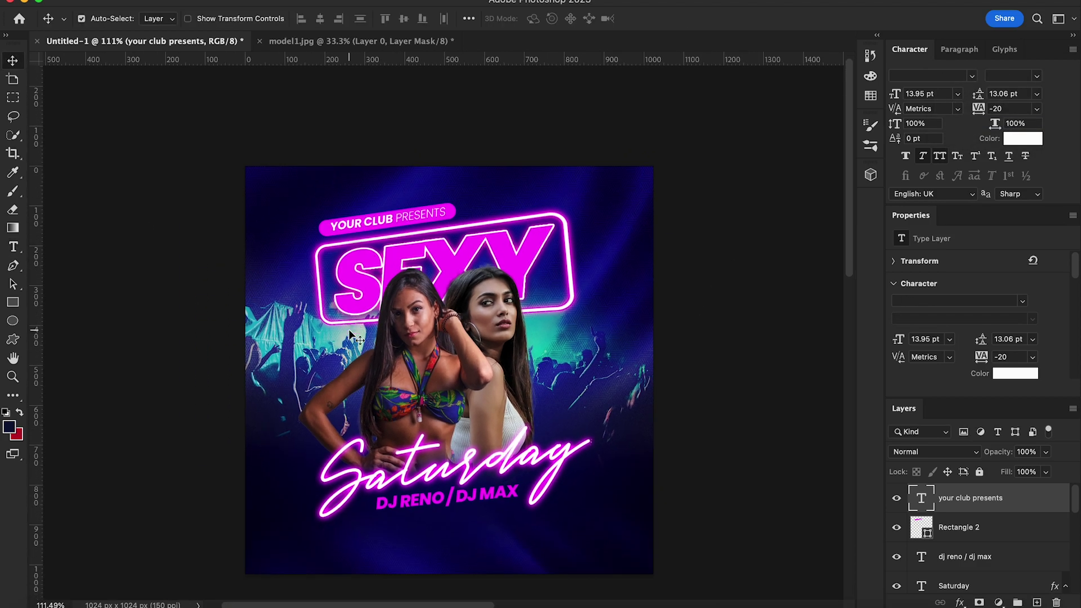
Step: Add a Black Condensed '8' near the top, tilted and placed beside the heading
key(t)
scroll(551, 283, up, 3)
click(483, 242)
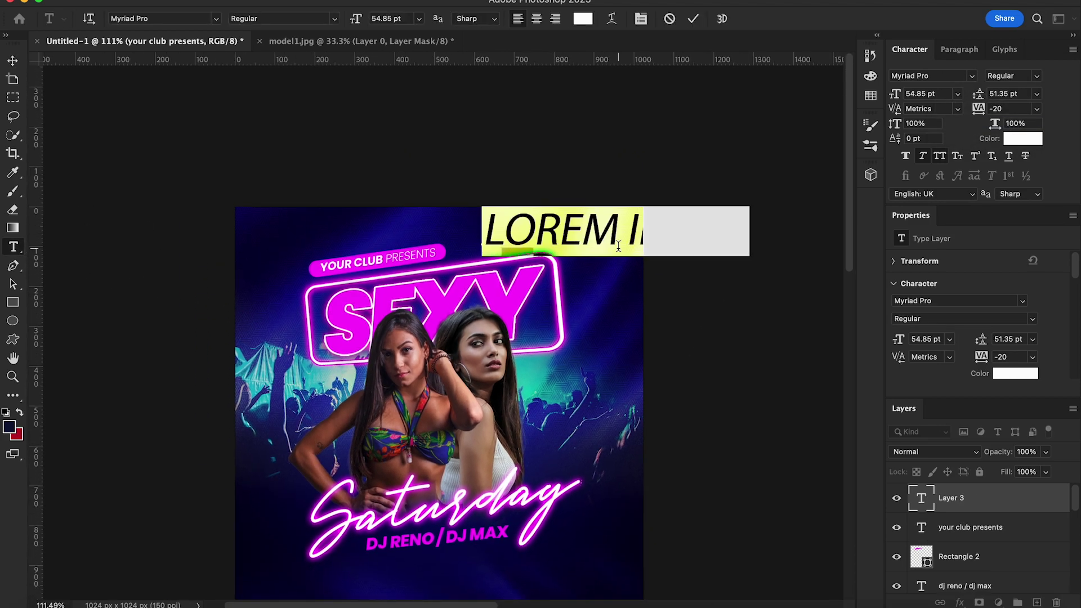
text(8)
key(ctrl+Return)
key(v)
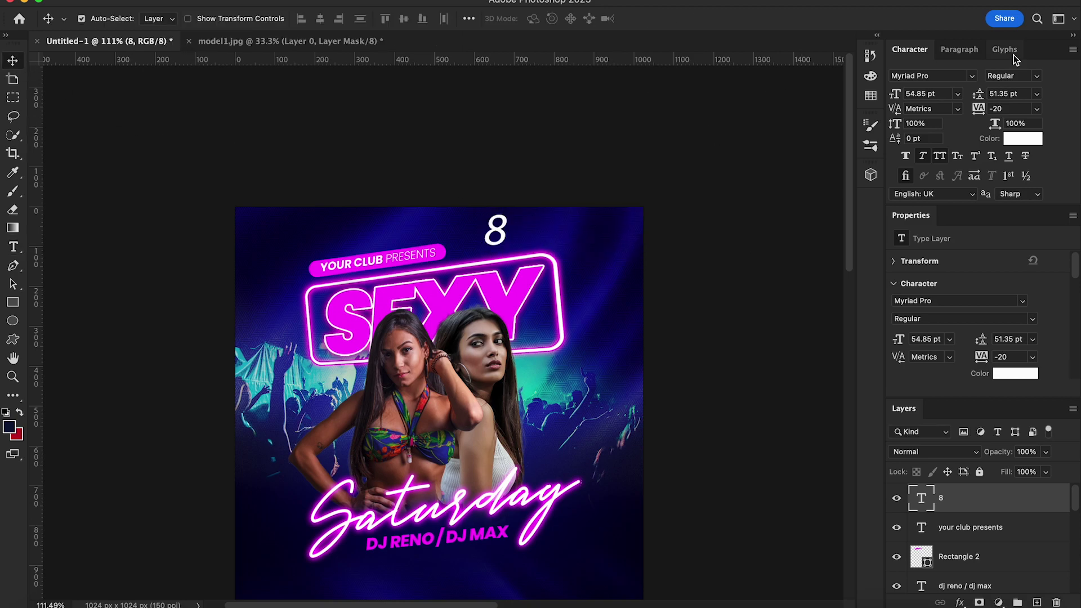
click(1037, 75)
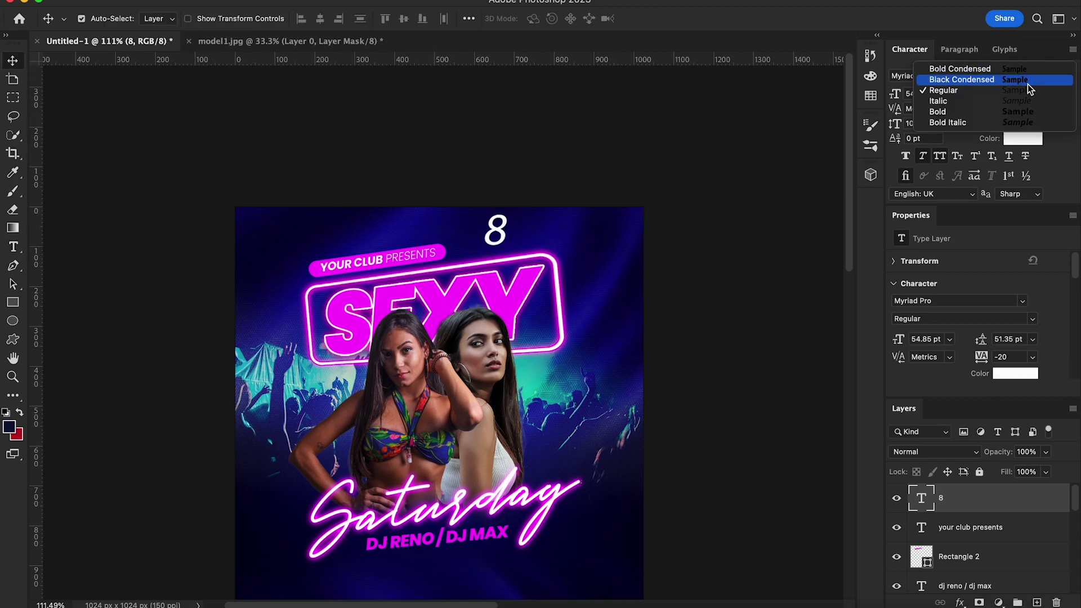
click(962, 80)
key(ctrl+t)
mouse_move(536, 274)
mouse_down()
mouse_move(463, 256)
mouse_move(491, 268)
mouse_up()
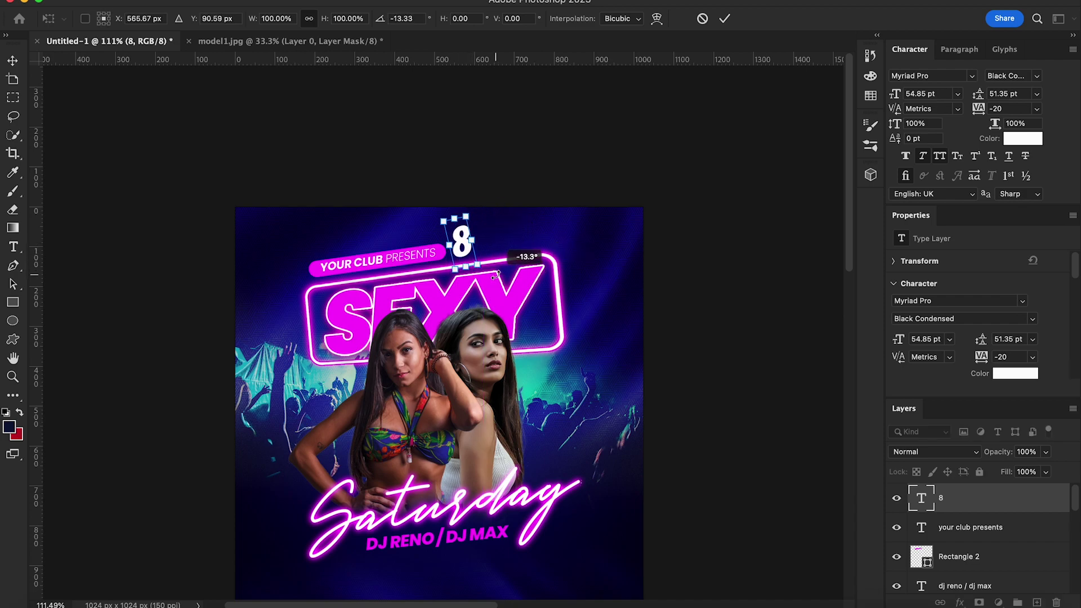
drag(469, 216, 468, 220)
key(Return)
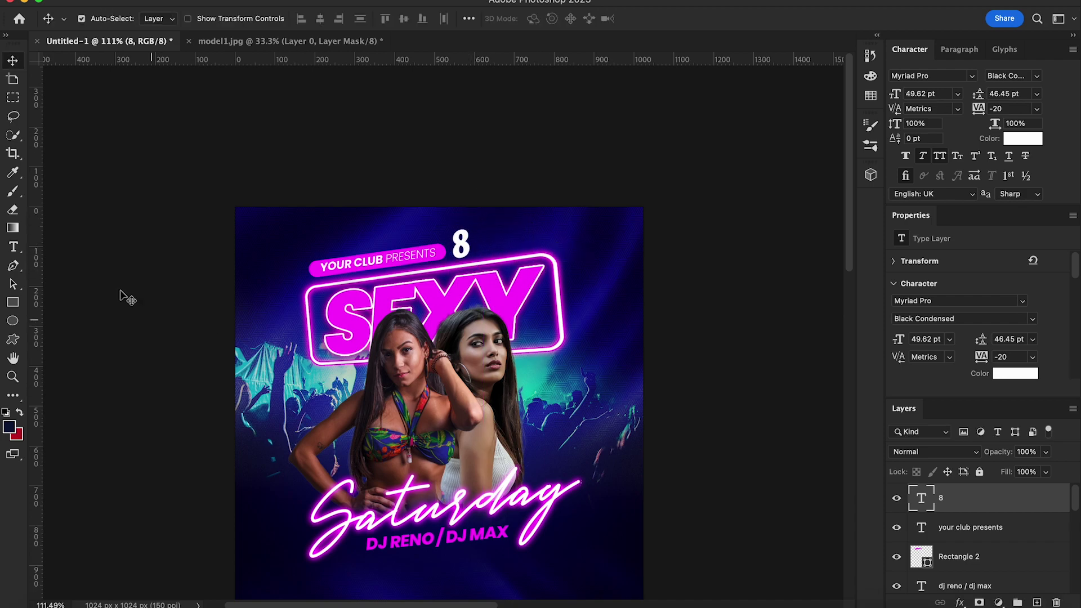
Step: Add a two-line 'TH / july' text and shrink it beside the 8
key(t)
click(512, 243)
text(TH)
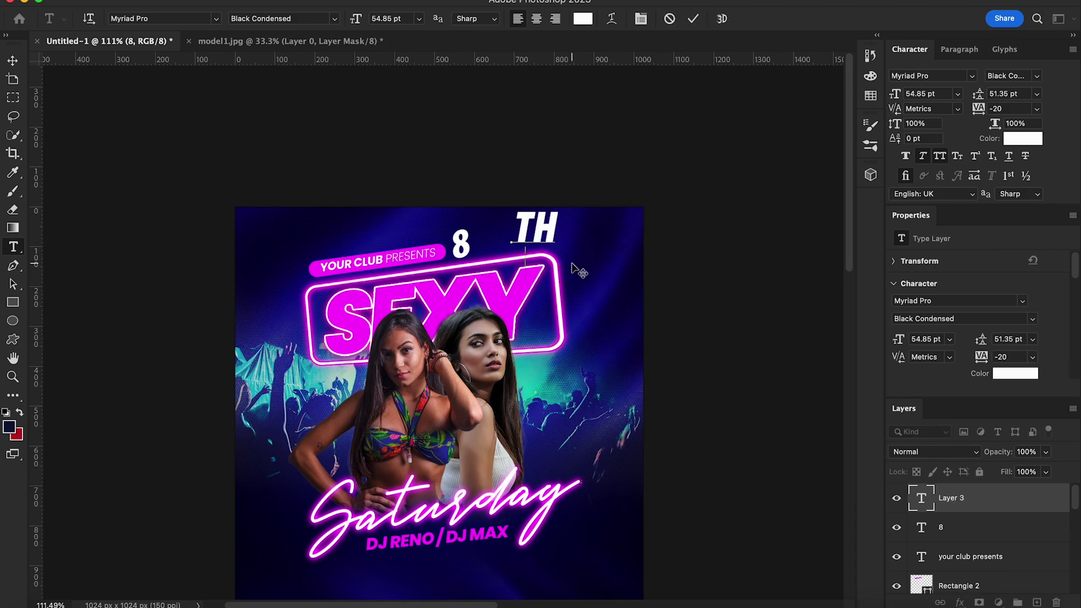
key(Return)
text(july)
click(13, 60)
key(ctrl+t)
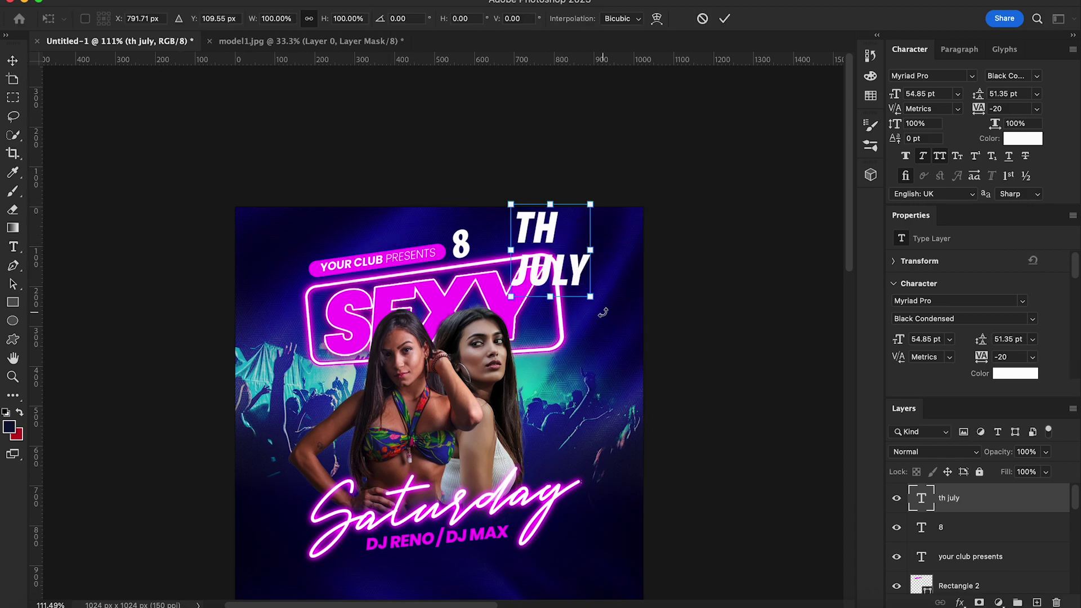
drag(591, 296, 545, 242)
key(Return)
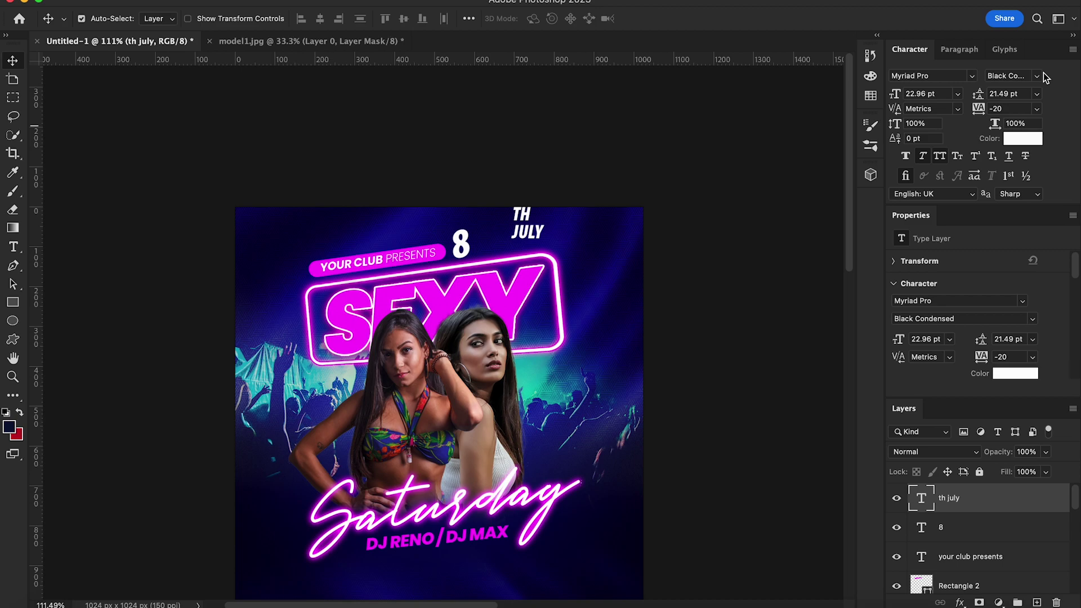
Step: Set TH JULY to Poppins Light and resize it beside the 8
click(1038, 76)
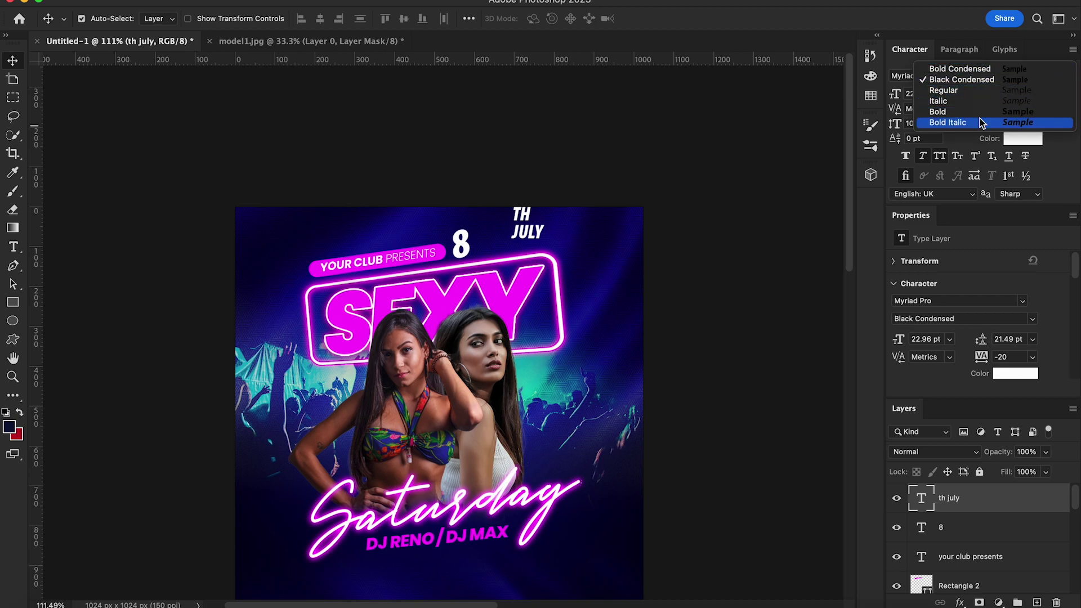
key(Escape)
click(972, 76)
click(931, 137)
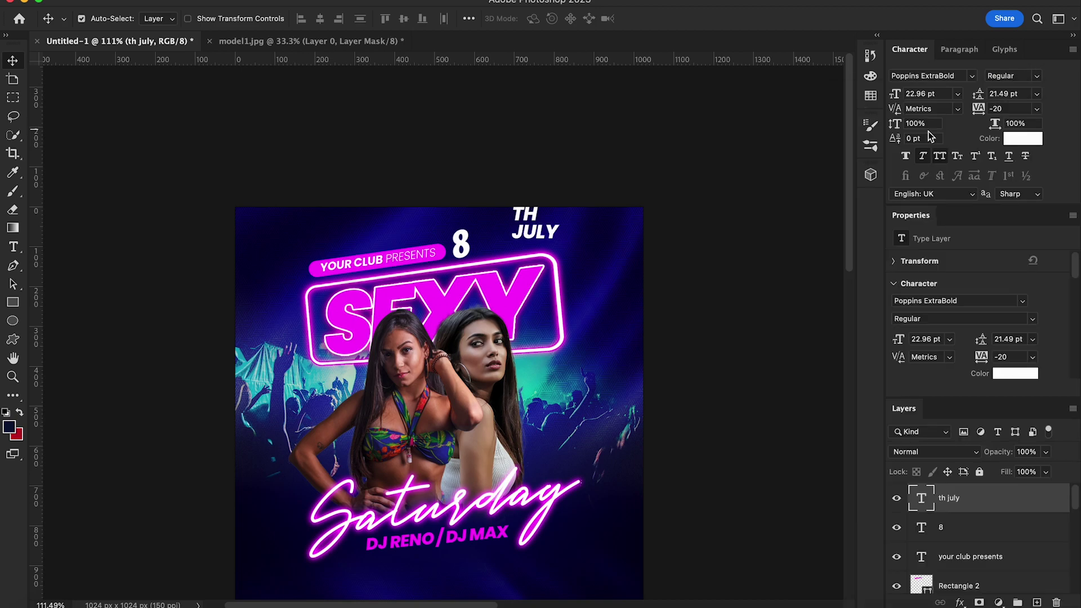
click(1038, 76)
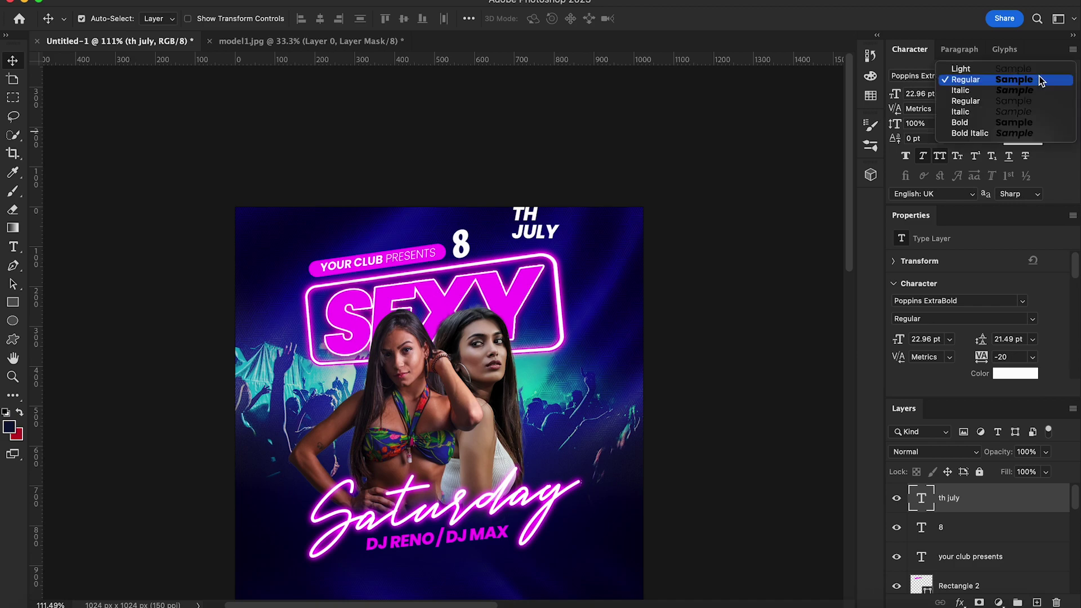
click(1008, 66)
key(ctrl+t)
mouse_move(556, 254)
mouse_down()
mouse_move(539, 233)
mouse_move(485, 251)
mouse_up()
key(Return)
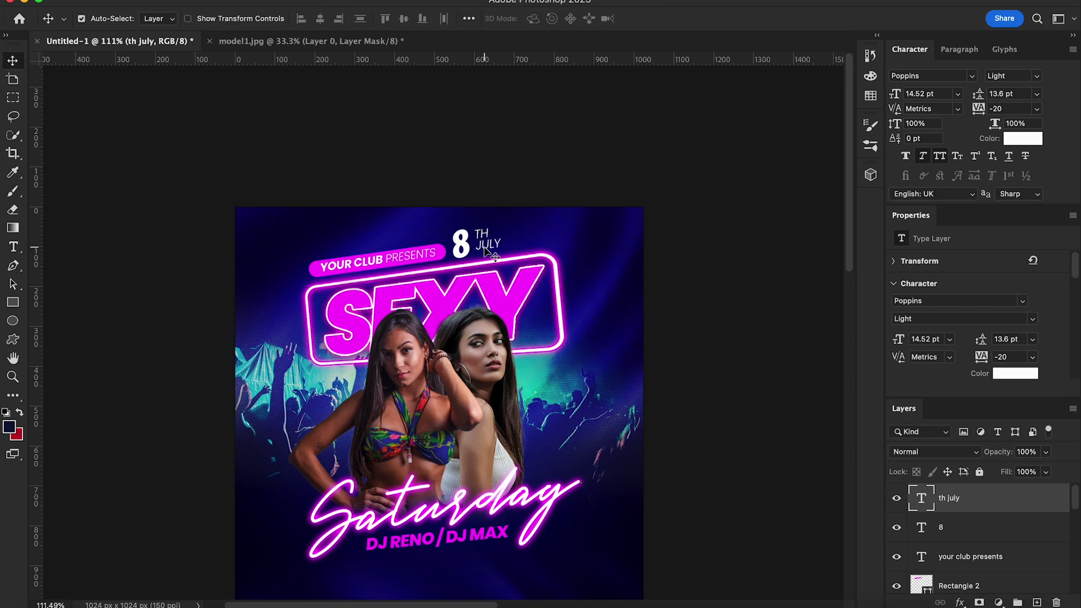
Step: Change the 8 to Poppins Black and nudge it slightly left
right_click(462, 240)
click(484, 243)
click(929, 76)
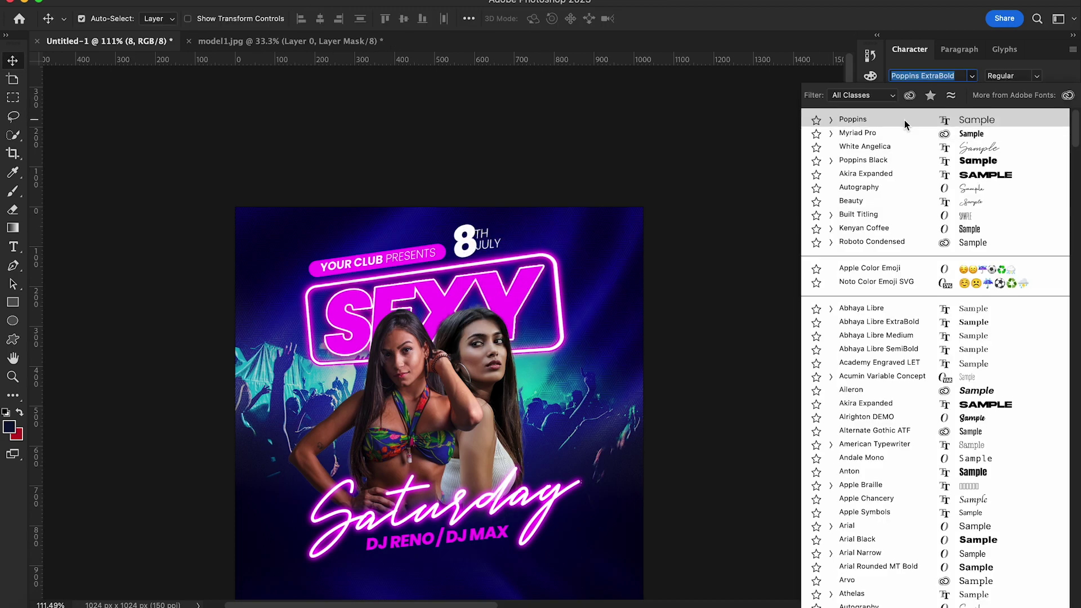
click(853, 120)
click(930, 76)
click(908, 161)
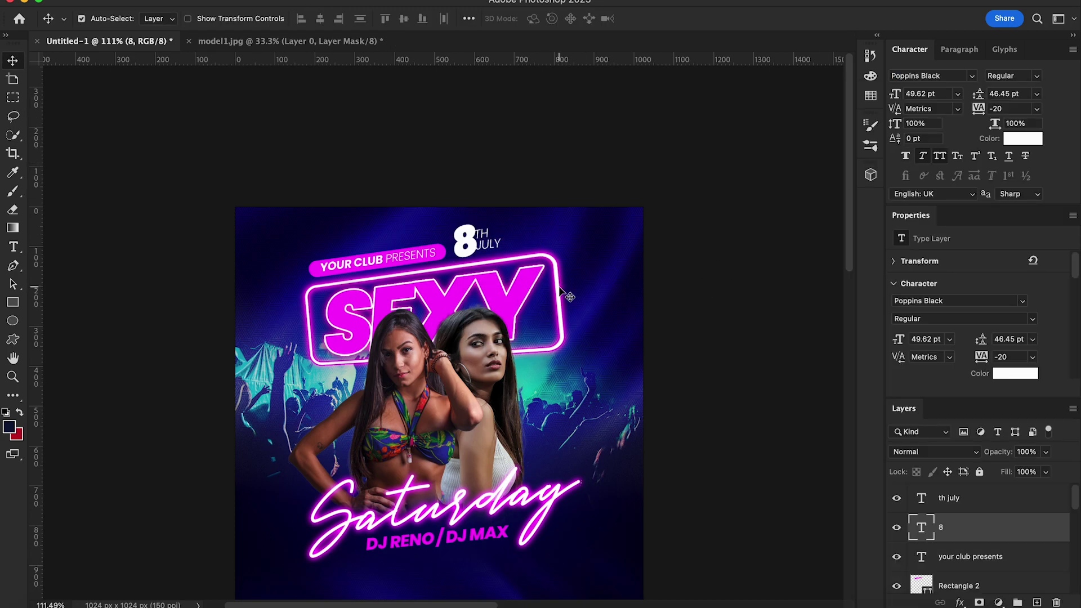
drag(472, 253, 467, 252)
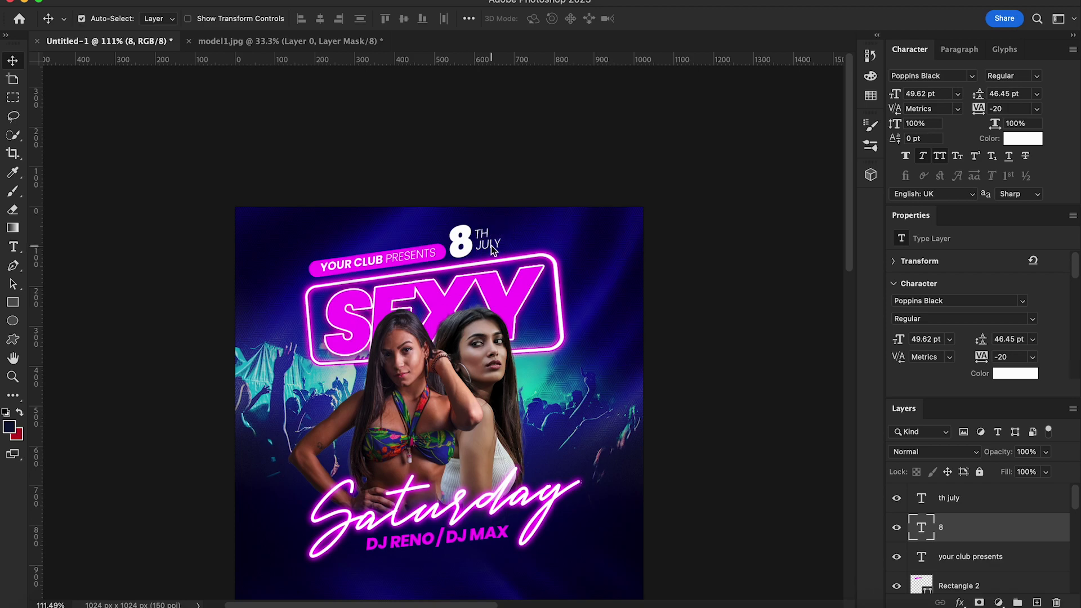
Step: Nudge the TH JULY text left and up against the 8
click(492, 249)
key(ctrl+t)
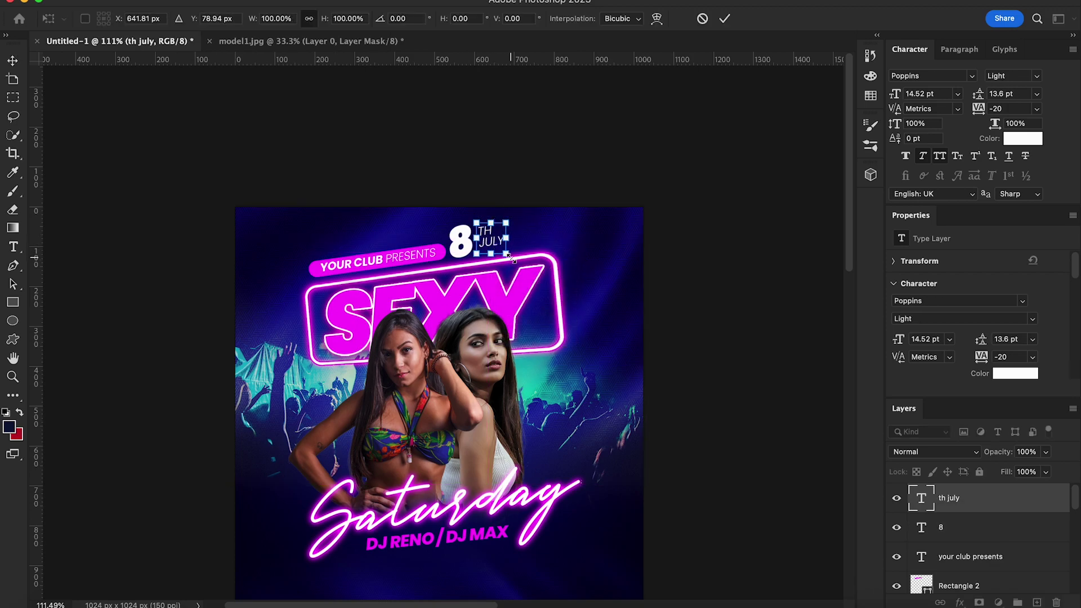
key(Return)
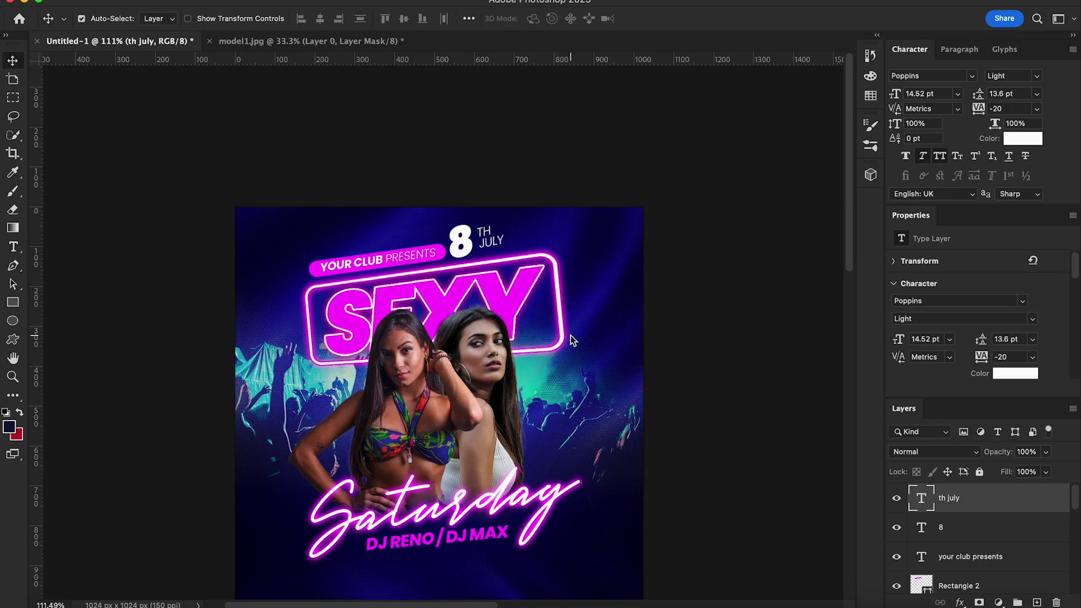
key(Left)
key(Left)
key(Up)
key(Up)
key(Left)
key(Left)
Step: Select the 8 and TH JULY layers together and shrink the whole date
scroll(473, 445, down, 3)
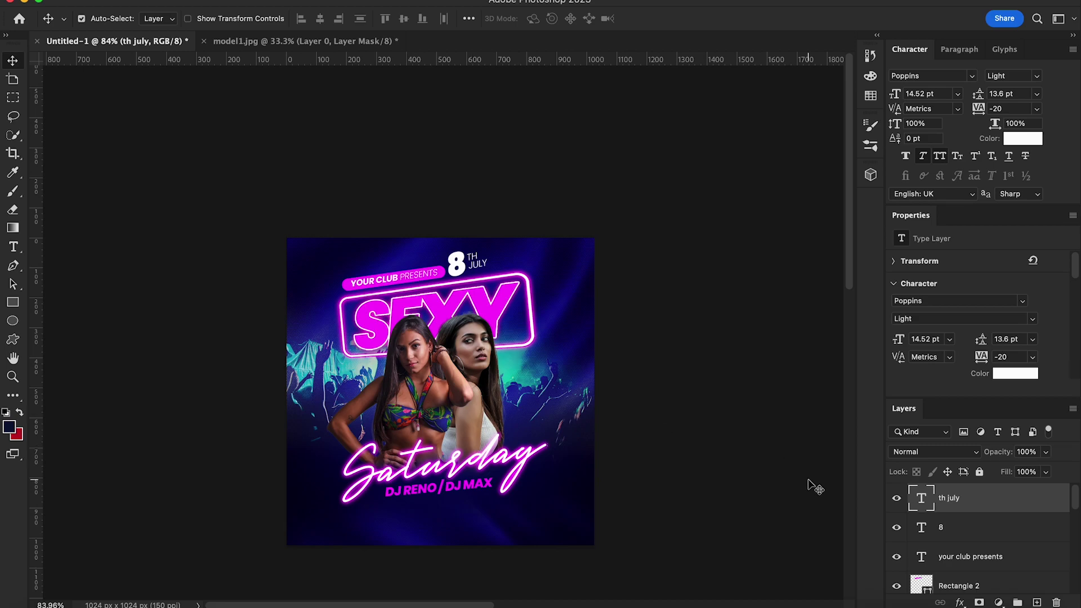
shift+click(956, 534)
key(ctrl+t)
drag(491, 255, 485, 258)
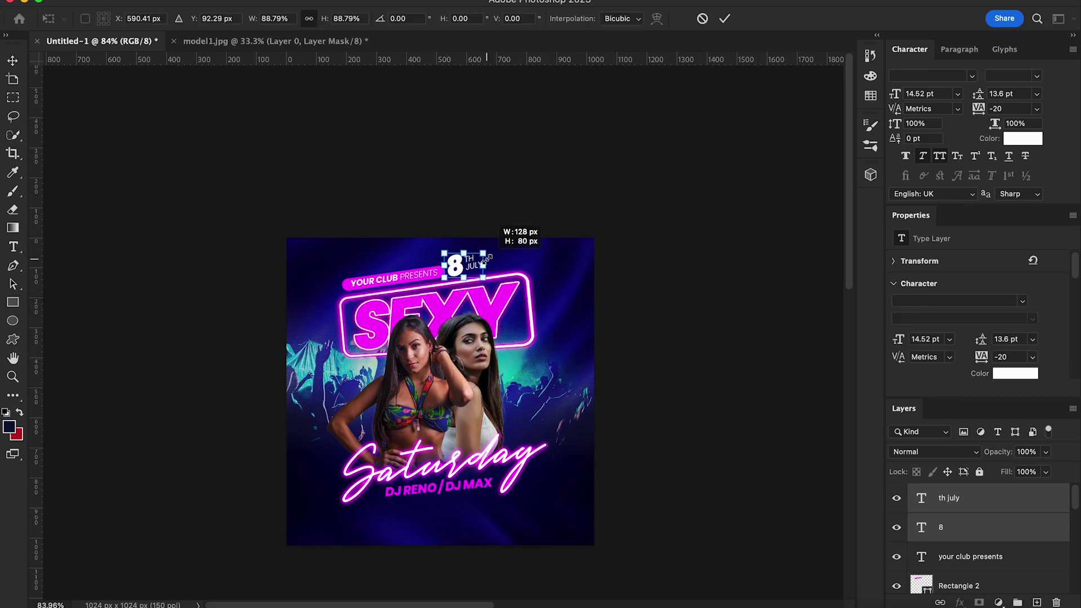
key(Return)
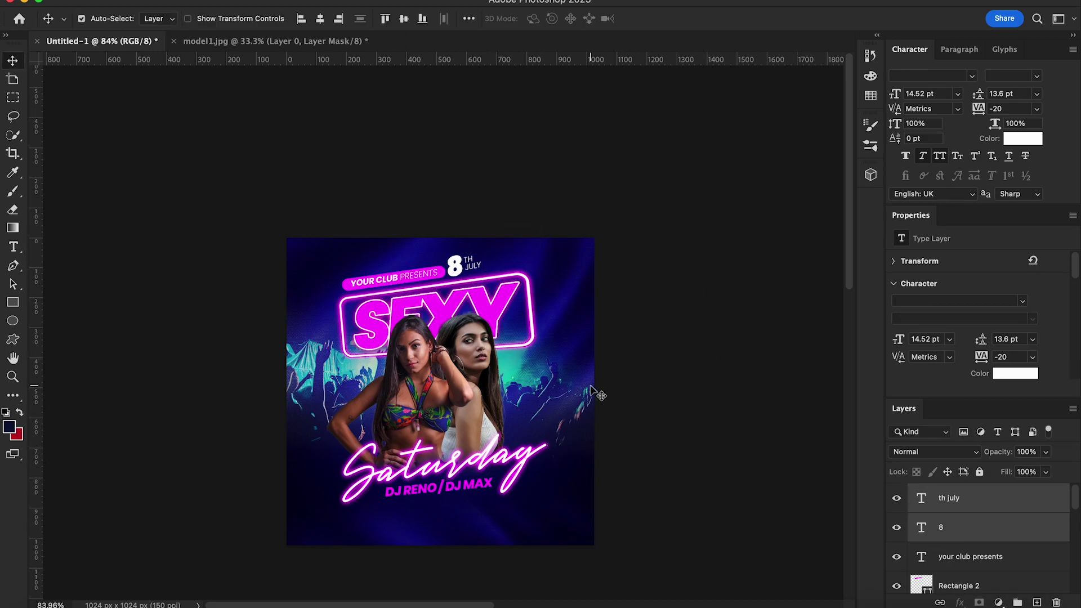
scroll(593, 391, up, 2)
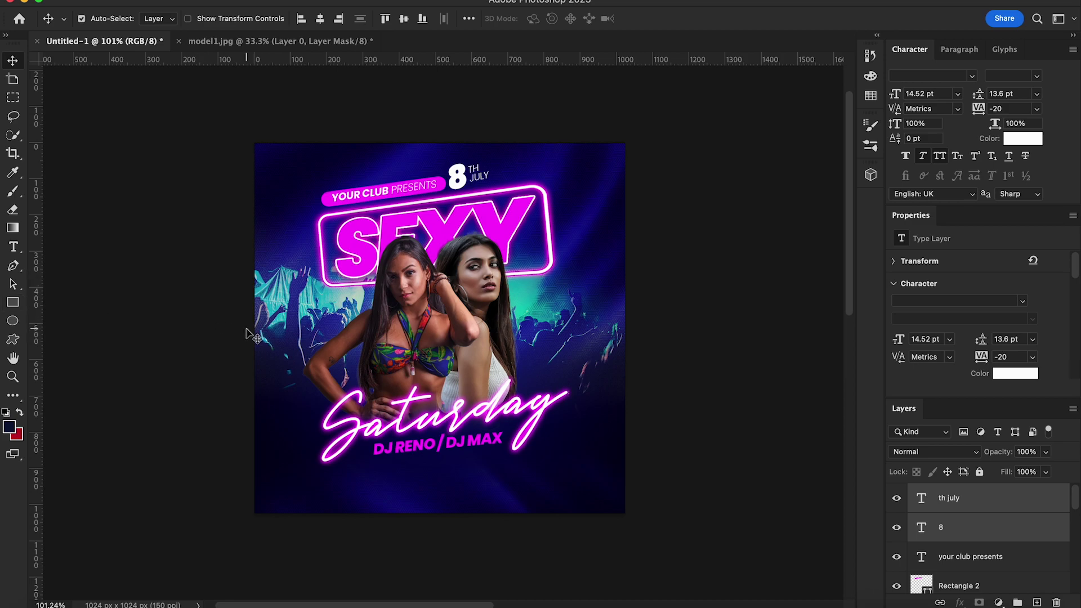
Step: Draw a bottom-left rectangle with no fill and a magenta outline
click(11, 305)
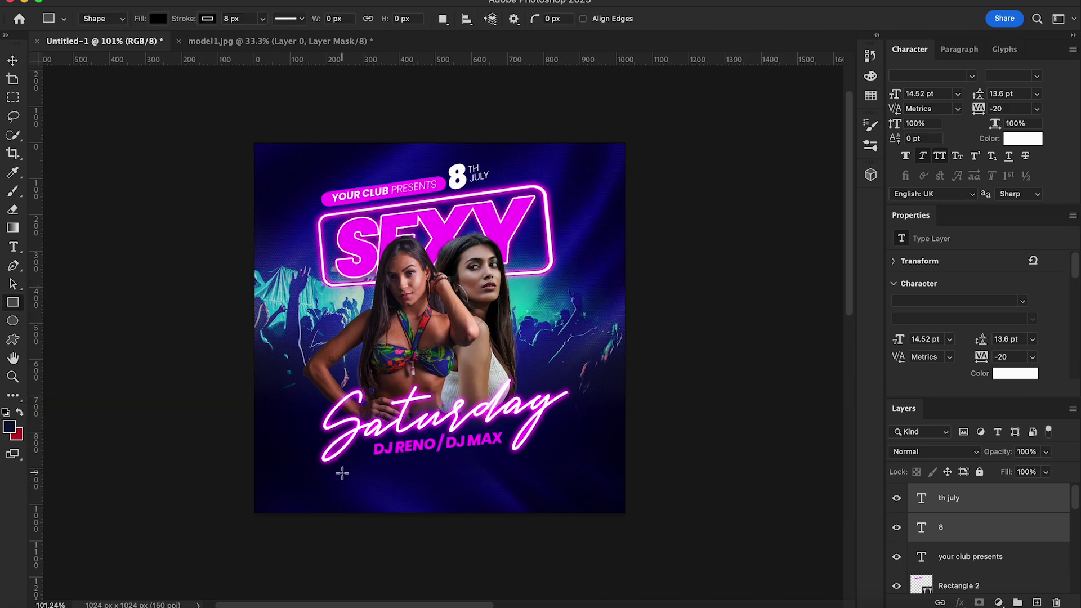
drag(342, 472, 407, 499)
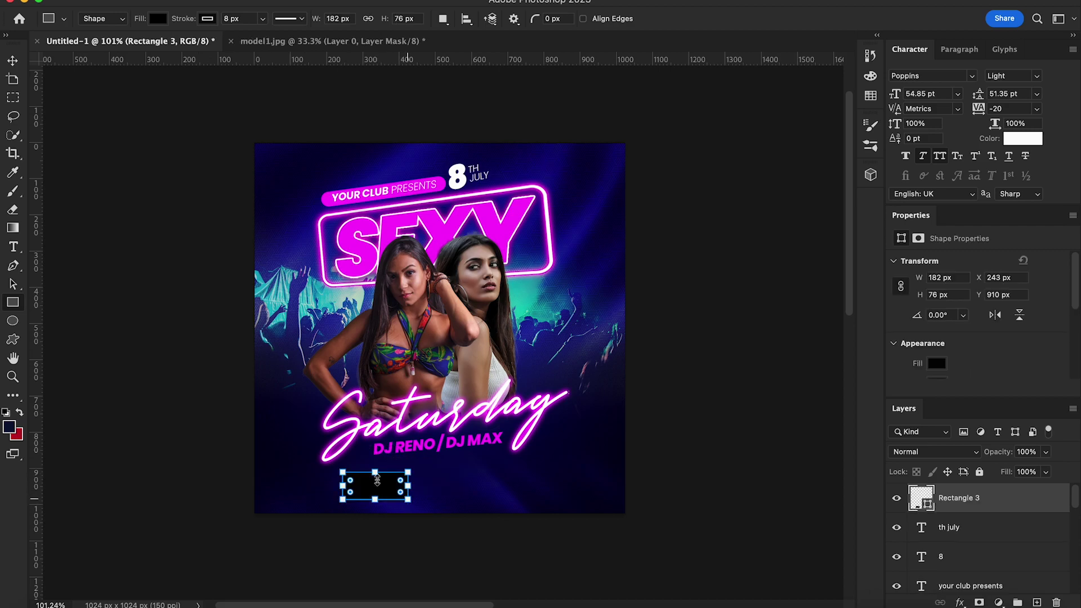
click(14, 62)
click(12, 302)
click(158, 19)
click(71, 46)
click(207, 19)
click(156, 95)
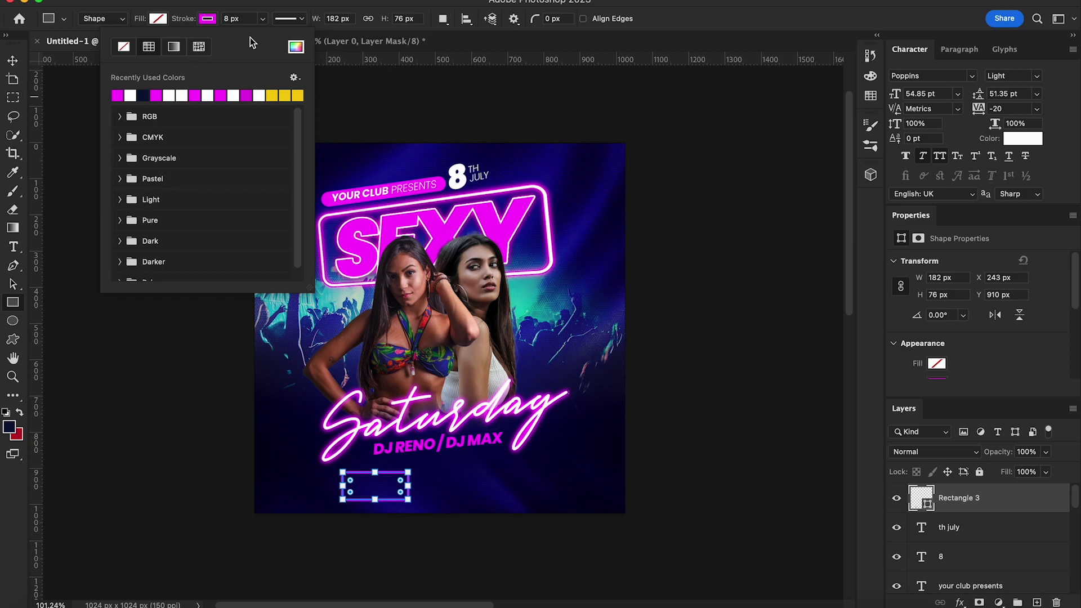
click(208, 18)
click(13, 61)
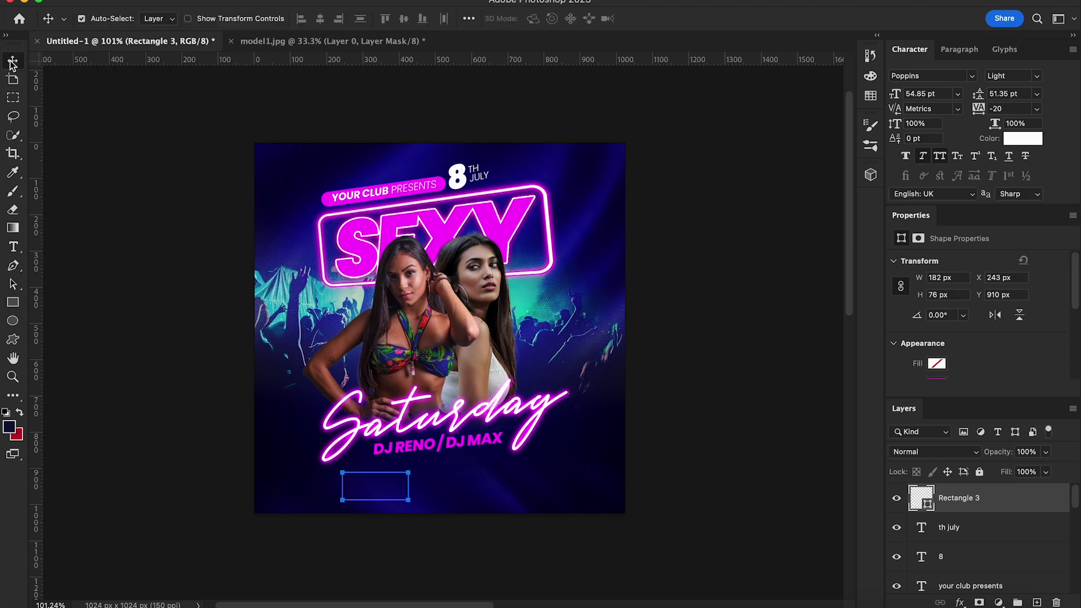
Step: Add two-line 'HOSTED / RICKY' text and shrink it into the magenta box
click(14, 248)
click(488, 481)
text(HOS)
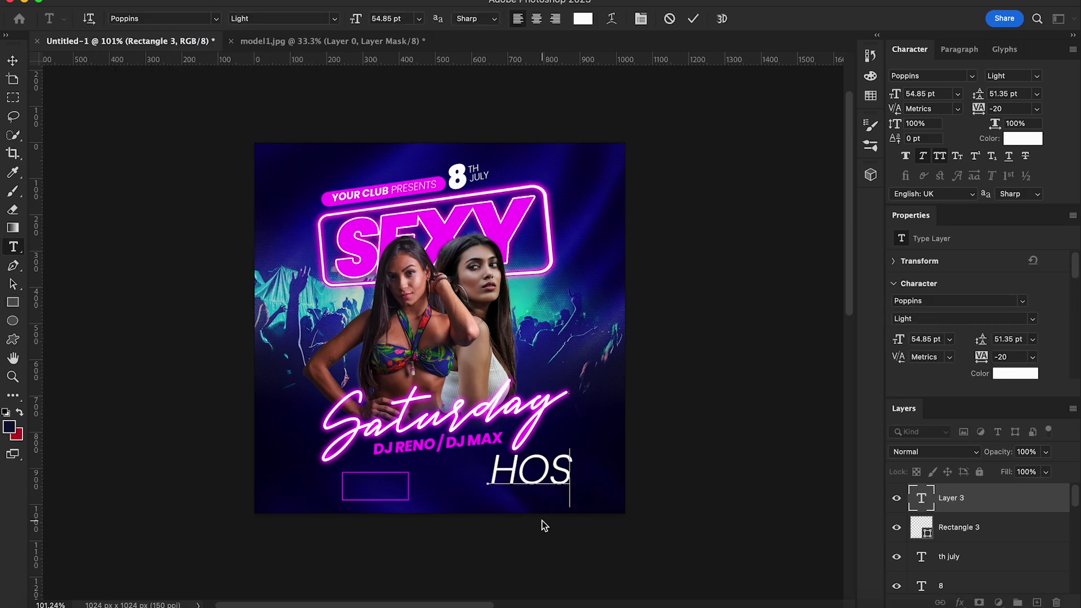
text(TED)
key(Return)
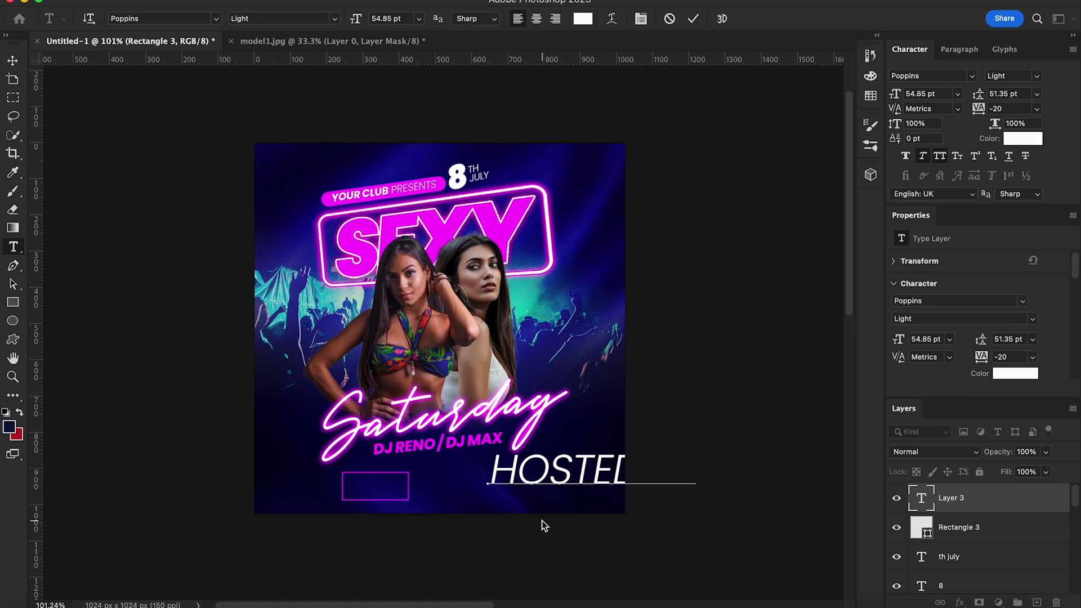
text(RICKY)
click(13, 60)
key(ctrl+t)
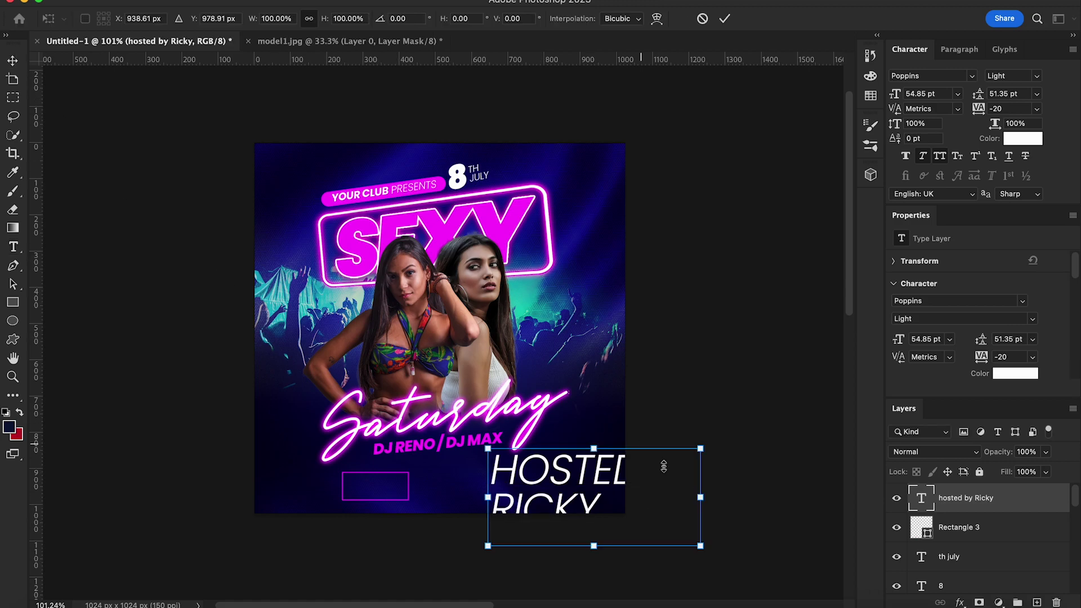
mouse_move(700, 546)
mouse_down()
mouse_move(553, 478)
mouse_move(431, 470)
mouse_move(382, 490)
mouse_up()
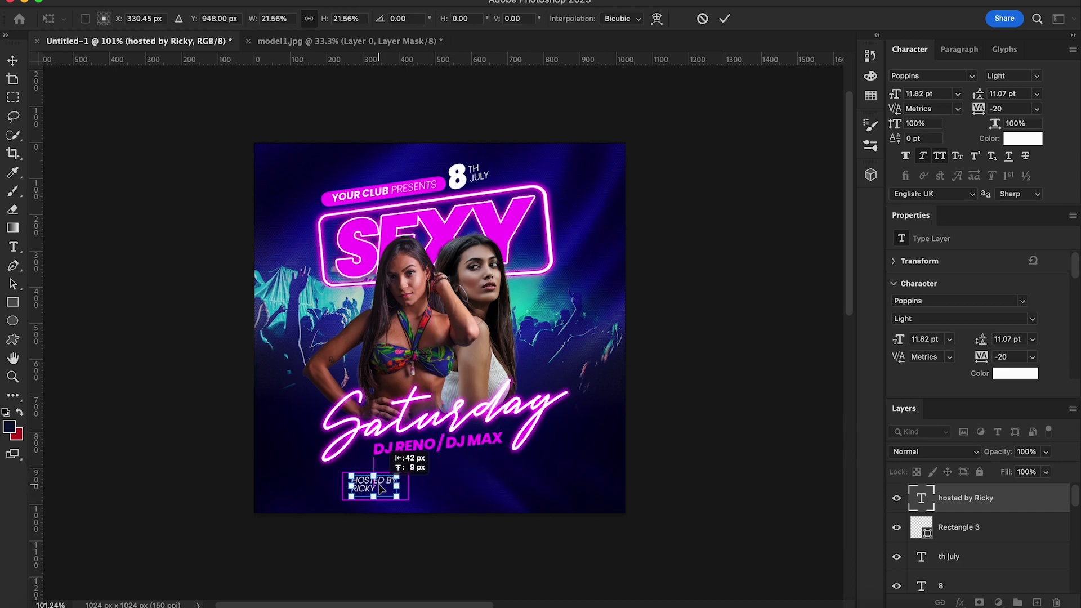
key(Return)
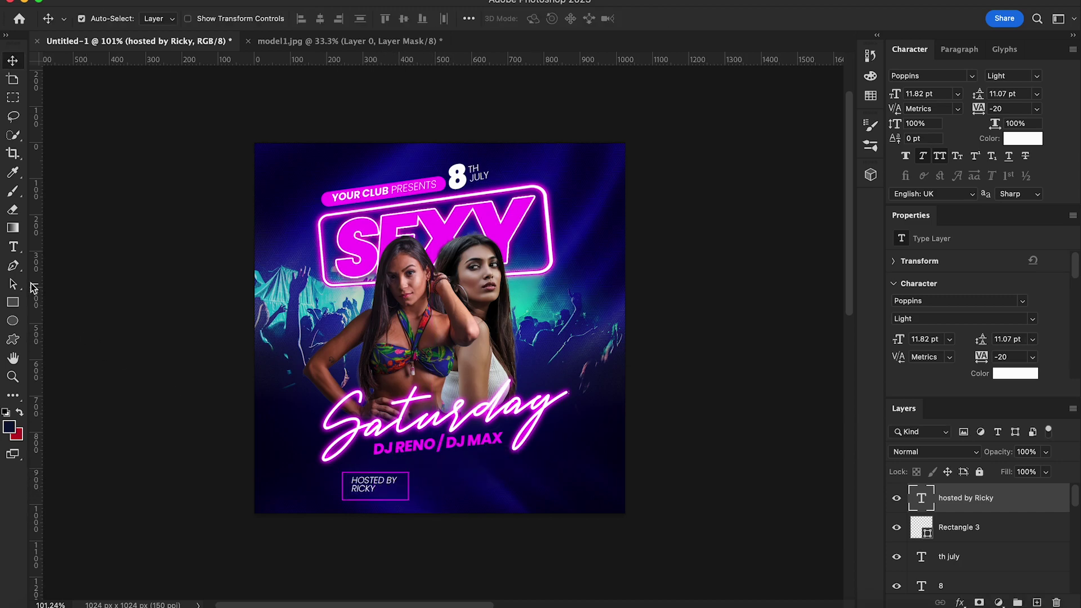
Step: Make RICKY bold and larger, with extra line spacing above it
key(t)
drag(380, 489, 349, 494)
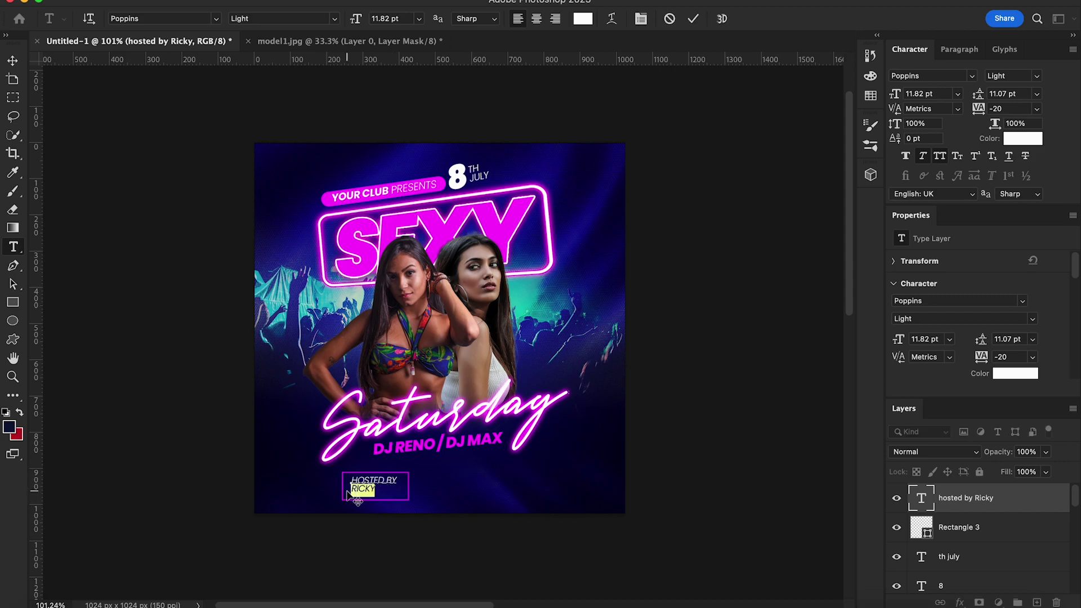
click(1036, 75)
click(980, 121)
drag(895, 96, 904, 95)
drag(980, 97, 990, 97)
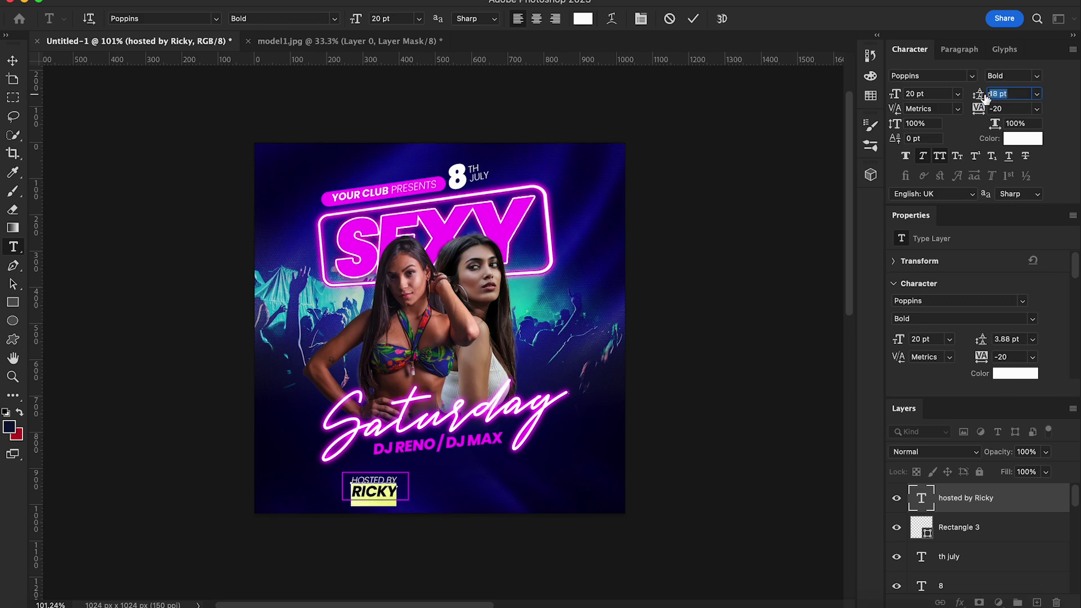
click(13, 60)
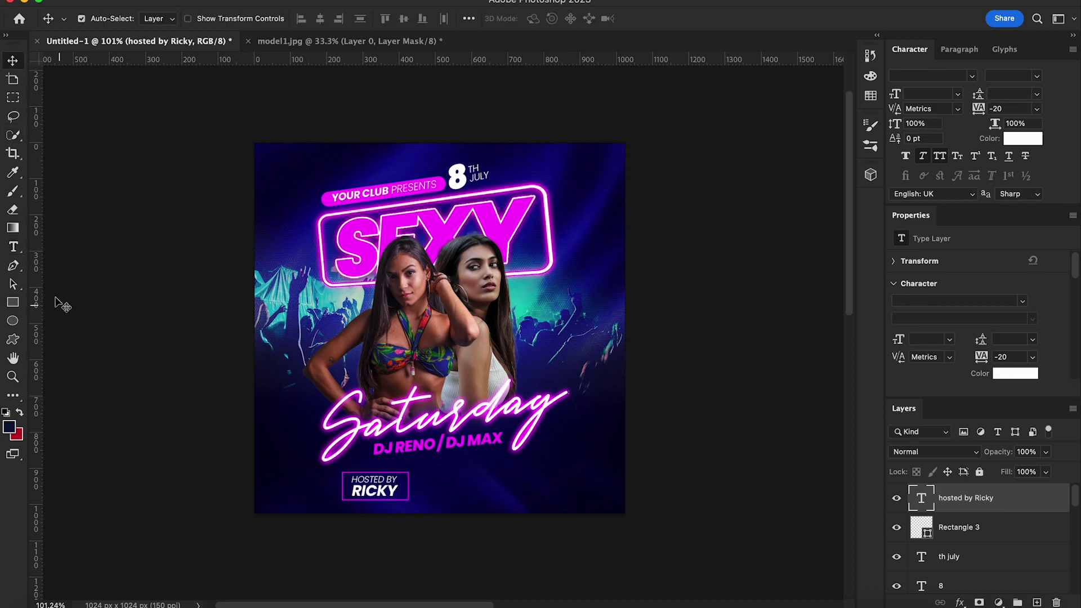
Step: Draw a second hollow box beside the hosted-by box with a 4 px outline
click(13, 303)
drag(419, 471, 461, 501)
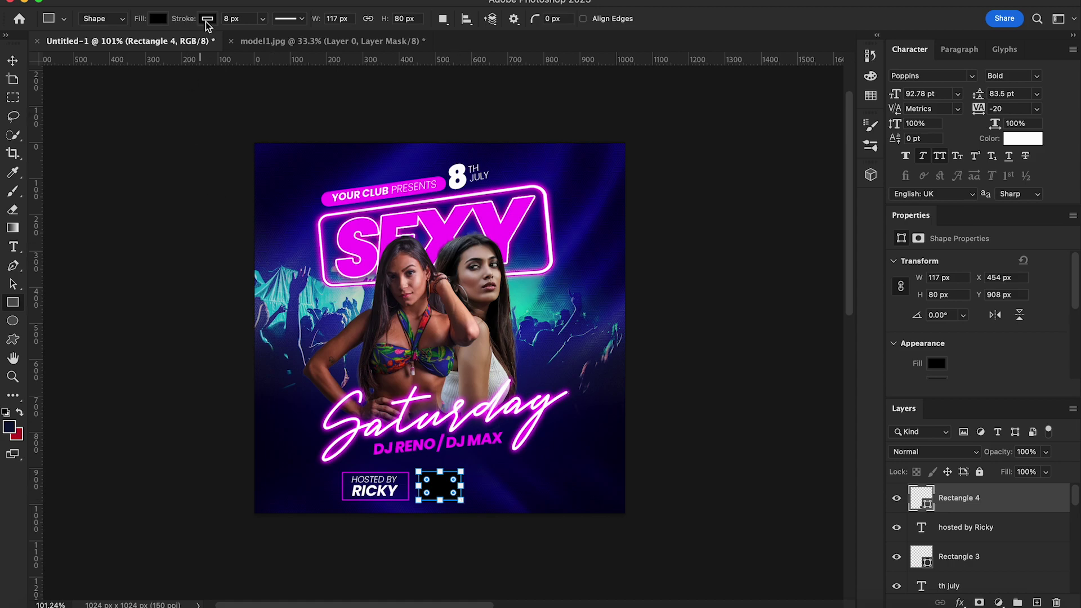
click(158, 19)
click(72, 47)
click(208, 19)
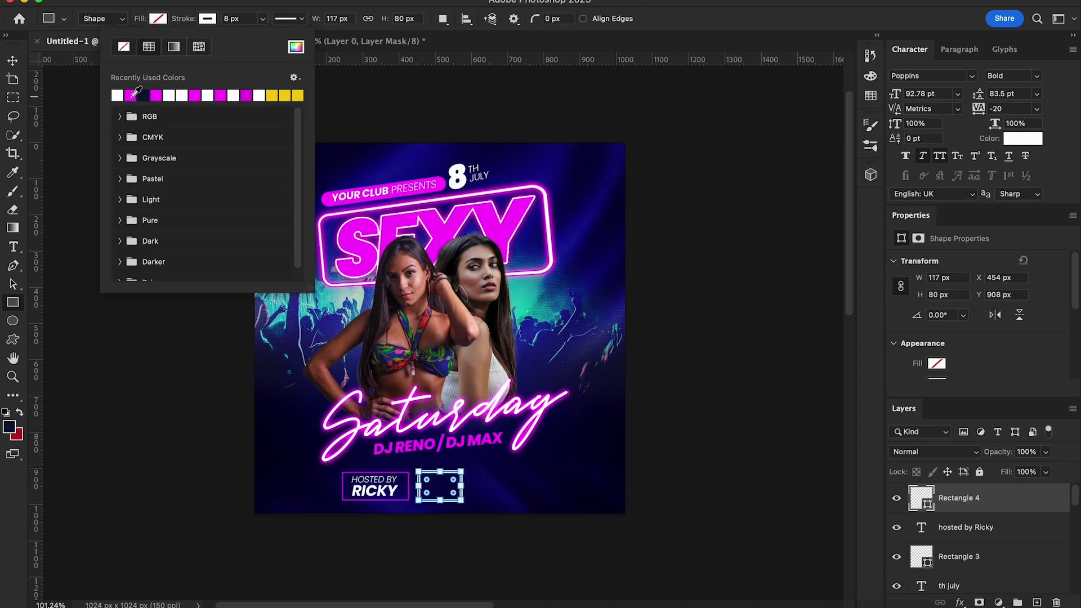
click(228, 18)
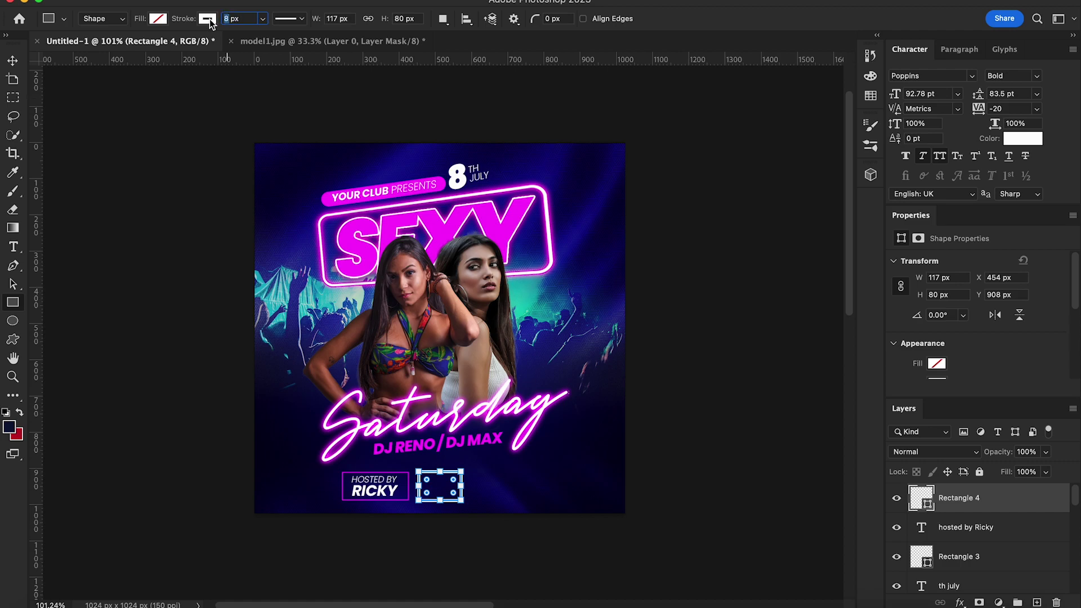
text(4)
key(Return)
key(v)
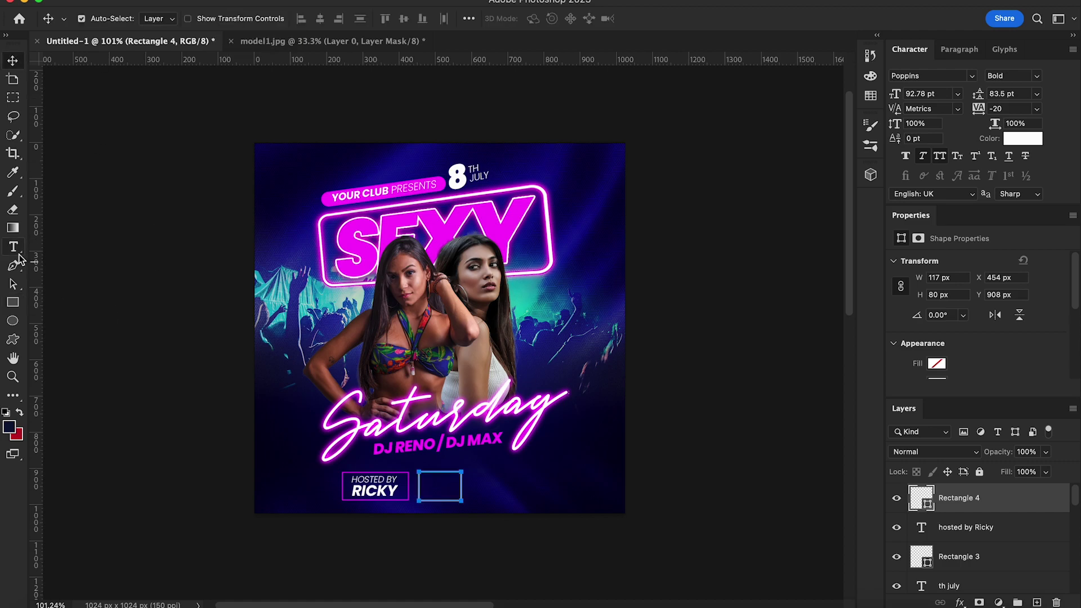
Step: Add the LOGO text and shrink it to a fifth of its size
click(13, 247)
click(552, 476)
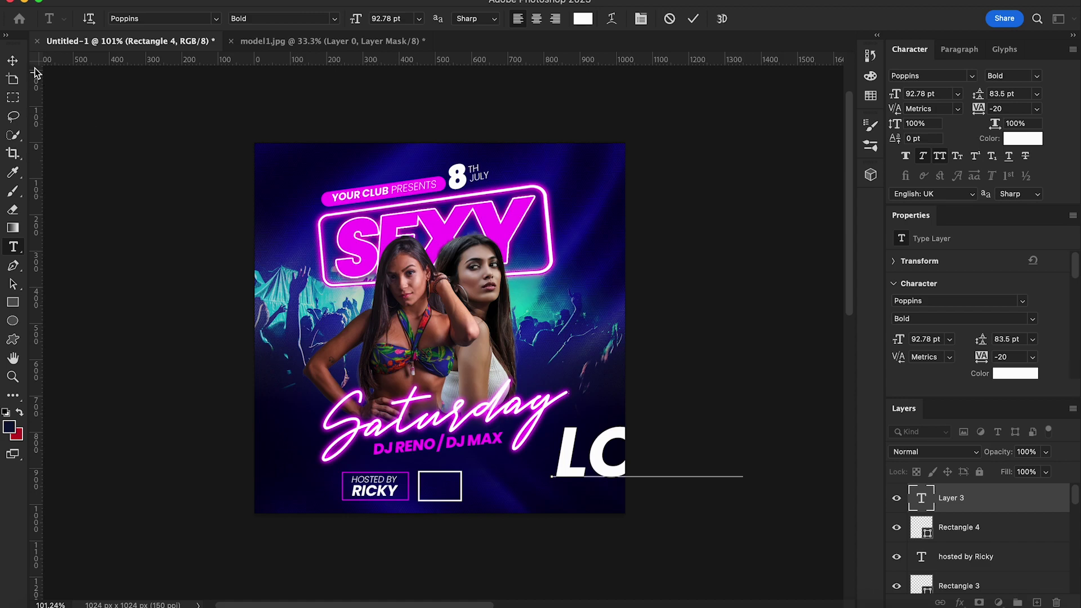
click(12, 61)
key(ctrl+t)
drag(749, 533, 577, 461)
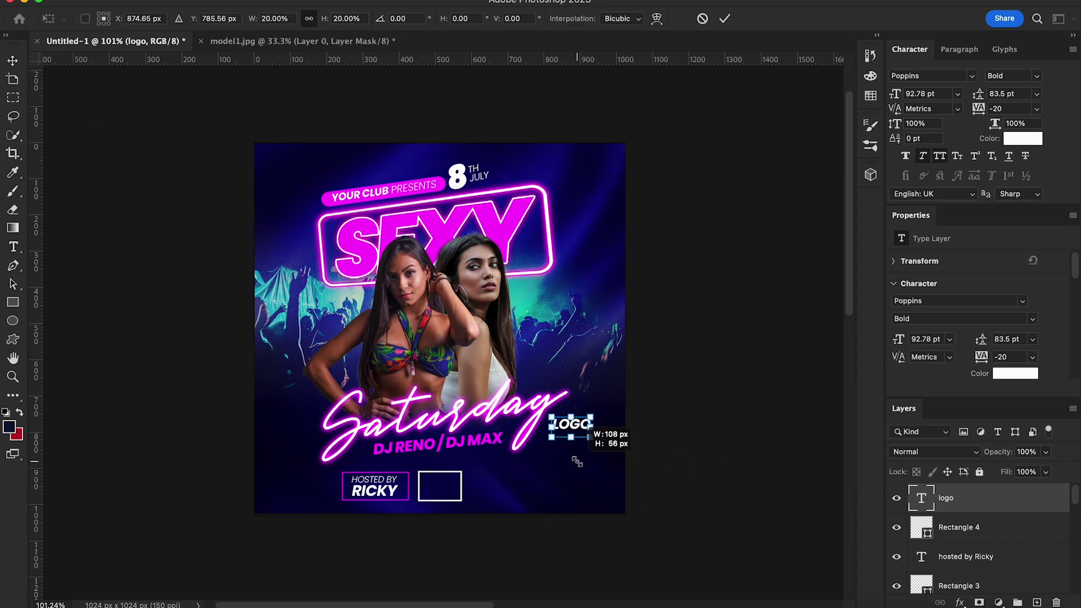
key(Return)
Step: Set LOGO to Anton and move it into the empty white box
click(972, 75)
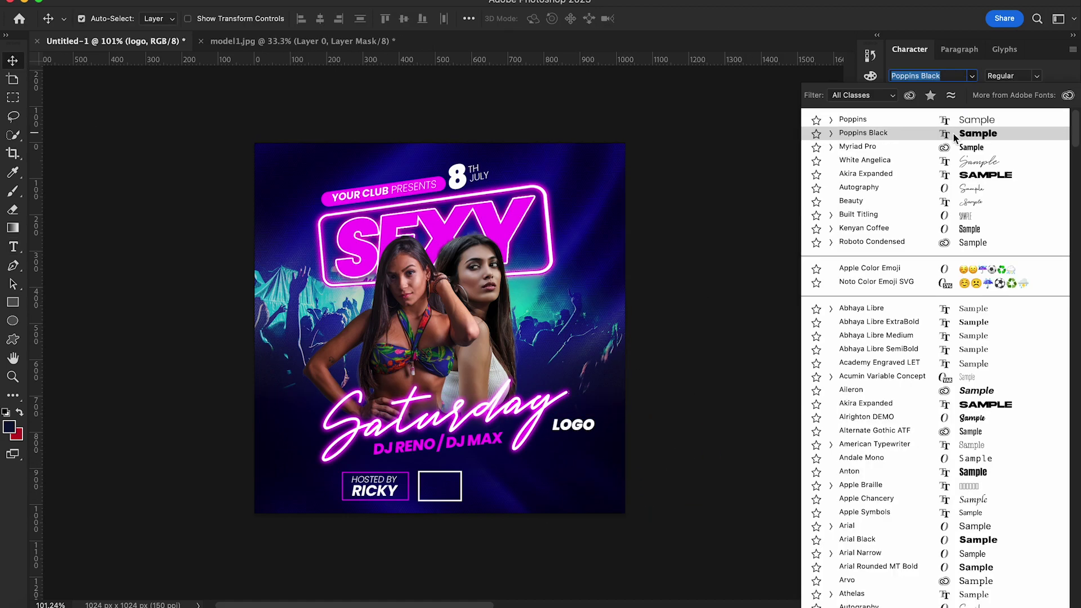
text(anton)
key(Return)
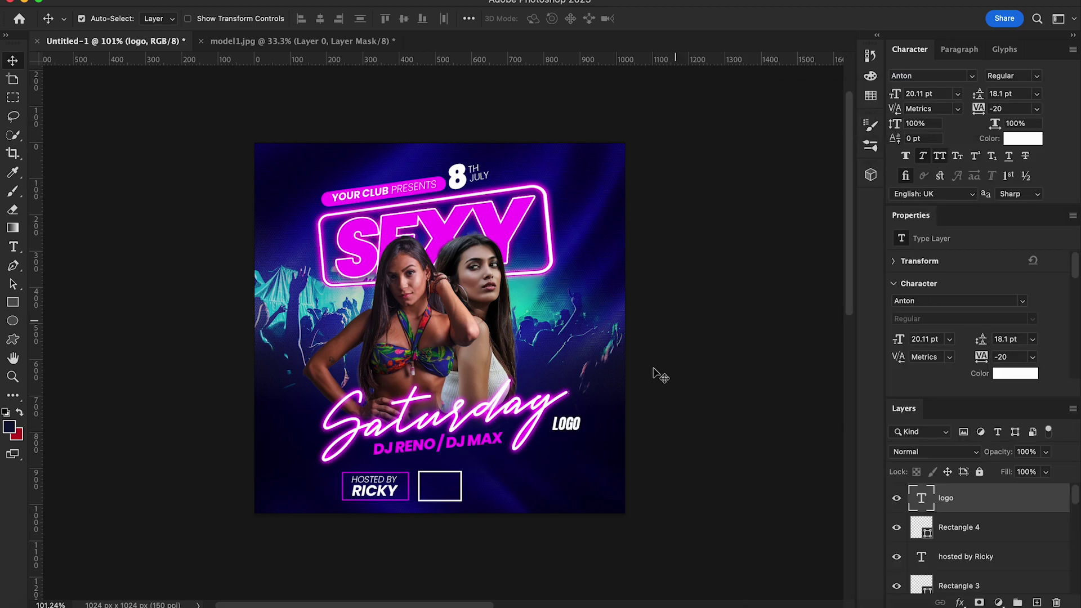
drag(570, 427, 444, 489)
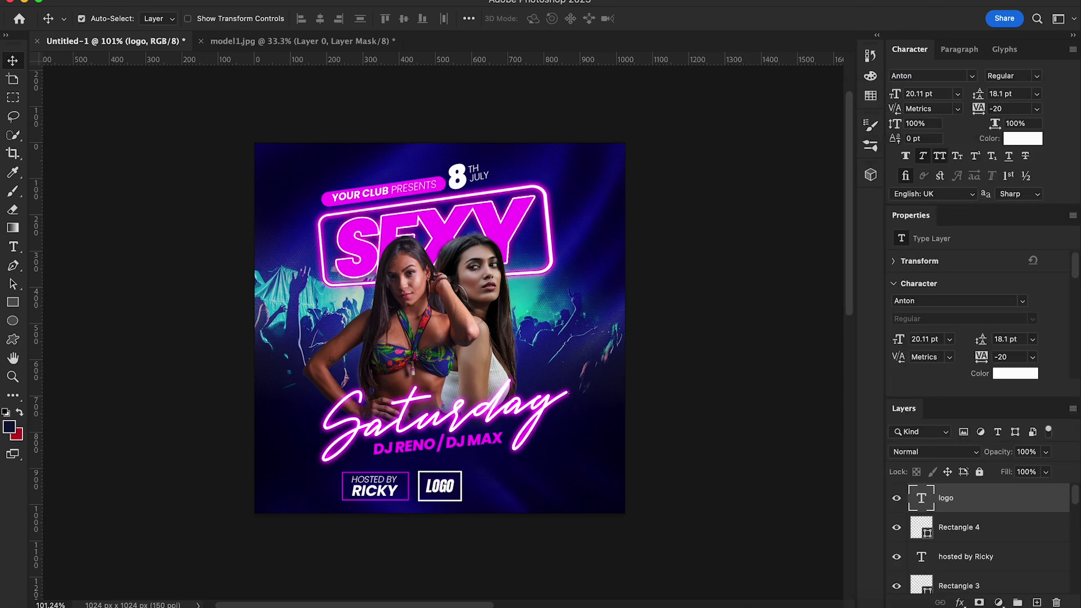
key(b)
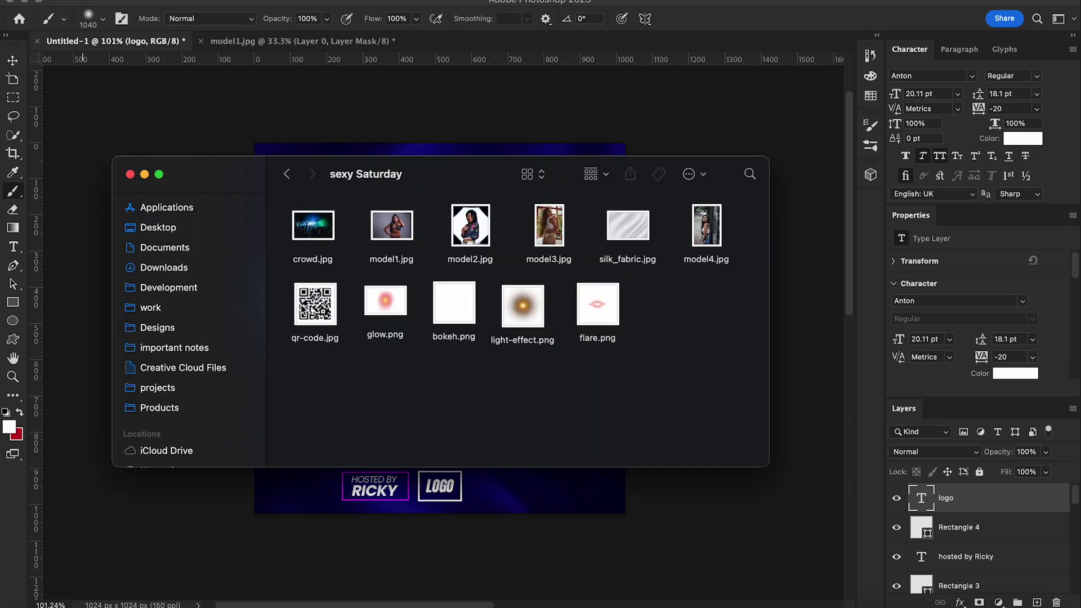
Step: Place the qr-code image, shrunk and positioned beside the LOGO box
drag(312, 304, 301, 492)
mouse_move(405, 288)
mouse_down()
mouse_move(443, 328)
mouse_move(500, 490)
mouse_move(479, 471)
mouse_up()
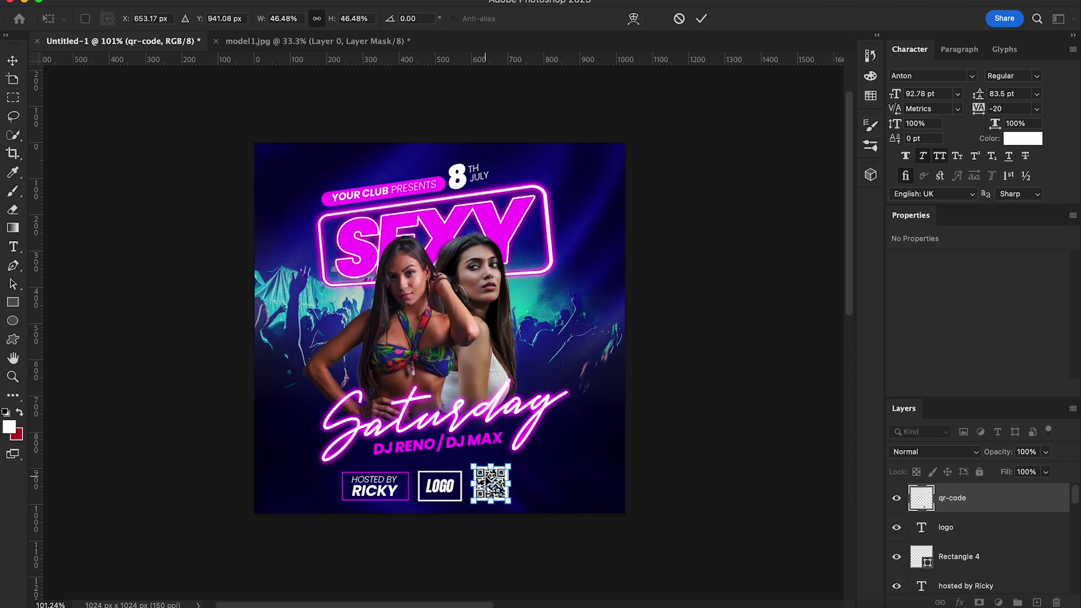
key(Return)
key(b)
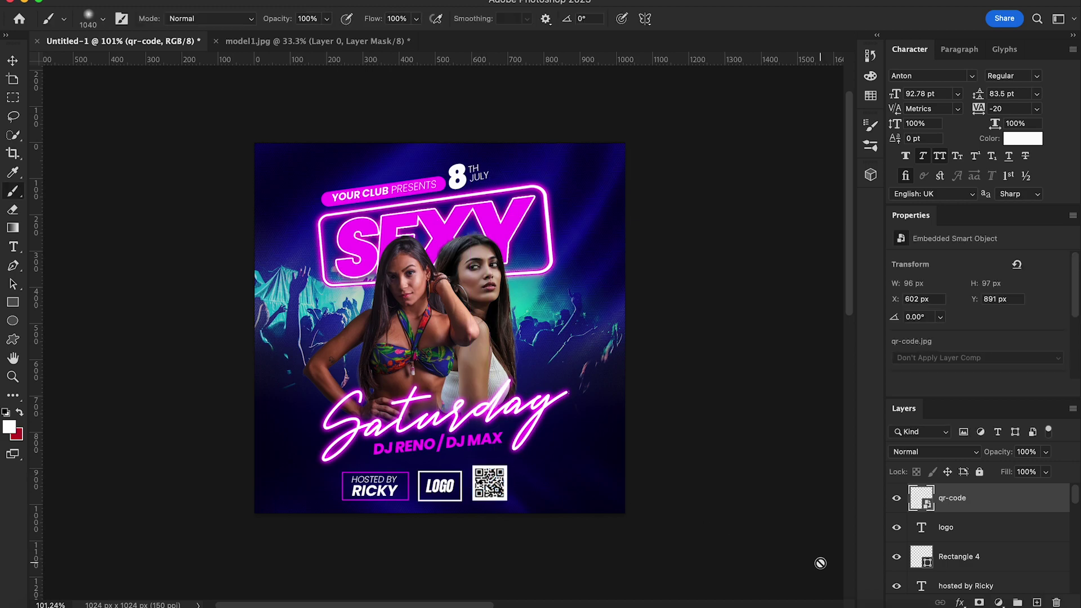
Step: Select the Rectangle 4, hosted-by text and Rectangle 3 layers together
click(982, 557)
scroll(982, 559, down, 2)
shift+click(981, 539)
shift+click(980, 569)
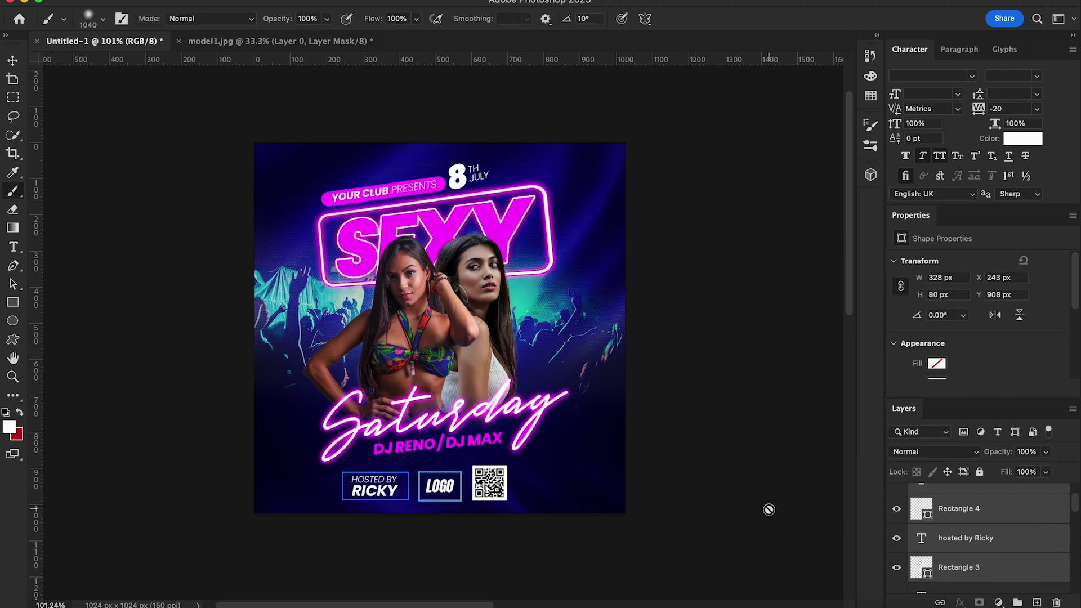
Step: Shift the selected hosted-by and LOGO boxes left together
scroll(991, 552, up, 2)
key(ctrl+t)
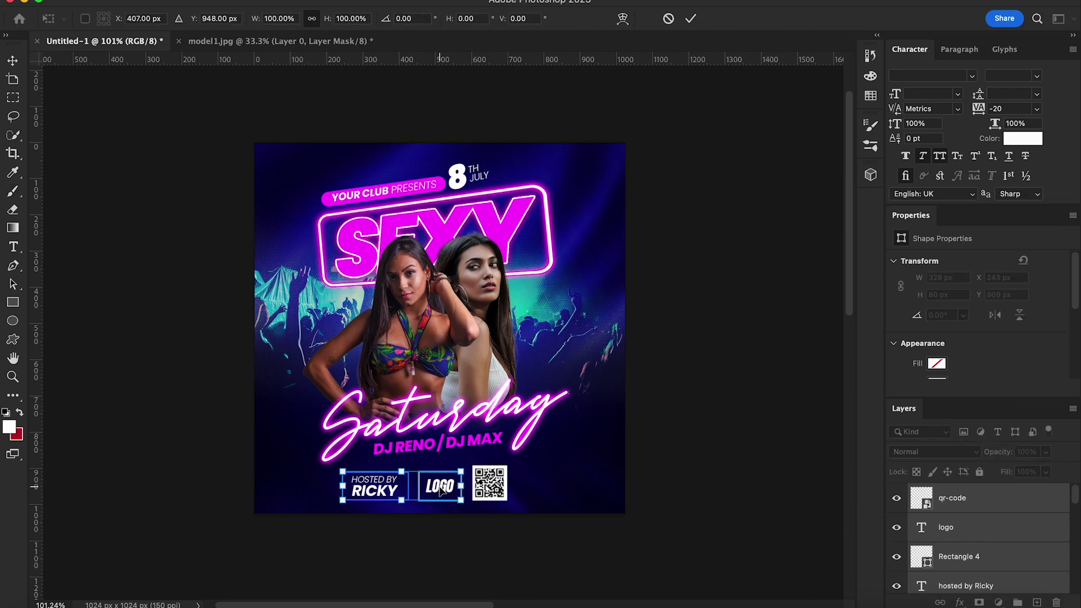
drag(441, 490, 417, 492)
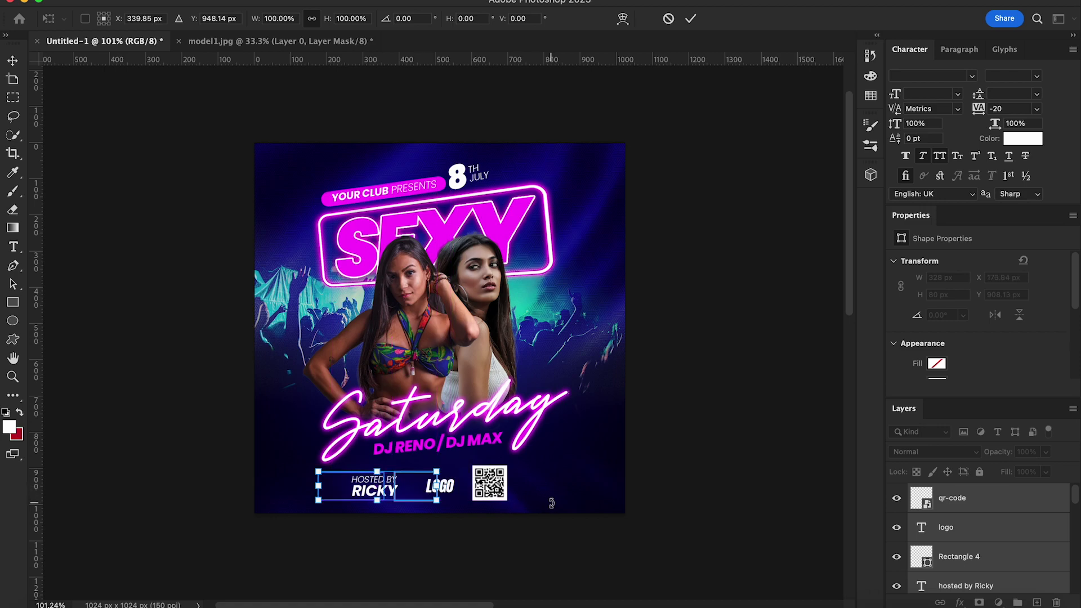
click(138, 6)
key(Return)
key(b)
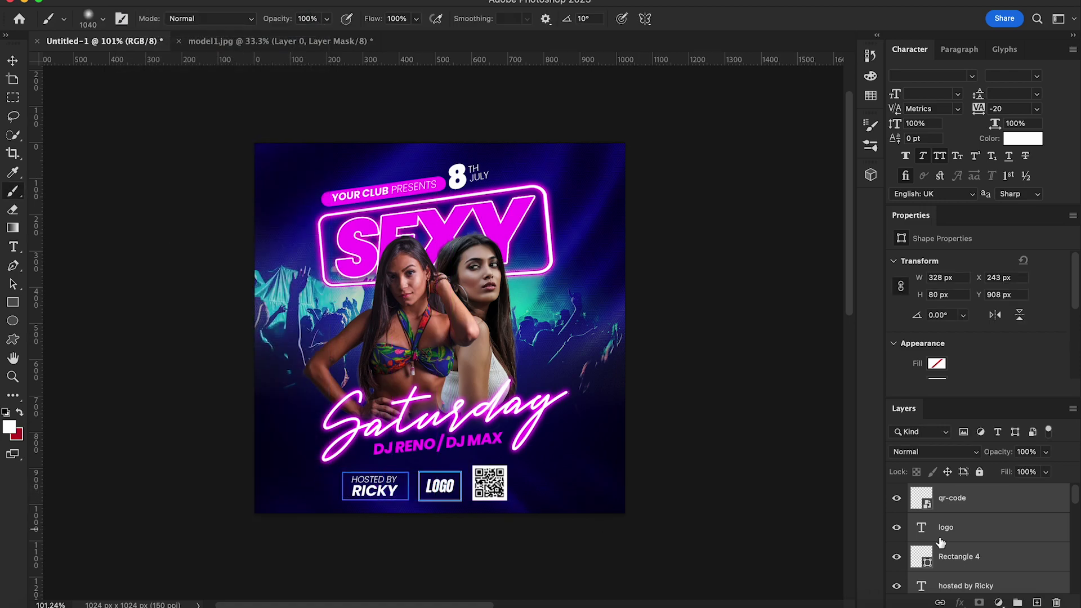
Step: Reselect Rectangle 3, hosted-by text and Rectangle 4, and move them further left
scroll(1016, 522, down, 1)
click(1011, 522)
key(alt+bracketleft)
key(alt+bracketleft)
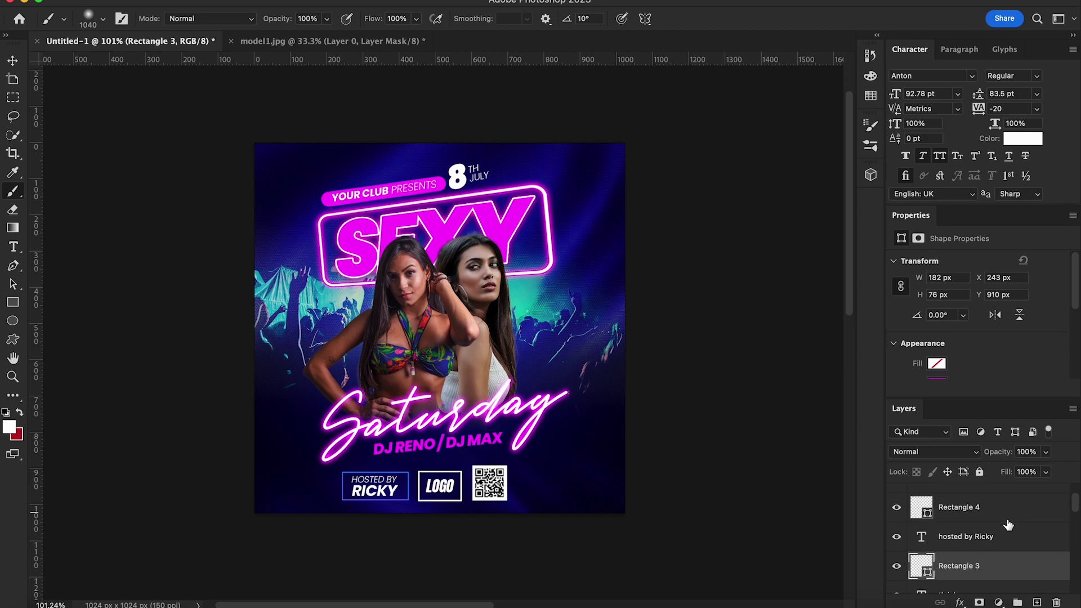
shift+click(989, 538)
scroll(1013, 540, up, 1)
shift+click(992, 524)
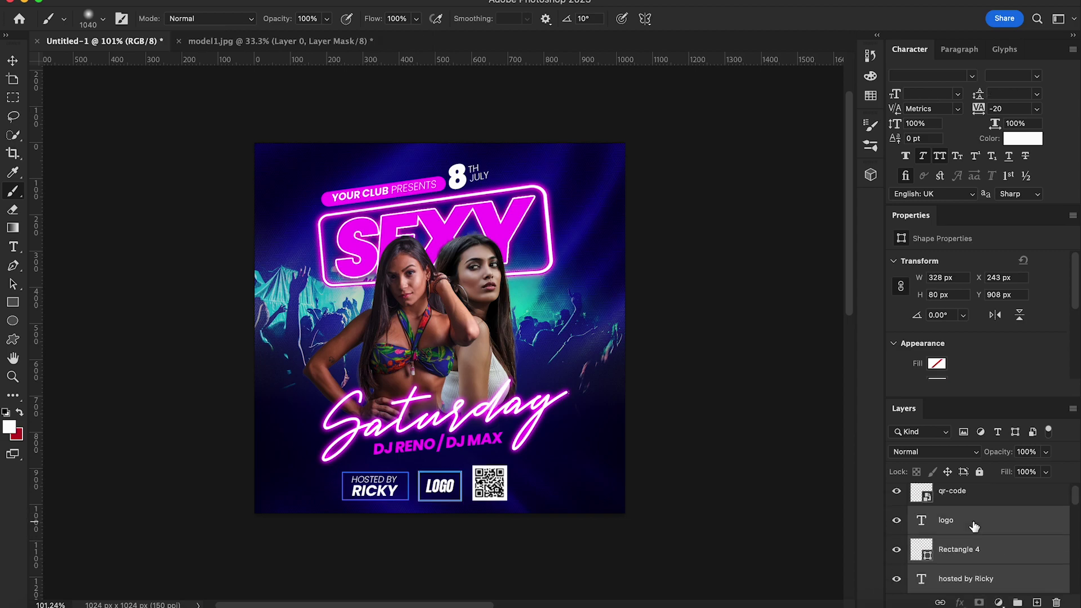
scroll(980, 518, up, 1)
key(ctrl+t)
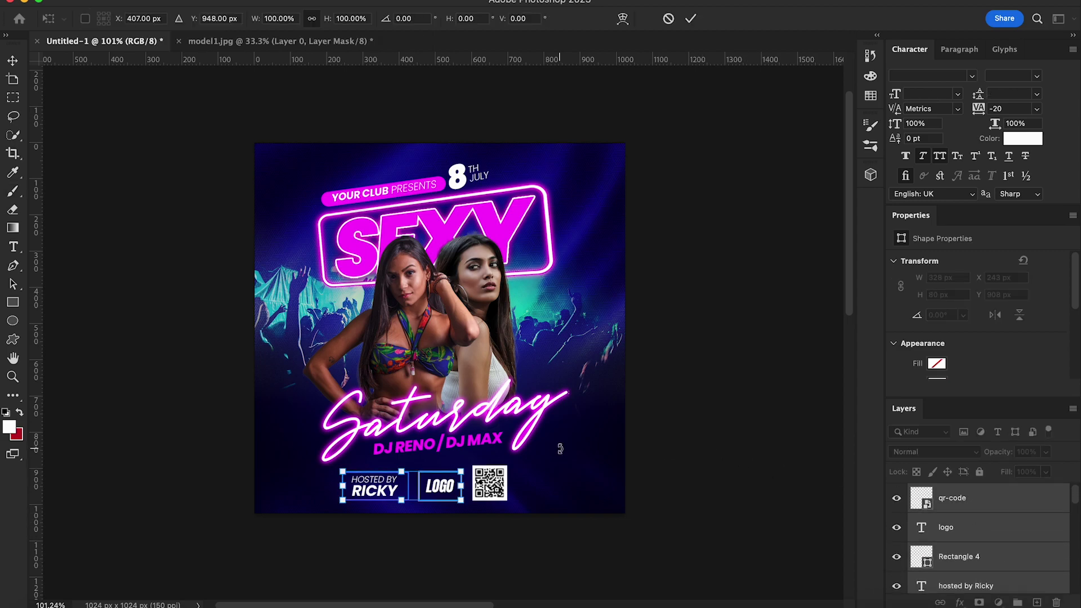
drag(437, 496, 414, 494)
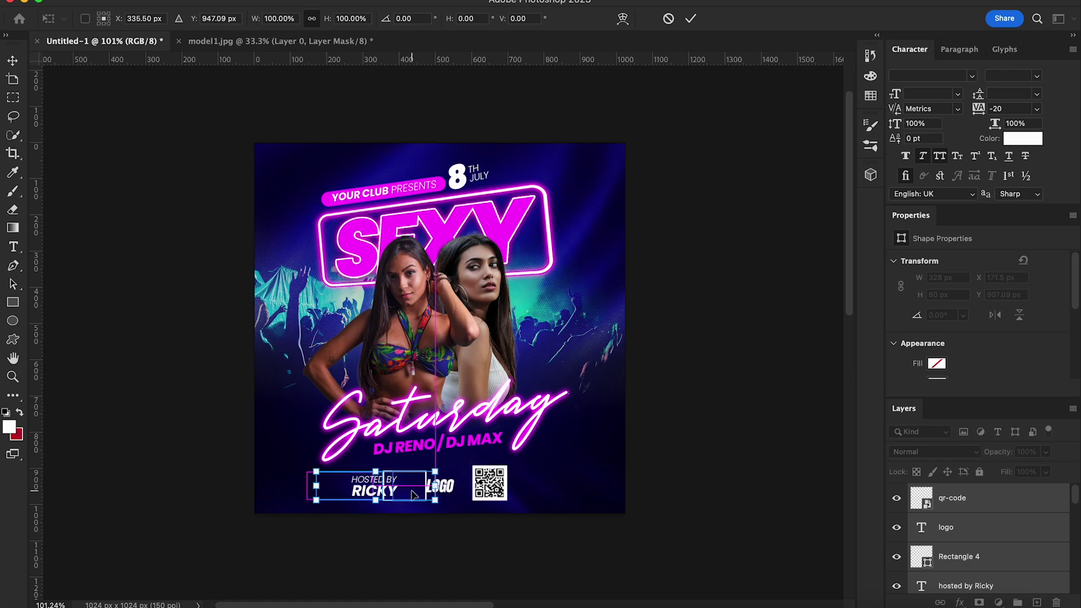
key(Return)
key(b)
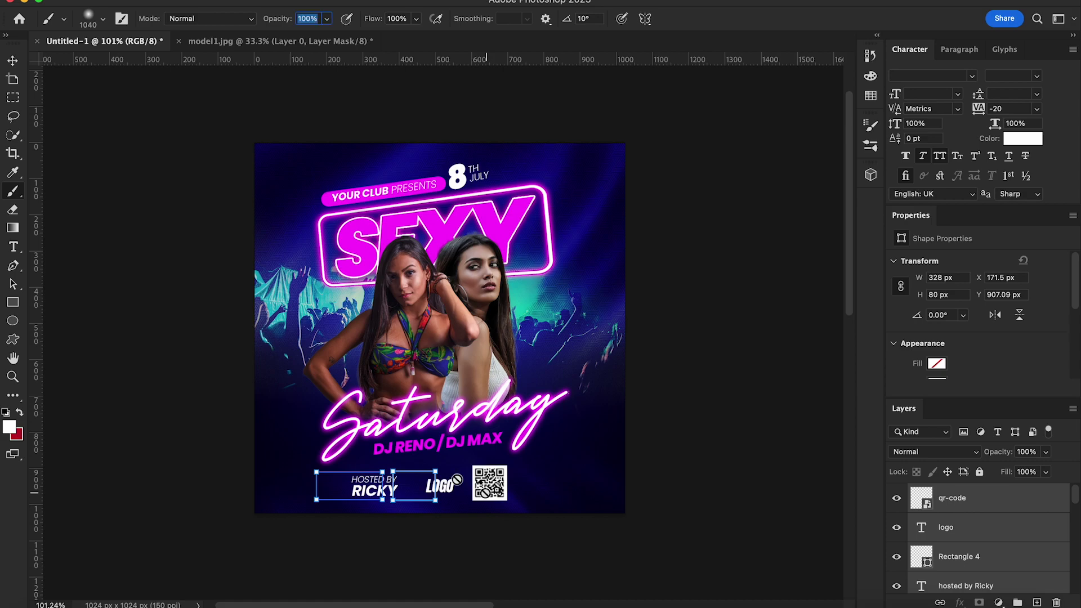
Step: Move the HOSTED BY RICKY text back inside the magenta box
click(12, 60)
click(193, 397)
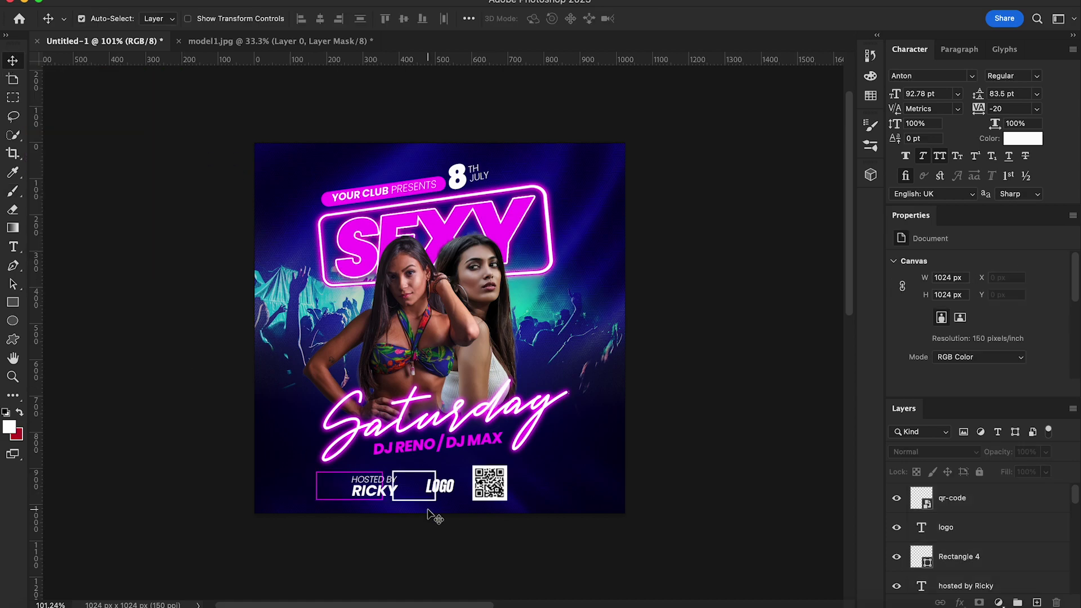
right_click(383, 496)
click(478, 492)
key(ctrl+t)
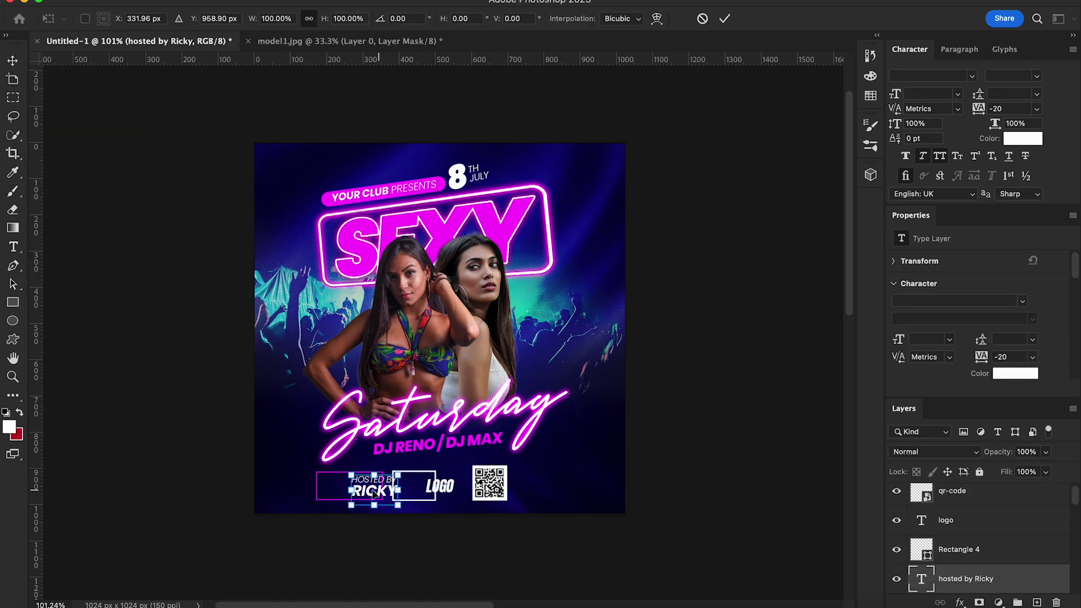
drag(375, 496, 351, 494)
key(Return)
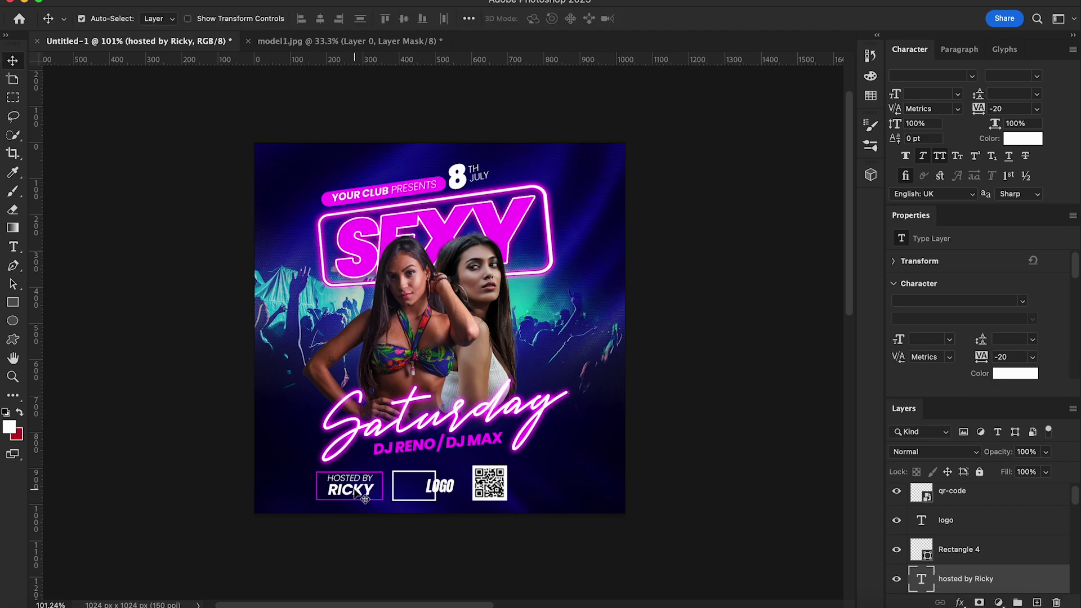
Step: Move the LOGO text into the white box and the QR code beside it
right_click(445, 491)
click(457, 495)
drag(451, 490, 424, 490)
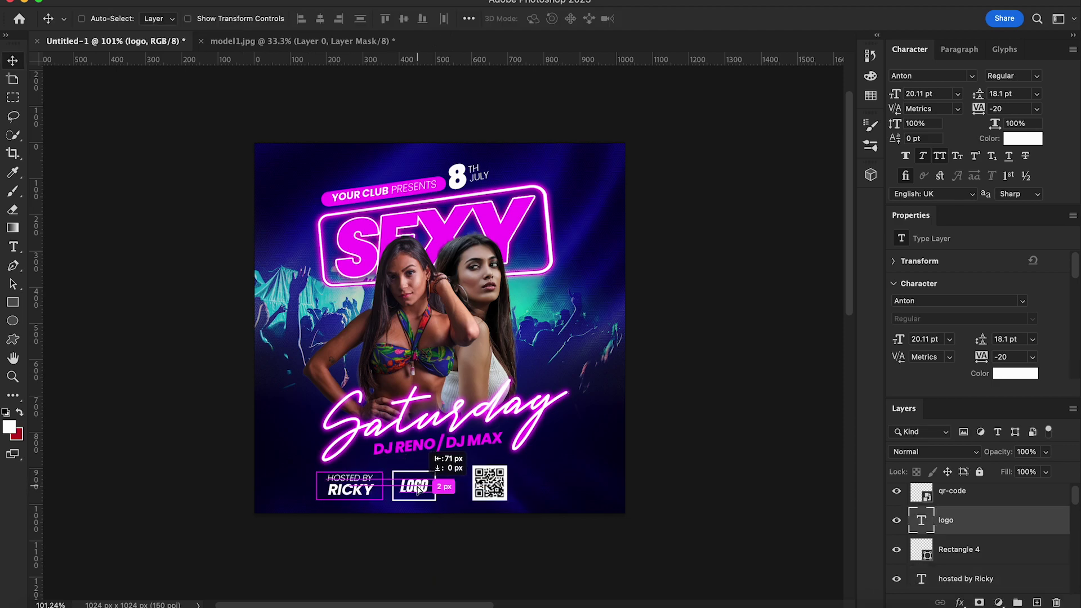
right_click(485, 477)
click(498, 482)
drag(490, 483, 462, 483)
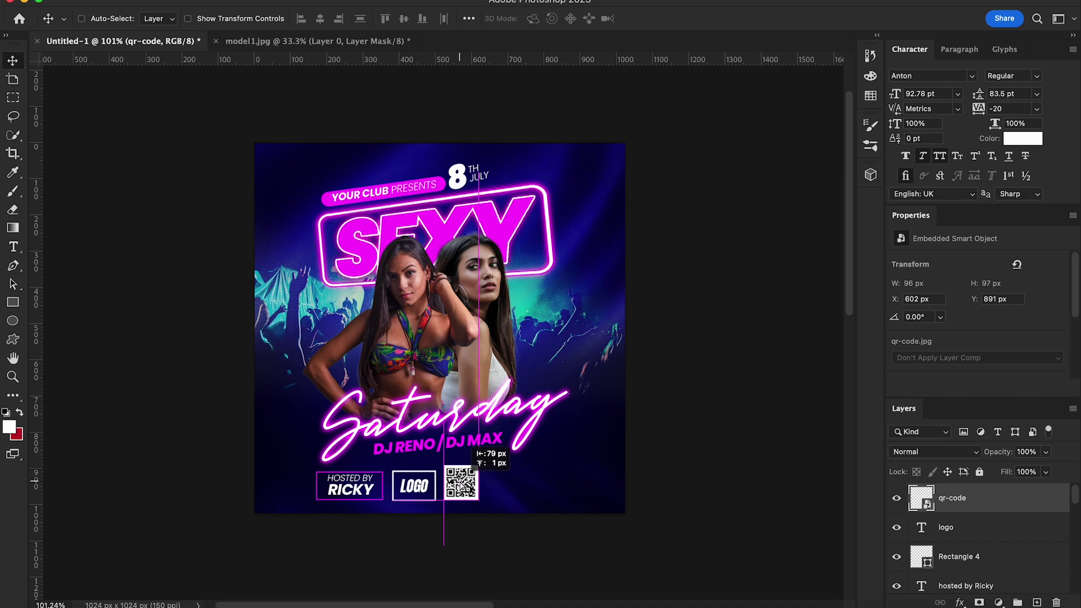
Step: Type 'DOORS OPEN' to the right of the QR code and set it in Poppins Light
click(13, 247)
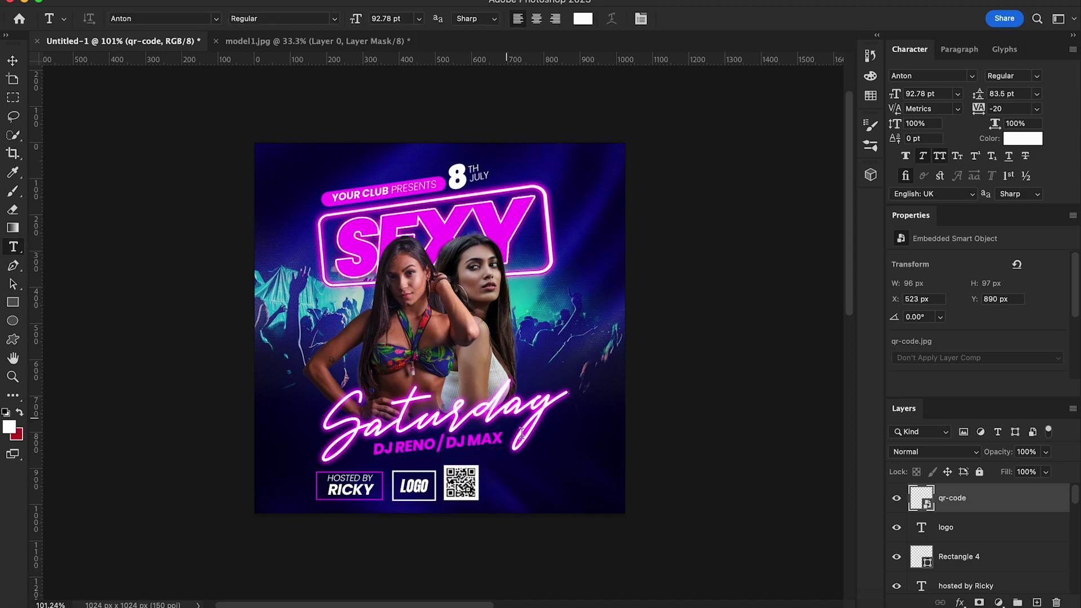
click(503, 480)
text(DOOR)
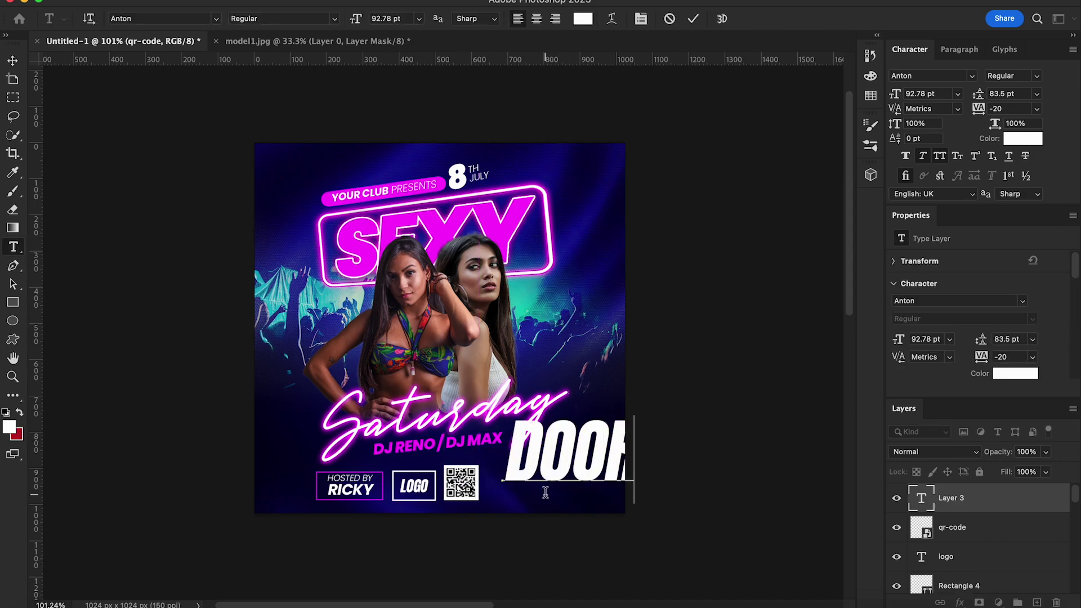
text(S OPEN AT 8PM)
click(19, 63)
click(972, 76)
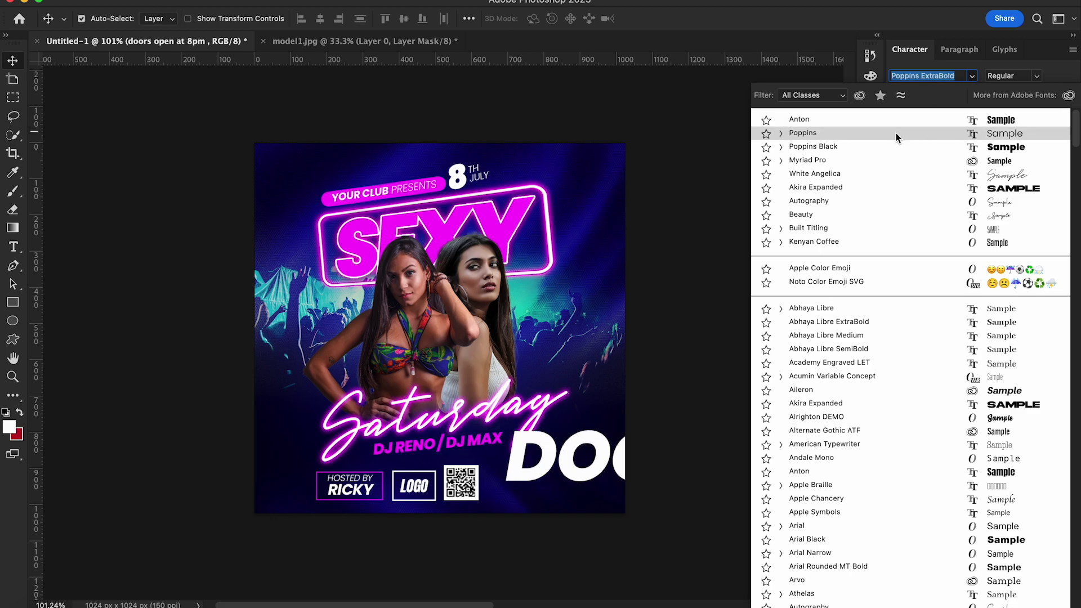
click(897, 133)
click(1034, 75)
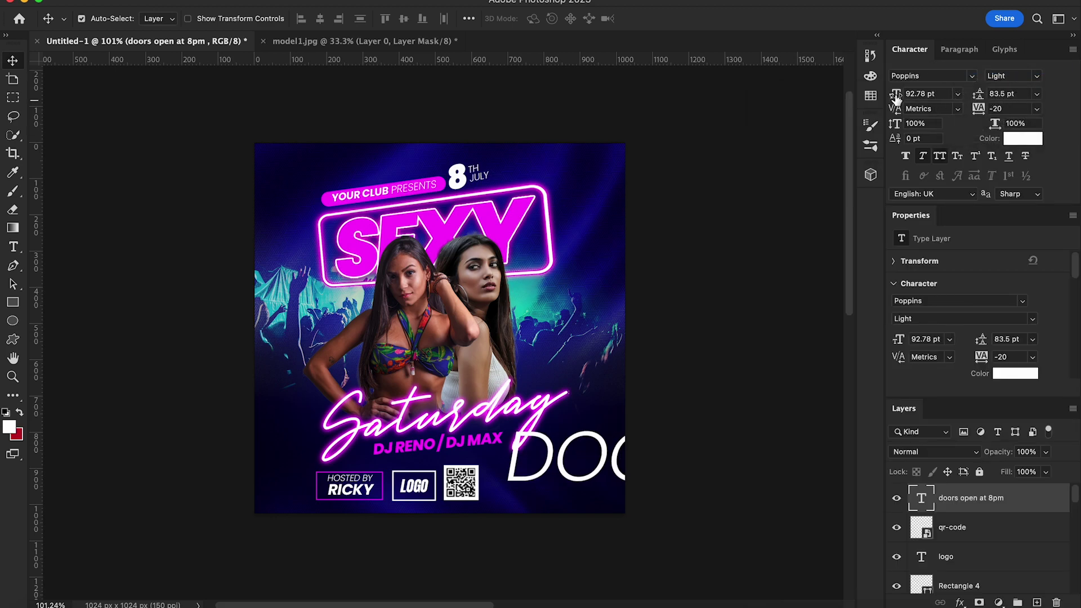
Step: Shrink the doors text to 8 pt with tracking 20, and move it beside the QR code
drag(896, 96, 797, 92)
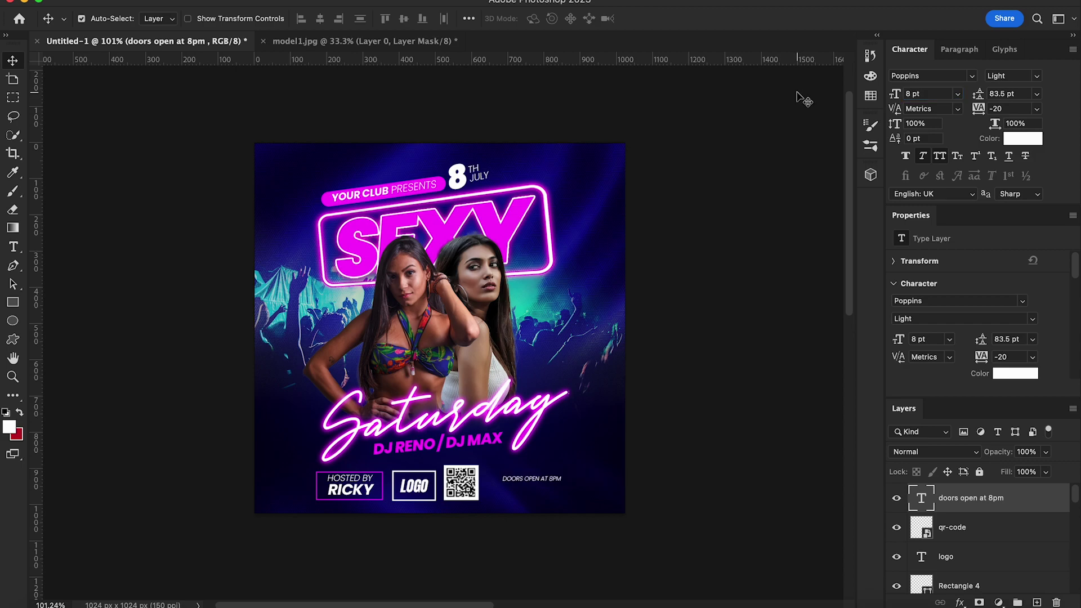
scroll(697, 476, up, 1)
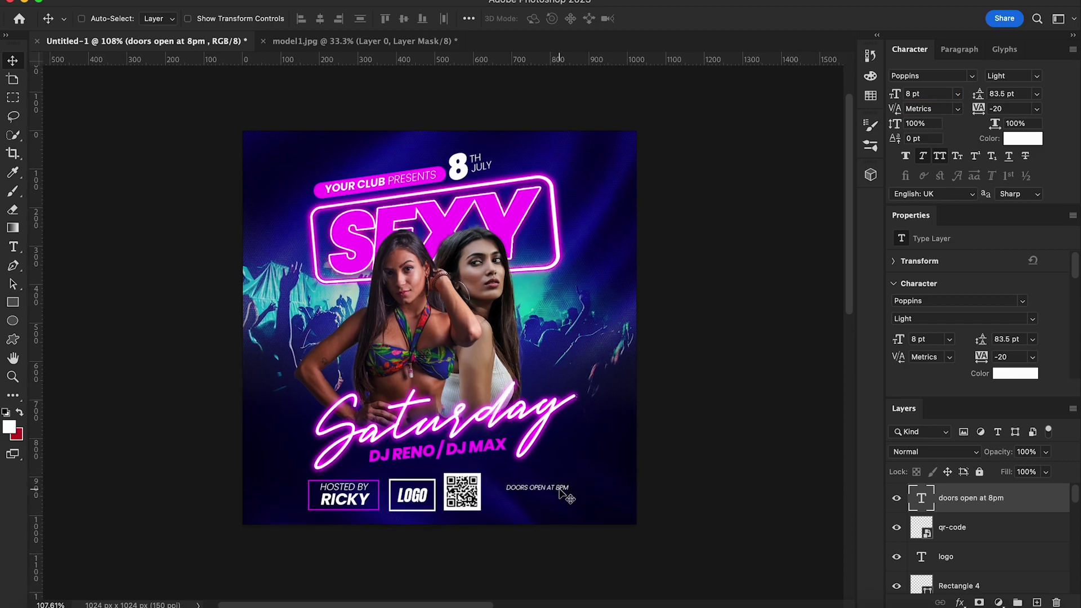
drag(558, 485, 541, 485)
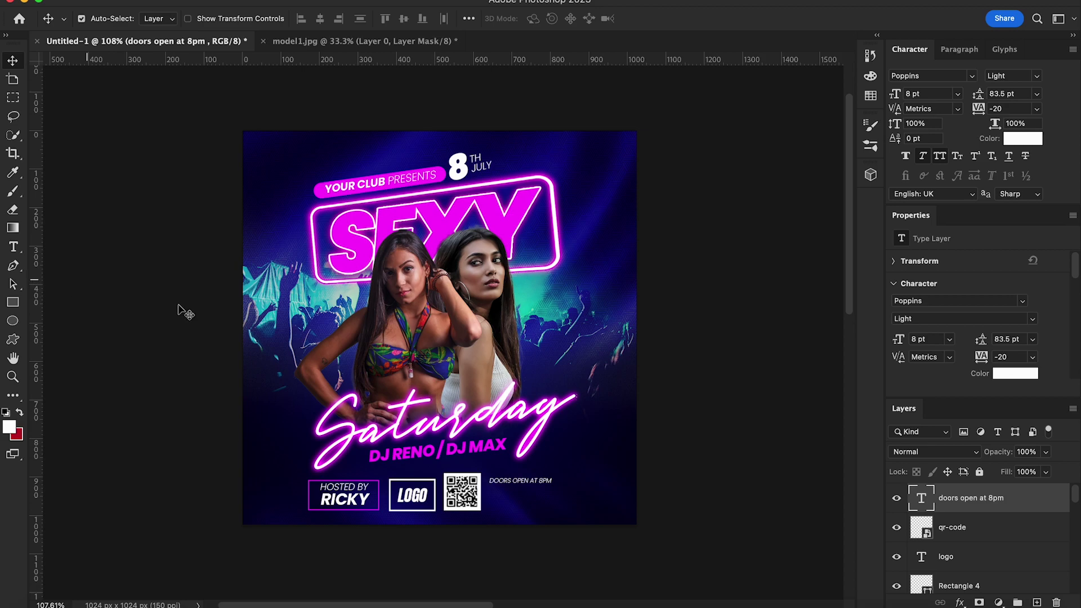
drag(978, 110, 979, 112)
click(13, 246)
click(555, 480)
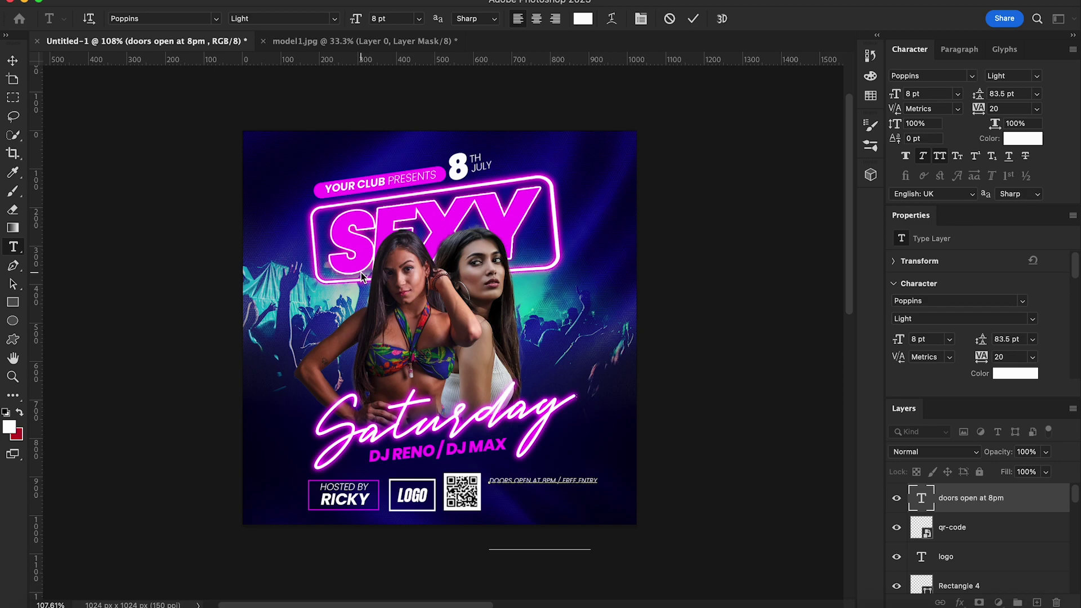
Step: Set the footer text leading to 11 pt and move the block beside the QR code
click(14, 59)
mouse_move(985, 101)
mouse_down()
mouse_move(929, 93)
mouse_move(977, 95)
mouse_up()
click(939, 156)
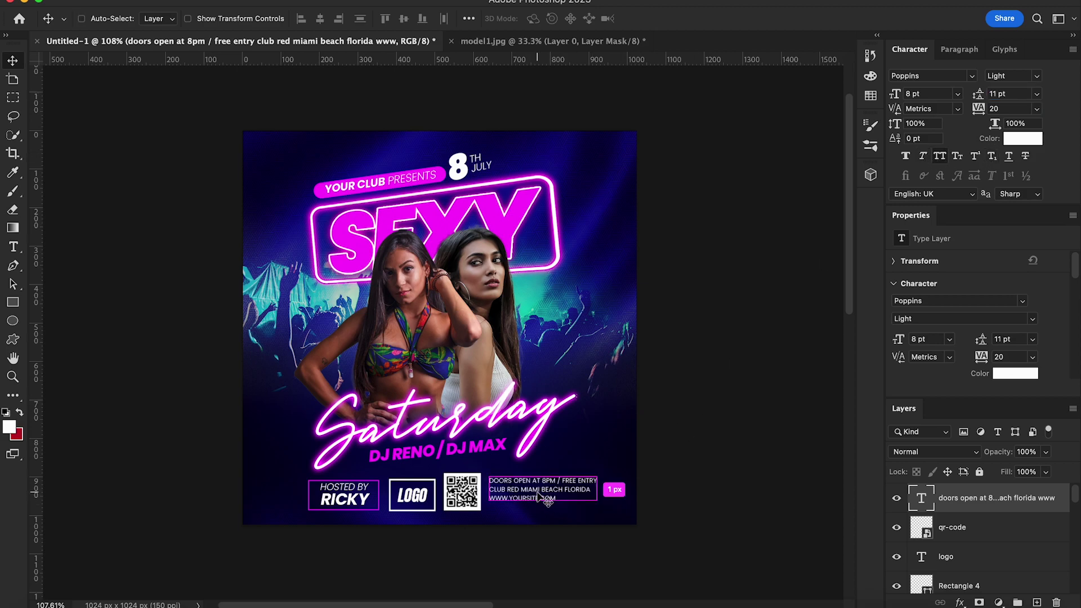
drag(536, 494, 534, 496)
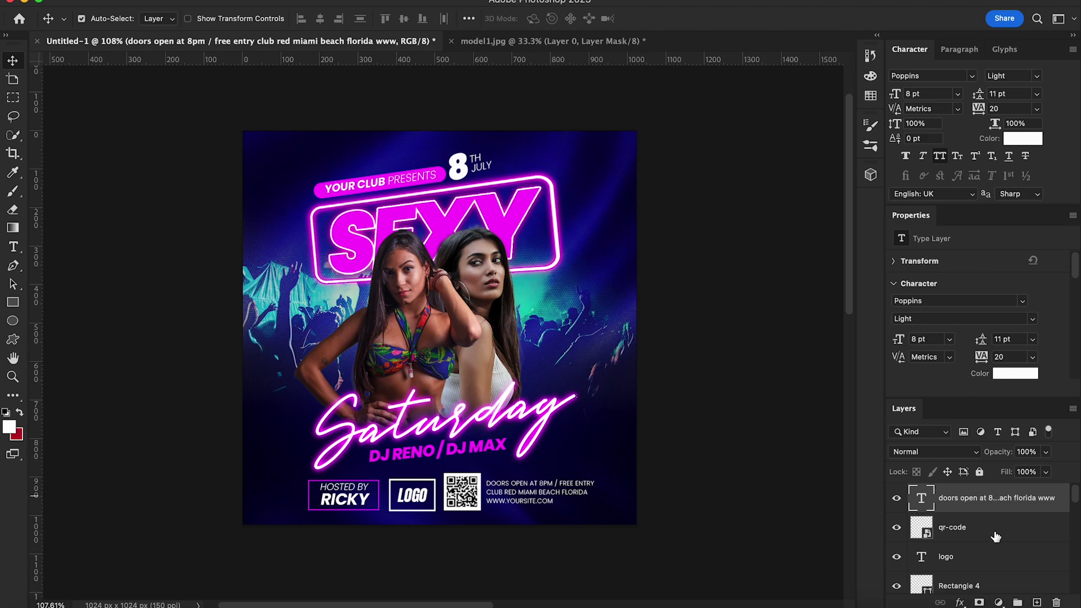
scroll(996, 536, down, 3)
scroll(1000, 544, down, 3)
scroll(1003, 549, down, 3)
scroll(1007, 555, down, 3)
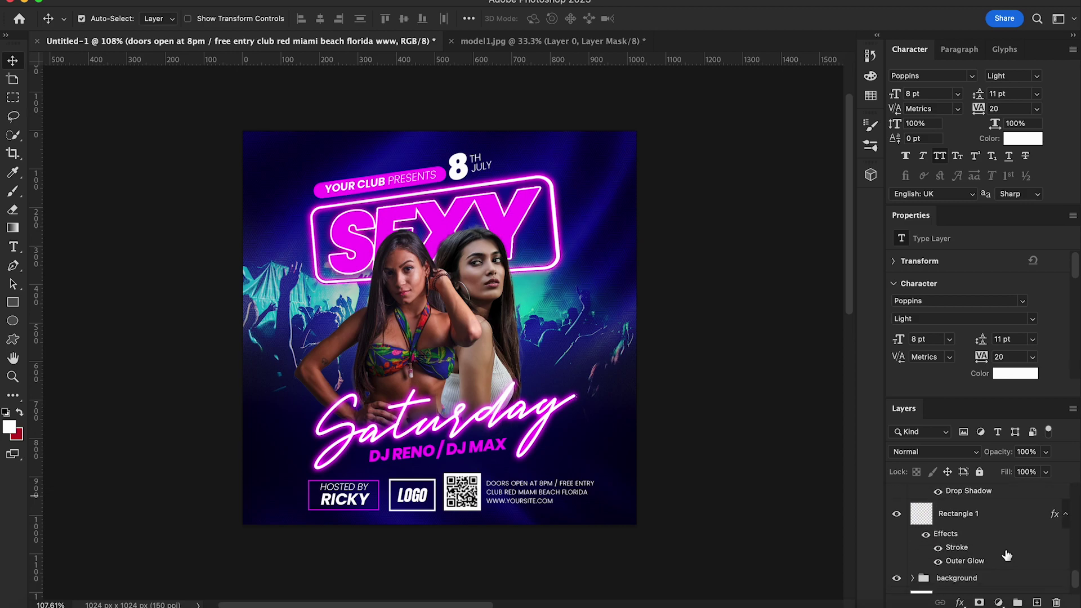
Step: Add a new layer above the background group with a soft brush wash in Overlay mode
click(979, 582)
click(1037, 603)
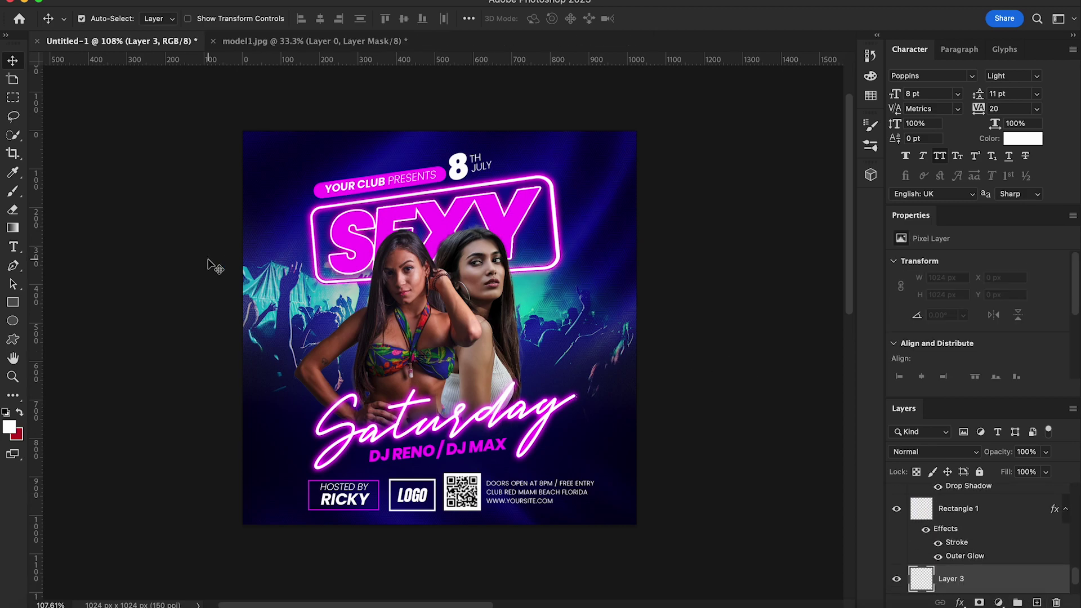
click(12, 190)
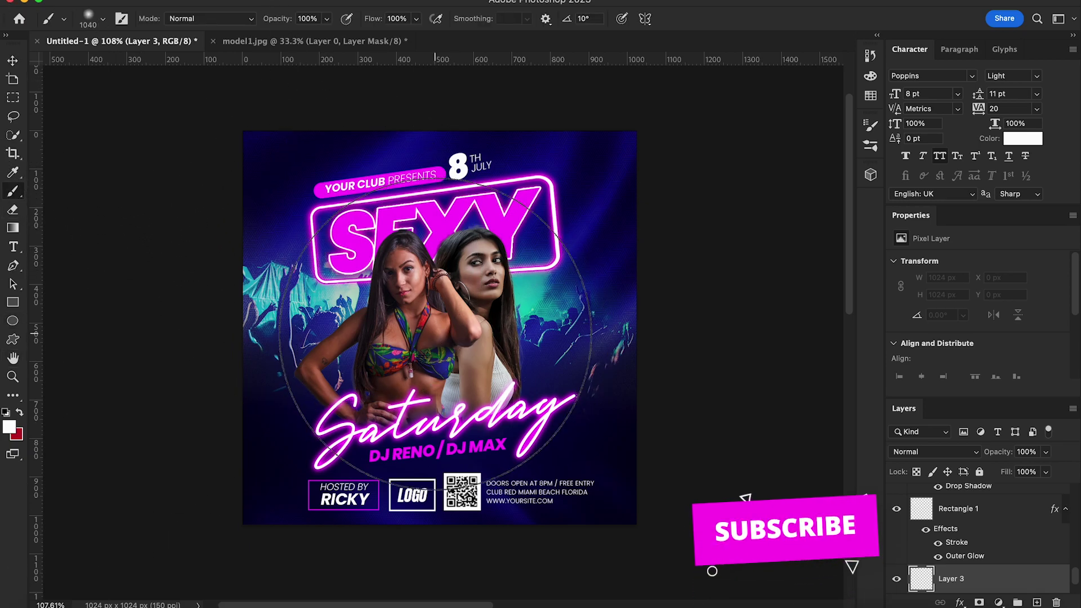
click(435, 334)
key(v)
click(972, 454)
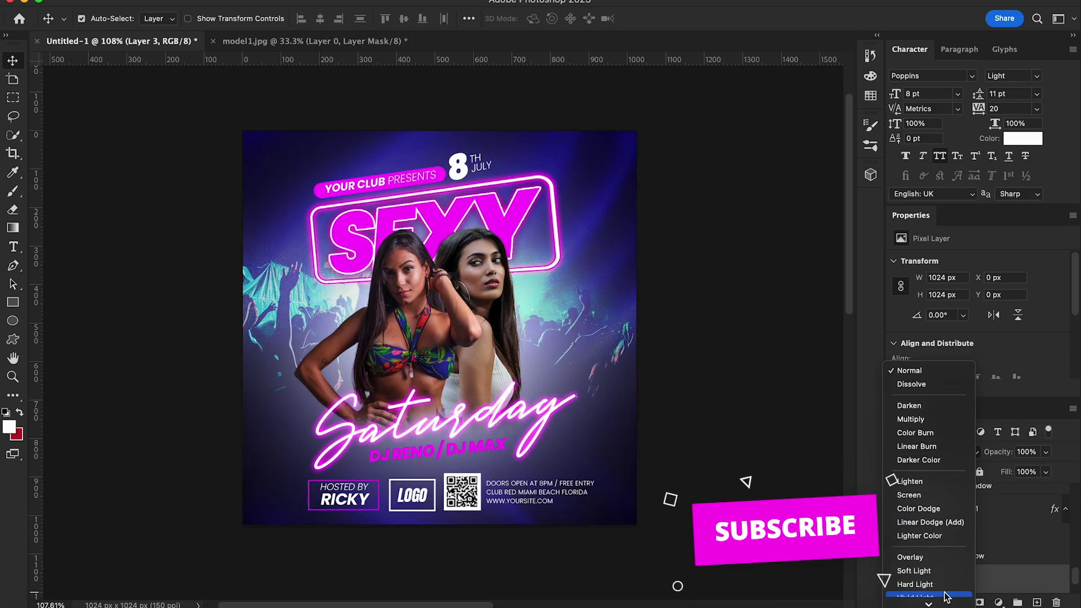
click(934, 559)
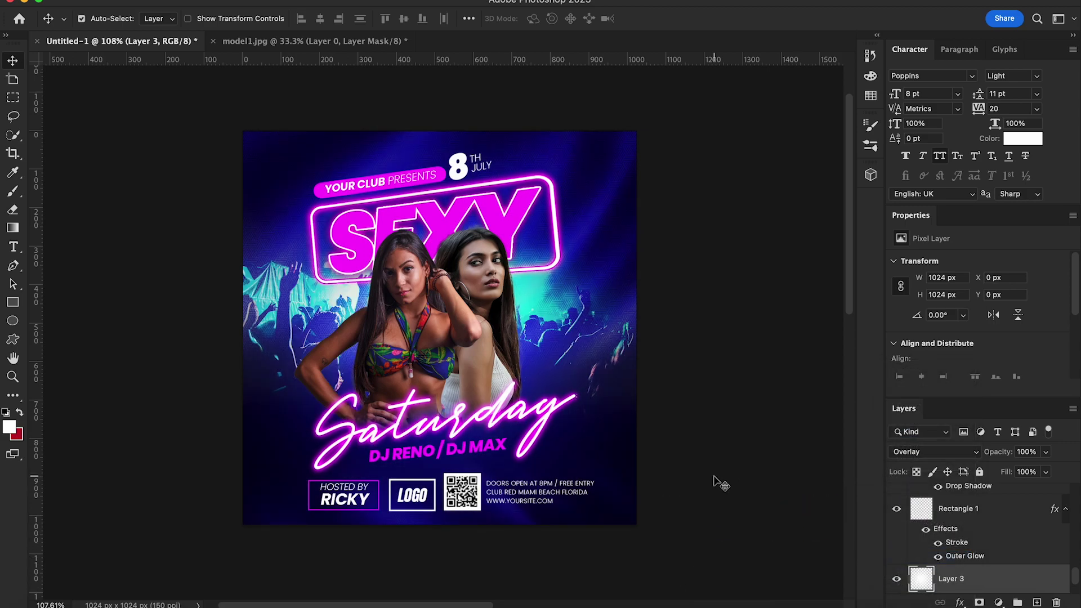
Step: Apply Layer 1's mask permanently to the bikini model's layer
right_click(431, 284)
click(445, 288)
right_click(956, 498)
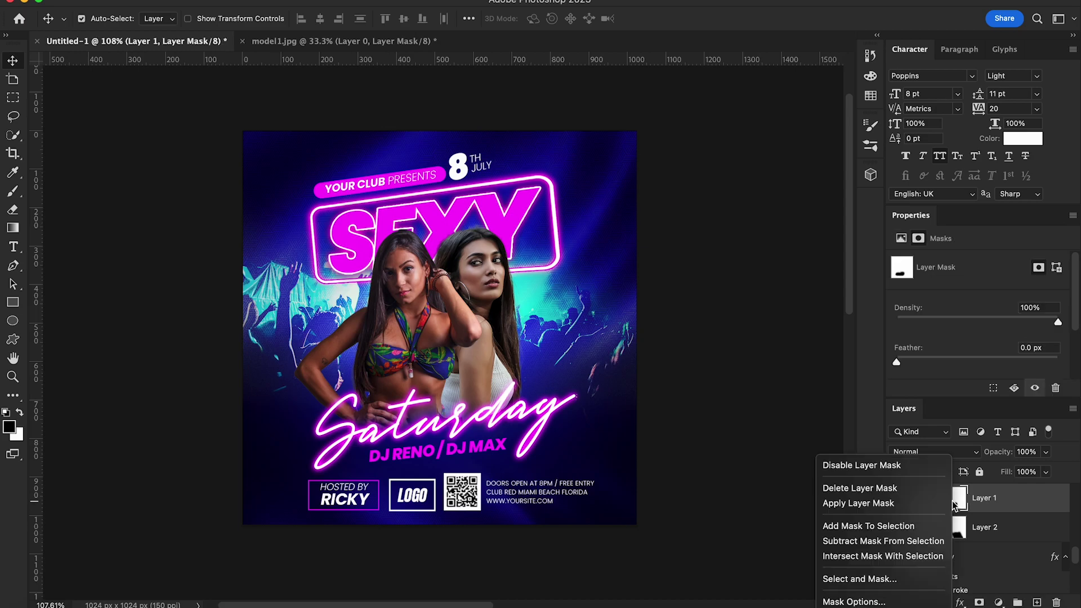
click(326, 6)
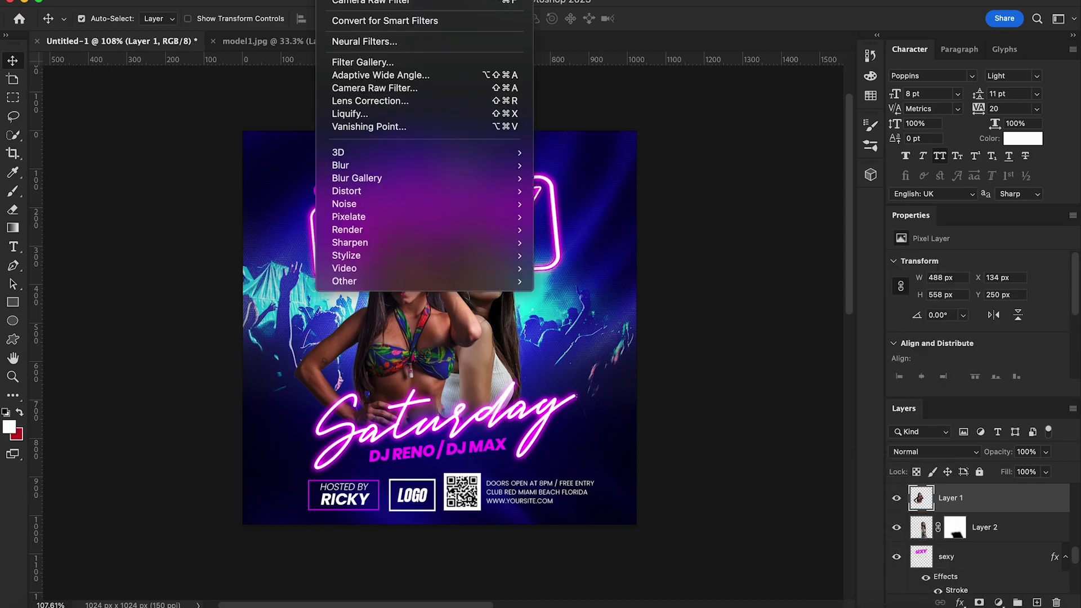
Step: Brighten the bikini model in the Camera Raw Filter with exposure, tone, clarity and vibrance tweaks
click(387, 85)
mouse_move(871, 350)
mouse_down()
mouse_move(892, 395)
mouse_move(826, 417)
mouse_move(830, 440)
mouse_move(876, 462)
mouse_move(891, 492)
mouse_move(879, 487)
mouse_up()
scroll(890, 488, down, 1)
scroll(888, 489, down, 1)
scroll(919, 529, down, 4)
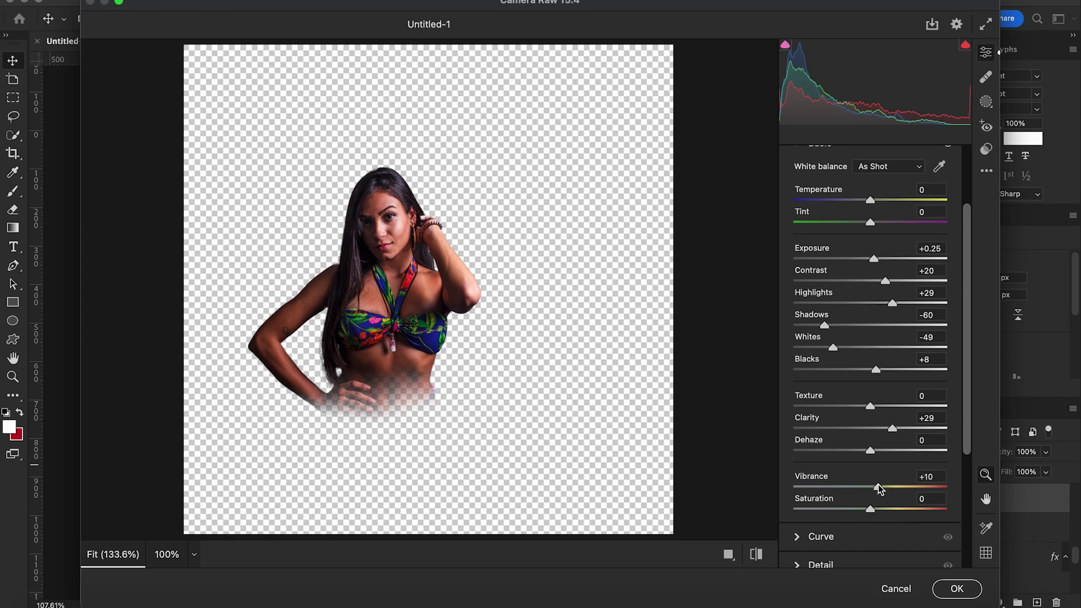
click(958, 589)
Step: Apply Layer 2's mask permanently to the second model's layer
right_click(481, 275)
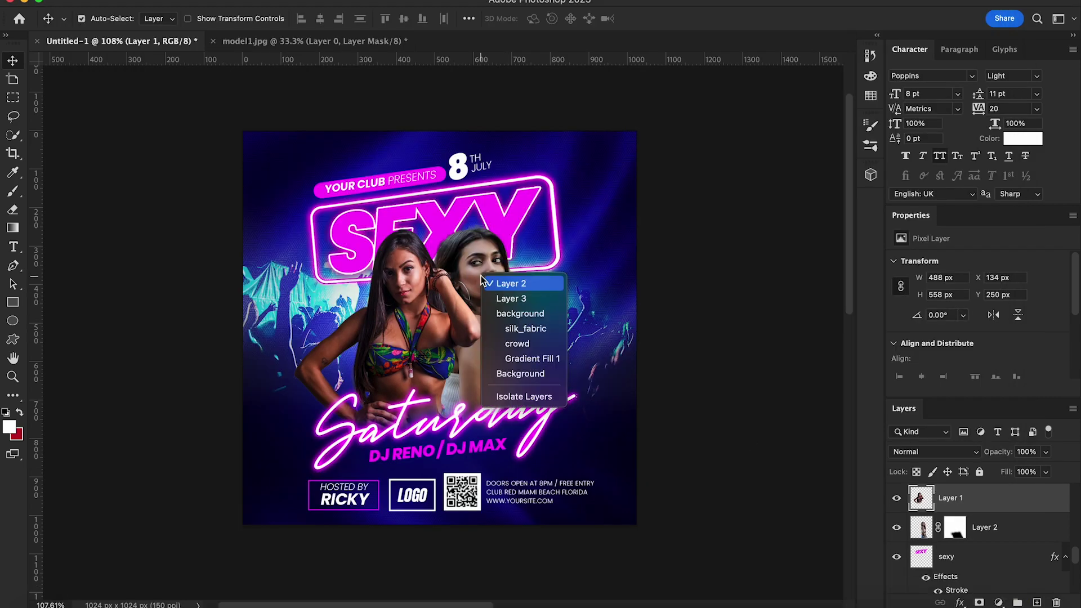
click(914, 525)
right_click(956, 527)
click(833, 503)
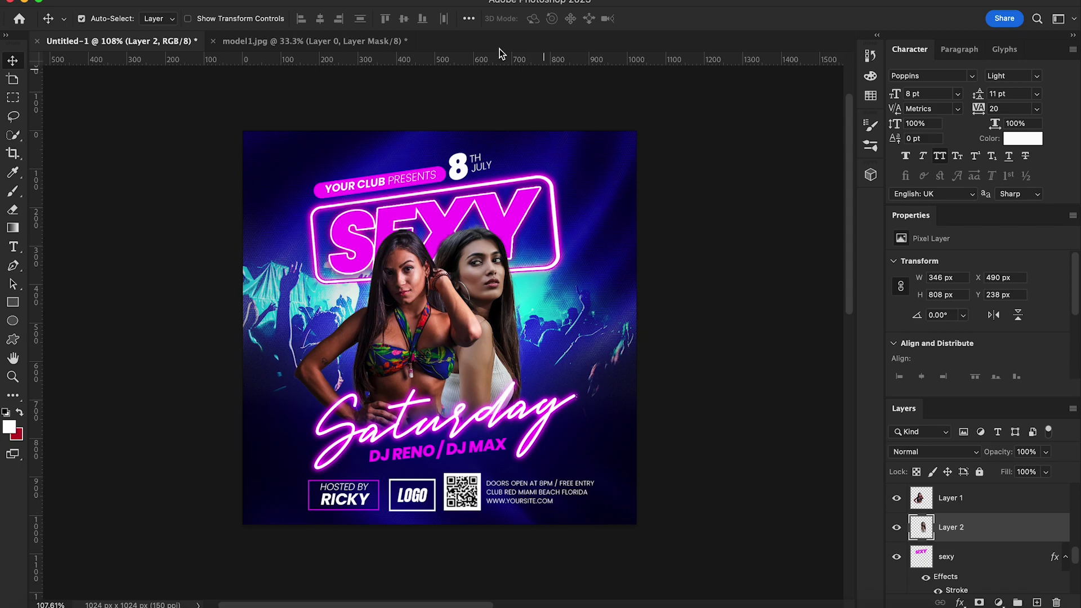
Step: Grade Layer 2 in Camera Raw: Exposure +0.30, Contrast +19, Shadows -45, Clarity +25, Texture -8, Saturation +21
click(338, 1)
click(406, 89)
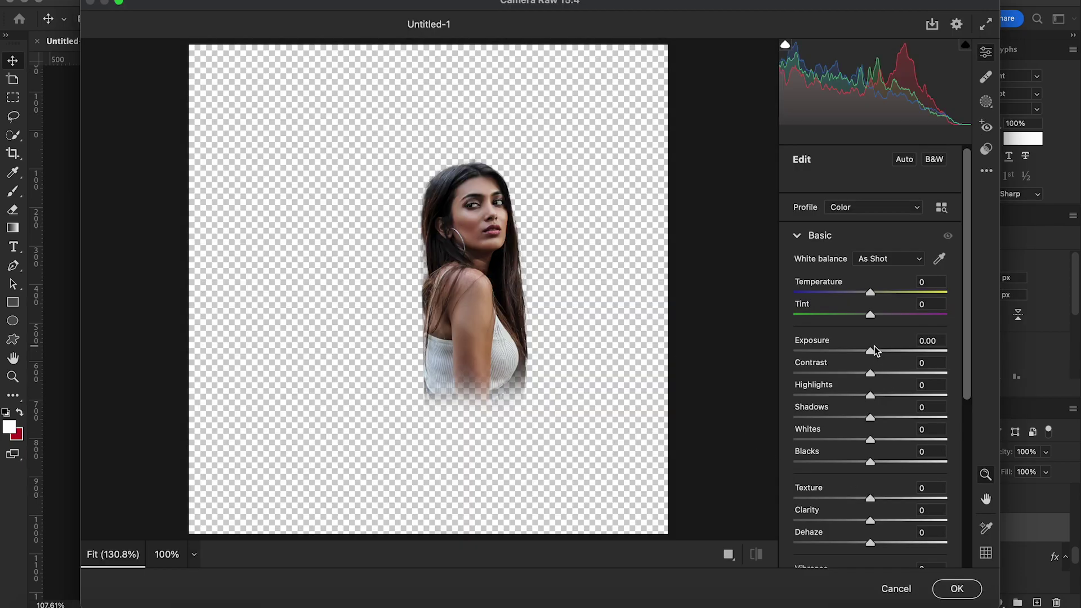
mouse_move(872, 351)
mouse_down()
mouse_move(884, 396)
mouse_move(894, 394)
mouse_move(836, 417)
mouse_move(833, 440)
mouse_move(880, 458)
mouse_up()
scroll(888, 510, down, 1)
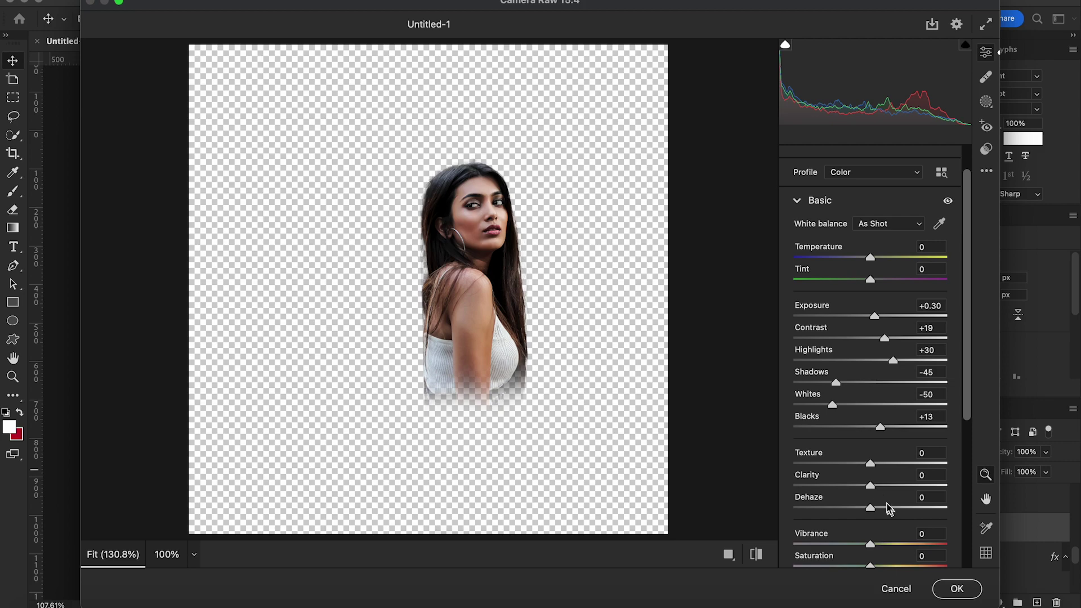
click(890, 485)
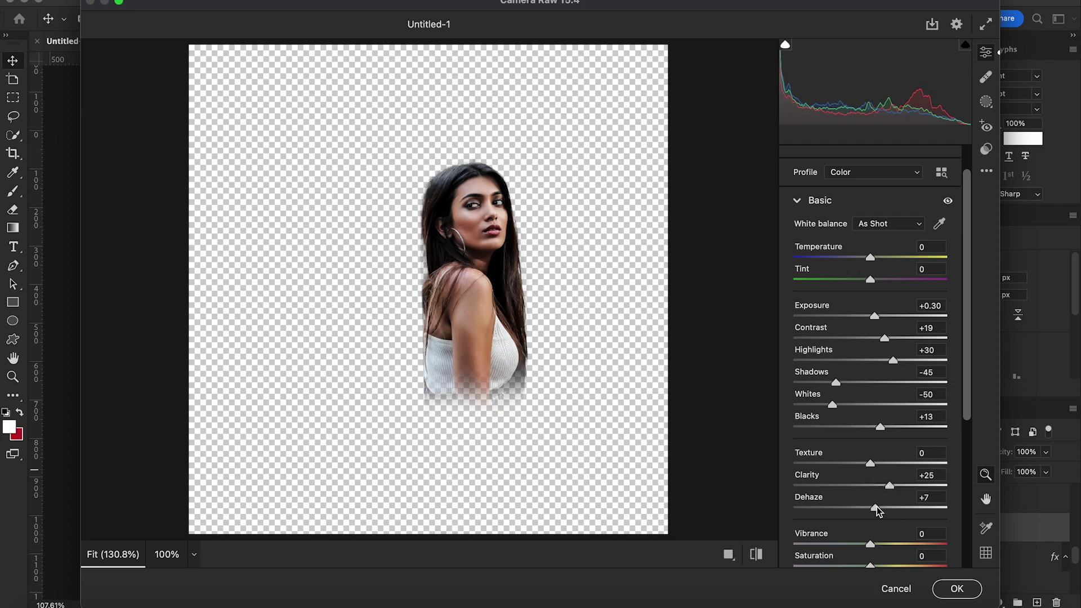
drag(877, 507, 875, 507)
drag(870, 463, 885, 499)
scroll(860, 512, down, 2)
scroll(860, 511, down, 1)
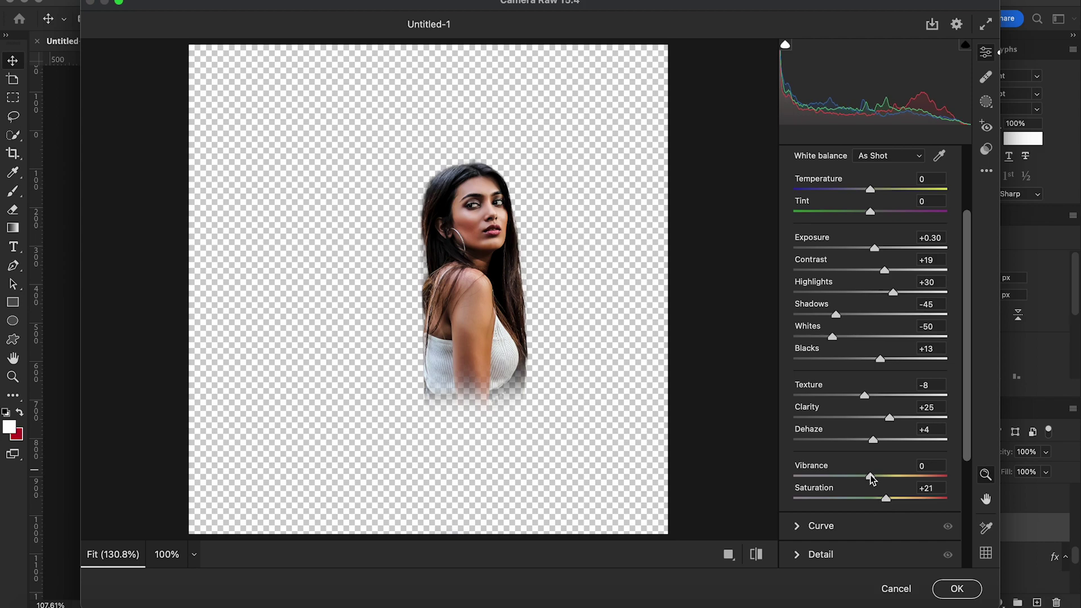
click(946, 589)
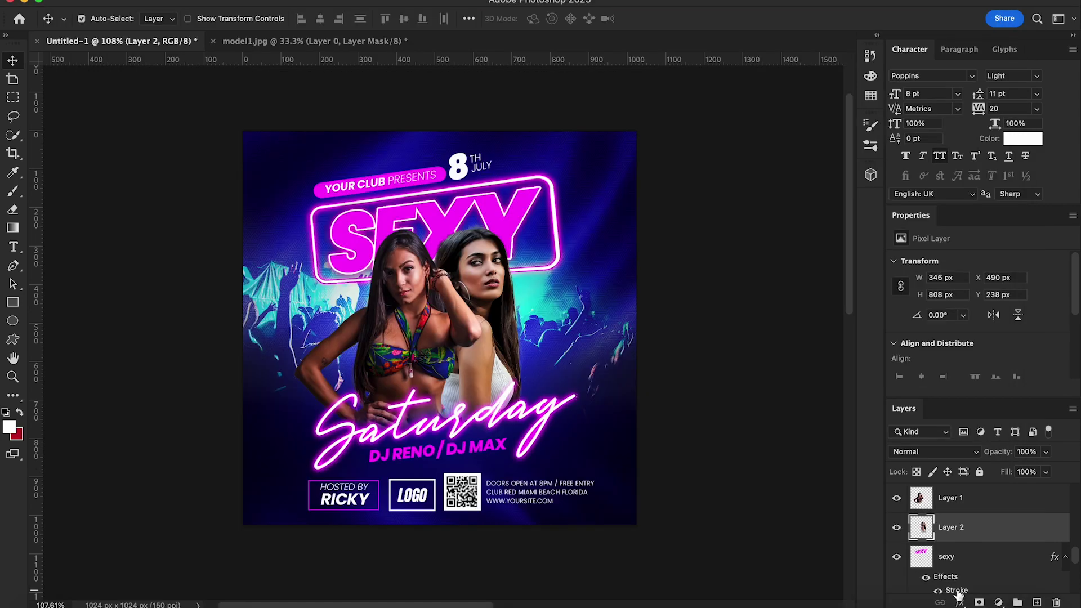
scroll(646, 499, up, 1)
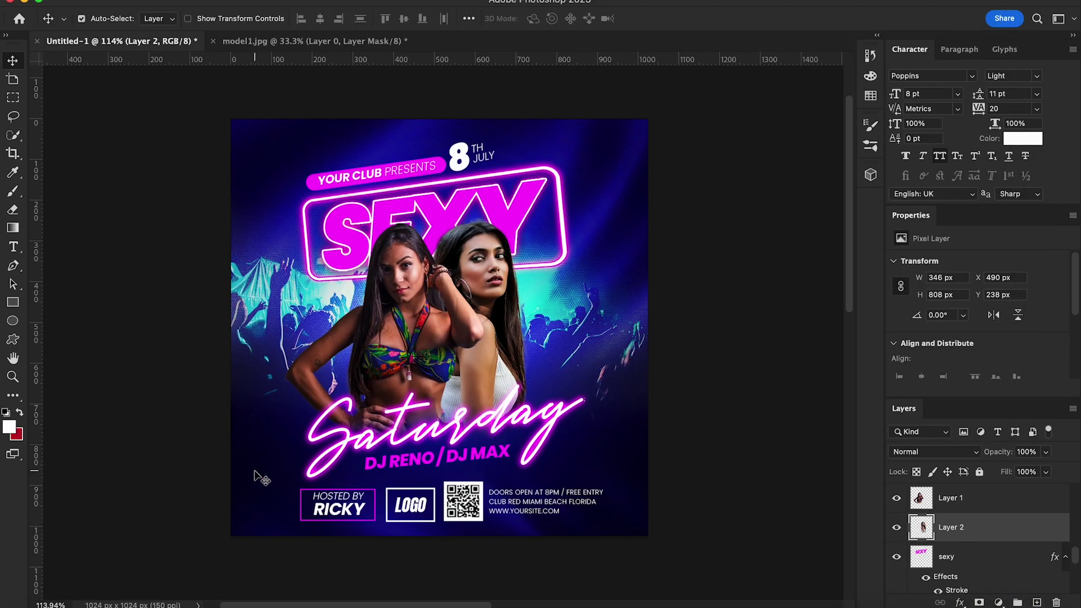
scroll(1004, 517, down, 5)
Step: Place flare.png and shape it into a thin streak tilted about -9° along the banner
click(991, 498)
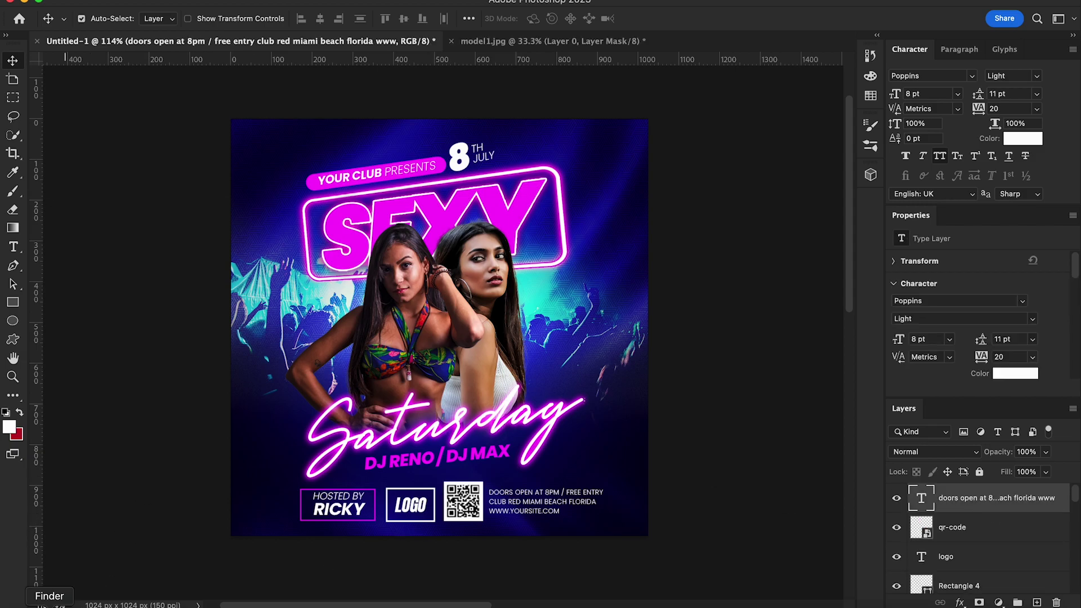
key(ctrl+shift+p)
click(596, 311)
drag(596, 311, 550, 134)
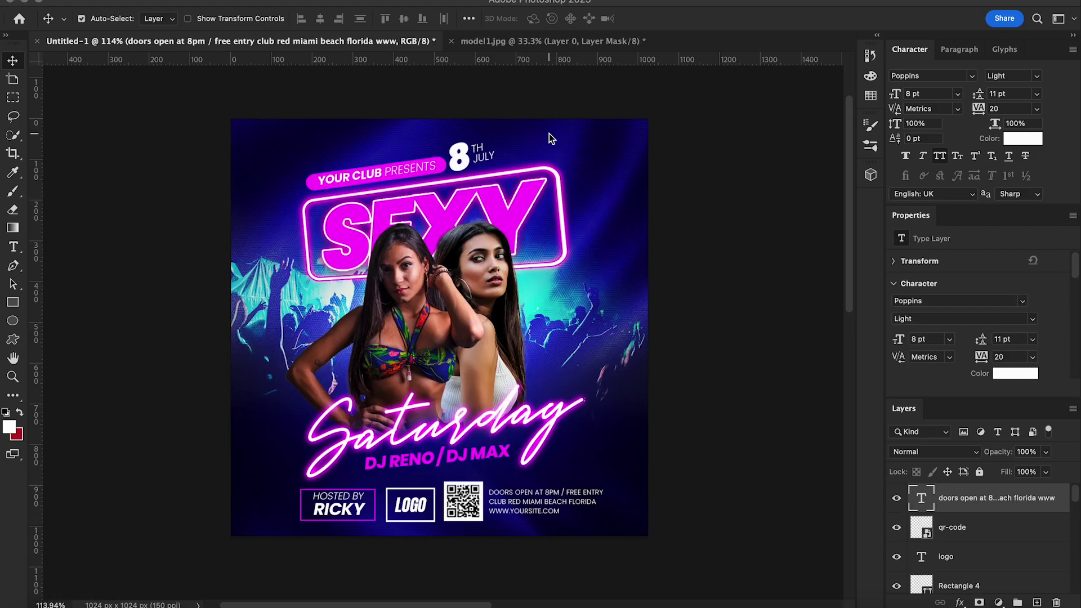
drag(649, 538, 335, 223)
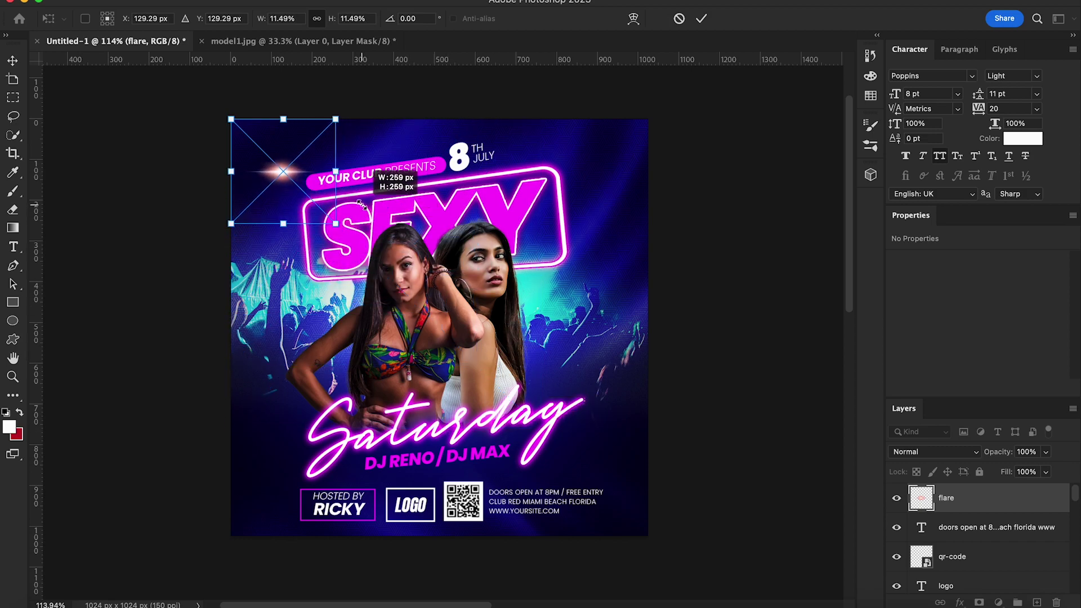
mouse_move(283, 119)
mouse_down()
mouse_move(283, 197)
mouse_move(371, 197)
mouse_up()
drag(424, 223, 427, 217)
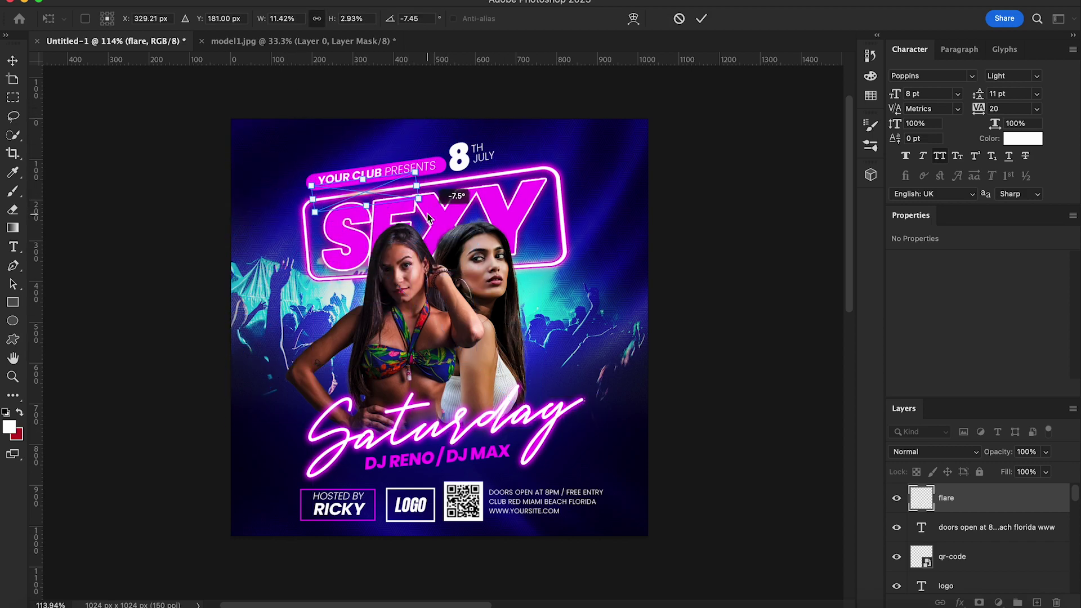
key(Return)
Step: Duplicate the flare layer and move the copy to a new spot near the title
click(935, 451)
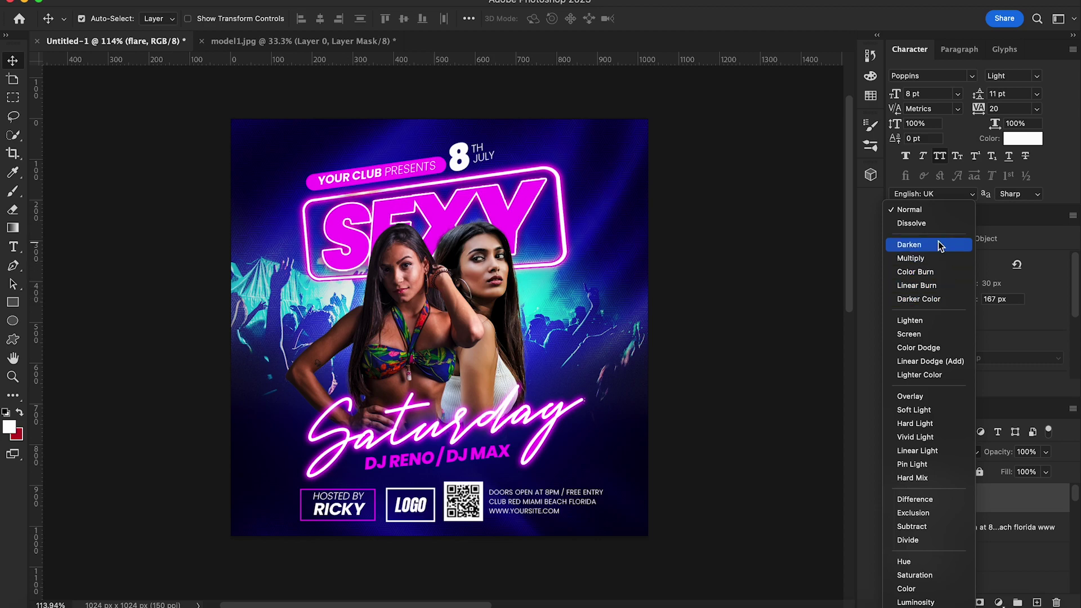
click(935, 213)
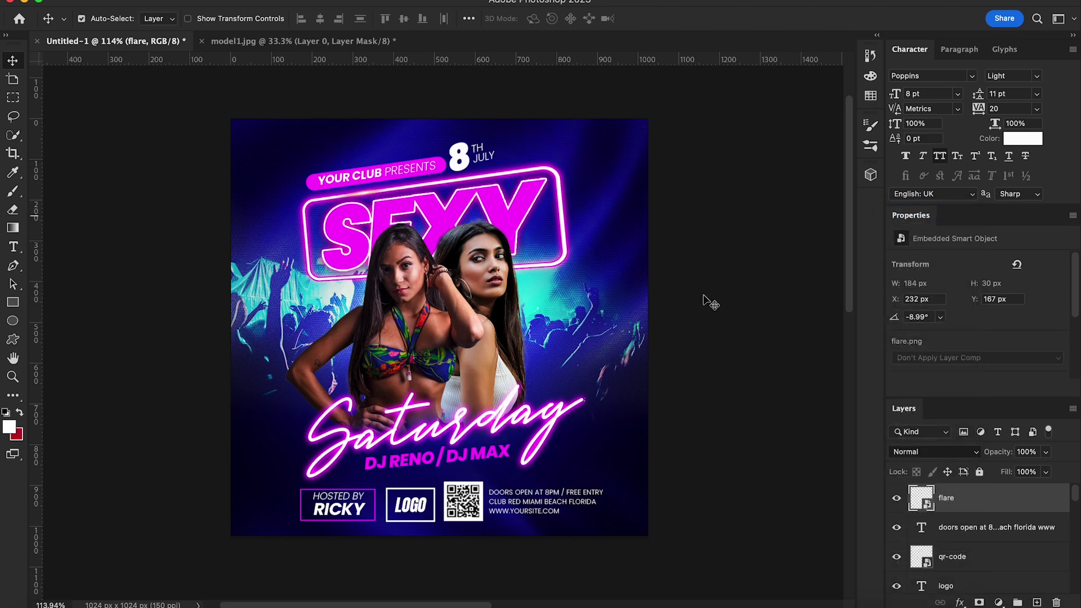
right_click(890, 498)
click(884, 526)
click(670, 253)
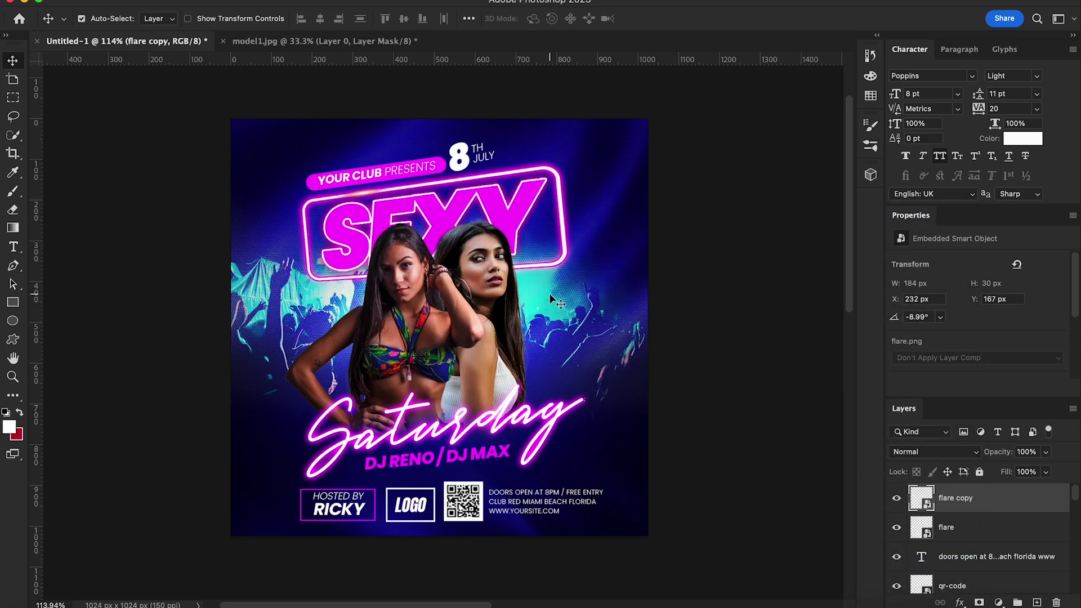
key(ctrl+t)
mouse_move(478, 169)
mouse_down()
mouse_move(417, 212)
mouse_move(545, 191)
mouse_move(401, 199)
mouse_up()
key(Return)
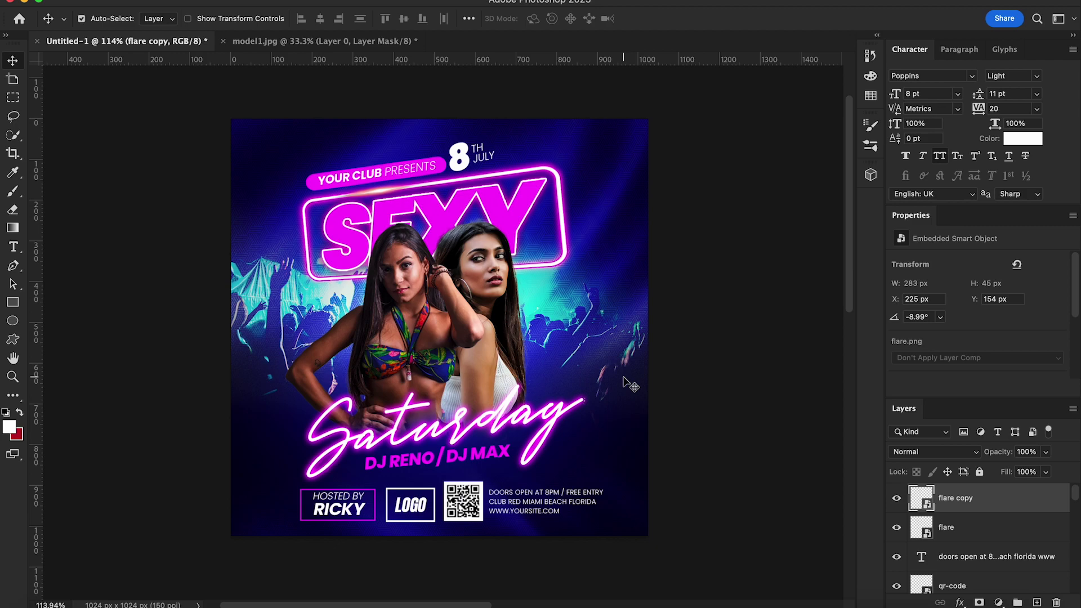
Step: Make flare copy 2, shrink it onto PRESENTS, and bring up the sexy Saturday folder
right_click(976, 503)
click(921, 530)
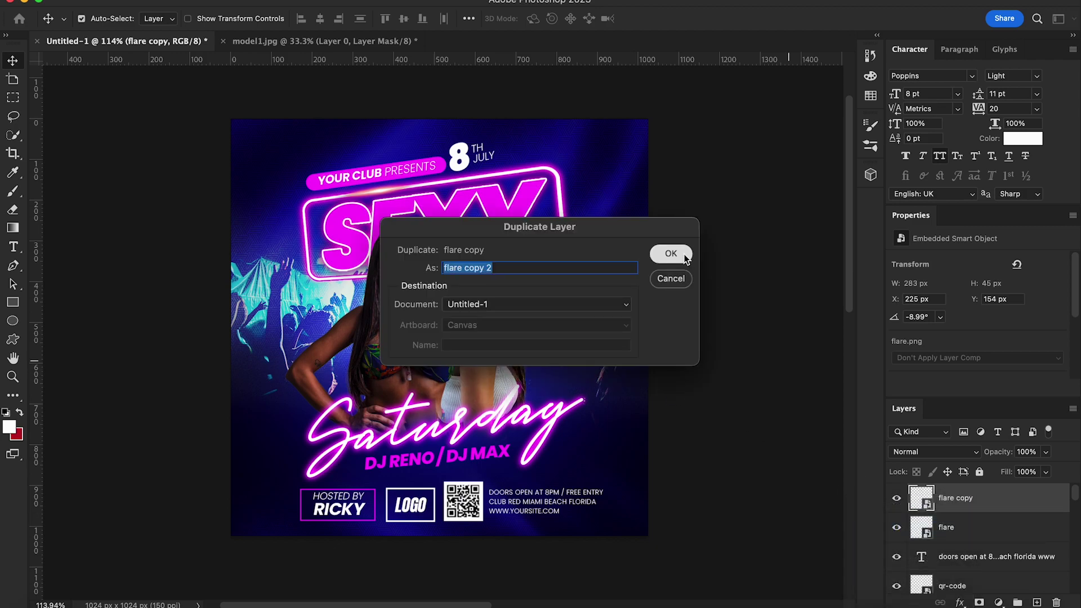
click(671, 251)
key(ctrl+t)
mouse_move(465, 197)
mouse_down()
mouse_move(405, 186)
mouse_move(414, 164)
mouse_up()
key(Return)
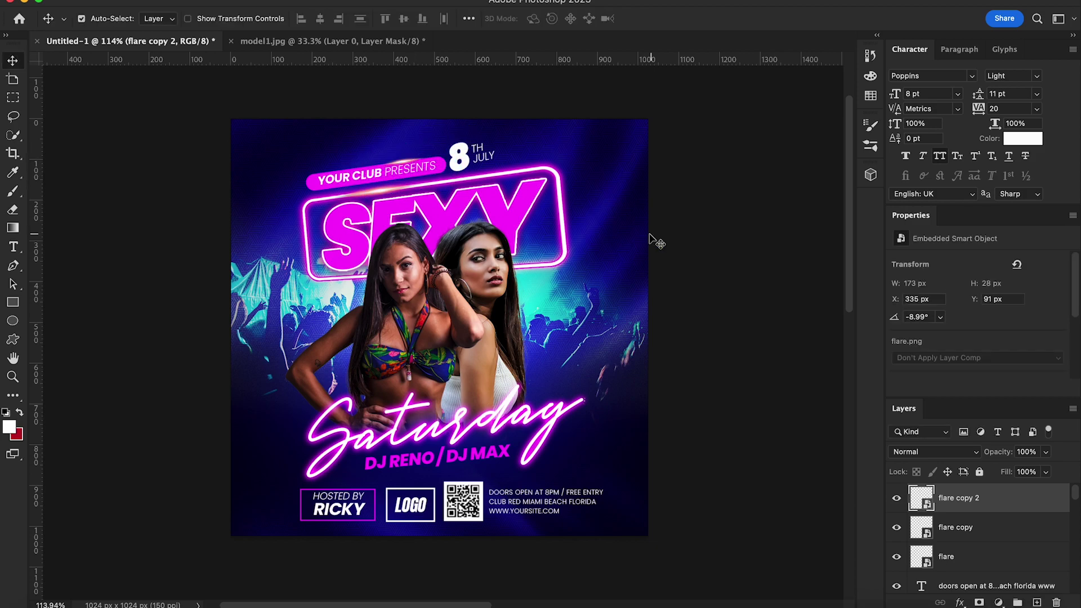
click(93, 605)
Step: Place light-effect.png in Screen blend mode and move the glow down and right
click(389, 310)
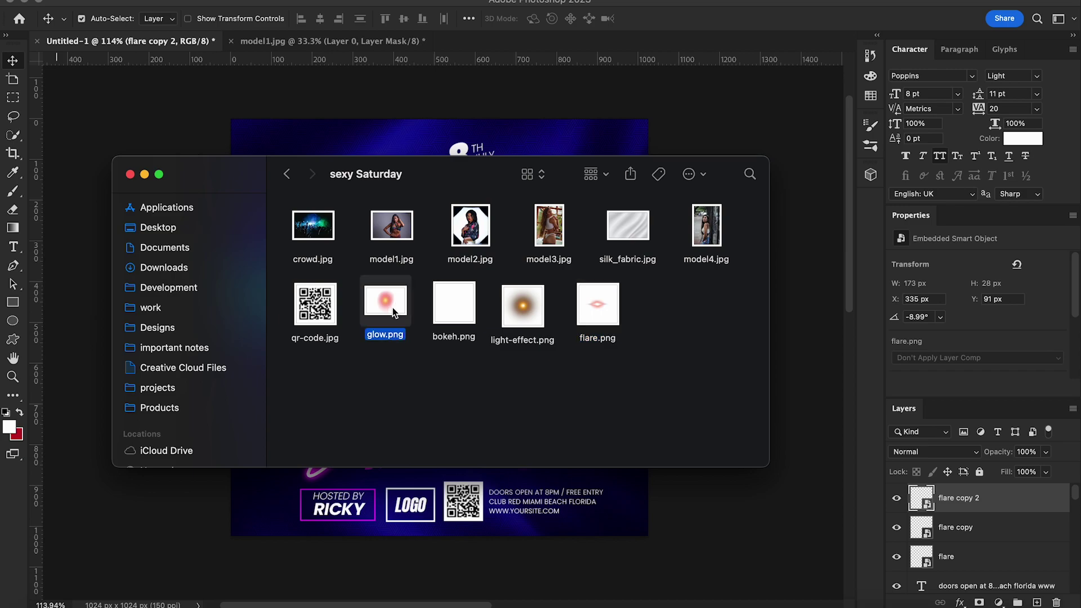
click(528, 314)
drag(447, 506, 441, 517)
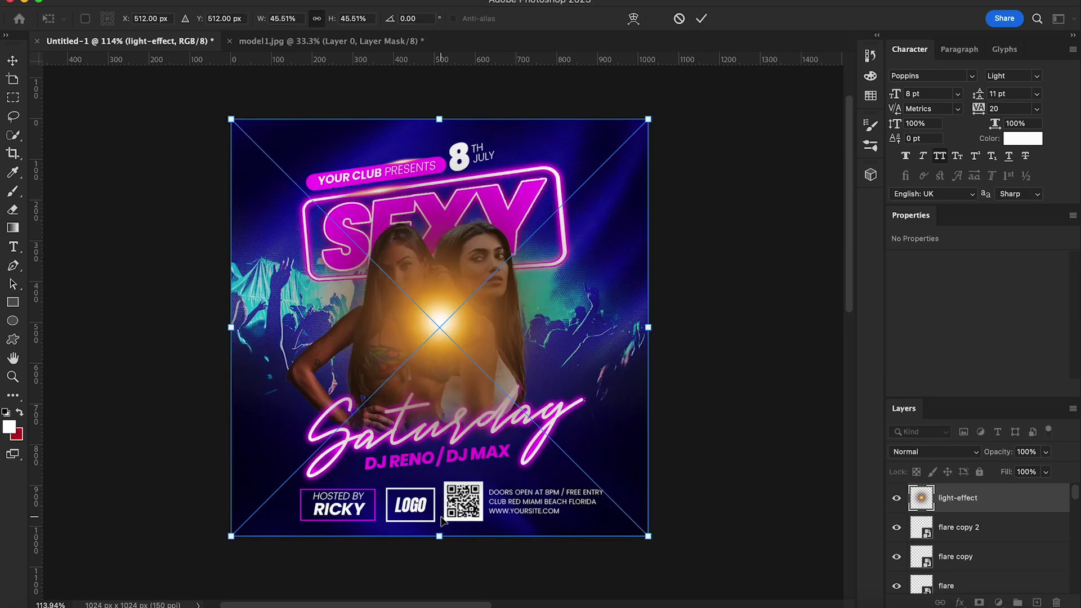
key(Return)
click(964, 449)
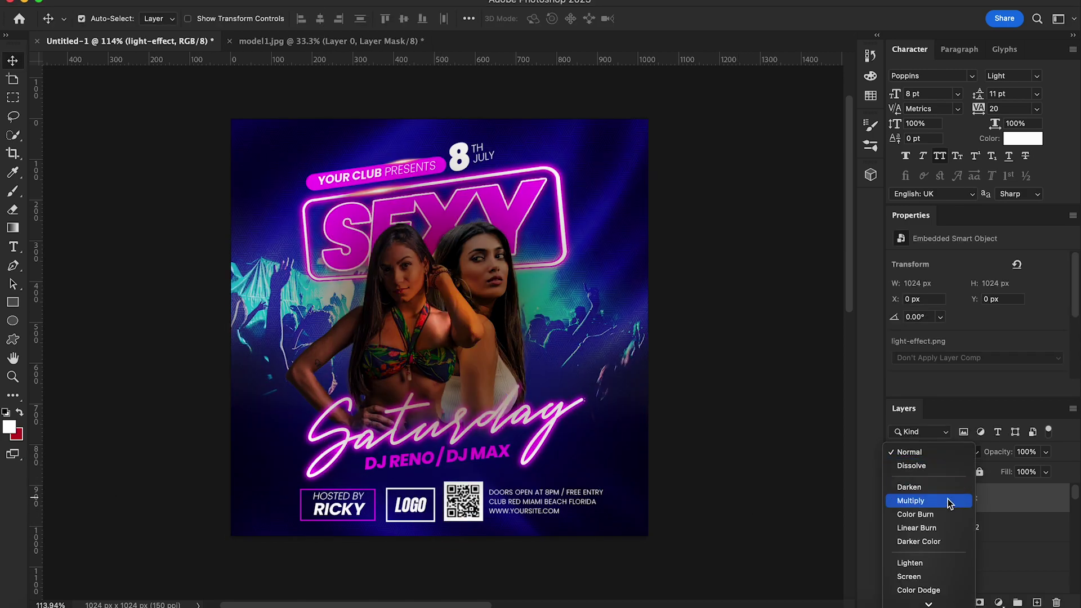
click(949, 578)
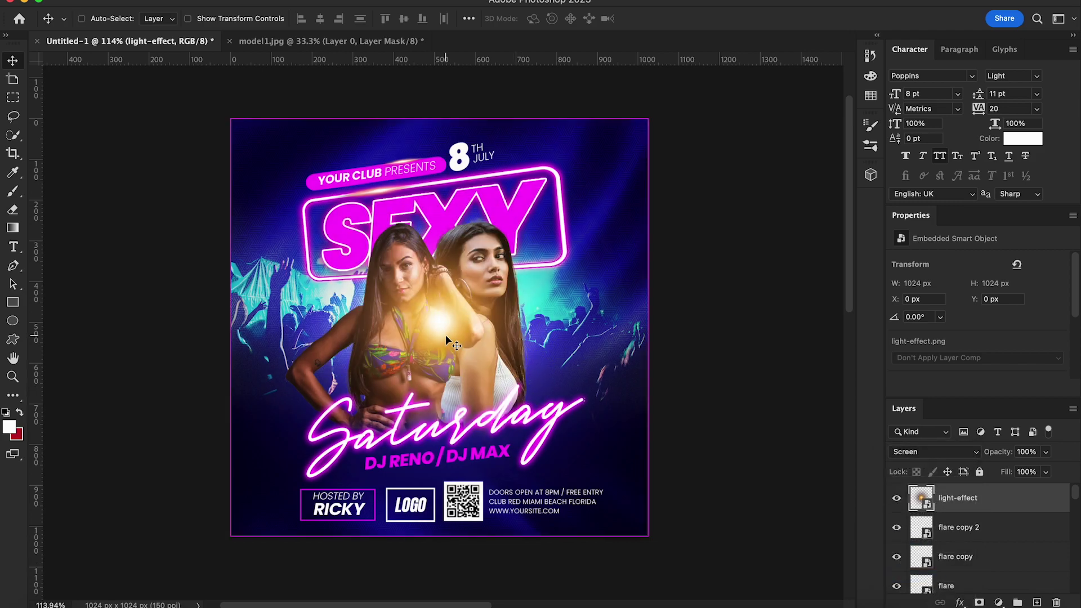
drag(445, 335, 510, 395)
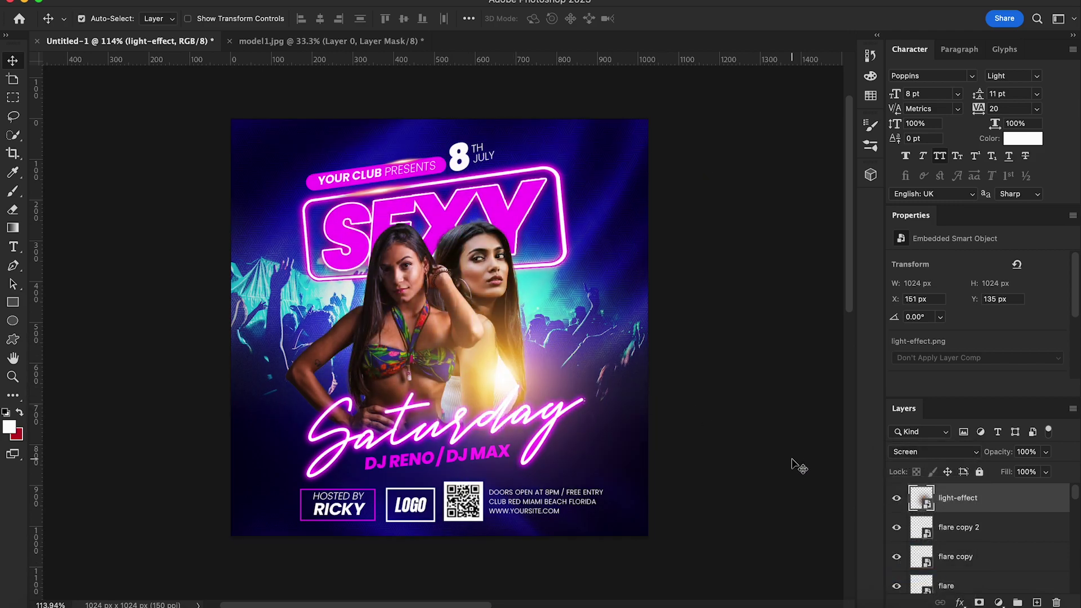
Step: Duplicate the glow, resize it, and place it on the left model near Saturday
right_click(971, 503)
click(896, 526)
click(671, 251)
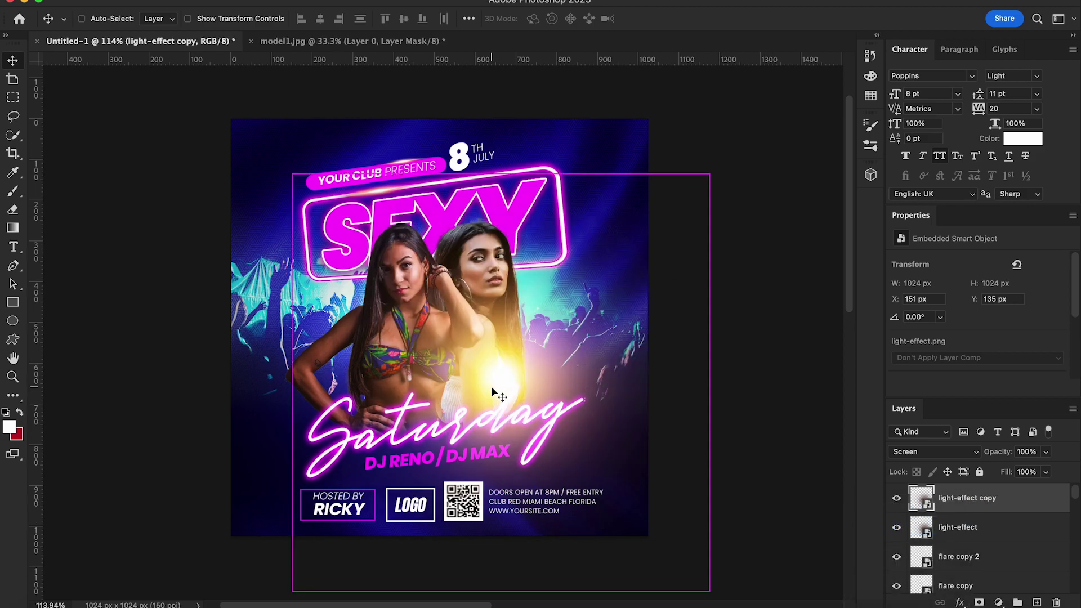
drag(491, 387, 355, 406)
key(ctrl+t)
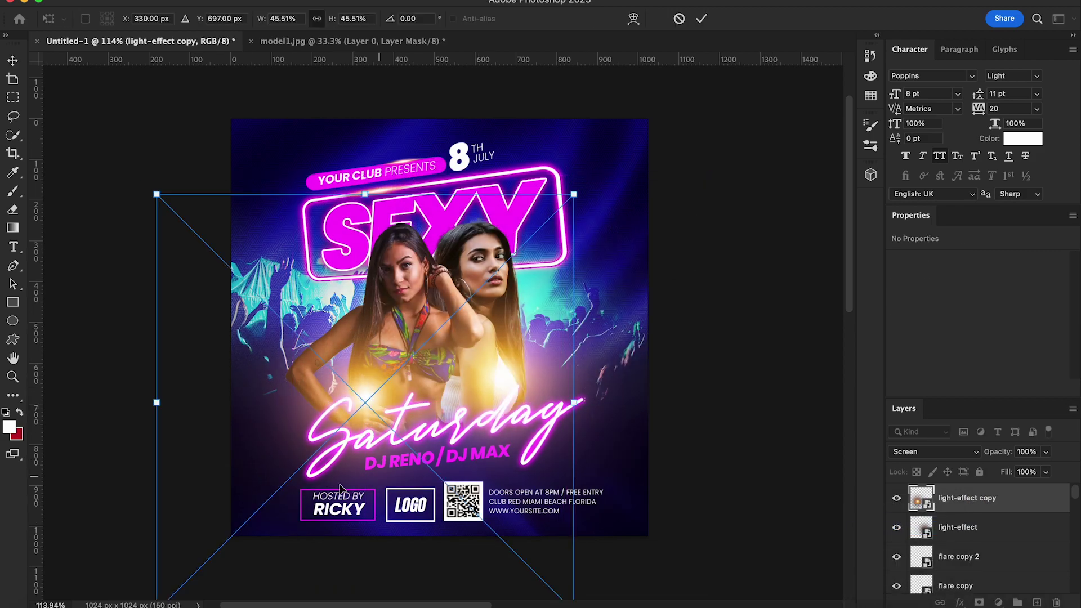
drag(573, 192, 502, 405)
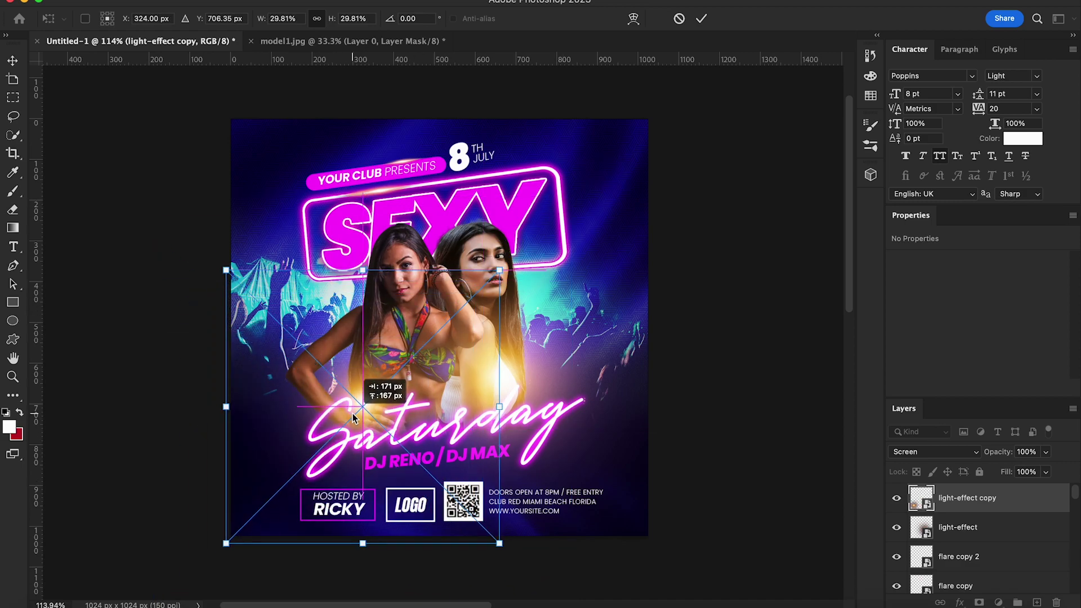
key(Return)
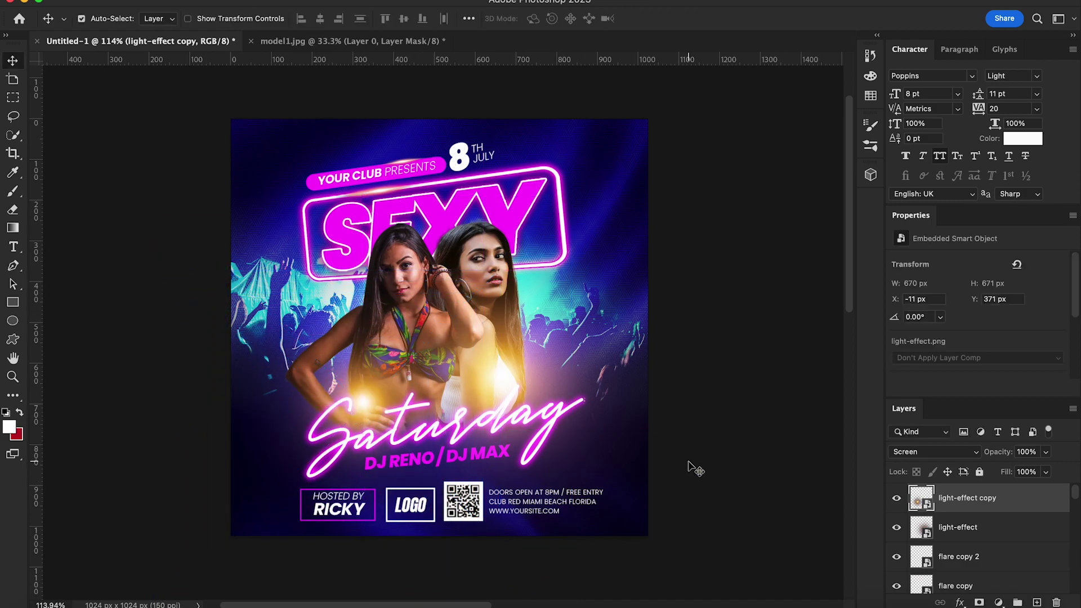
key(ctrl+t)
drag(503, 406, 524, 258)
drag(371, 404, 363, 431)
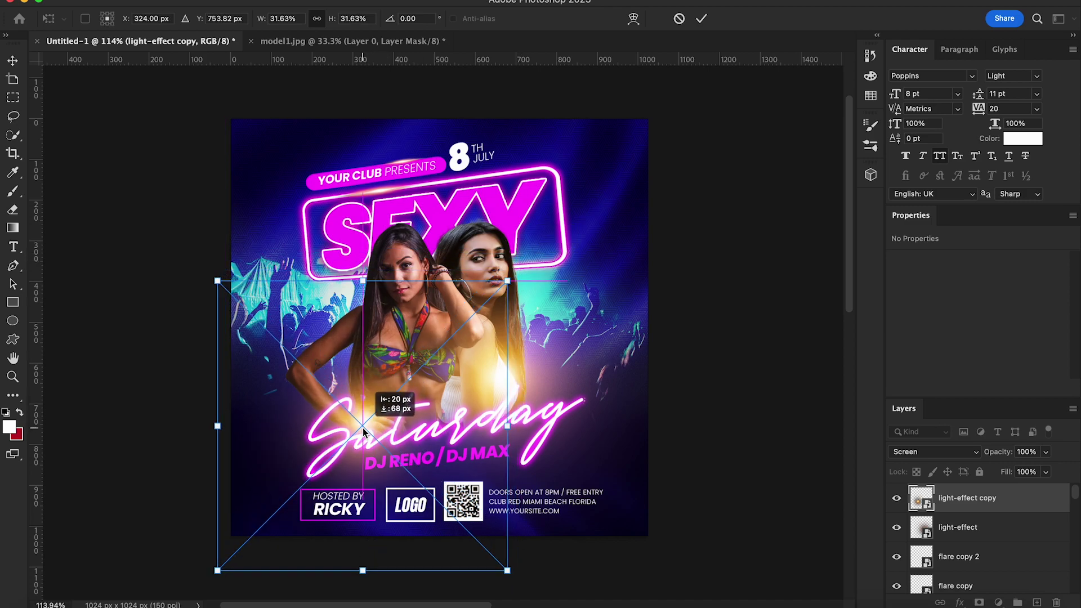
key(Return)
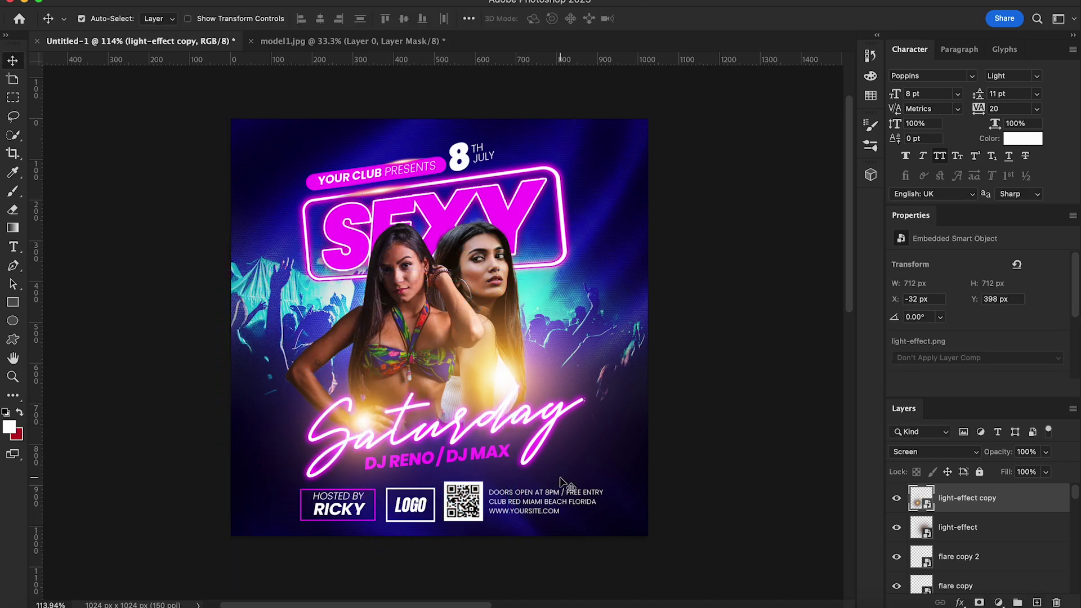
Step: Create light-effect copy 2 in Screen mode, shrunk and placed on the left model's face
right_click(985, 488)
click(884, 525)
key(Return)
drag(345, 417, 349, 240)
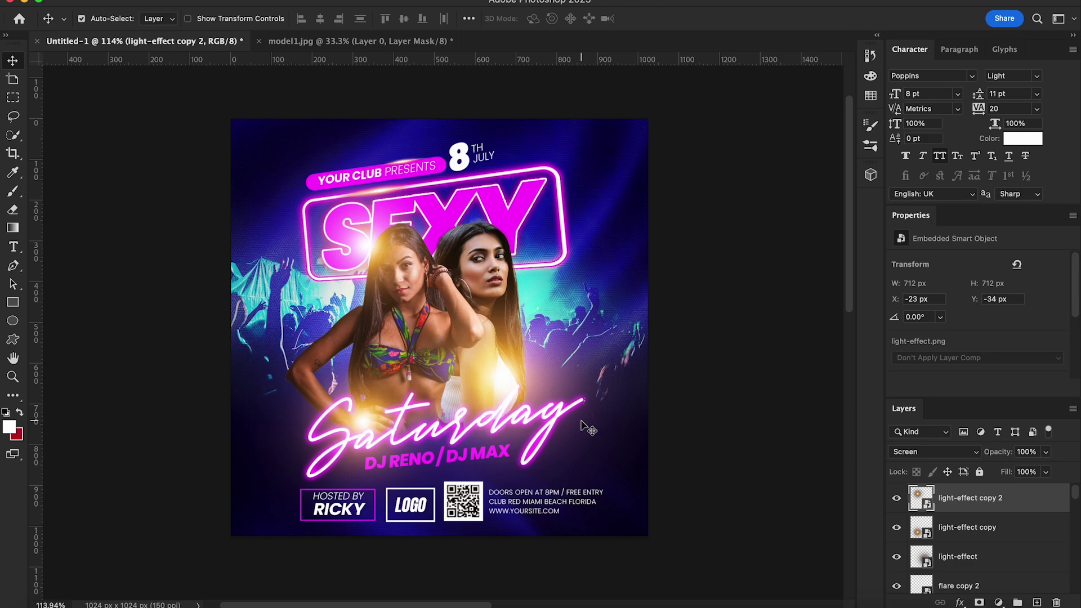
click(973, 451)
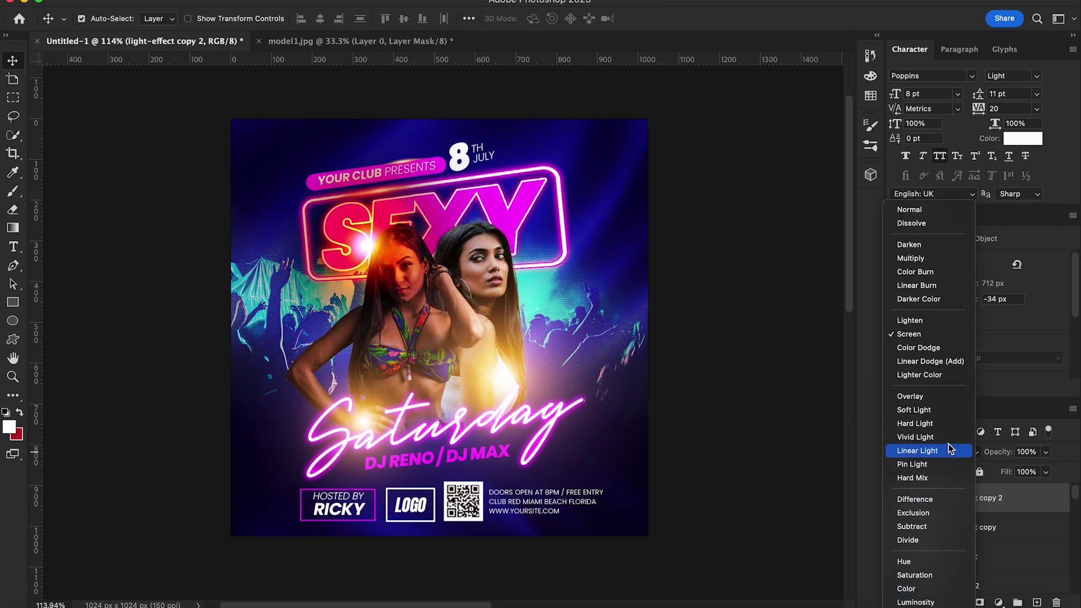
click(938, 334)
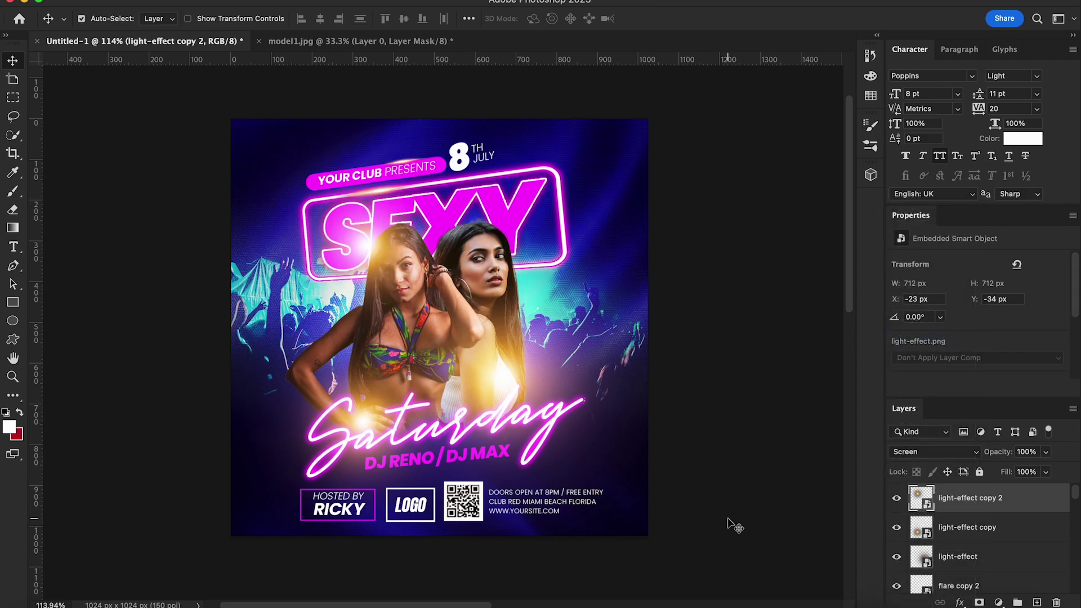
key(ctrl+t)
drag(221, 396, 269, 348)
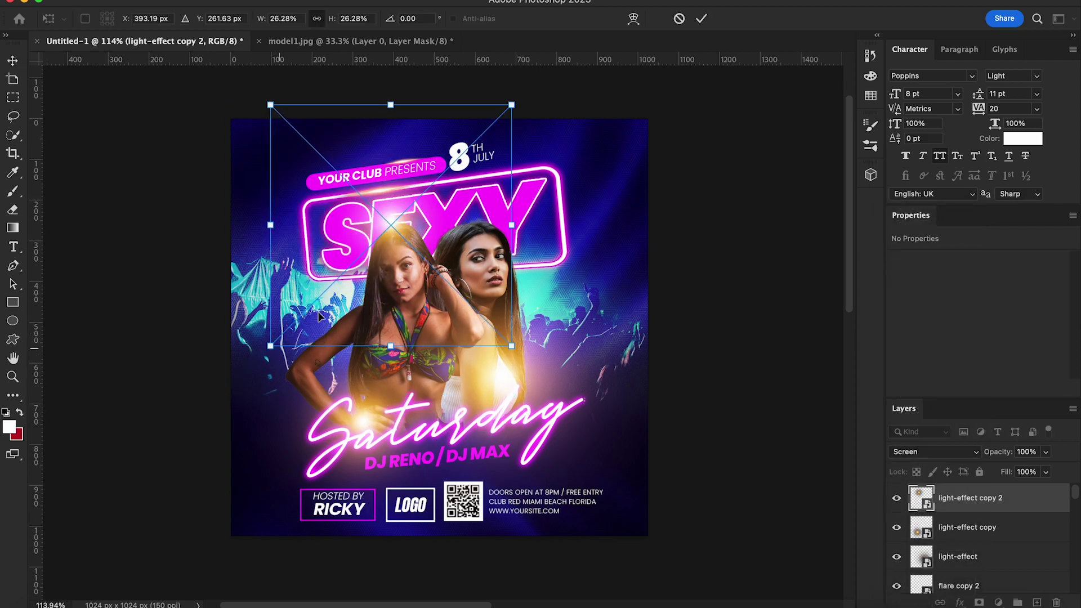
drag(365, 272, 338, 288)
key(Return)
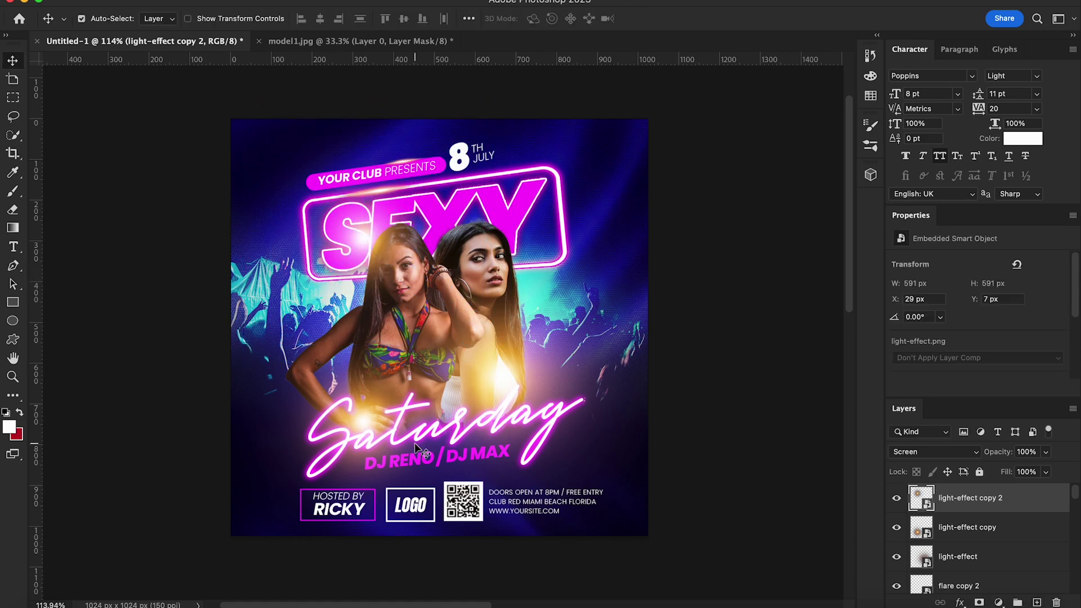
Step: Create a smaller light-effect copy 3 over the SEXY title, then zoom out to view the flyer
right_click(987, 507)
click(901, 529)
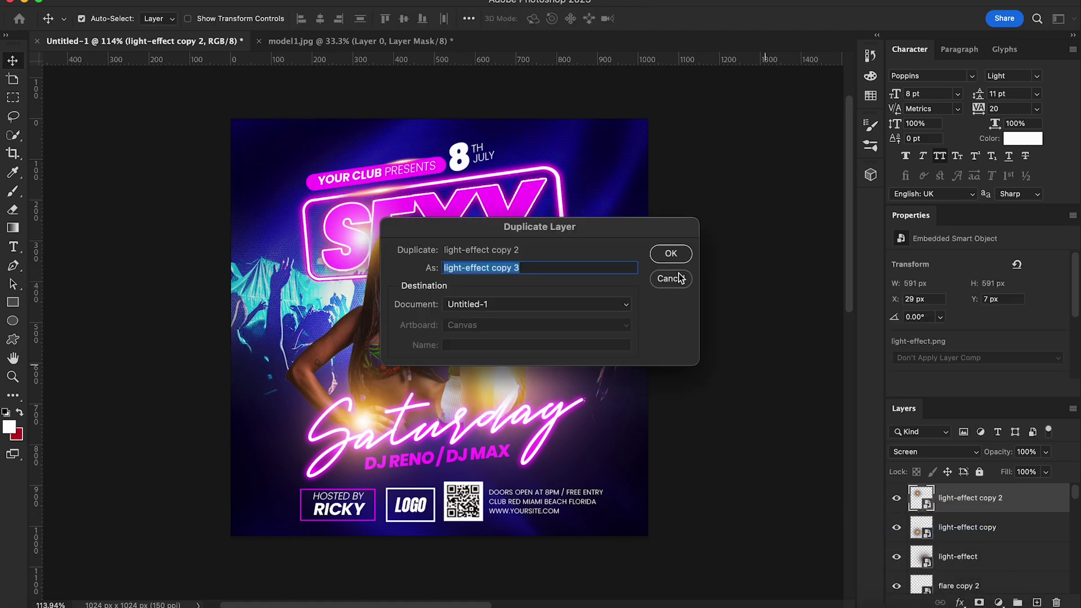
click(674, 251)
key(ctrl+t)
drag(484, 363, 369, 248)
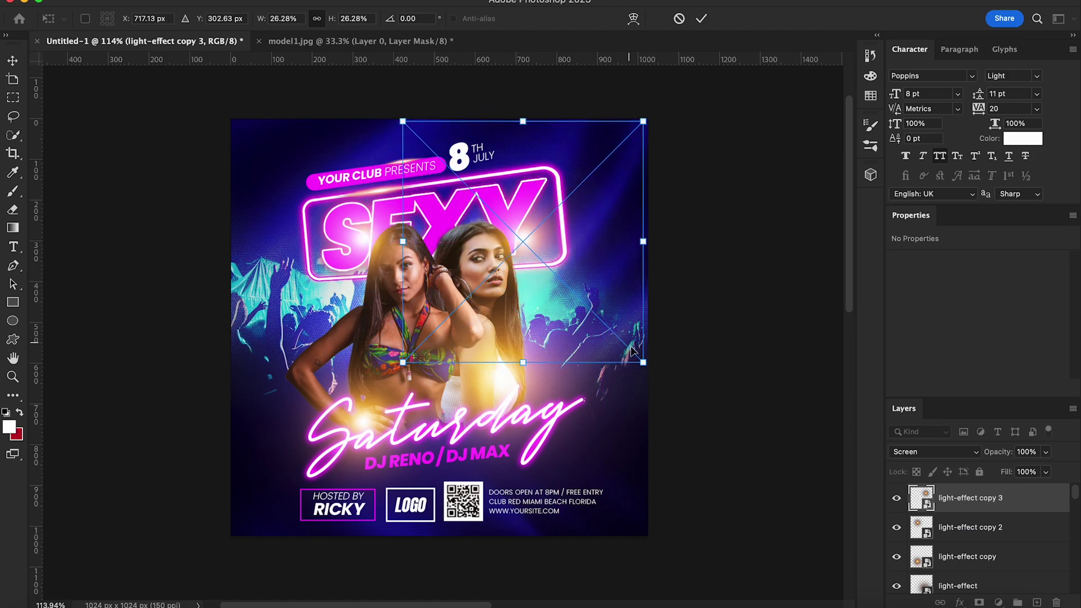
mouse_move(327, 194)
mouse_down()
mouse_move(488, 194)
mouse_move(523, 236)
mouse_up()
right_click(542, 260)
key(Escape)
key(Return)
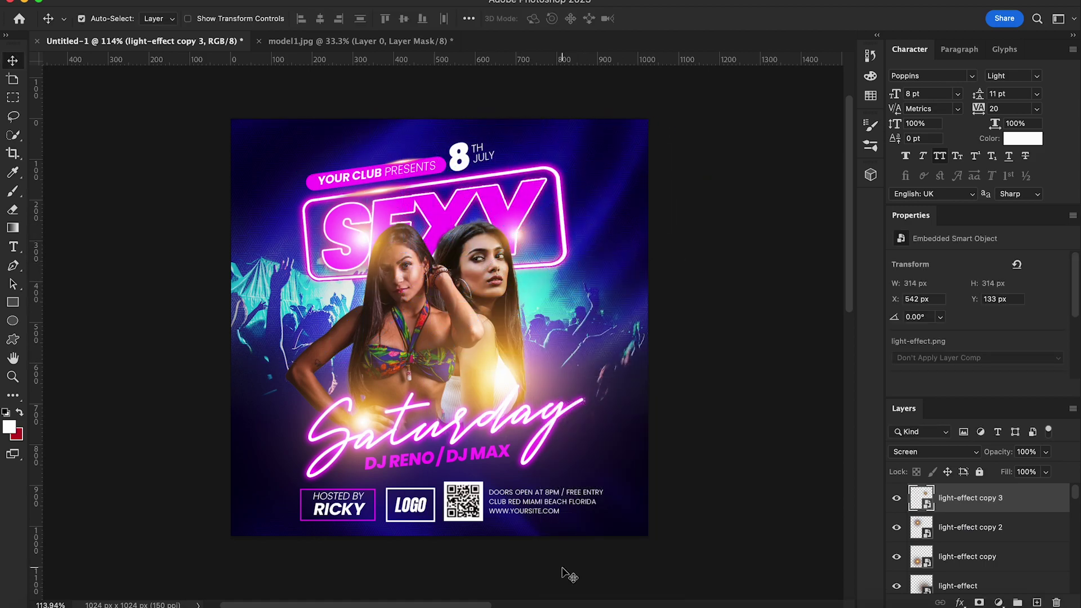
key(ctrl+minus)
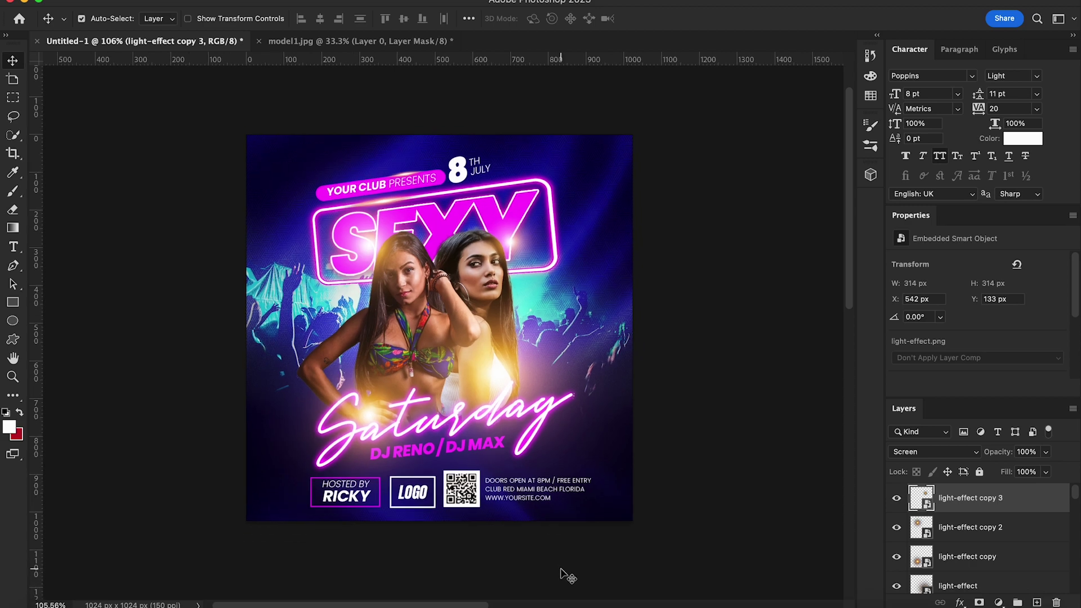
scroll(525, 330, down, 2)
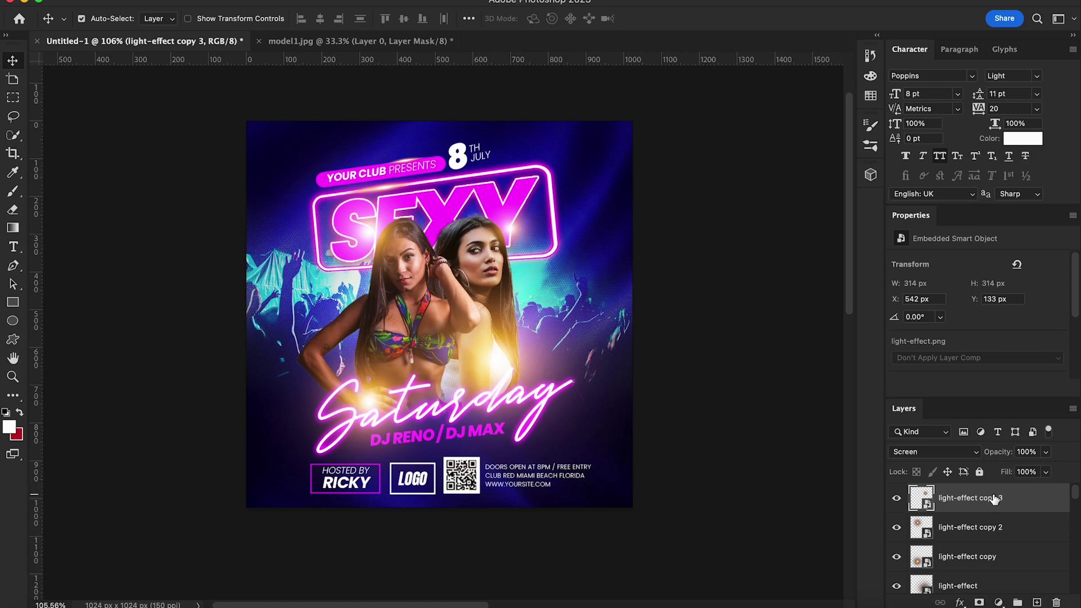
Step: Place bokeh.png above the background group near the top, blended in Overlay mode
scroll(1002, 540, down, 3)
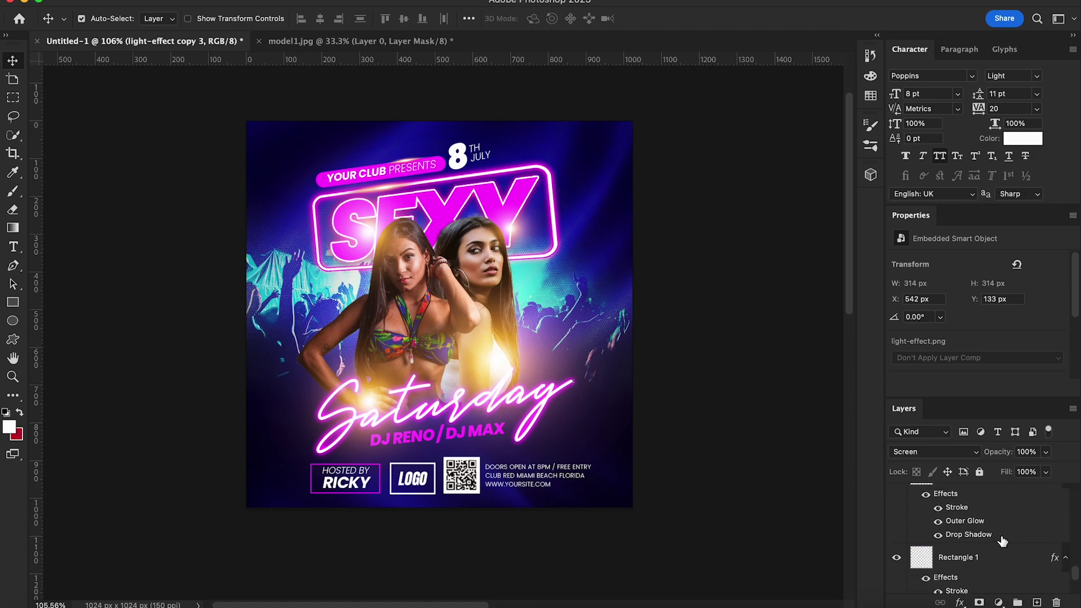
scroll(1003, 540, down, 2)
click(1004, 530)
scroll(1008, 542, down, 3)
click(978, 557)
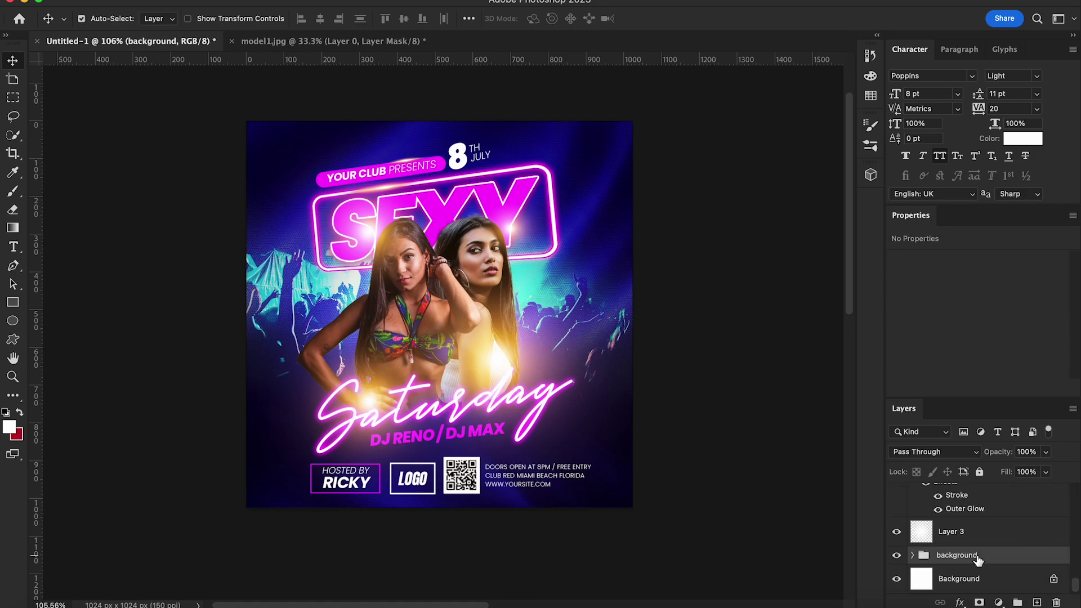
click(54, 604)
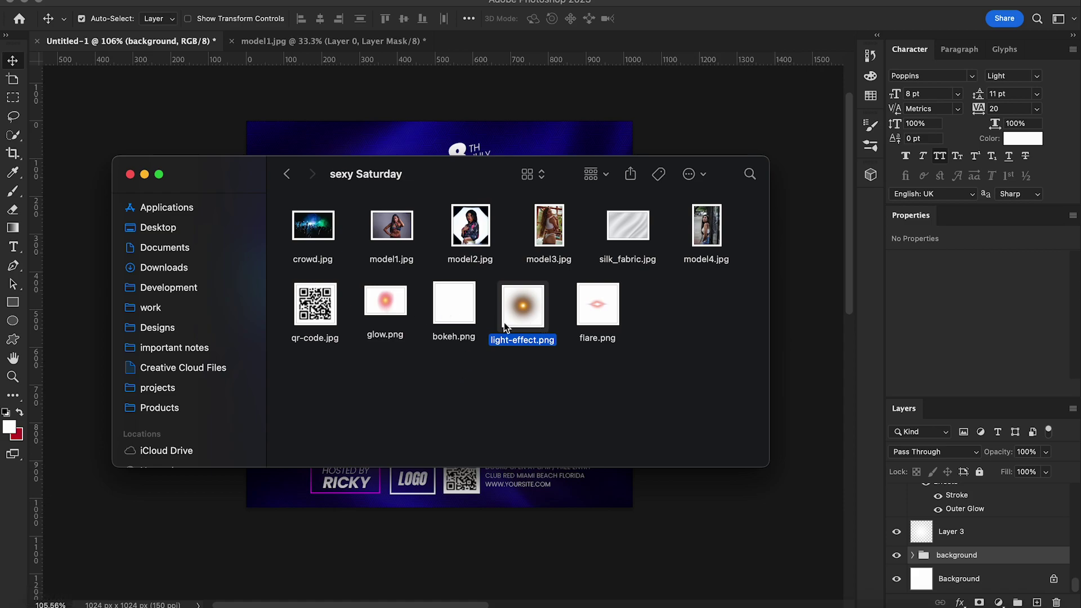
drag(454, 307, 390, 548)
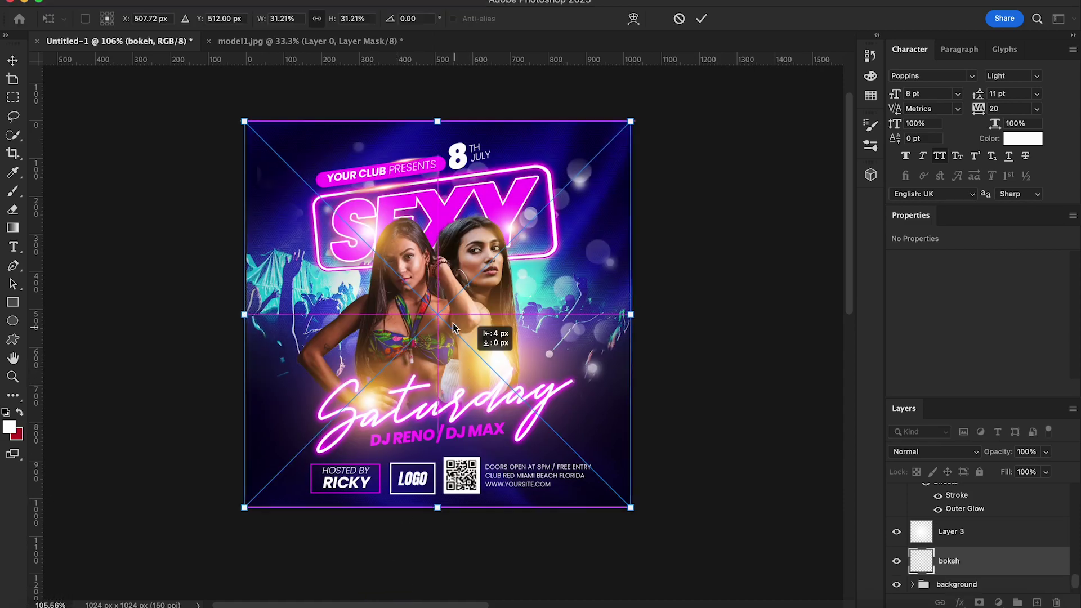
drag(454, 328, 427, 200)
key(Return)
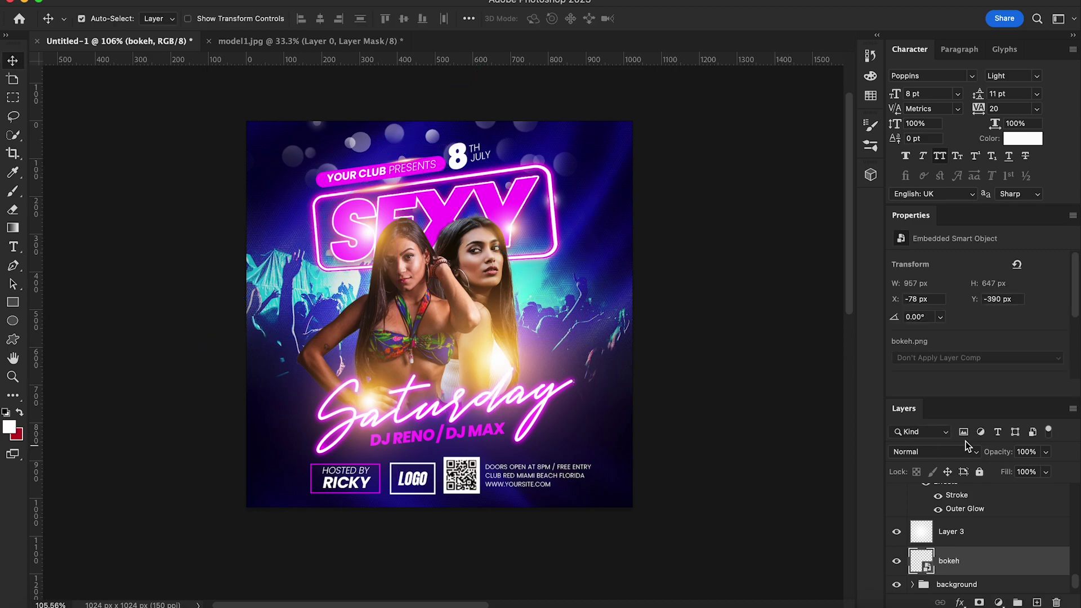
click(967, 447)
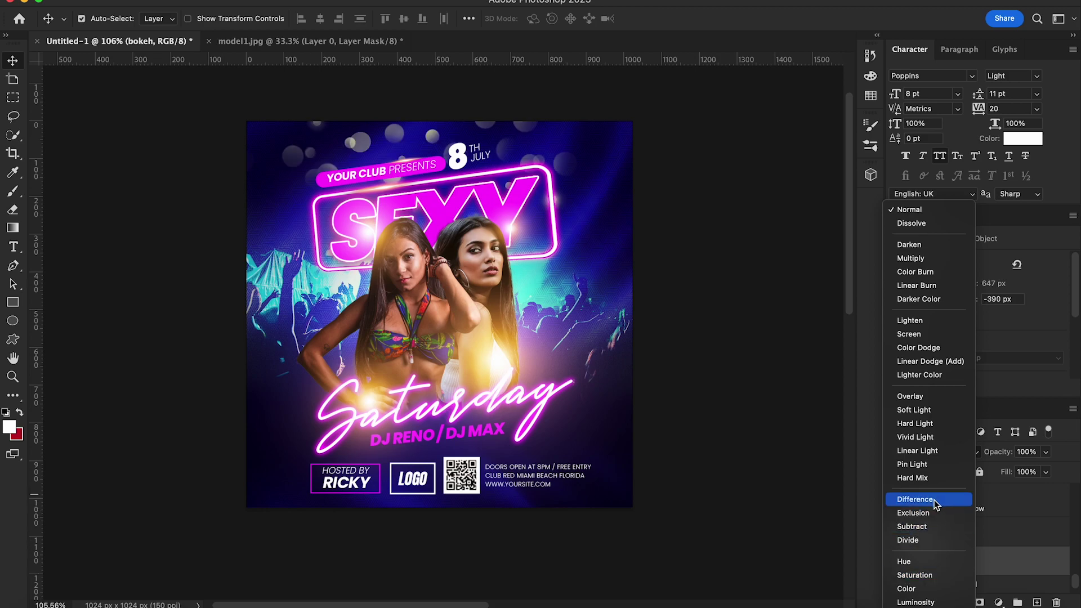
click(923, 397)
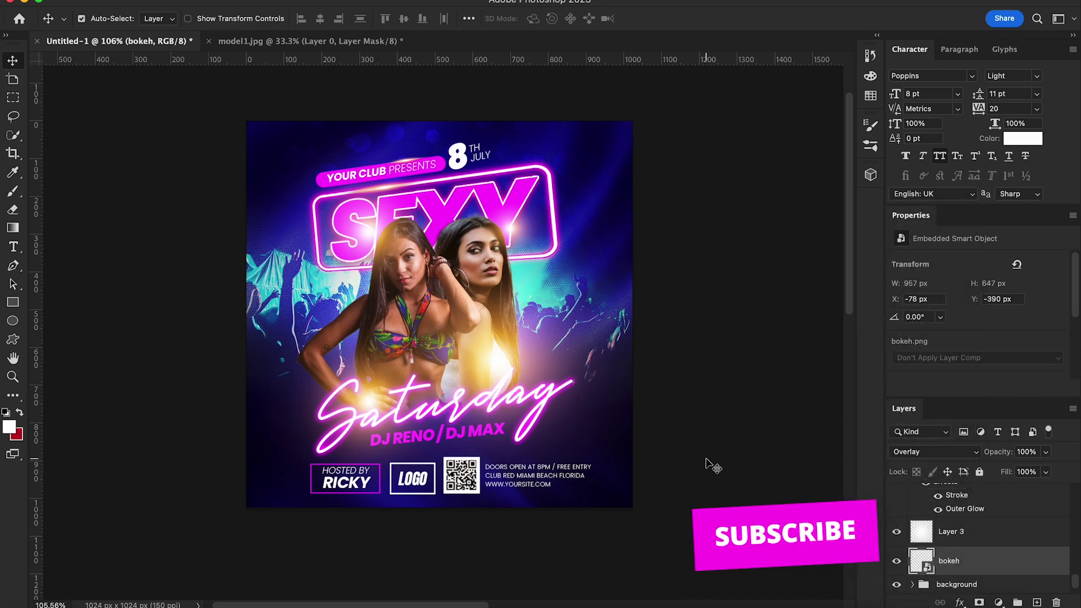
click(477, 183)
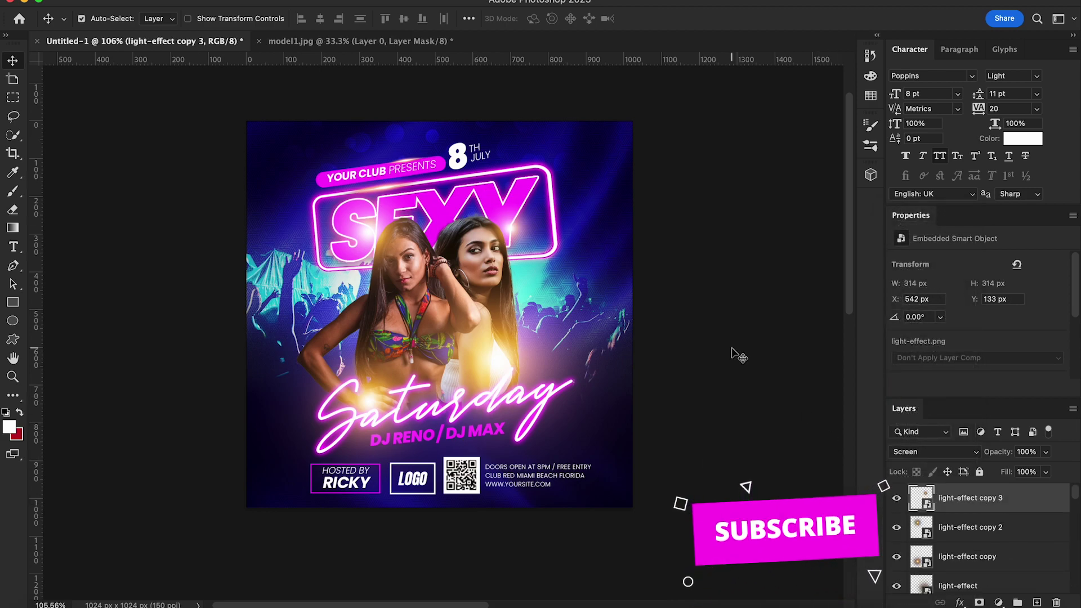
Step: Stamp a merged layer and set Camera Raw Exposure -0.25, Contrast +12, Clarity about +23, deeper shadows and blacks
key(ctrl+shift+alt+e)
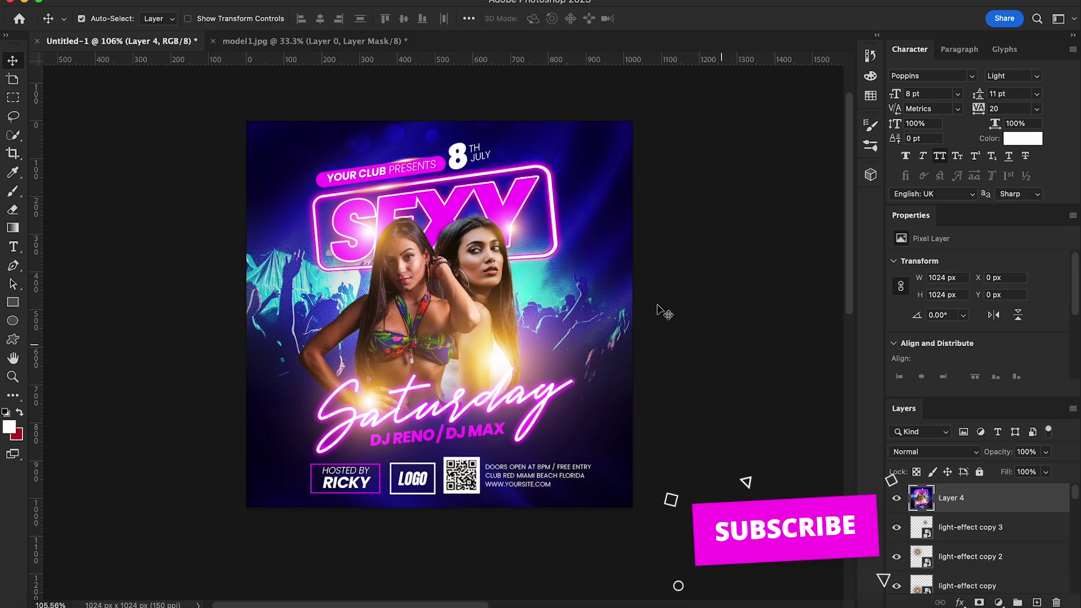
click(337, 1)
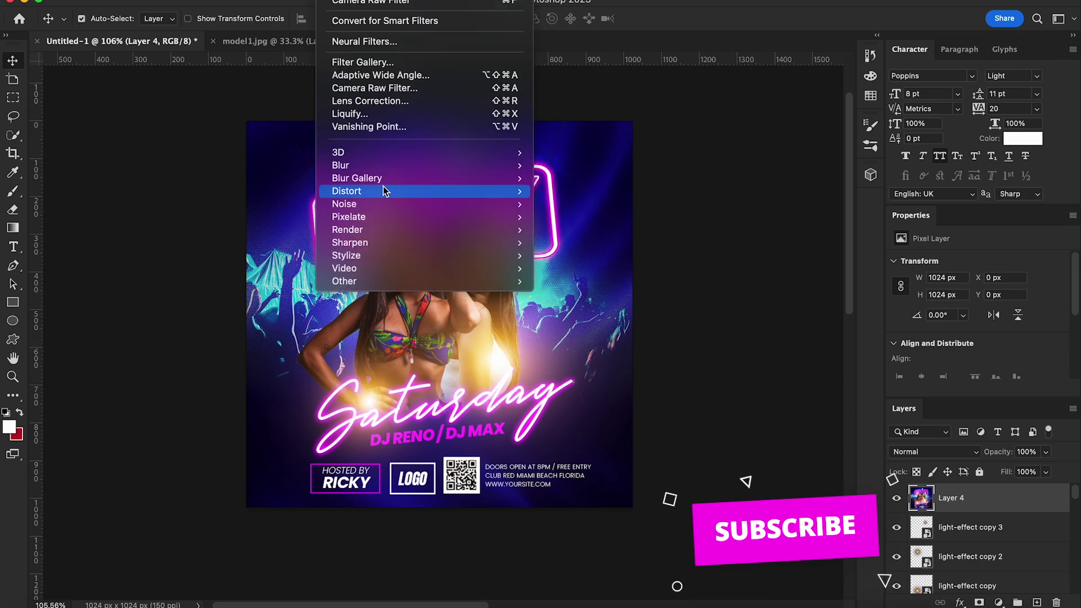
click(377, 89)
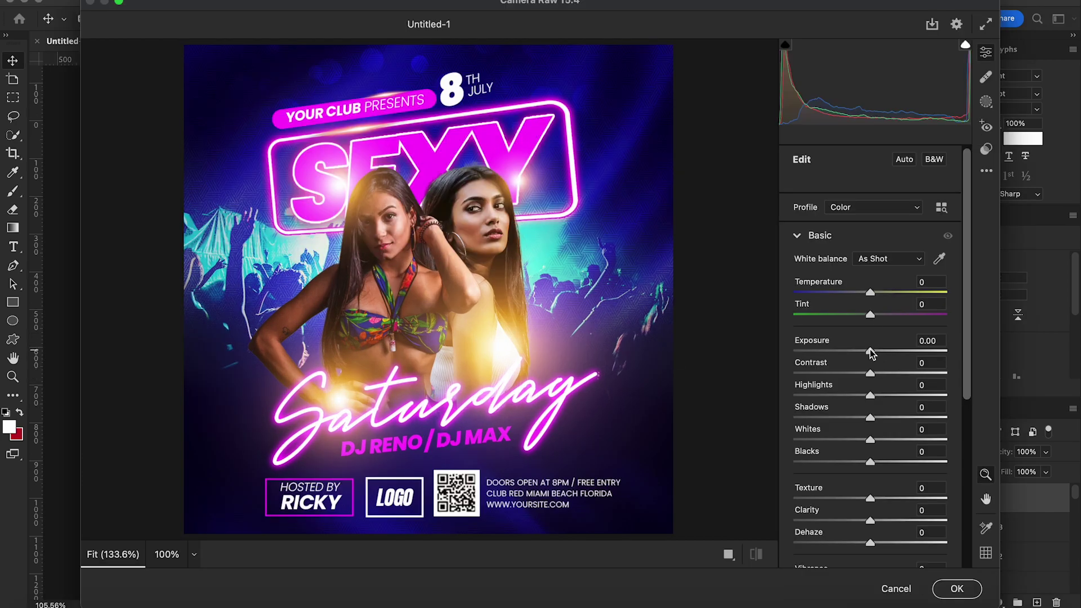
drag(871, 352, 867, 352)
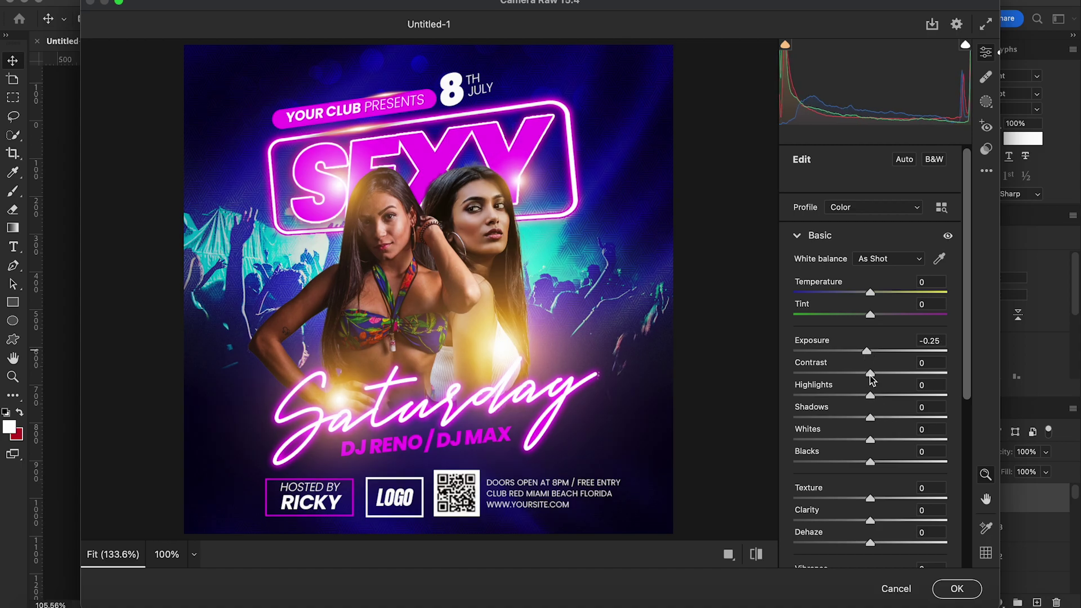
drag(872, 519, 889, 521)
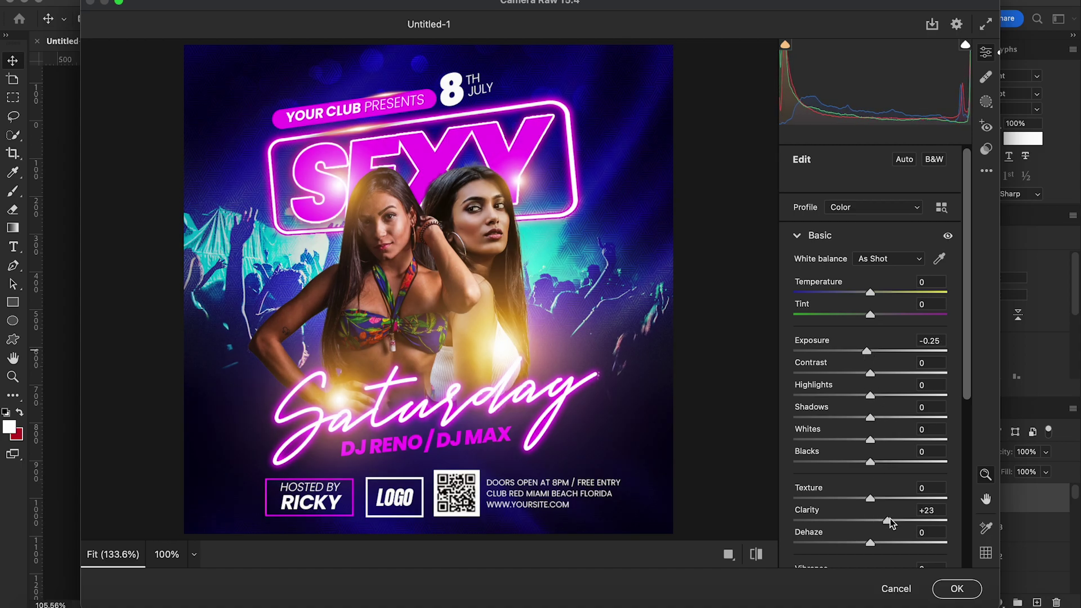
mouse_move(872, 463)
mouse_down()
mouse_move(860, 463)
mouse_move(894, 438)
mouse_up()
drag(870, 374, 879, 374)
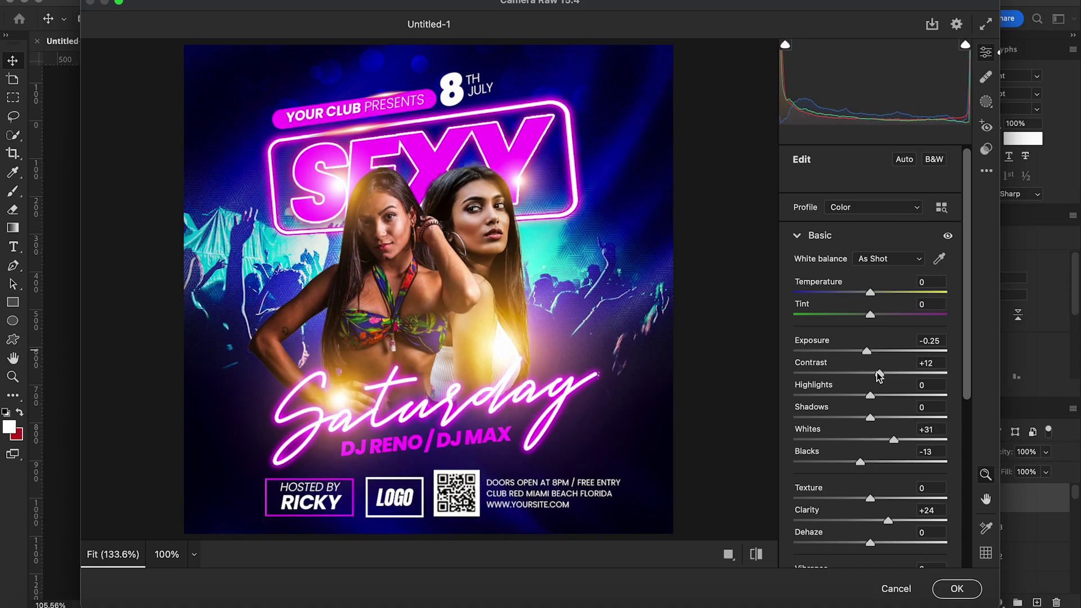
drag(871, 418, 856, 418)
scroll(861, 417, down, 3)
scroll(873, 434, down, 2)
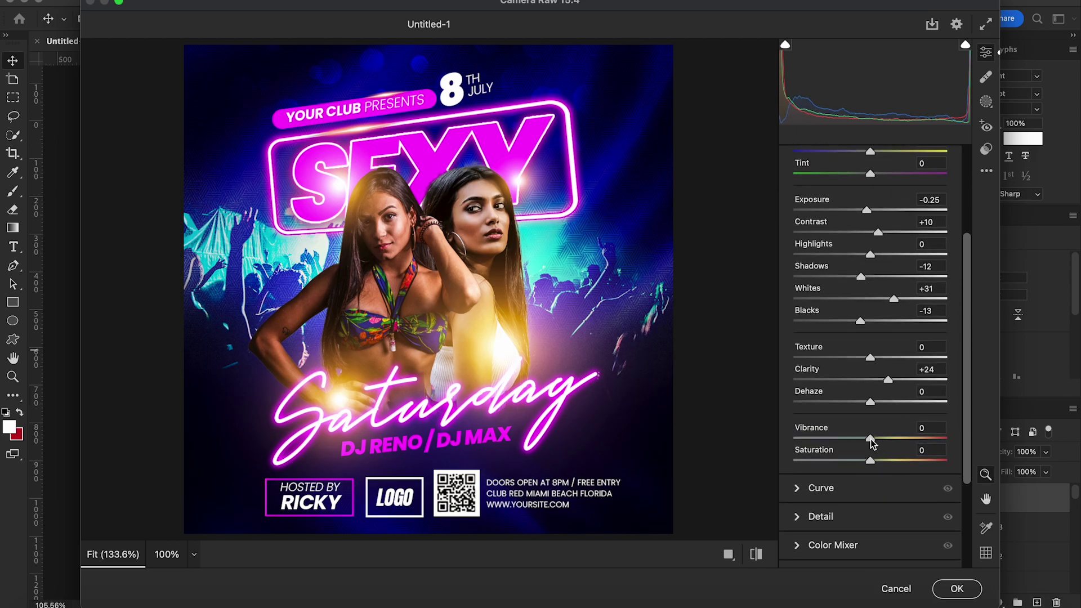
Step: Raise Vibrance to +15 and Saturation to +6, tint midtones magenta, and apply the grade
mouse_move(871, 439)
mouse_down()
mouse_move(881, 437)
mouse_move(877, 460)
mouse_up()
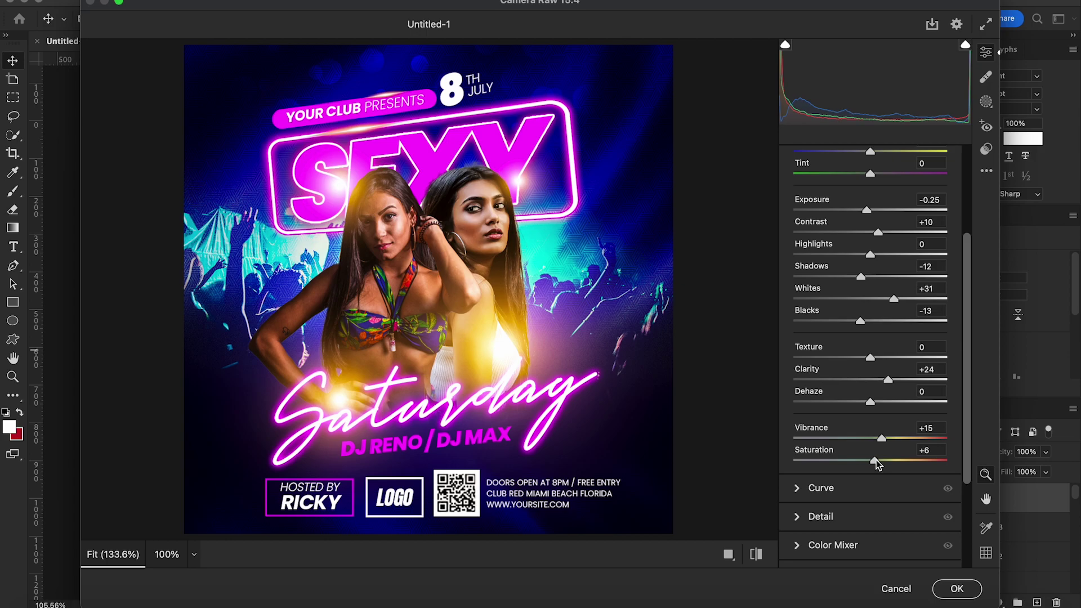
scroll(890, 484, down, 1)
scroll(879, 450, down, 4)
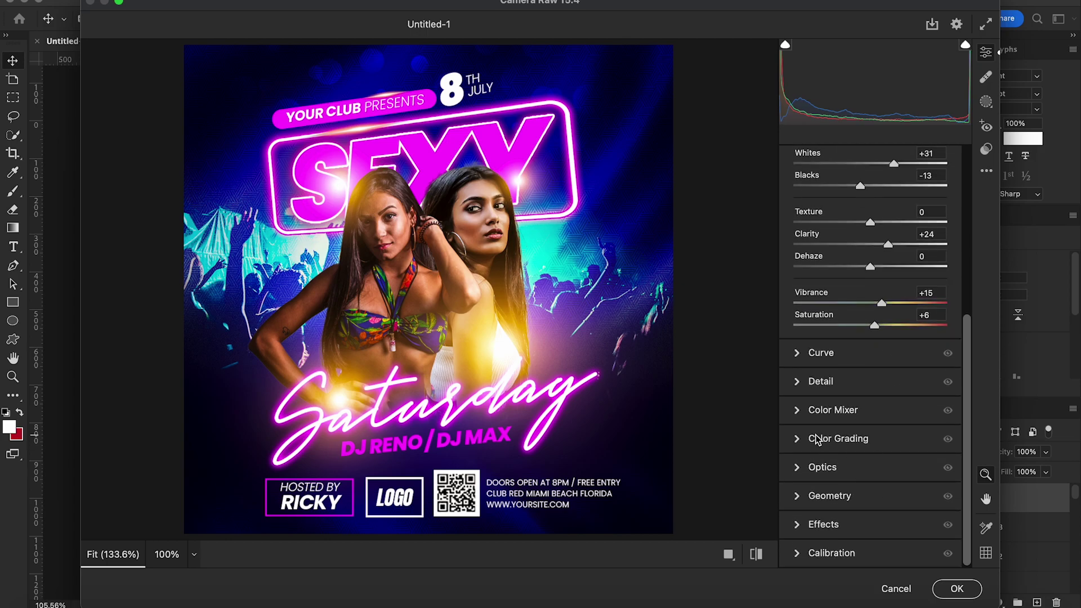
click(801, 444)
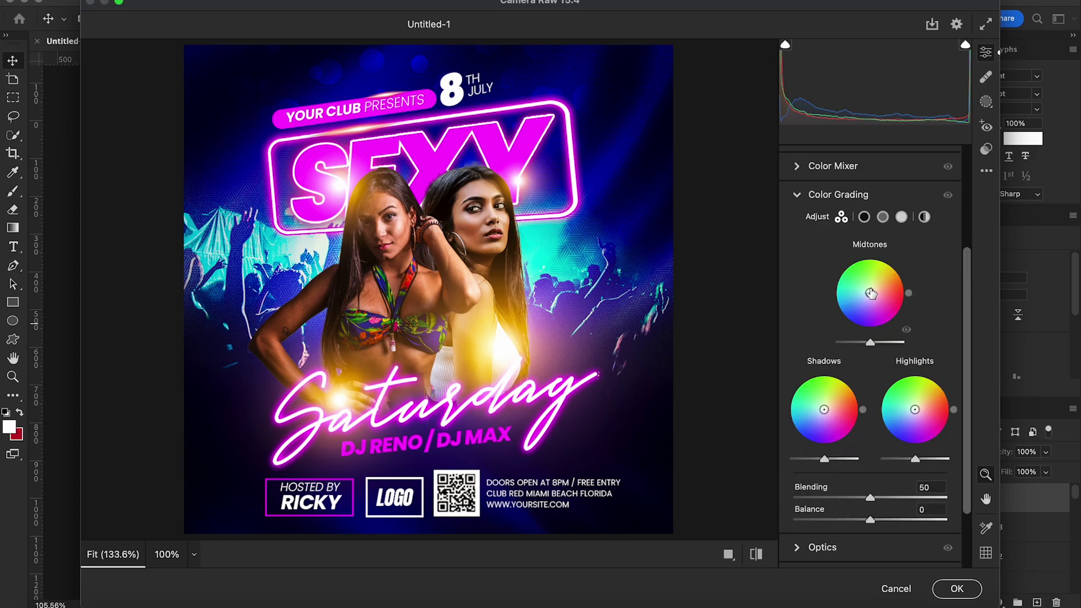
drag(871, 294, 874, 300)
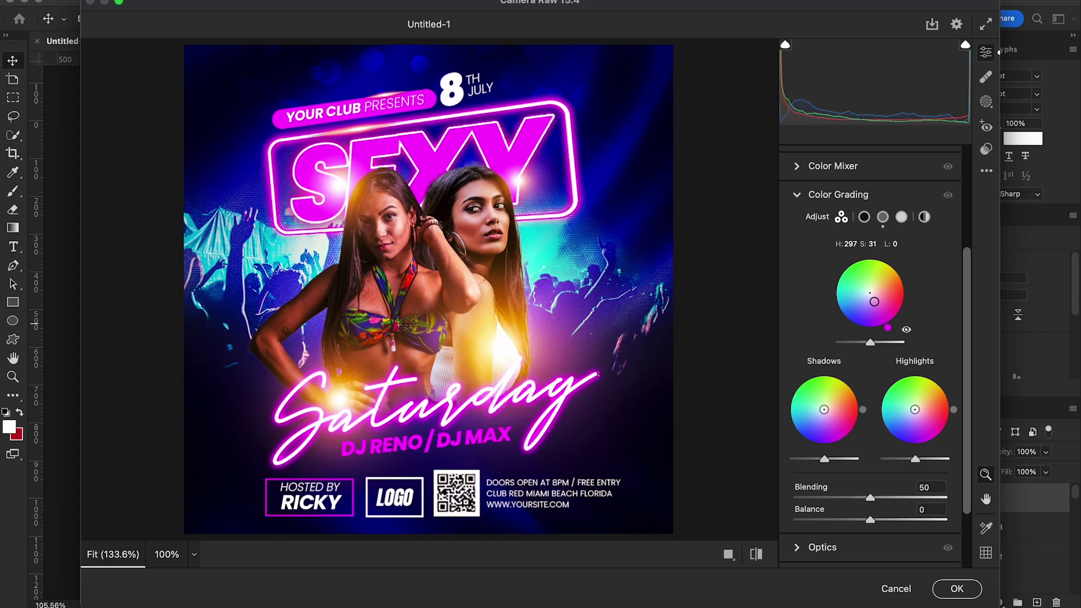
drag(874, 301, 874, 298)
scroll(887, 406, down, 3)
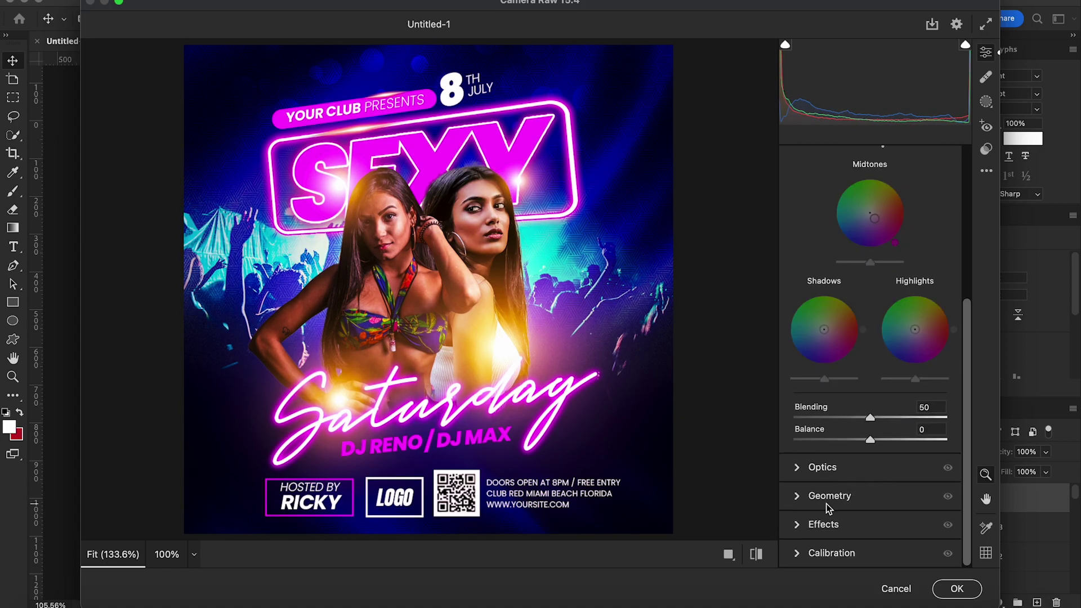
click(957, 589)
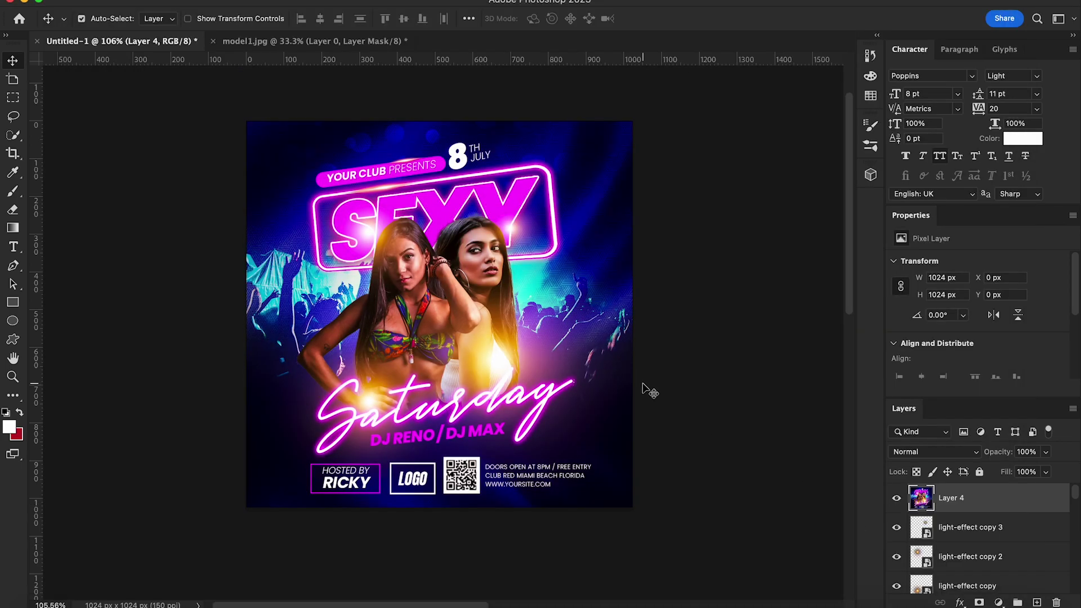
scroll(513, 388, up, 5)
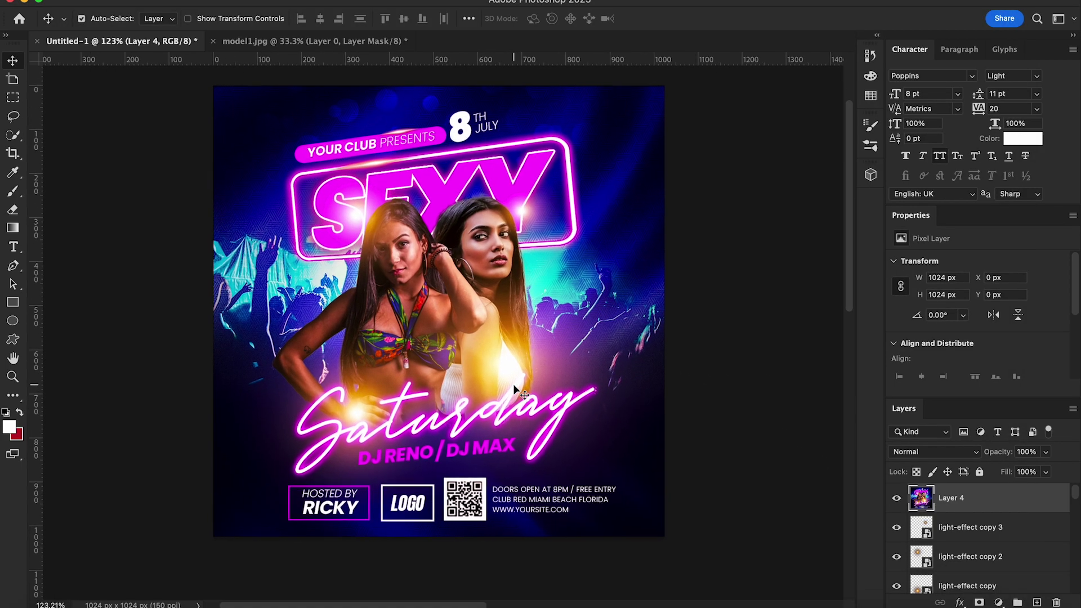
scroll(514, 389, up, 2)
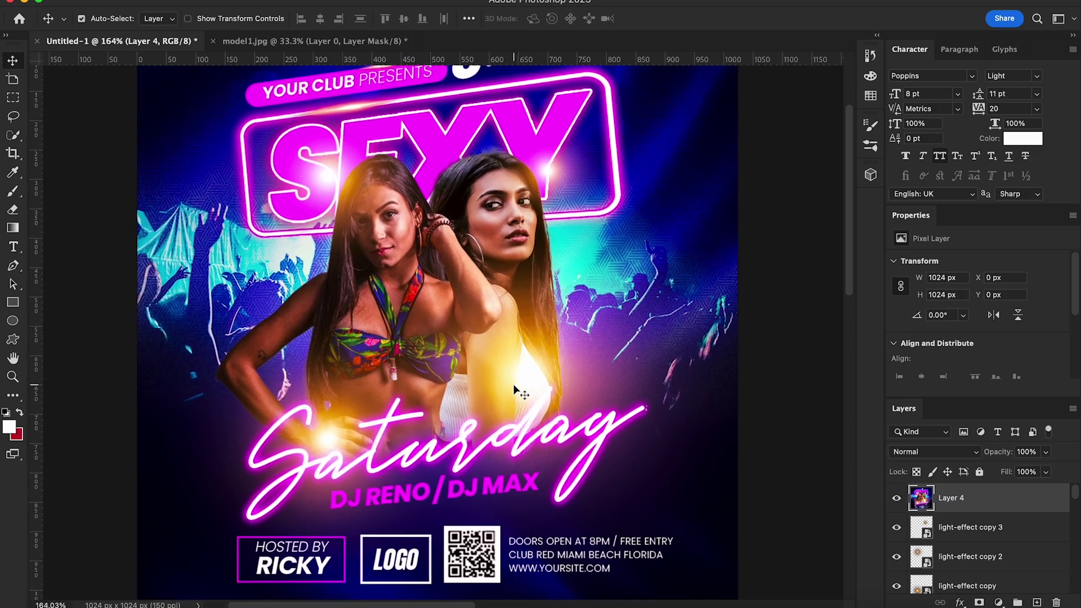
scroll(514, 389, up, 2)
scroll(514, 389, up, 2)
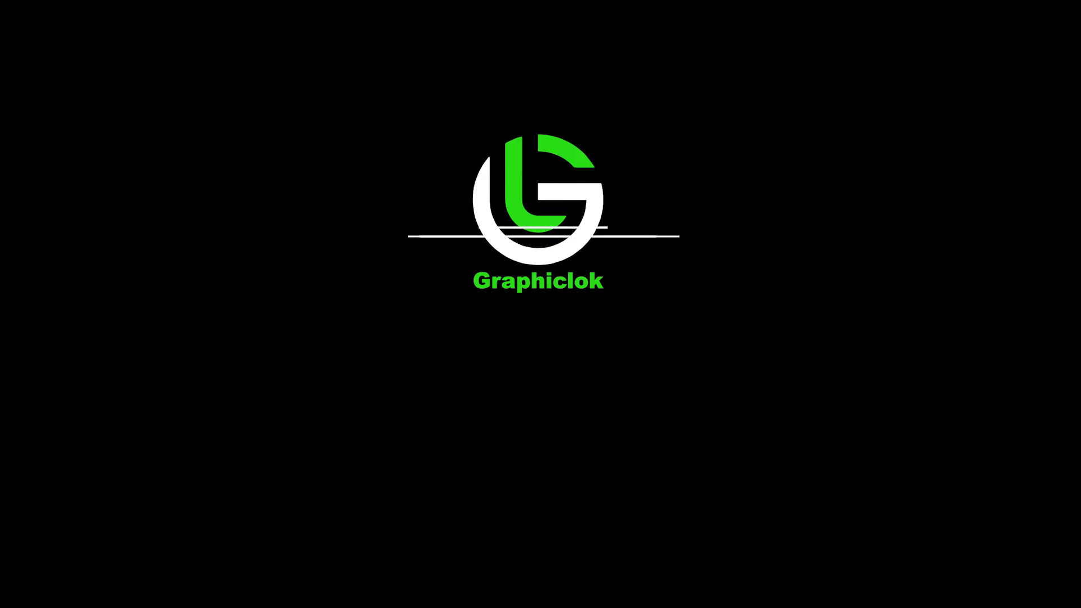